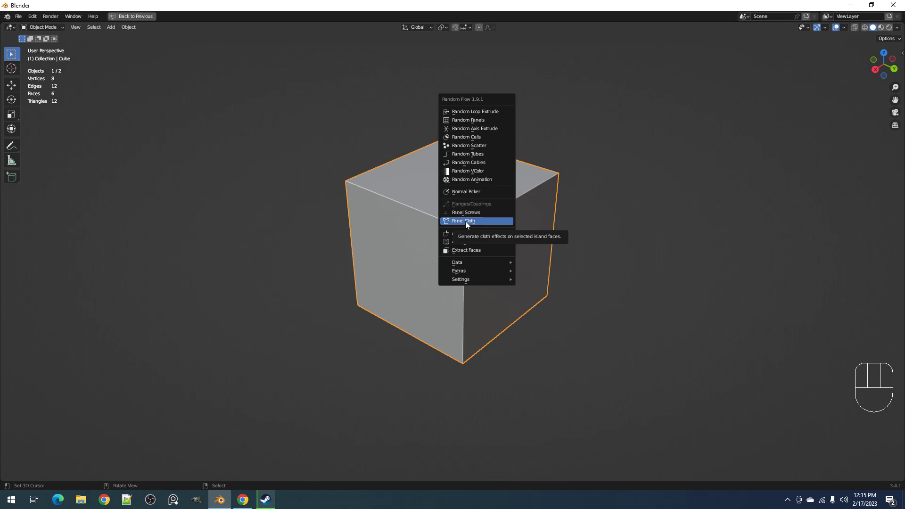
- Draw a sagging annotation curve across the cube in back view, close its ends with a line, and erase the drawing
key("Escape")
scroll(514, 290, "down", 2)
middle_click_drag(514, 290, 331, 222)
key("d")
mouse_move(328, 218)
left_mouse_down()
mouse_move(355, 247)
mouse_move(540, 307)
mouse_move(627, 260)
left_mouse_up()
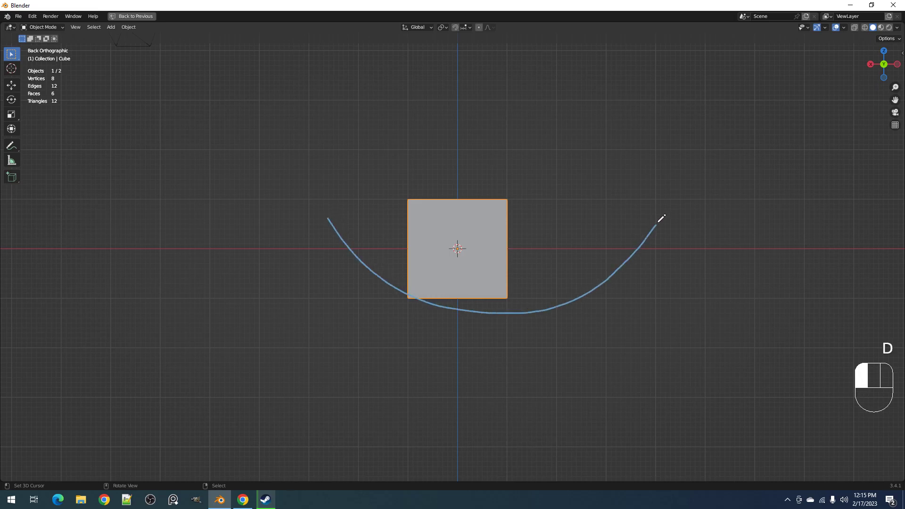
left_click_drag(673, 198, 673, 197)
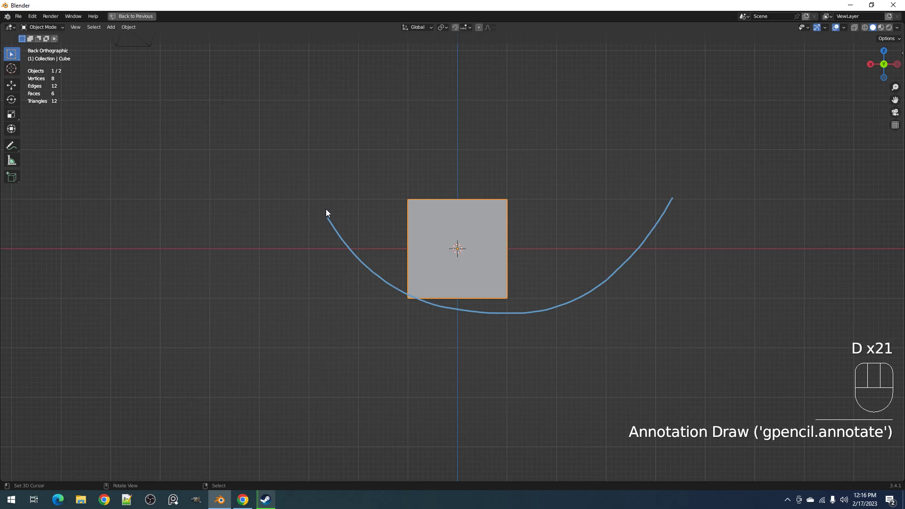
left_click_drag(327, 207, 673, 197)
mouse_move(322, 203)
right_mouse_down()
mouse_move(612, 208)
mouse_move(670, 219)
mouse_move(406, 303)
mouse_move(331, 220)
right_mouse_up()
middle_click_drag(397, 197, 307, 227)
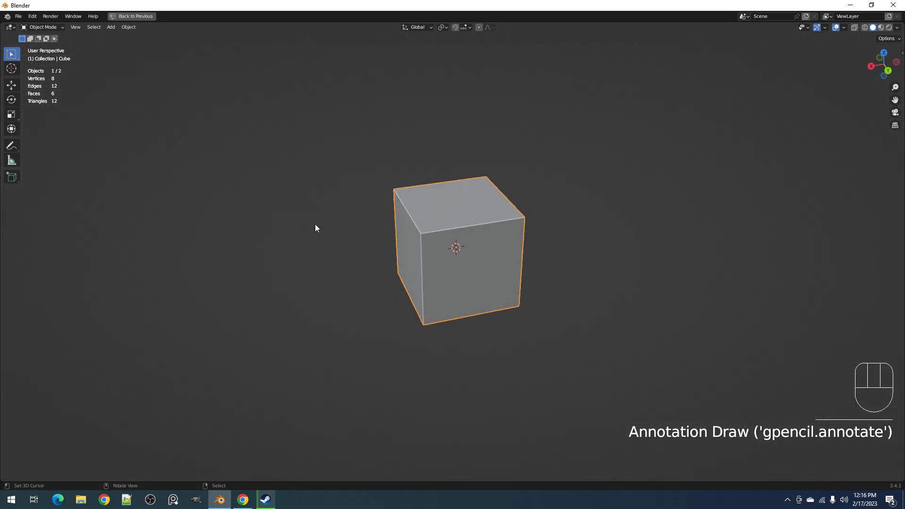
- Select the cube's large front side face in Edit Mode using face selection and return to Object Mode
scroll(480, 257, "up", 3)
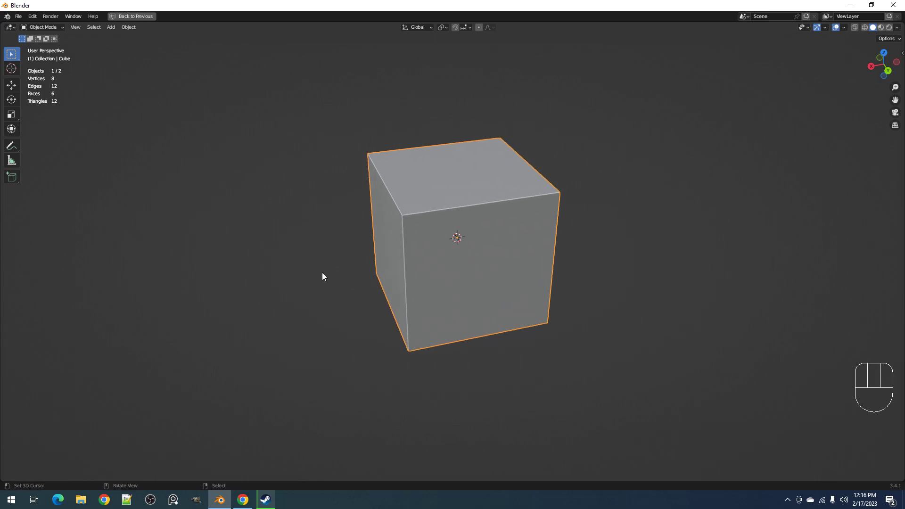
key("Tab")
key("shift+alt+z")
key("shift+alt+z")
key("3")
right_click(483, 246)
key("Tab")
key("shift+q")
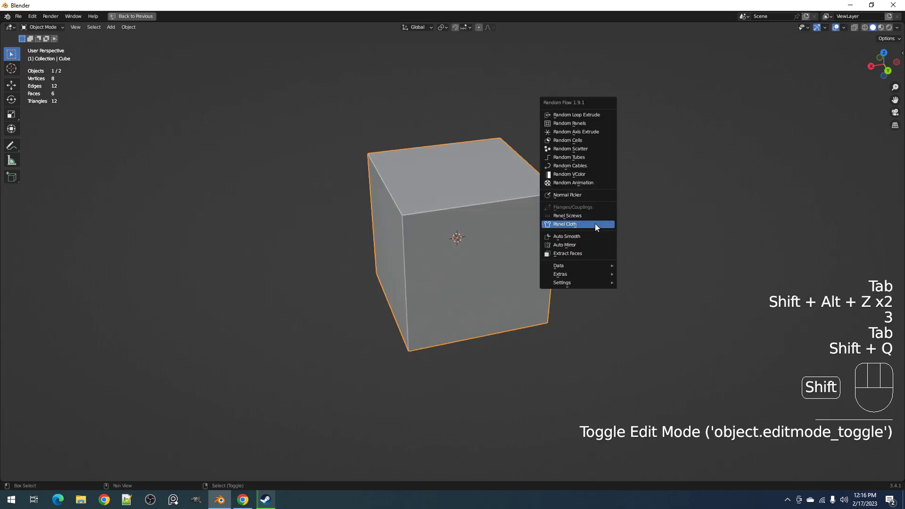
left_click(594, 224)
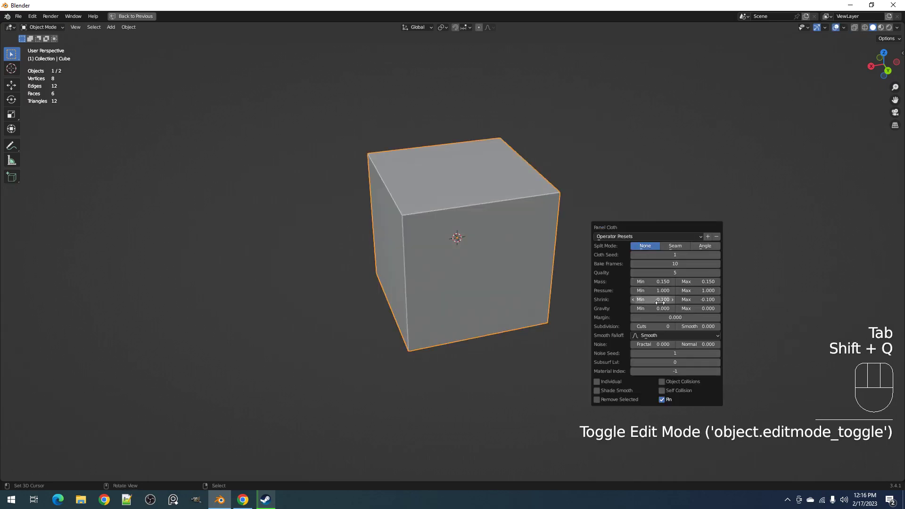
key("ctrl+z")
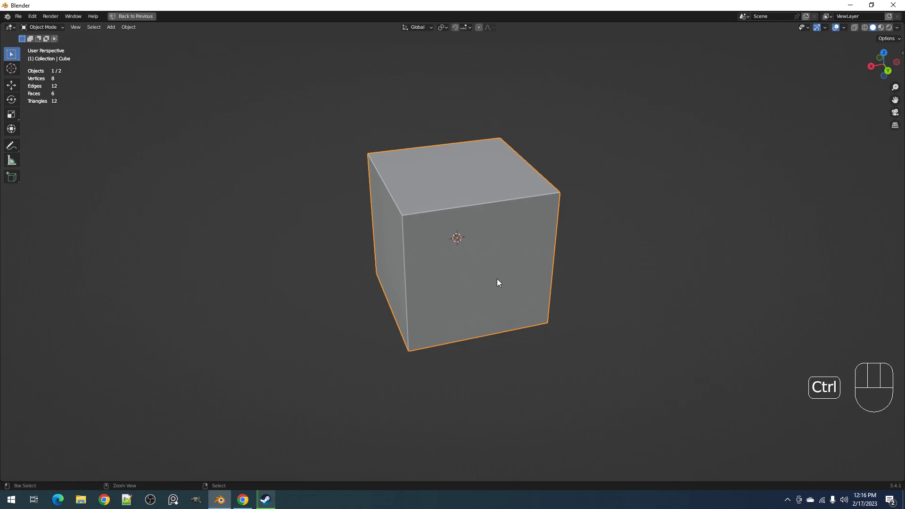
key("F9")
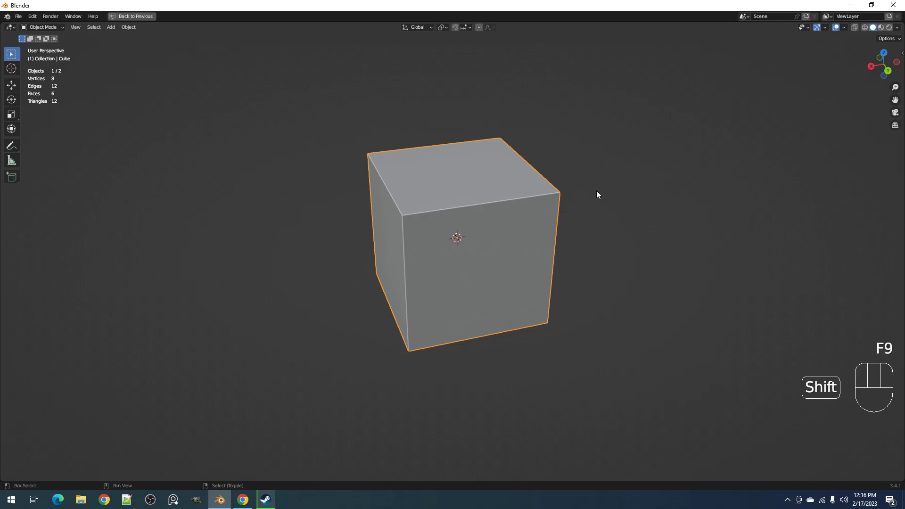
- Run Random Flow's Panel Cloth on the cube's selected face with 25 subdivision cuts and subsurf level 1
key("shift+q")
left_click(599, 193)
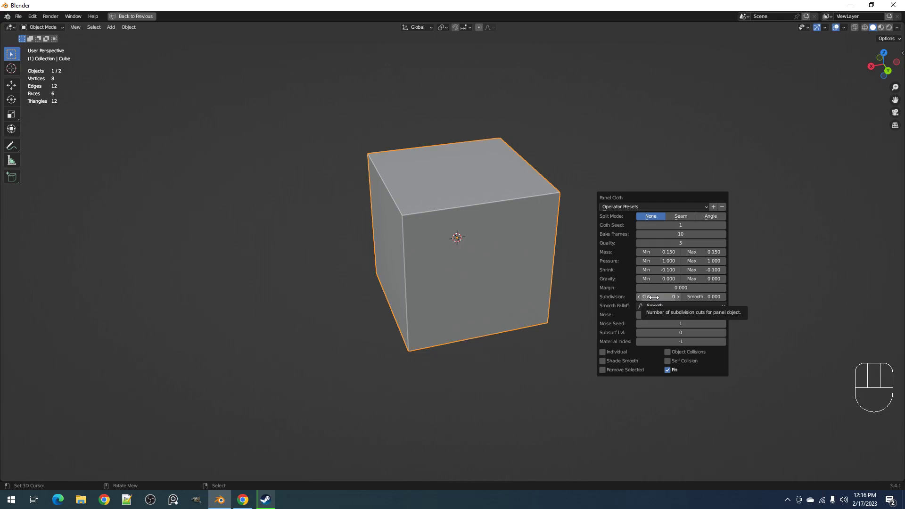
scroll(652, 298, "up", 16, "ctrl")
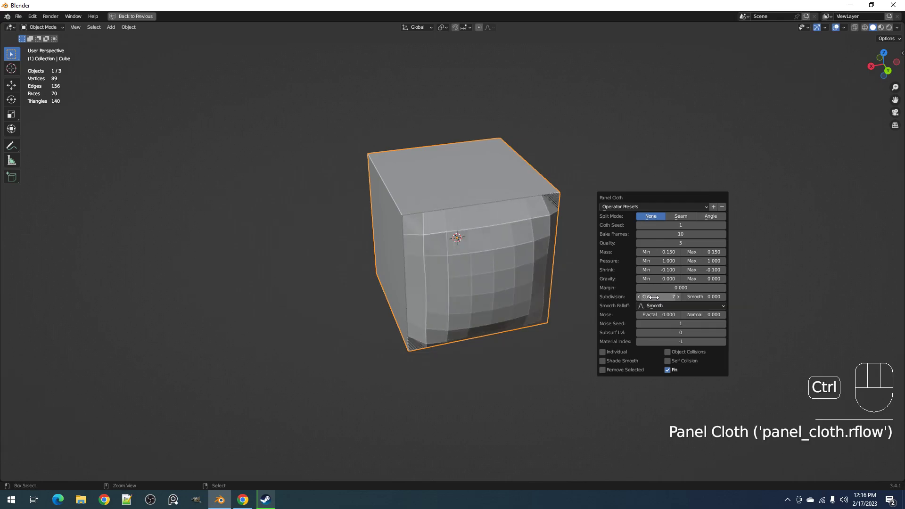
scroll(653, 297, "up", 9, "ctrl")
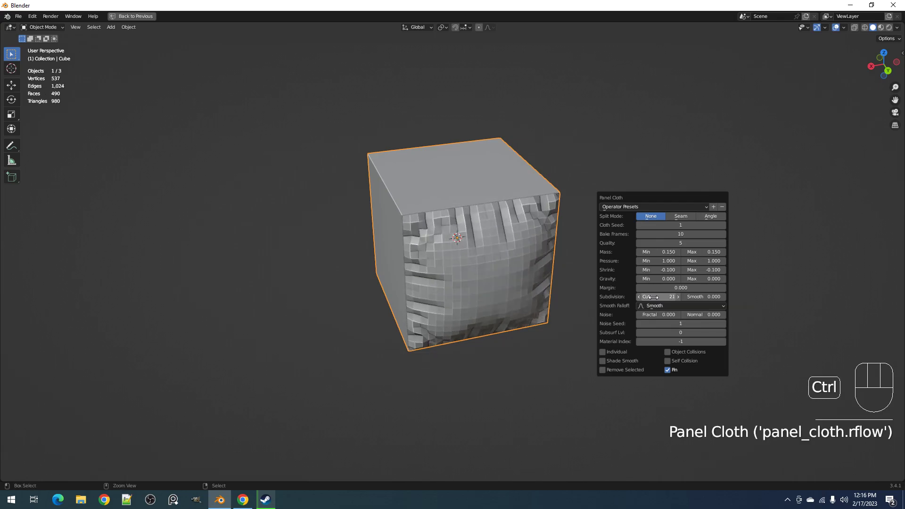
scroll(660, 333, "up", 1, "ctrl")
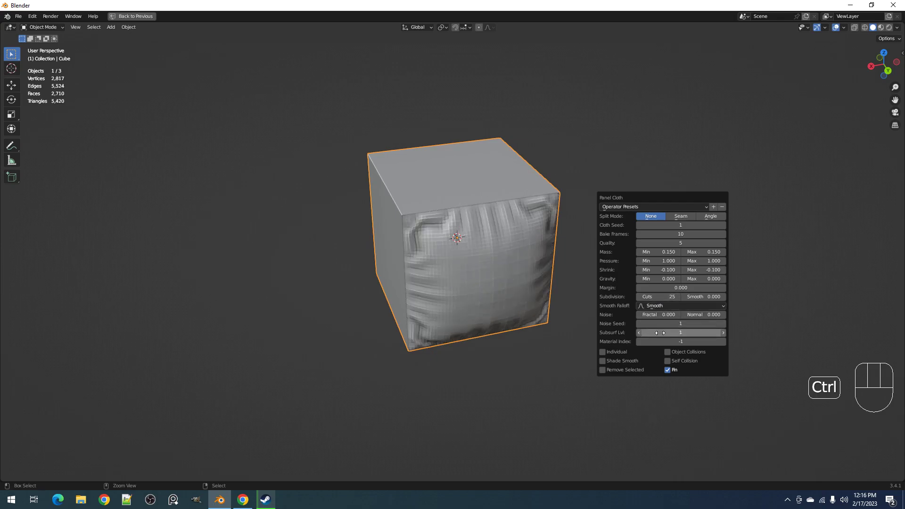
- Undo the Panel Cloth operation on the cube
middle_click_drag(556, 283, 563, 232)
key("ctrl+z")
scroll(563, 233, "up", 3)
middle_click_drag(475, 210, 498, 217)
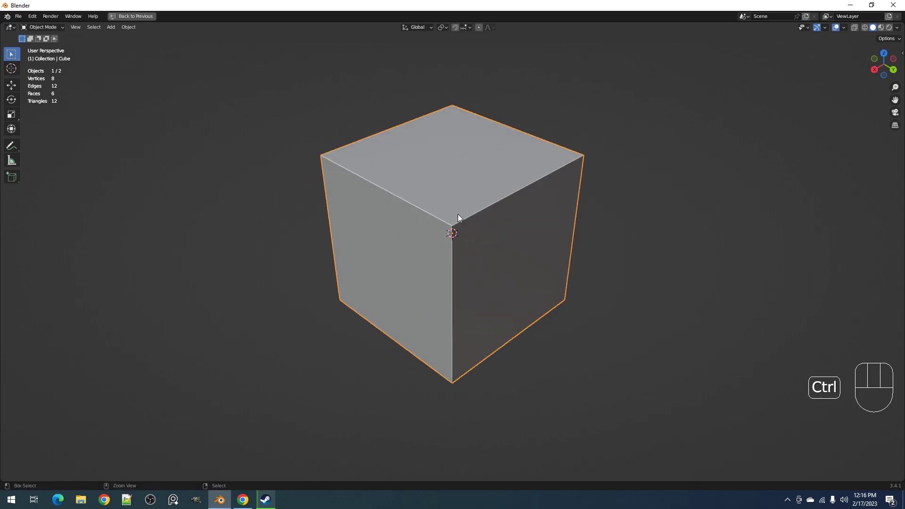
- Open cloth_cable.blend without saving the current file and examine the wrinkled cloth cable with its ring clamps and hanging wires
key("ctrl+o")
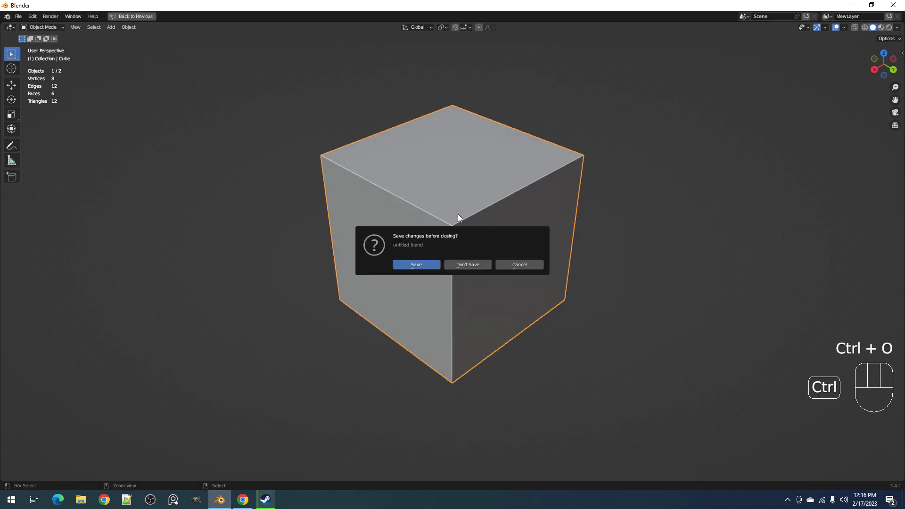
left_click(474, 267)
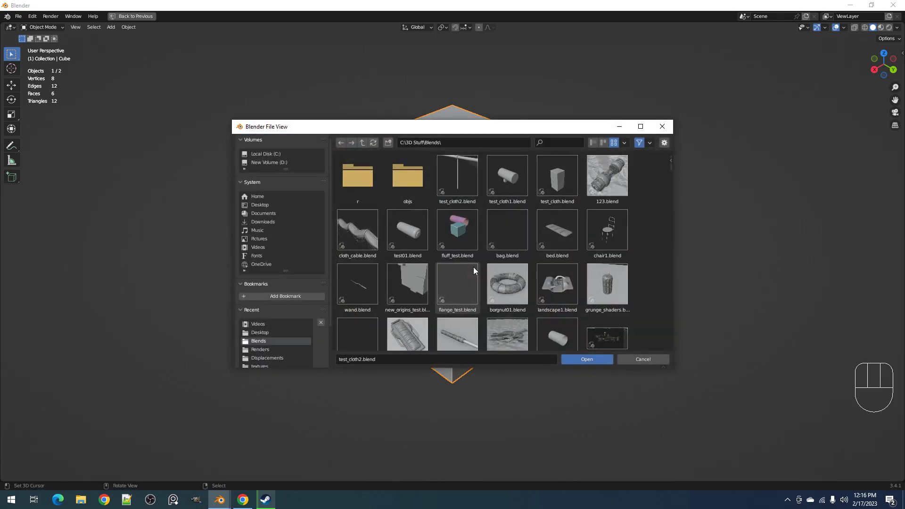
double_click(375, 240)
middle_click_drag(403, 211, 451, 291, "shift")
scroll(451, 291, "up", 3)
scroll(424, 283, "up", 2)
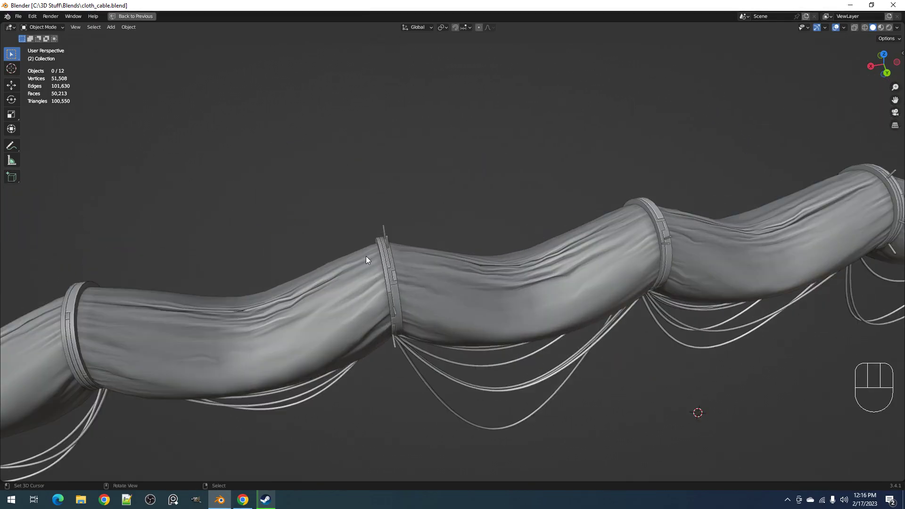
scroll(415, 282, "down", 4)
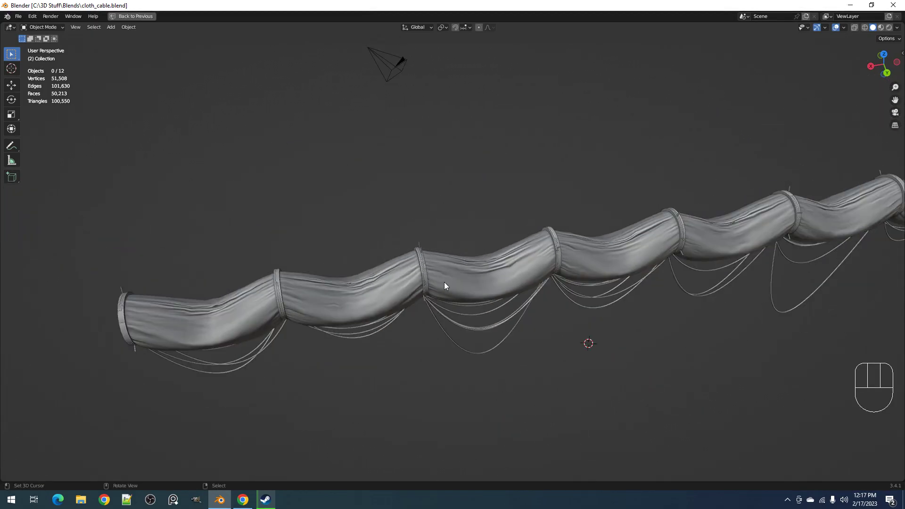
mouse_move(451, 260)
middle_mouse_down()
mouse_move(444, 248)
mouse_move(366, 255)
mouse_move(360, 236)
mouse_move(292, 214)
mouse_move(290, 200)
mouse_move(367, 220)
middle_mouse_up()
- Select the cloth tube, draw an annotation stroke above it, and erase the stroke
right_click(366, 255)
key("d")
mouse_move(335, 191)
left_mouse_down()
mouse_move(324, 188)
mouse_move(257, 243)
mouse_move(384, 202)
mouse_move(305, 180)
left_mouse_up()
mouse_move(497, 206)
middle_mouse_down()
mouse_move(493, 237)
mouse_move(405, 257)
middle_mouse_up()
key("d")
mouse_move(406, 257)
right_mouse_down()
mouse_move(318, 324)
mouse_move(421, 269)
right_mouse_up()
- Start a new General file without saving the changes to the cable scene
mouse_move(599, 255)
middle_mouse_down("shift")
mouse_move(472, 241)
mouse_move(438, 264)
mouse_move(484, 262)
mouse_move(457, 268)
middle_mouse_up("shift")
scroll(473, 242, "up", 2)
scroll(439, 264, "down", 1)
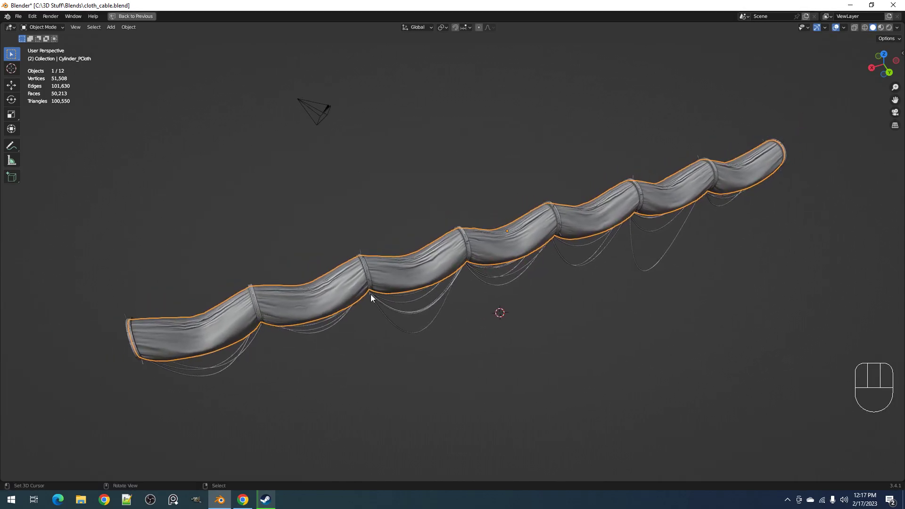
middle_click_drag(409, 300, 321, 290)
scroll(411, 261, "up", 1)
key("ctrl+n")
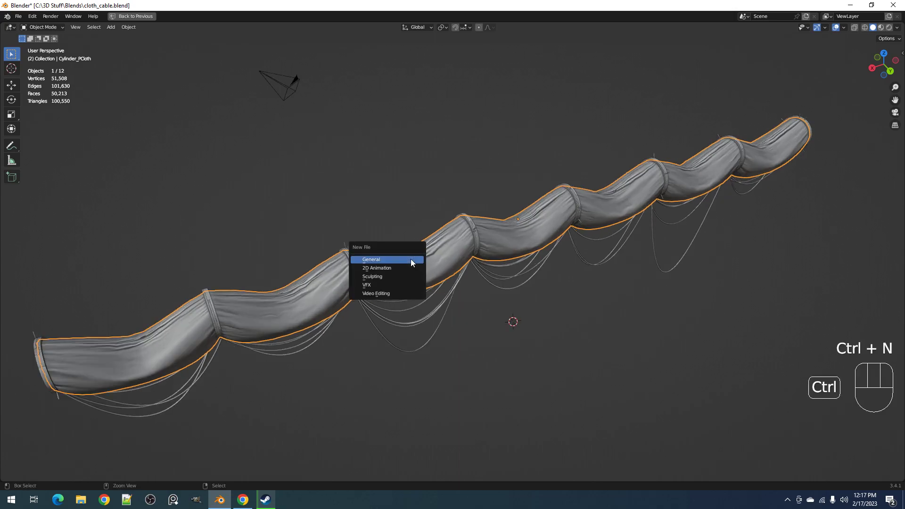
left_click(412, 259)
left_click(459, 264)
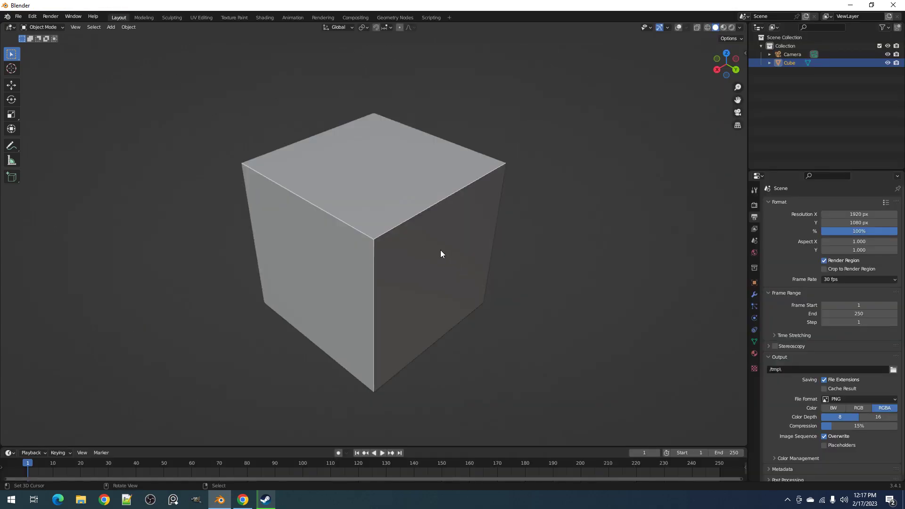
- Turn on the viewport overlays in back view and delete the default cube
scroll(440, 253, "down", 3)
key("Tab")
middle_click_drag(477, 264, 428, 224, "alt+shift")
key("Tab")
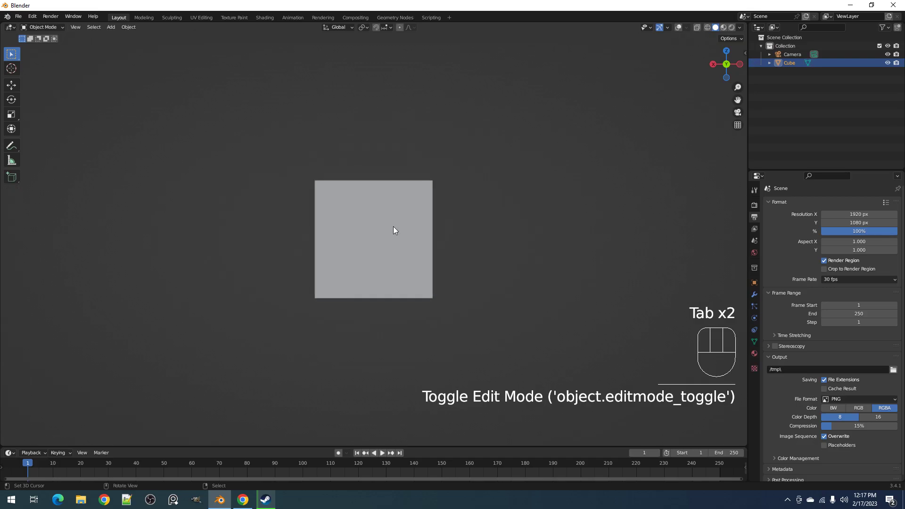
left_click(394, 227)
key("x")
key("shift+alt+z")
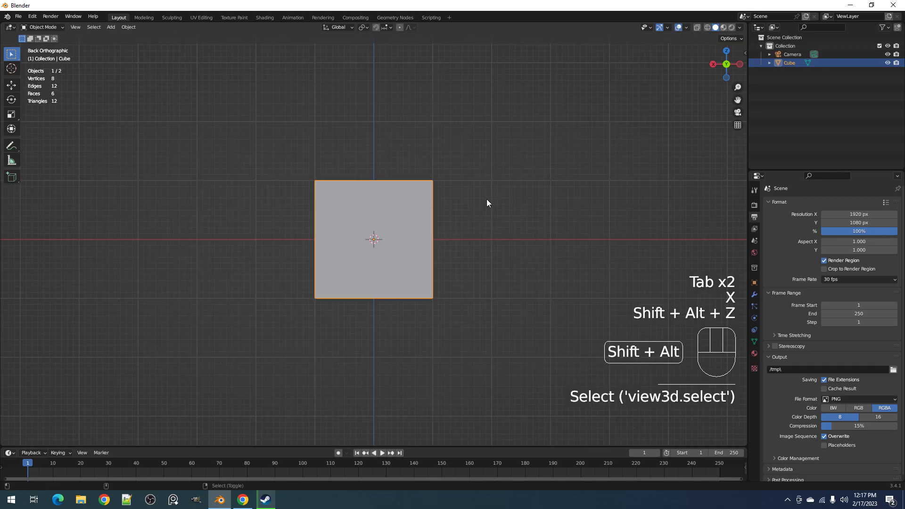
key("x")
left_click(407, 211)
- Add a mesh cylinder and rotate it with snapping so that it lies horizontally along the X axis
key("shift+a")
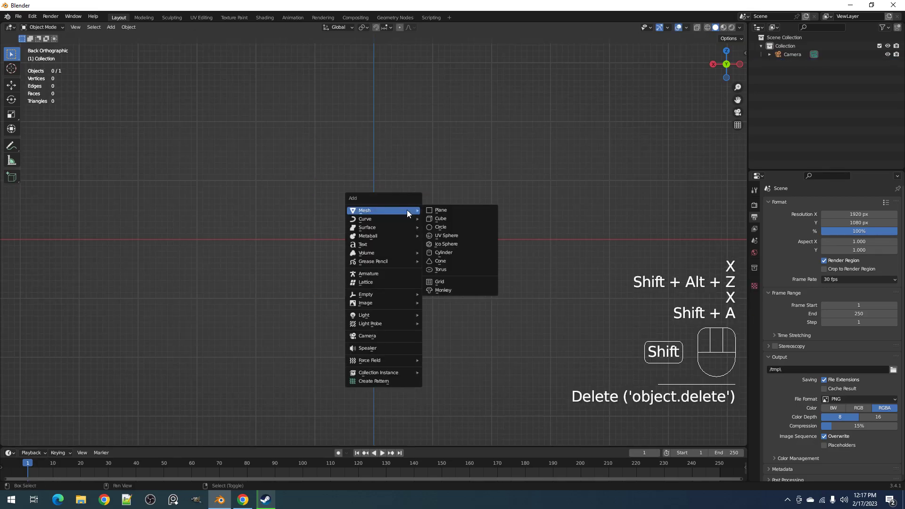
left_click(463, 251)
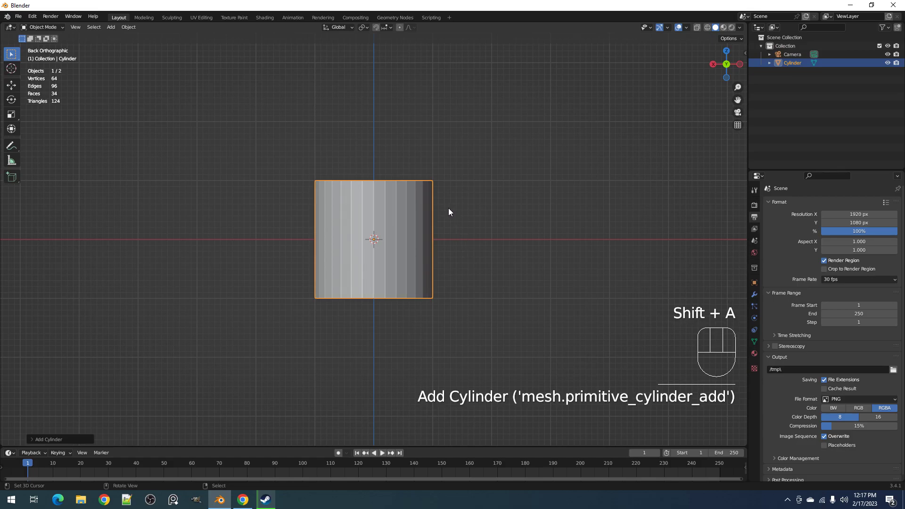
mouse_move(407, 220)
middle_mouse_down()
mouse_move(419, 241)
mouse_move(418, 217)
middle_mouse_up()
key("r")
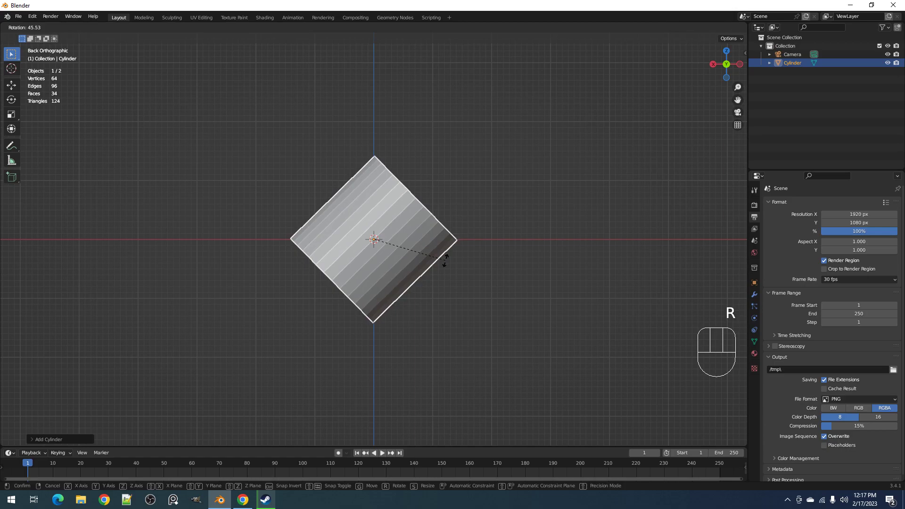
key("ctrl")
left_click(399, 287)
- Stretch the cylinder's mesh along its length in Edit Mode and return to Object Mode
key("Tab")
middle_click_drag(426, 224, 435, 250)
key("s")
middle_click_drag(434, 251, 460, 251)
left_click(524, 247)
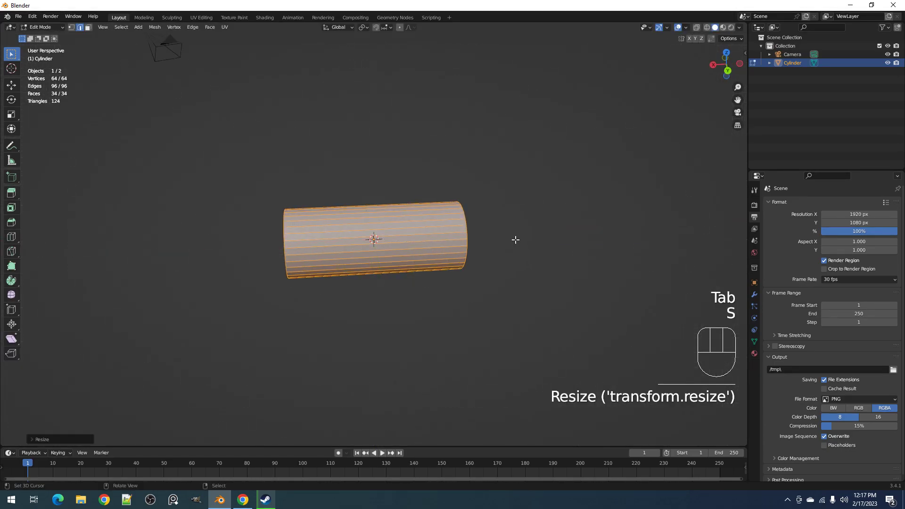
key("Tab")
key("shift+q")
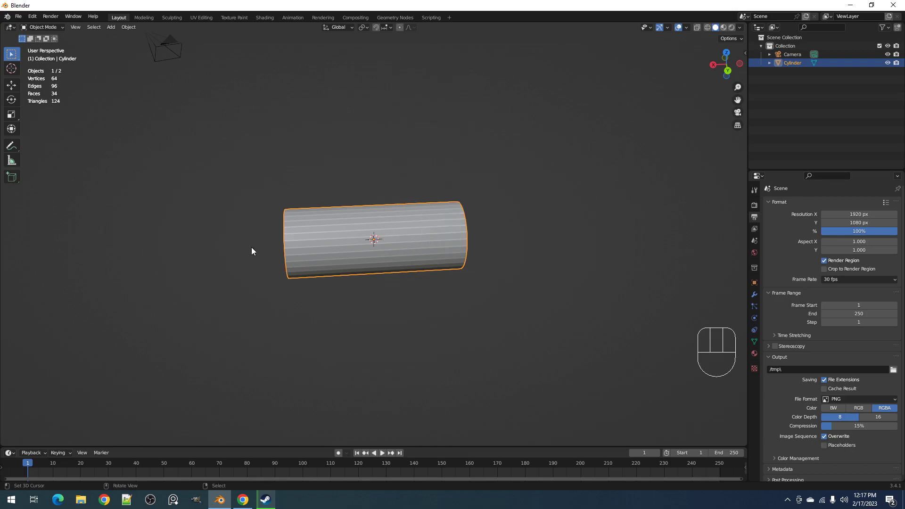
scroll(335, 214, "up", 2)
key("ctrl+a")
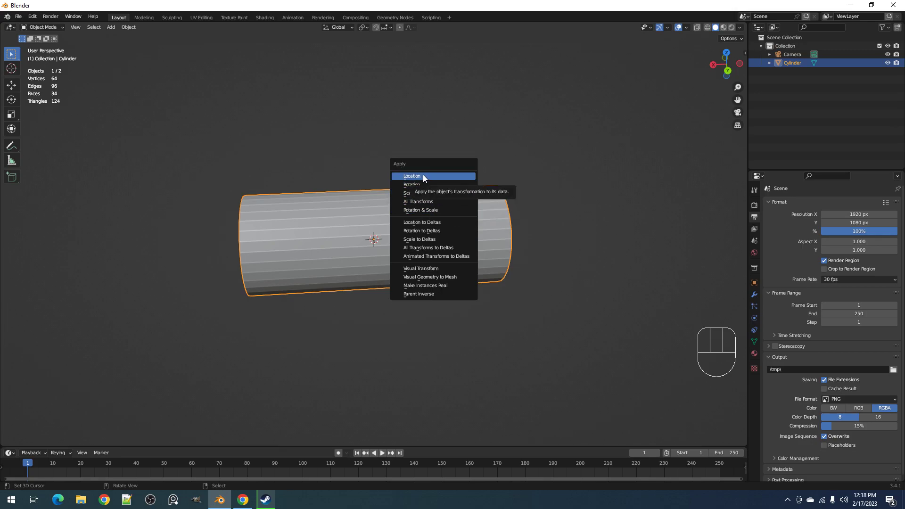
- Move the cylinder away from the world origin in top view and apply all of its transforms
scroll(347, 216, "down", 4)
middle_click_drag(347, 216, 440, 289, "alt")
scroll(403, 266, "down", 2)
key("g")
left_click(505, 168)
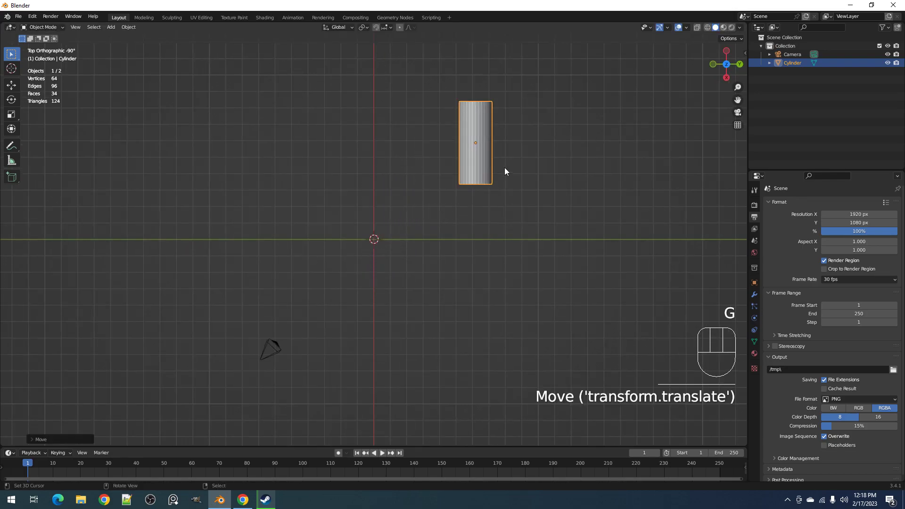
key("ctrl+a")
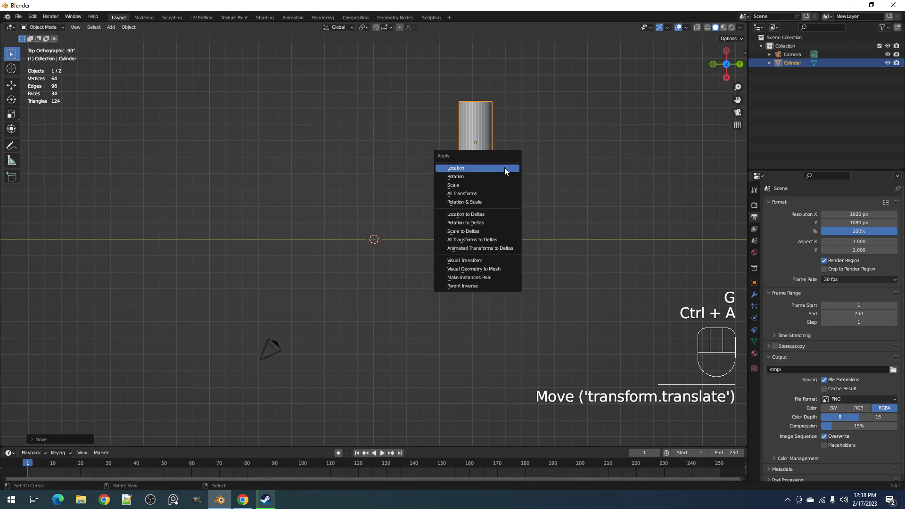
left_click(496, 193)
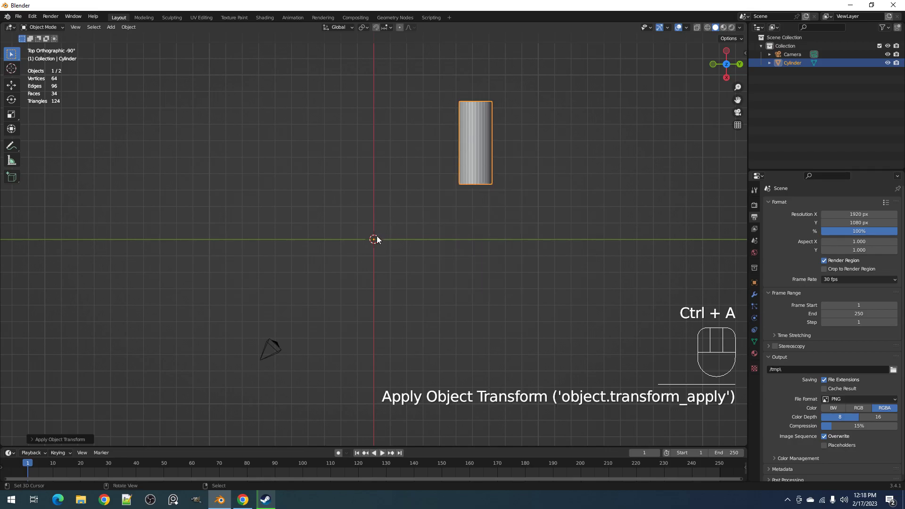
- Try rotating the cylinder about its origin at the world centre
middle_click_drag(476, 190, 489, 151)
left_click(476, 121)
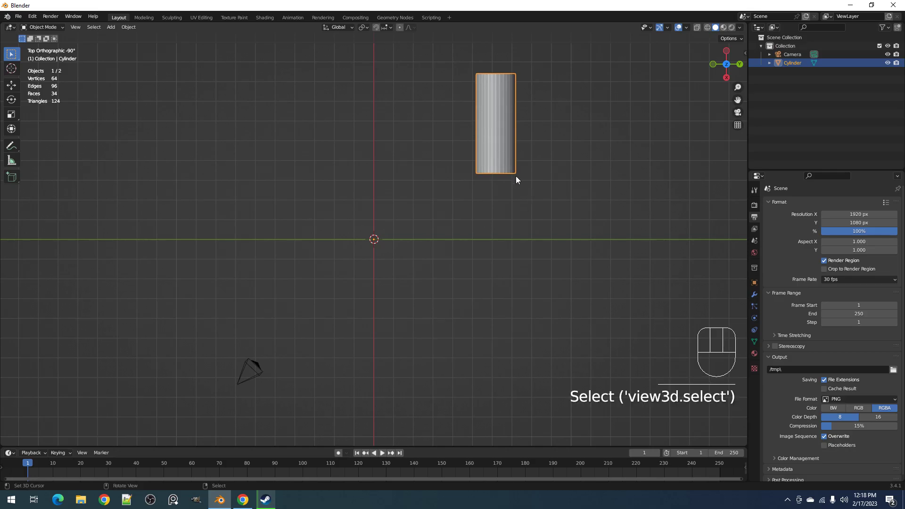
key("r")
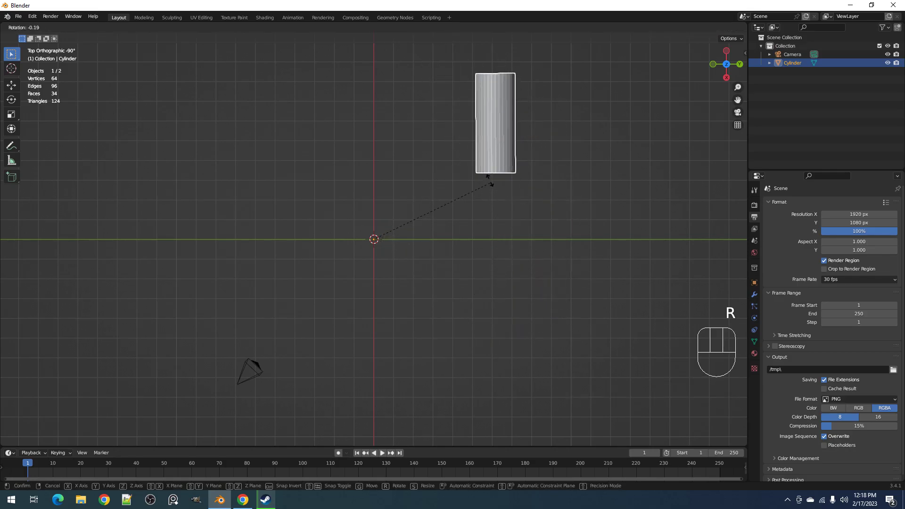
right_click(485, 167)
middle_click_drag(534, 269, 488, 214)
middle_click_drag(401, 233, 368, 234)
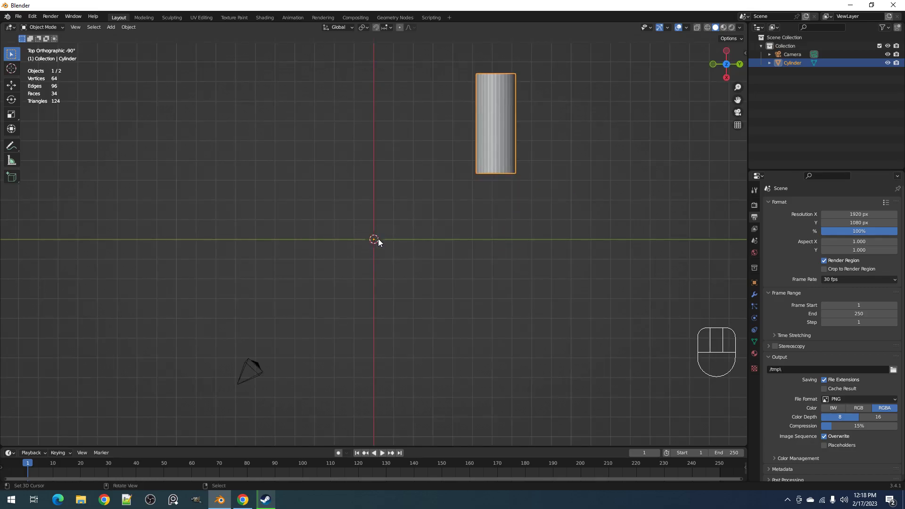
middle_click_drag(377, 238, 423, 271)
middle_click(421, 269, "alt")
middle_click_drag(428, 142, 446, 200, "shift")
left_click(457, 182)
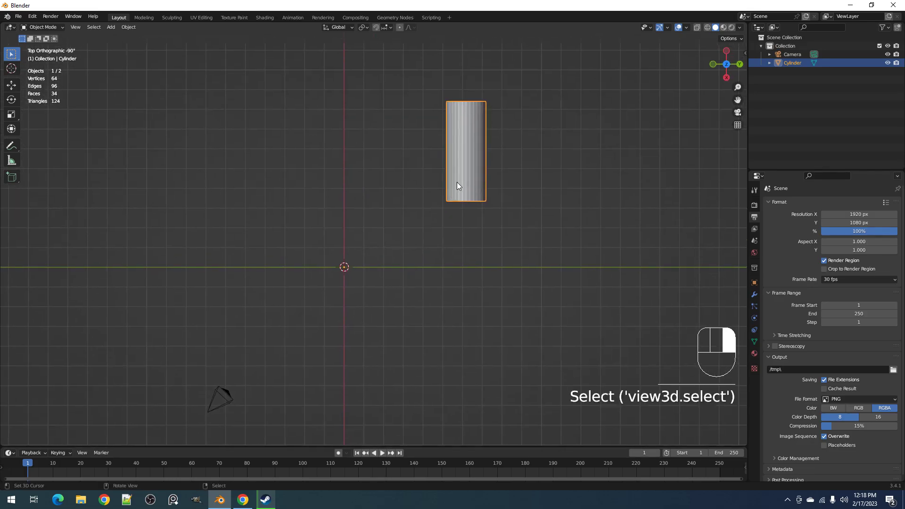
- Undo the test rotation and the offset so the cylinder is back at the world origin
key("ctrl+z")
key("ctrl+z")
key("ctrl+z")
key("ctrl+z")
- Apply the cylinder's transforms while it is centred on the world origin
key("ctrl+a")
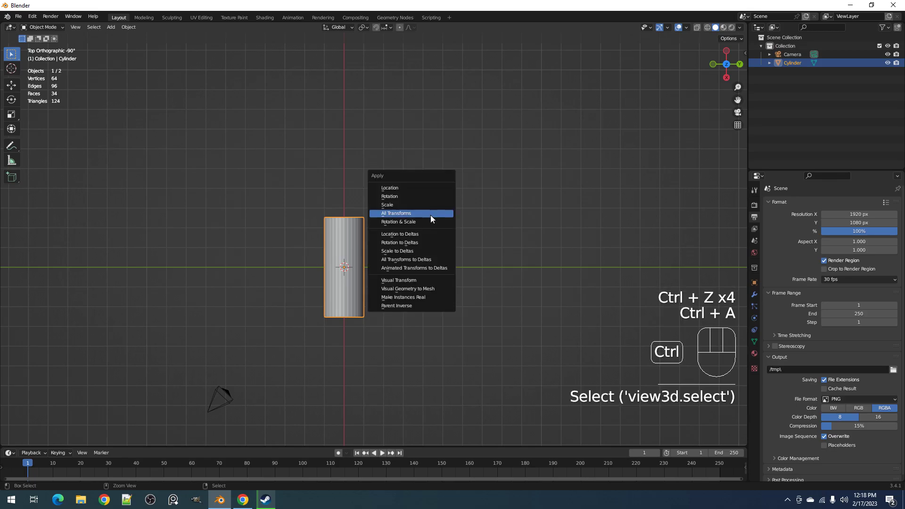
middle_click_drag(427, 223, 417, 262)
scroll(422, 249, "up", 4)
scroll(422, 245, "up", 1)
key("ctrl+a")
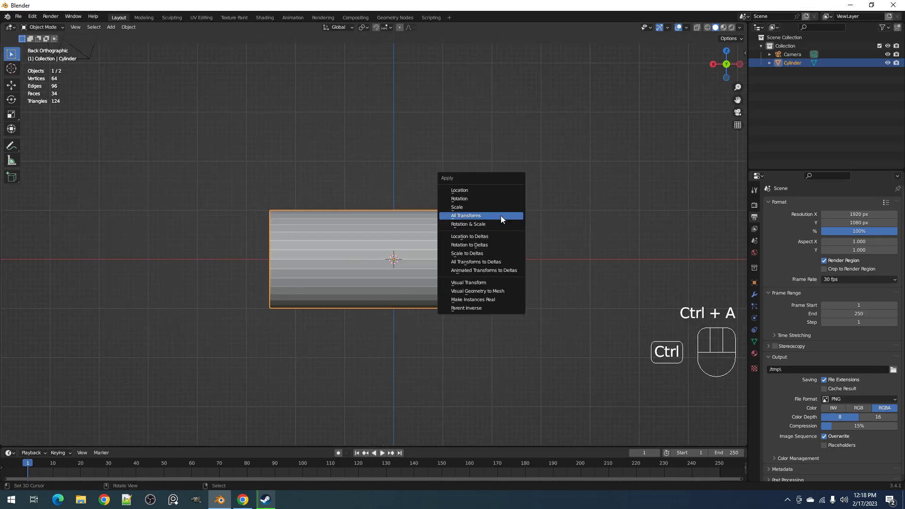
left_click(497, 226)
- Lengthen the whole cylinder mesh by scaling it along the X axis in Edit Mode
key("Tab")
middle_click_drag(447, 241, 415, 264)
key("s")
key("x")
left_click(469, 248)
middle_click_drag(415, 279, 400, 250, "shift")
scroll(400, 250, "up", 2)
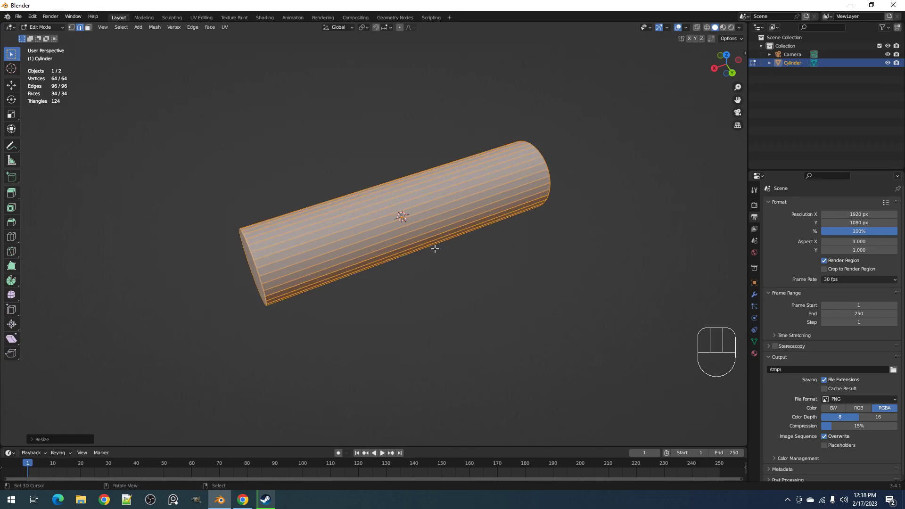
middle_click_drag(434, 249, 418, 241)
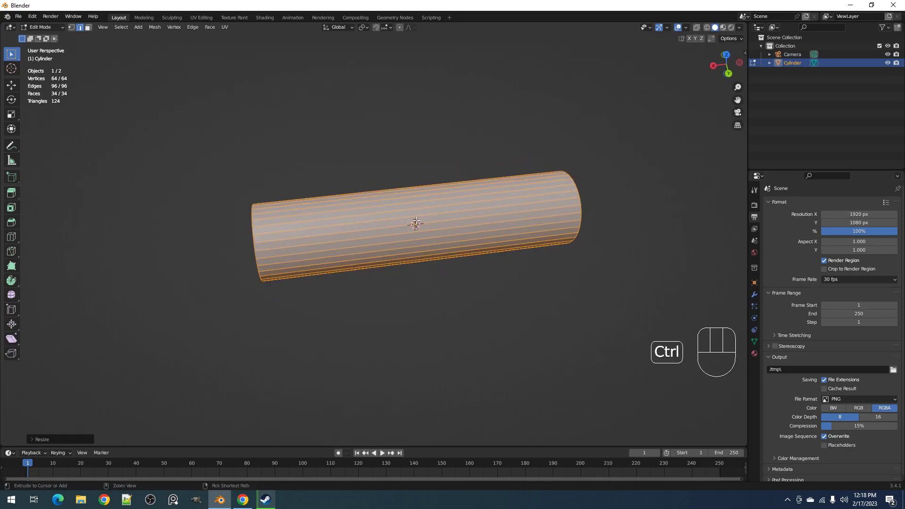
- Add a loop cut around the cylinder's middle and bevel it into a wide band that leaves a short section at each end
key("ctrl+r")
double_click(432, 237)
key("ctrl+b")
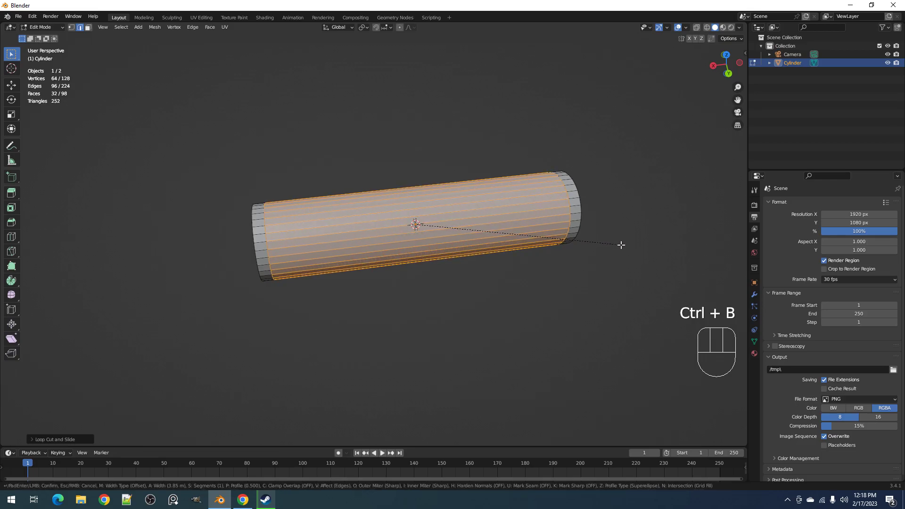
left_click(610, 244)
middle_click_drag(466, 242, 473, 246)
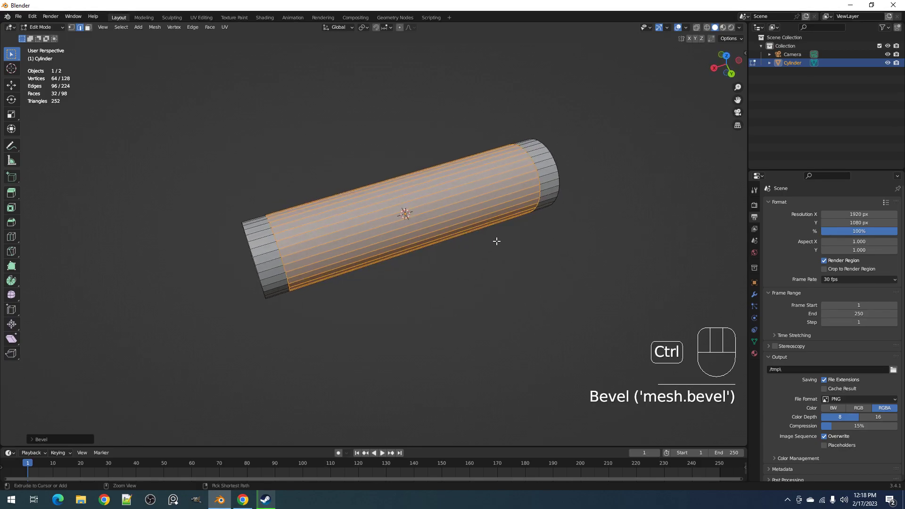
- Scale the middle band along the X axis to adjust the end sections' length, and maximize the 3D viewport
key("s")
key("x")
left_click(554, 259)
key("ctrl+space")
- Annotate the back view with a sagging curve under the middle band and a line across one end section, and erase the strokes
middle_click_drag(542, 336, 514, 283, "alt")
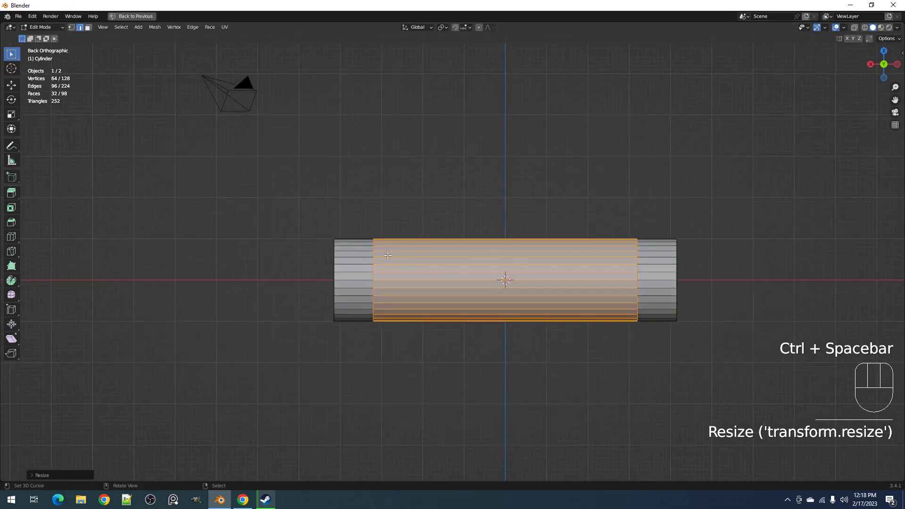
key("d")
mouse_move(381, 270)
left_mouse_down()
mouse_move(598, 304)
mouse_move(619, 277)
left_mouse_up()
key("d")
left_click_drag(351, 357, 352, 357)
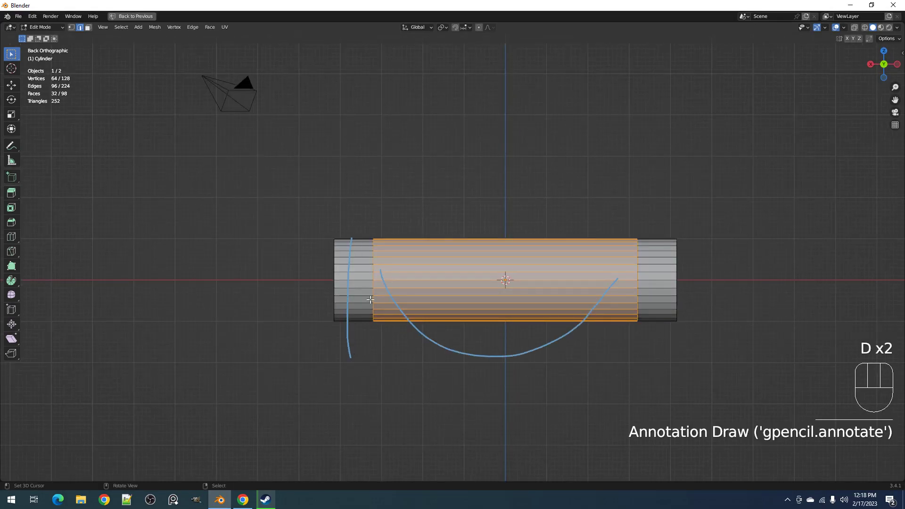
mouse_move(349, 387)
right_mouse_down()
mouse_move(360, 237)
mouse_move(441, 338)
mouse_move(618, 281)
mouse_move(625, 225)
right_mouse_up()
- Return to Object Mode and shade the cylinder with Auto Smooth
key("space")
key("Tab")
middle_click_drag(625, 225, 412, 262)
key("shift+ctrl+x")
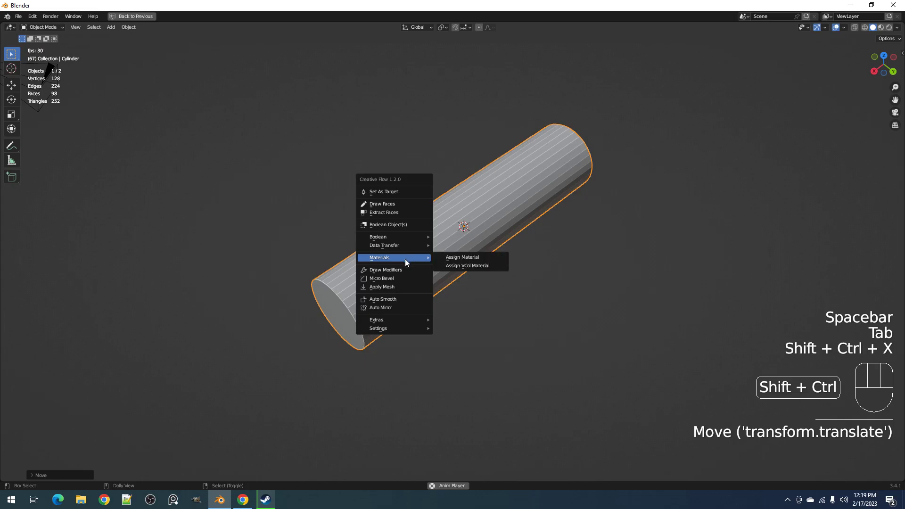
left_click(390, 302)
key("Tab")
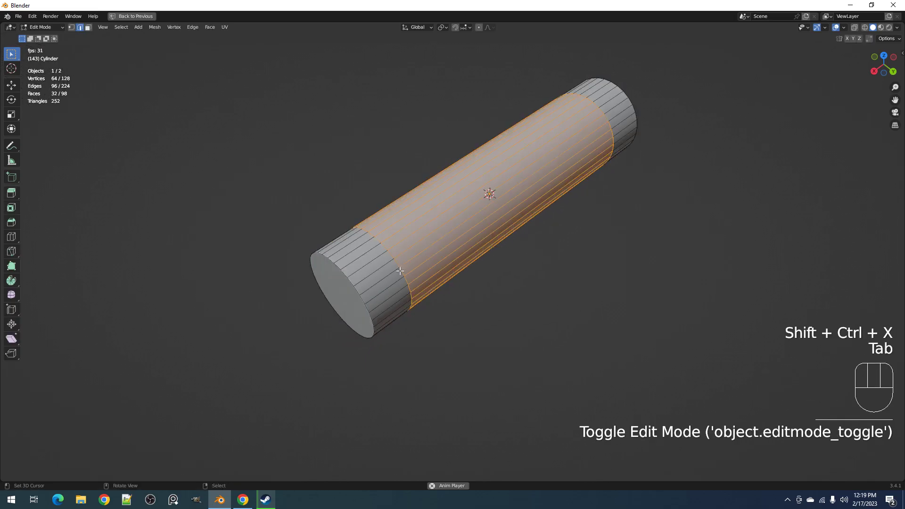
key("alt+a")
key("Tab")
middle_click_drag(398, 261, 411, 250)
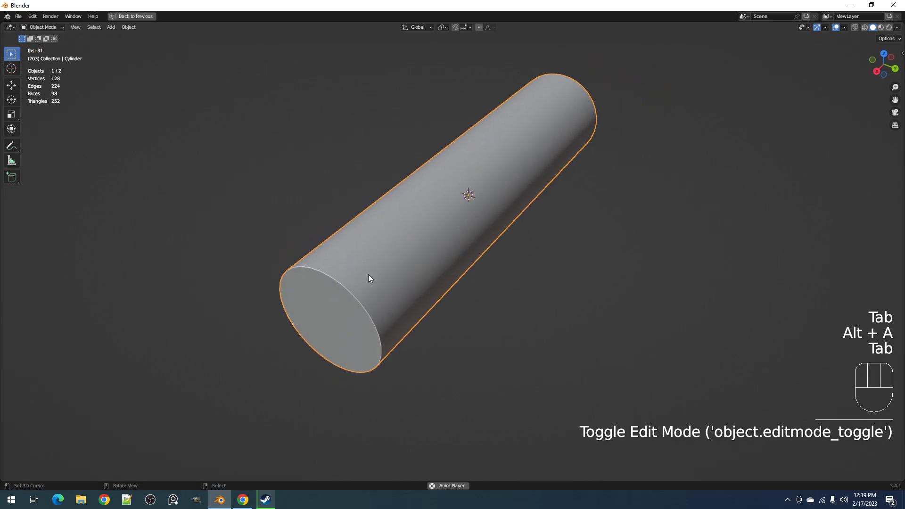
middle_click_drag(367, 275, 423, 247, "shift")
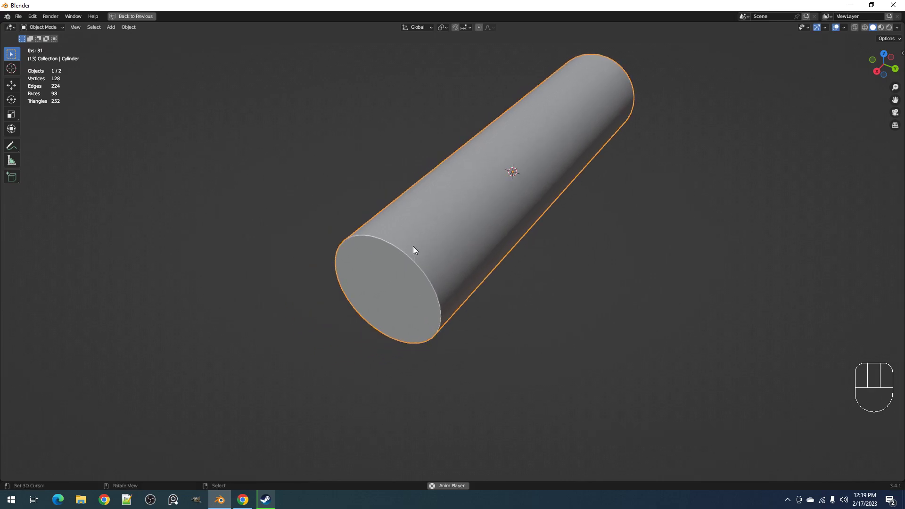
- Auto Mirror the cylinder across the X, Y and Z axes and enter Edit Mode
key("shift+ctrl+x")
left_click(448, 256)
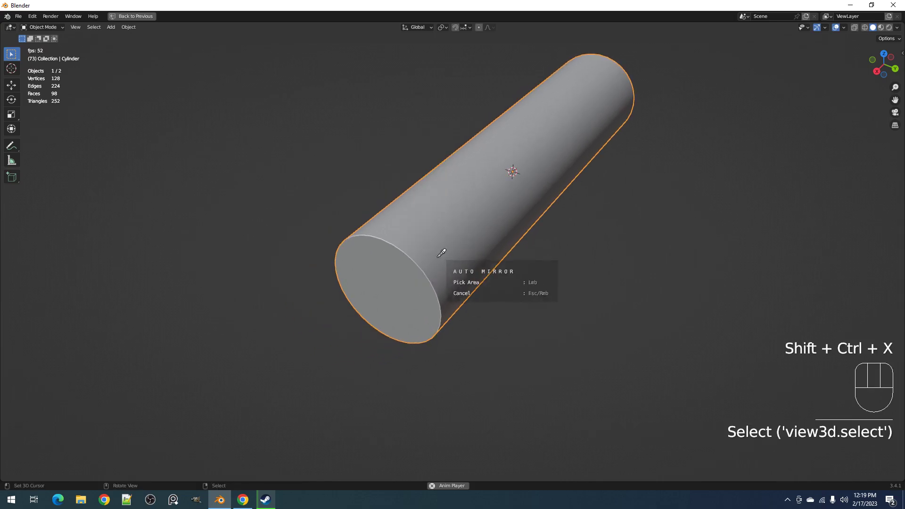
key("x")
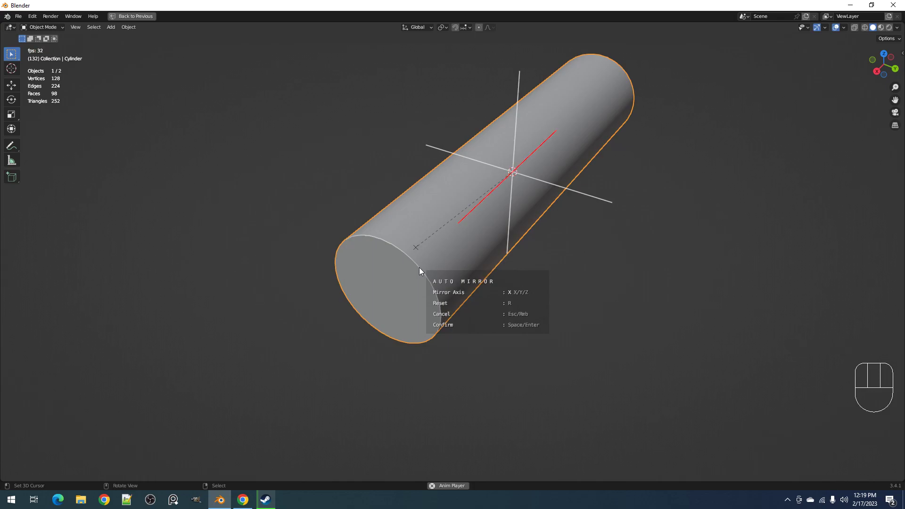
key("y")
key("z")
key("Return")
key("Tab")
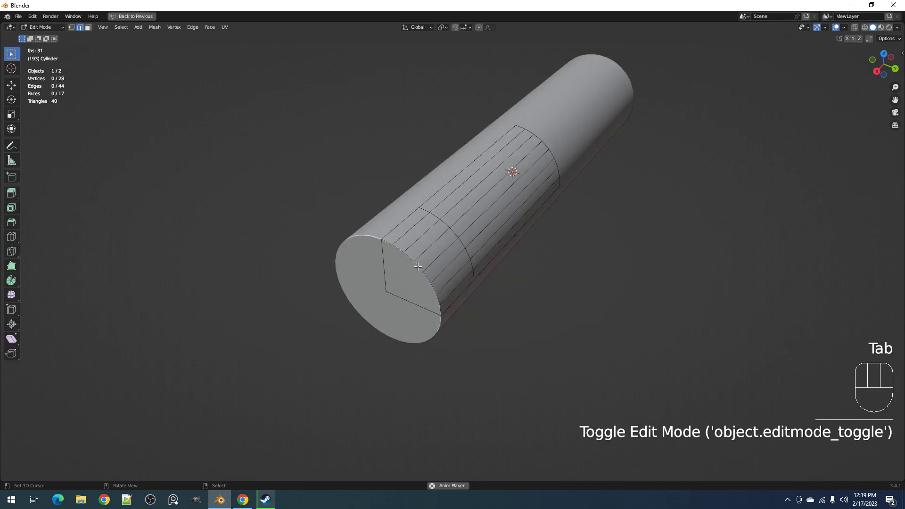
- Examine the mirrored cylinder from several angles, comparing its editable portion in Edit Mode with the full shape in Object Mode
middle_click_drag(542, 291, 504, 288)
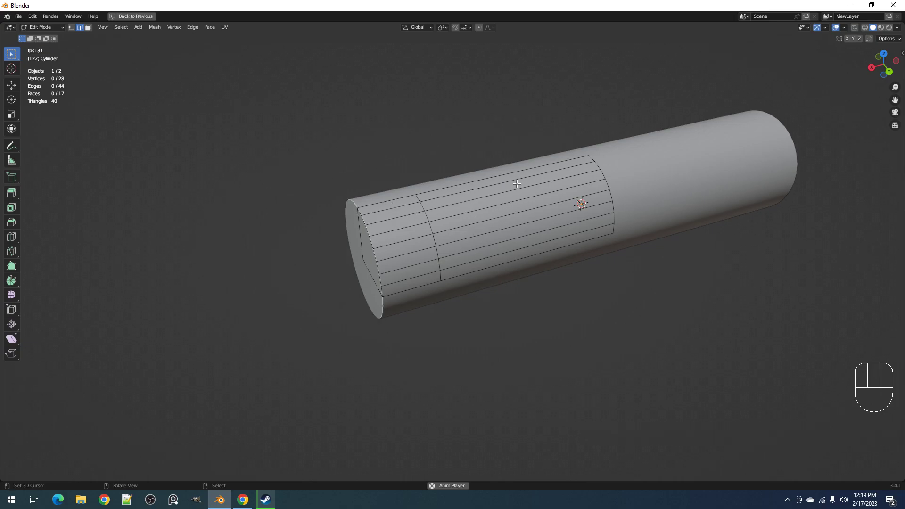
scroll(518, 188, "down", 3)
middle_click_drag(574, 229, 532, 224)
scroll(476, 213, "up", 3)
middle_click_drag(465, 210, 478, 213)
key("Tab")
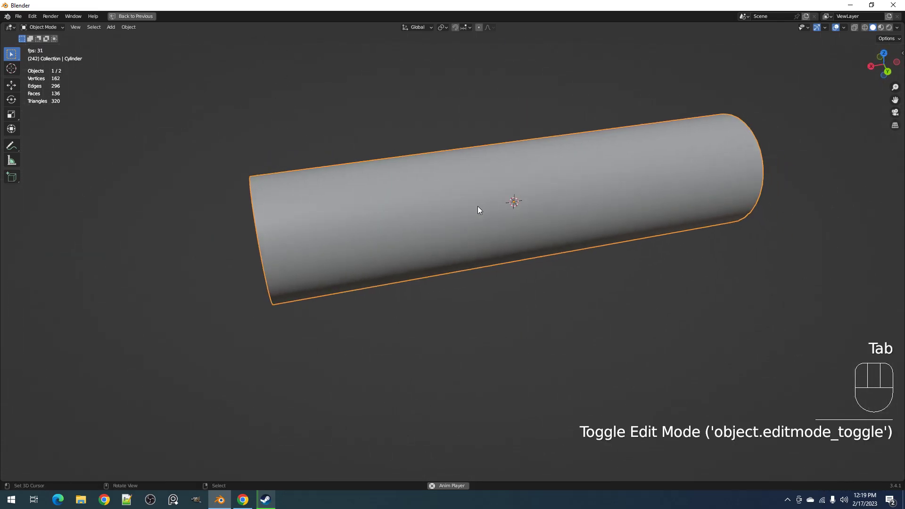
key("Tab")
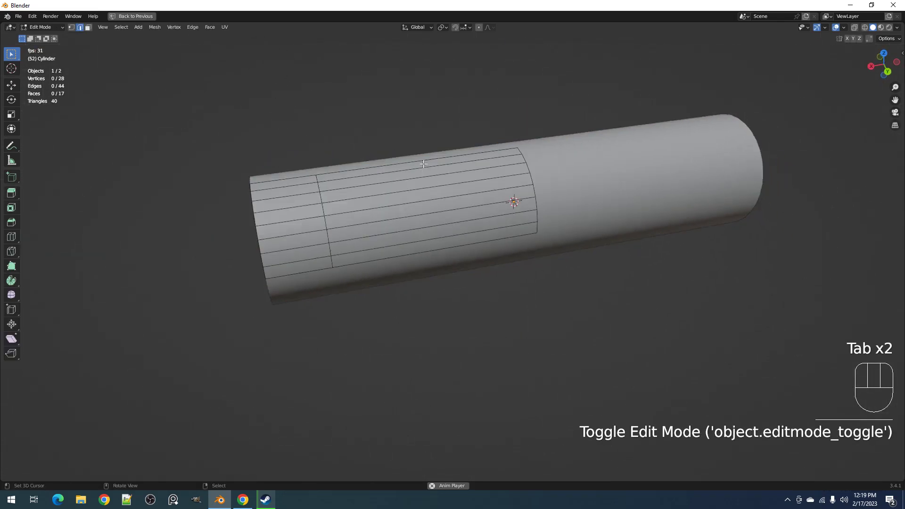
middle_click_drag(557, 256, 536, 225, "alt")
key("Tab")
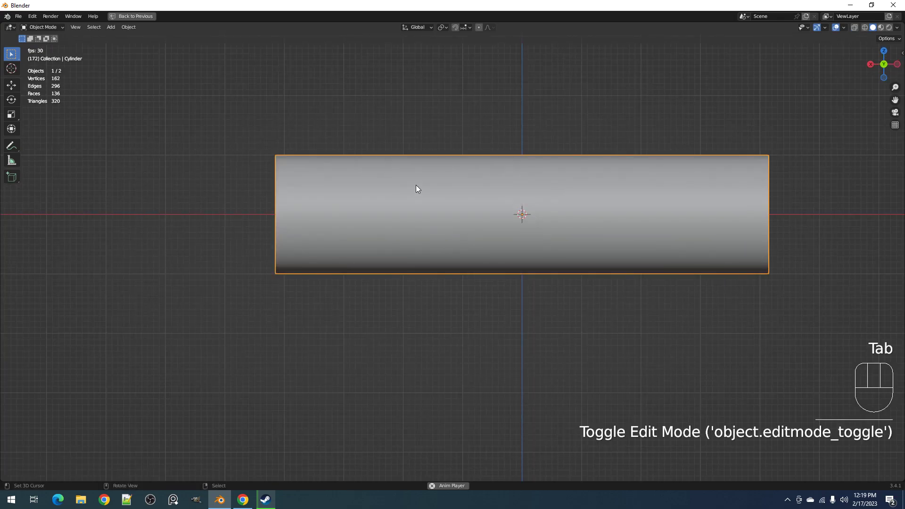
middle_click_drag(415, 188, 427, 202)
key("Tab")
key("Tab")
- Stop the animation playback and return the timeline to the first frame
left_click(452, 187, "ctrl+shift")
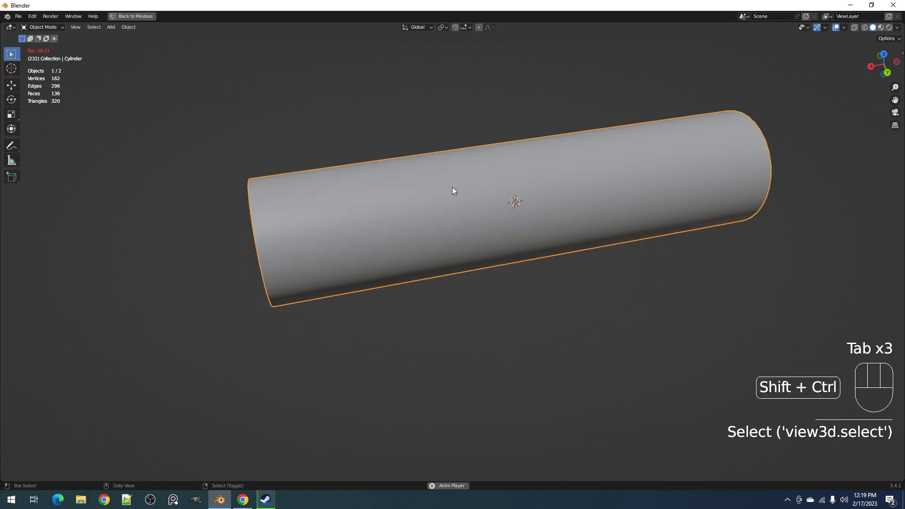
key("ctrl+shift+x")
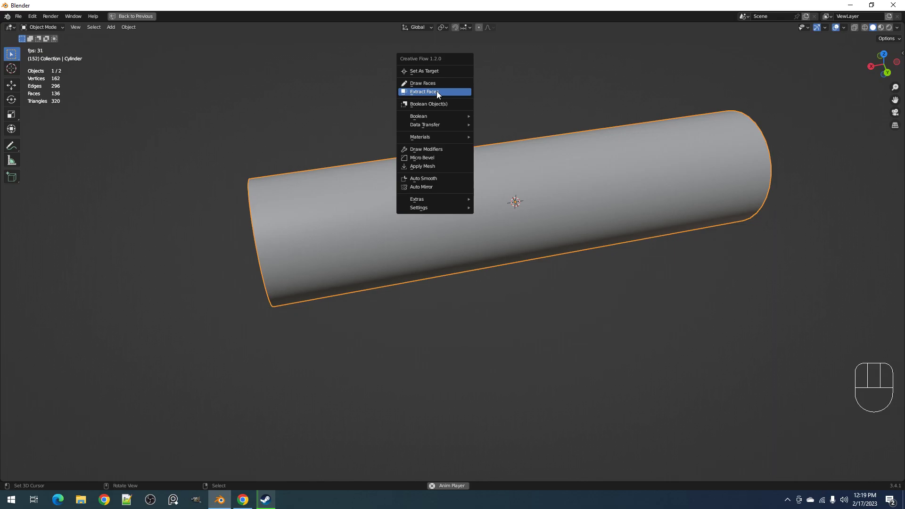
left_click(511, 186)
key("shift+q")
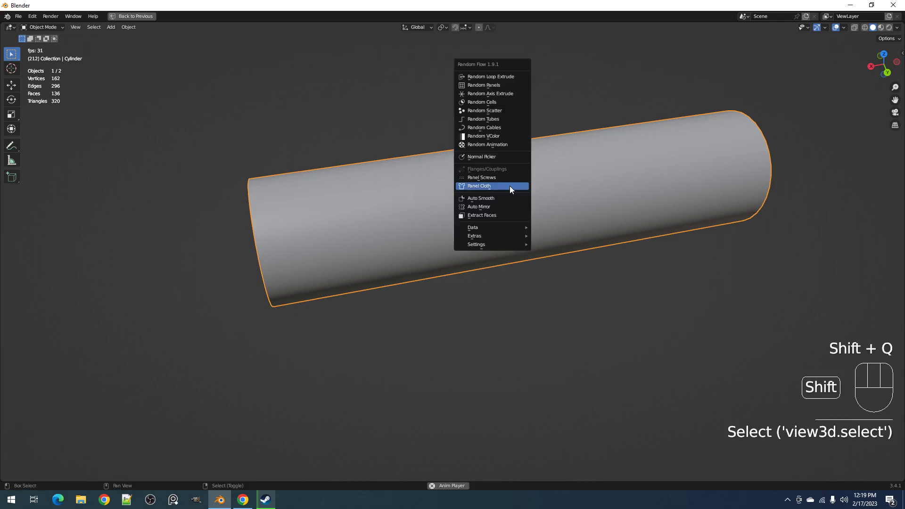
key("space")
key("shift+q")
key("shift+Left")
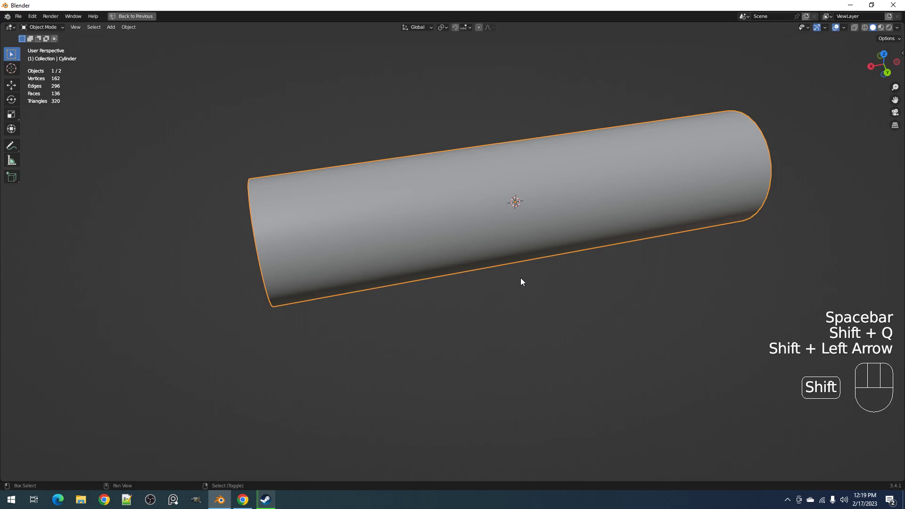
- Start Extract Faces on the cylinder, try loop-selecting both middle face bands, and undo the selection
key("shift+q")
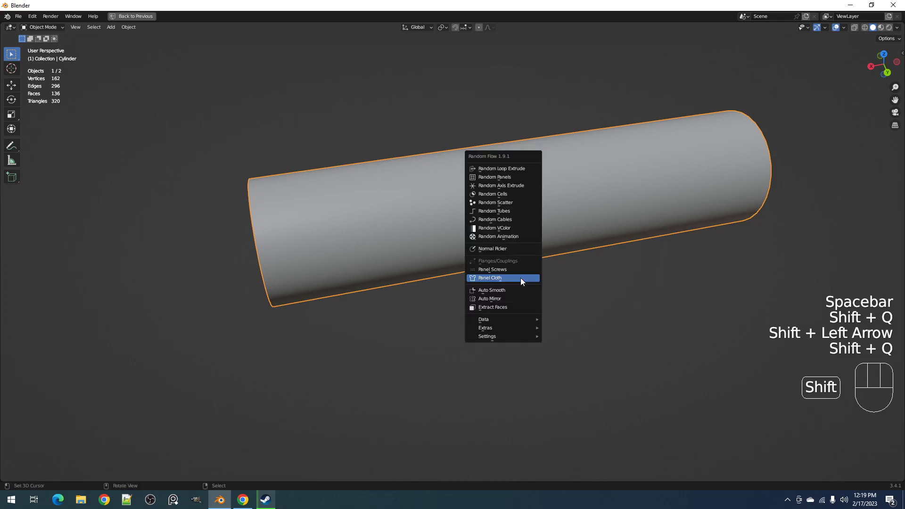
left_click(515, 308)
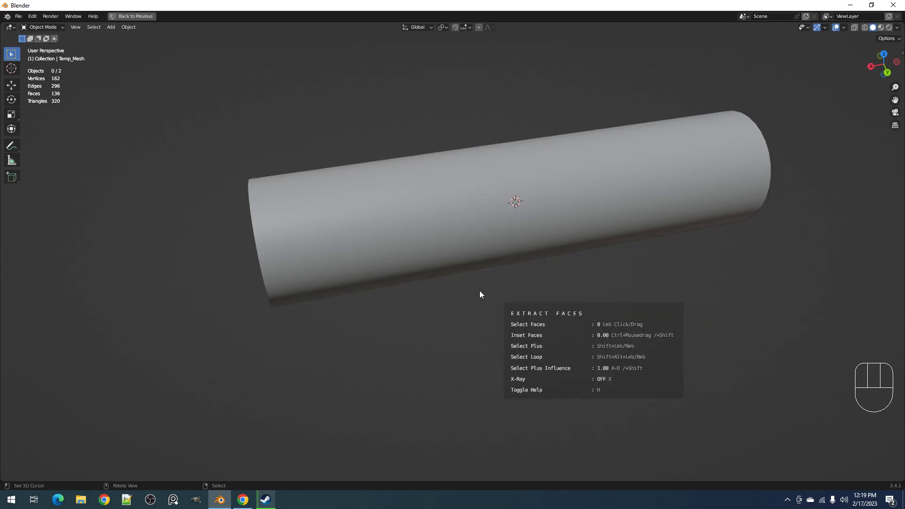
left_click(413, 183, "alt+shift")
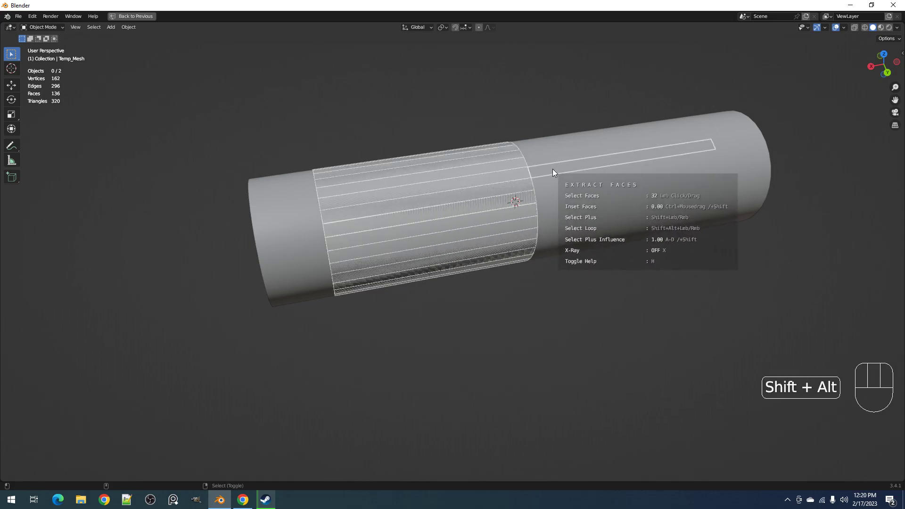
left_click(621, 161, "alt+shift")
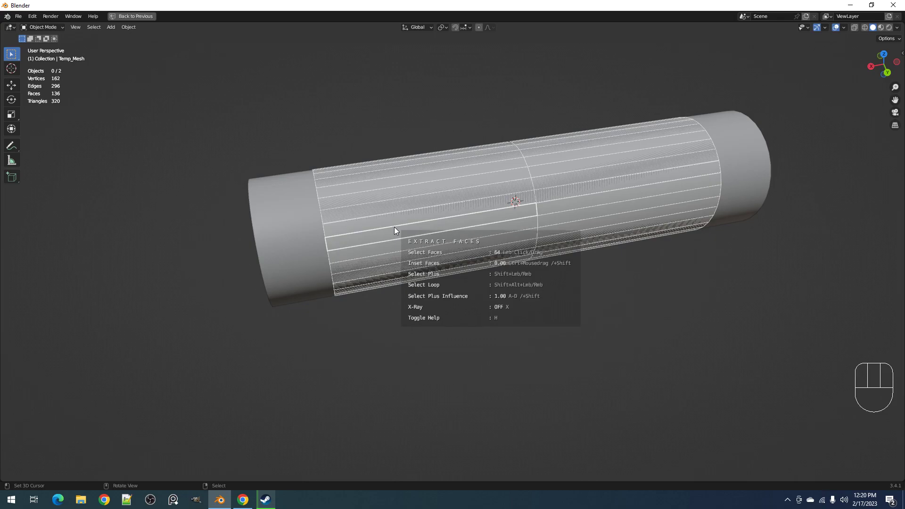
key("ctrl+z")
key("ctrl+z")
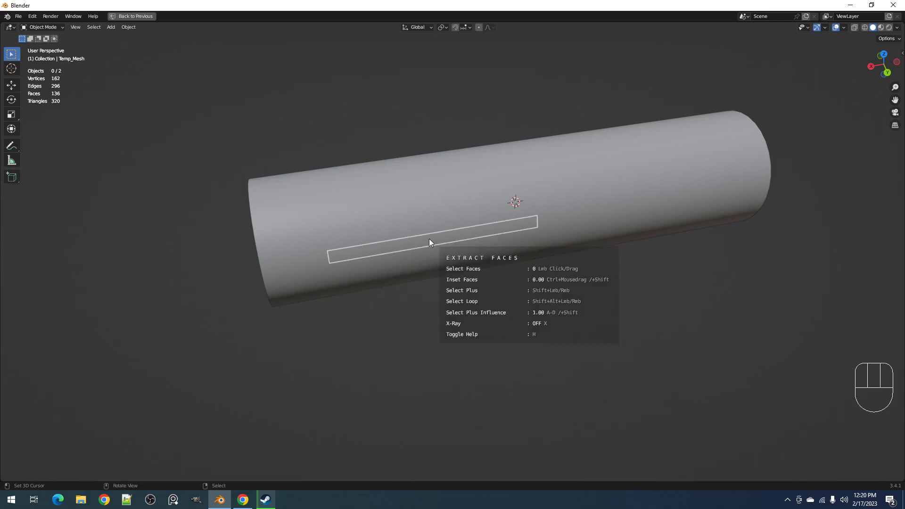
- Show loop deselection on one middle band, and loop-select both middle face bands to extract them as a separate mesh
left_click(425, 233, "alt+shift")
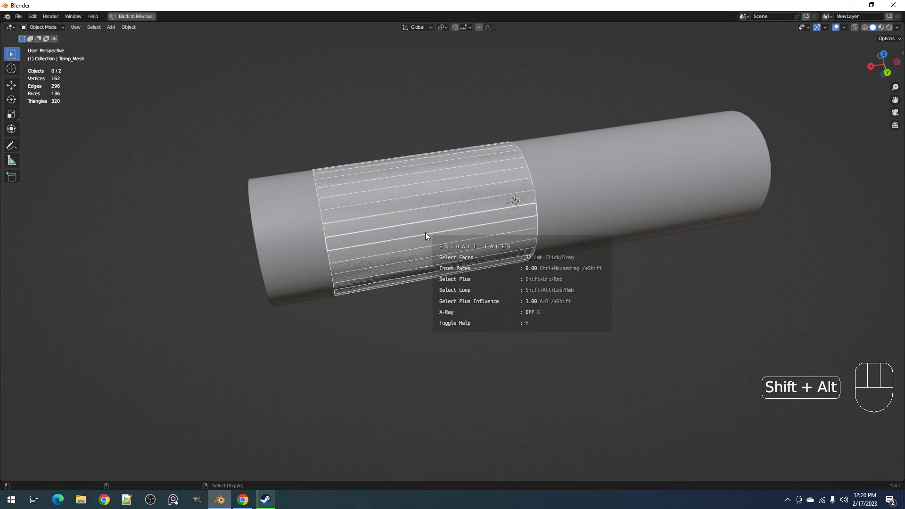
right_click(425, 233, "alt+shift")
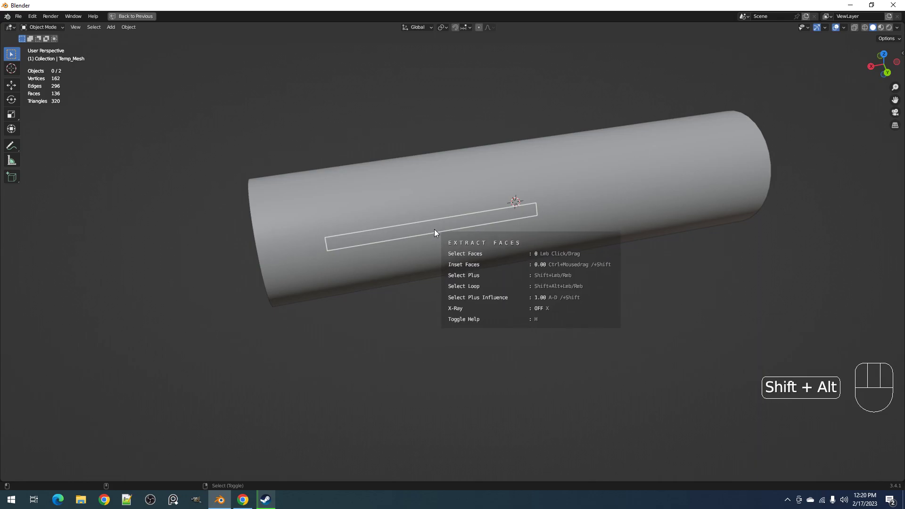
left_click(434, 229, "alt+shift")
left_click(622, 202, "alt+shift")
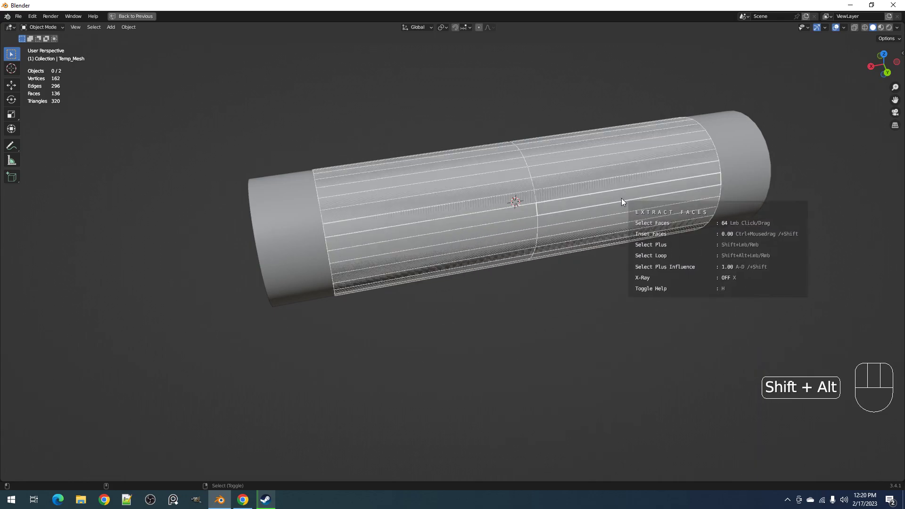
key("space")
- Inspect the extracted middle section in Edit Mode, and delete it to go back to the original cylinder
key("Tab")
scroll(613, 201, "down", 2)
middle_click_drag(595, 243, 476, 243)
key("Tab")
key("x")
scroll(452, 252, "down", 3)
left_click(452, 269)
scroll(475, 243, "up", 5)
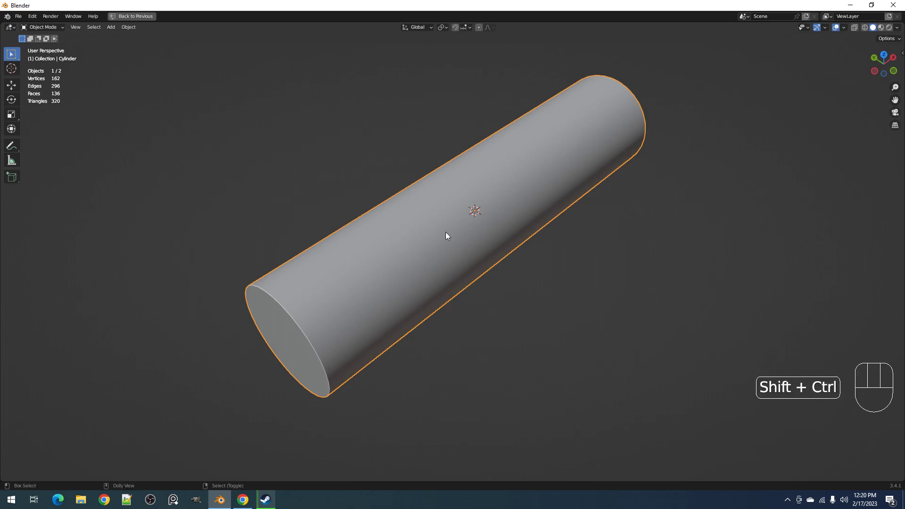
- Bake the cylinder's mirrored geometry into real mesh with Apply Mesh and enter Edit Mode
key("shift+ctrl+x")
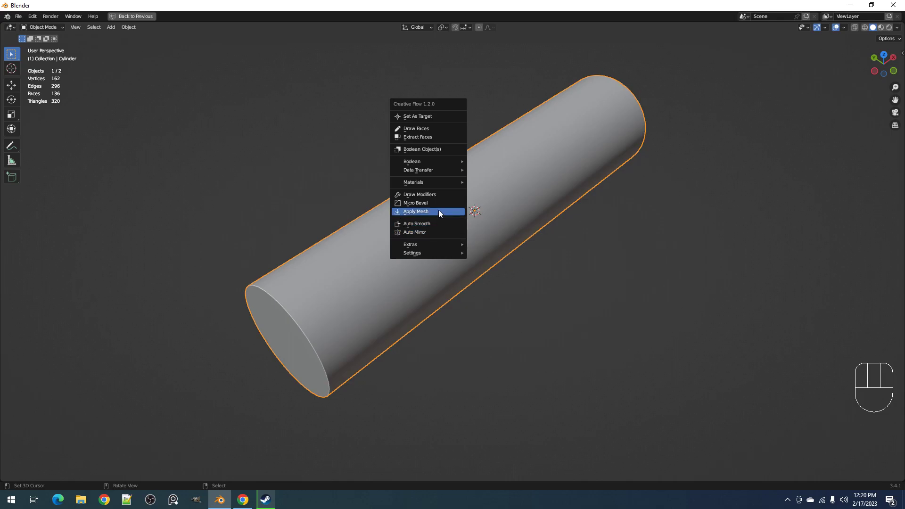
left_click(438, 210)
key("Tab")
middle_click_drag(492, 243, 469, 232)
- Select the four inner edges dividing the cylinder's end cap in edge select mode and turn to the mesh's side
key("1")
key("2")
left_click(384, 250)
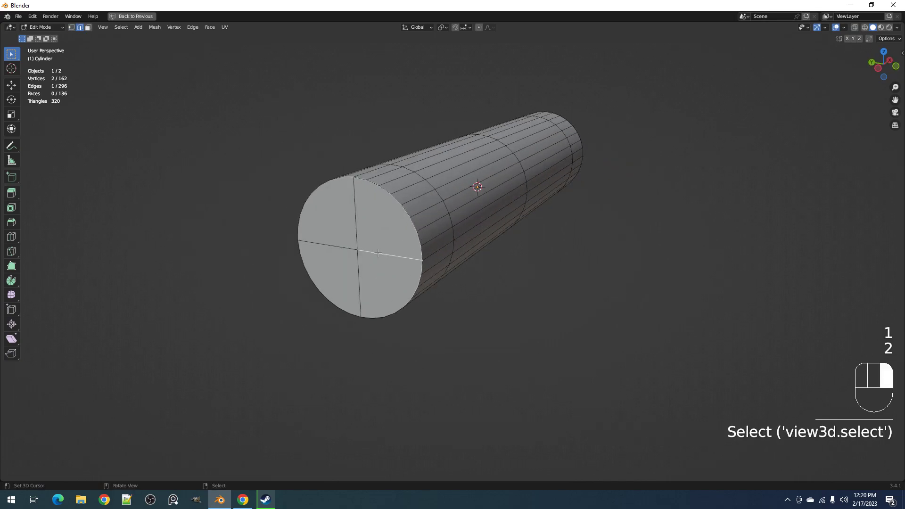
left_click(357, 210, "shift")
left_click(333, 243, "shift")
left_click(359, 283, "shift")
middle_click_drag(596, 216, 537, 236)
key("Tab")
key("Tab")
key("2")
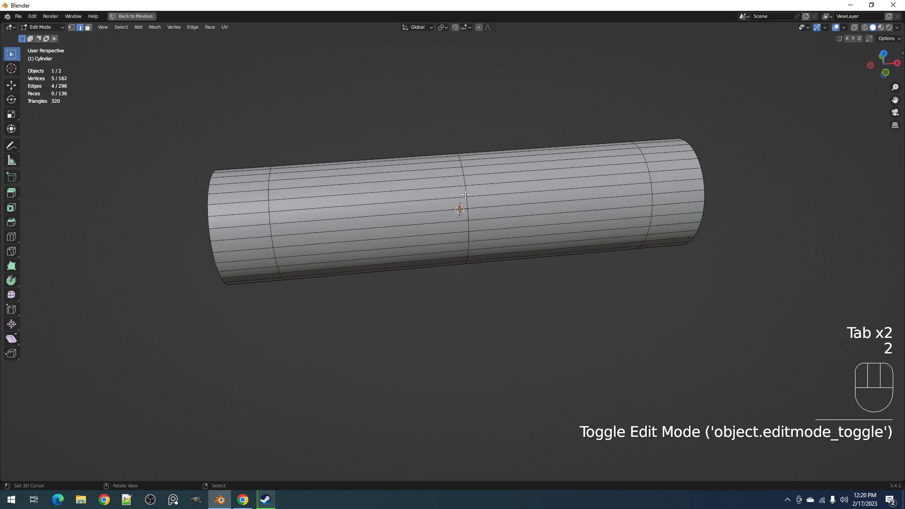
- Clear the selection and dissolve the edge loop around the middle of the cylinder
key("alt+a")
left_click(467, 191, "alt+shift")
key("ctrl+x")
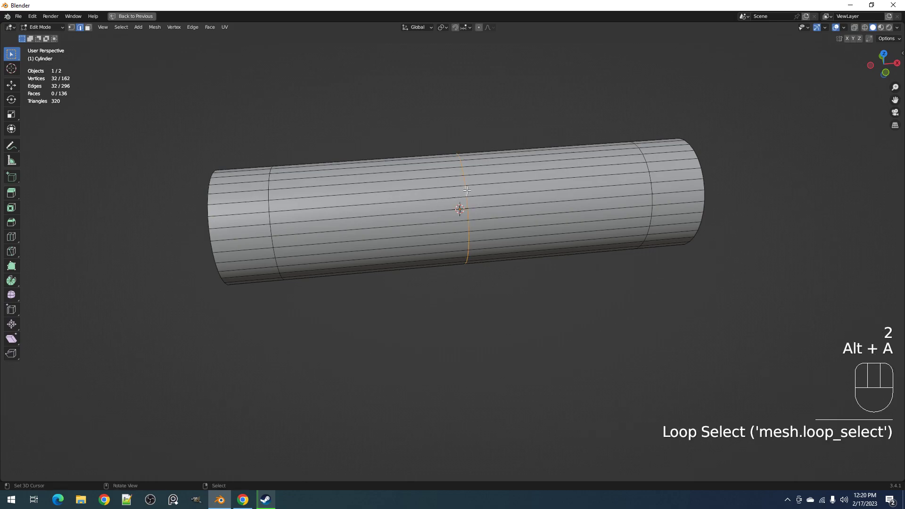
- Add 20 evenly spaced loop cuts to the cylinder's middle section between the two end bands
key("ctrl+r")
scroll(449, 193, "up", 14)
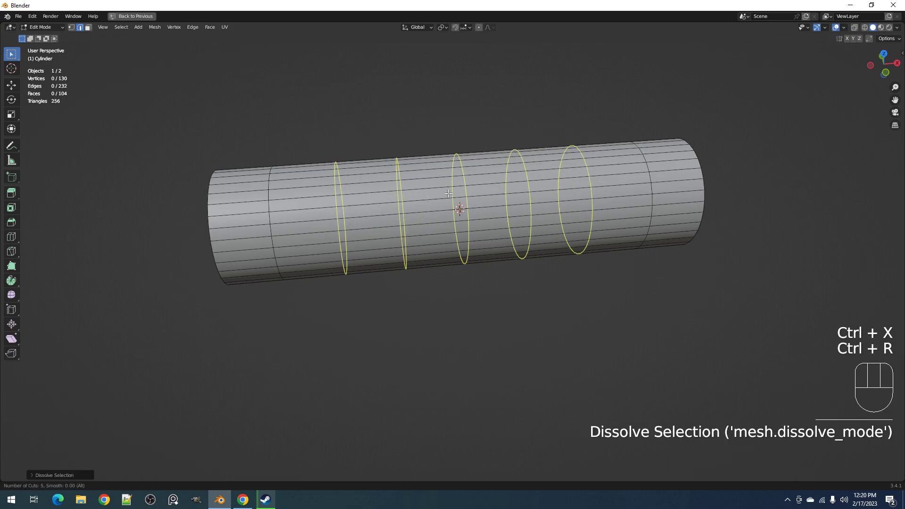
scroll(448, 193, "up", 5)
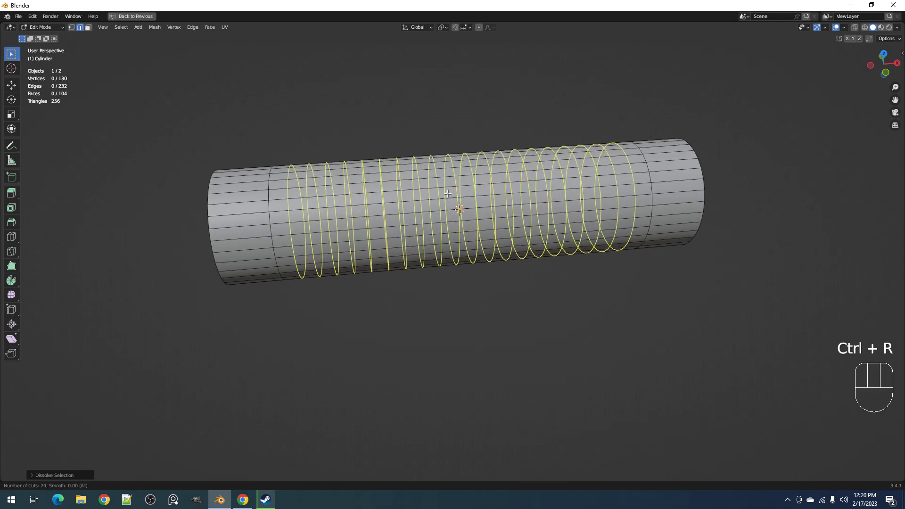
left_click(448, 193)
middle_click_drag(447, 194, 505, 188)
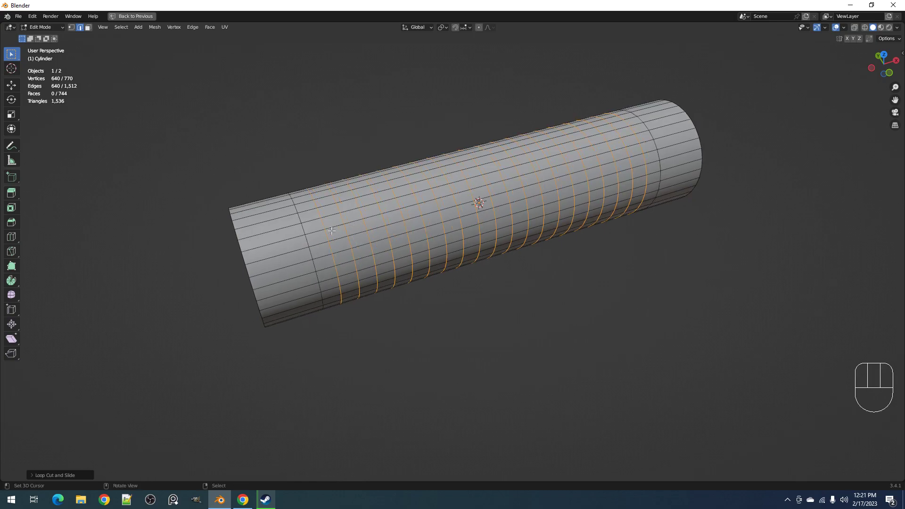
- In face select mode, loop-select the first six narrow face bands beside one of the cylinder's end bands
key("3")
left_click(331, 227, "alt+shift")
left_click(342, 224, "alt+shift")
left_click(351, 221, "alt+shift")
middle_click_drag(384, 240, 332, 197)
middle_click_drag(392, 185, 380, 177)
left_click(356, 160, "alt+shift")
left_click(372, 161, "alt+shift")
left_click(392, 163, "alt+shift")
left_click(415, 158, "alt+shift")
key("ctrl+z")
left_click(411, 156, "alt+shift")
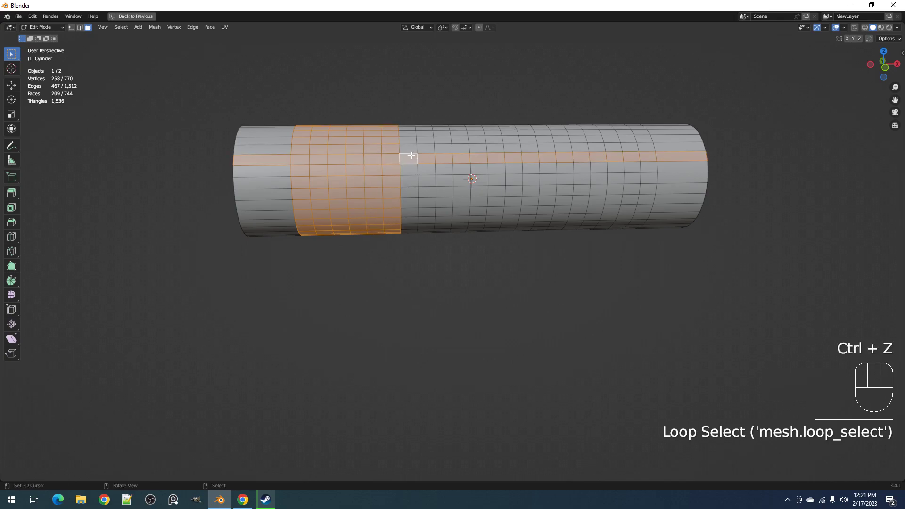
key("ctrl+z")
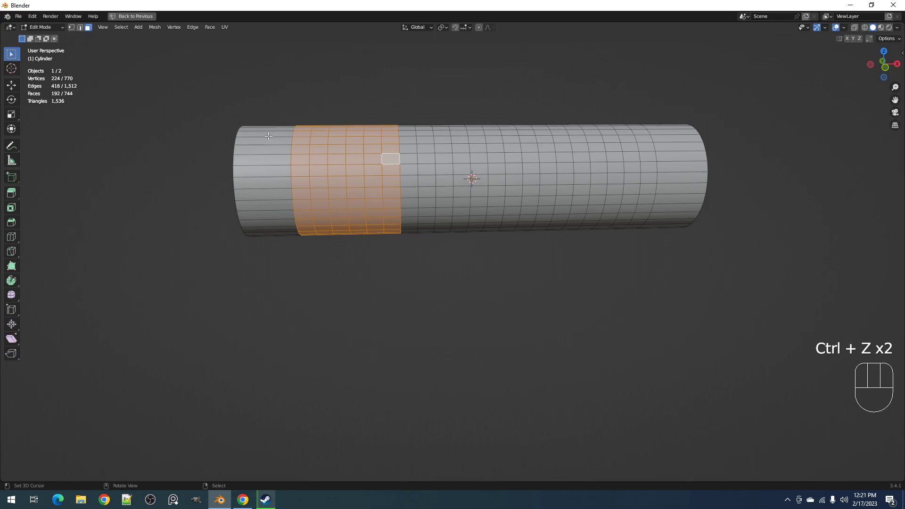
- Add the remaining narrow face bands to the loop selection, leaving only the two wide end bands unselected
middle_click_drag(269, 136, 265, 153)
left_click(402, 178, "alt+shift")
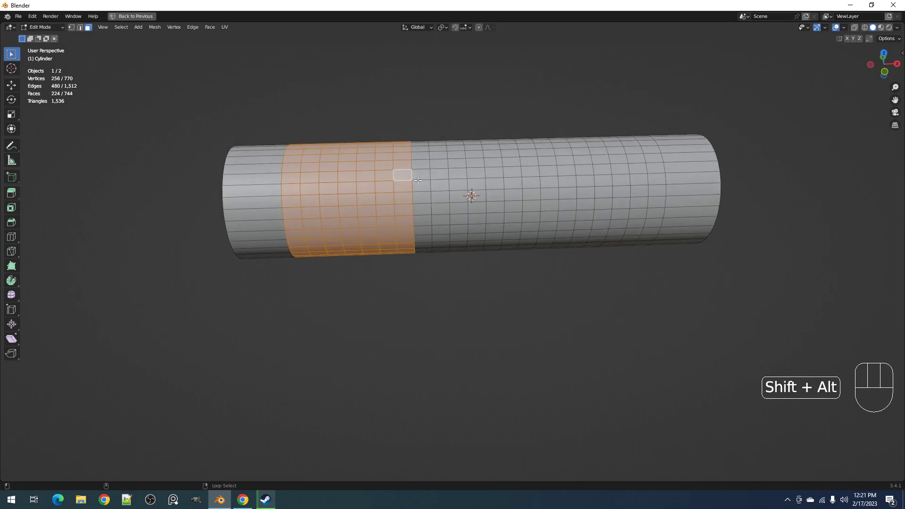
left_click(421, 182, "alt+shift")
left_click(448, 184, "alt+shift")
left_click(469, 182, "alt+shift")
left_click(485, 182, "alt+shift")
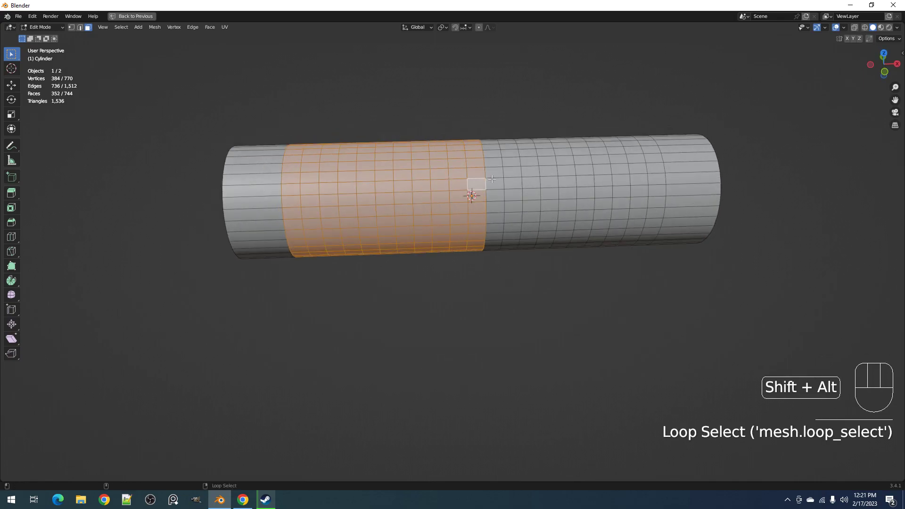
left_click(503, 180, "alt+shift")
left_click(521, 179, "alt+shift")
left_click(534, 178, "alt+shift")
left_click(551, 178, "alt+shift")
left_click(569, 177, "alt+shift")
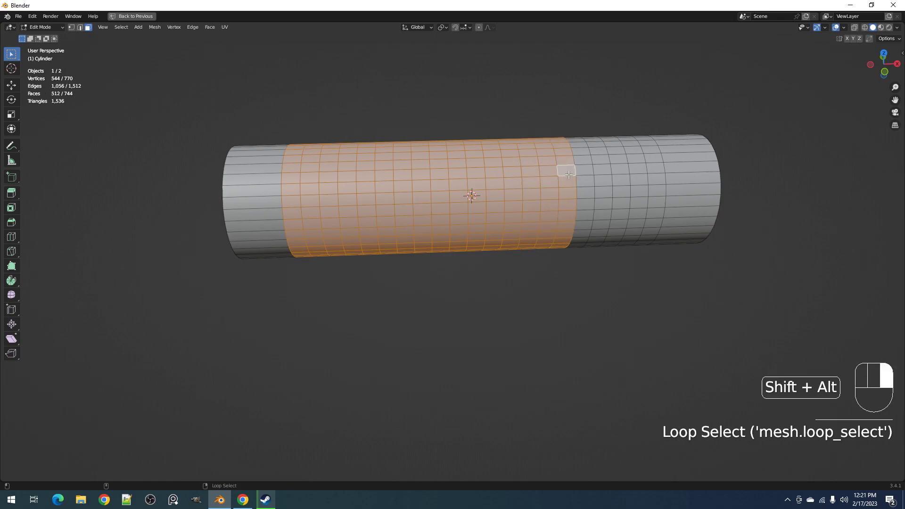
left_click(587, 177, "alt+shift")
left_click(604, 175, "alt+shift")
left_click(622, 175, "alt+shift")
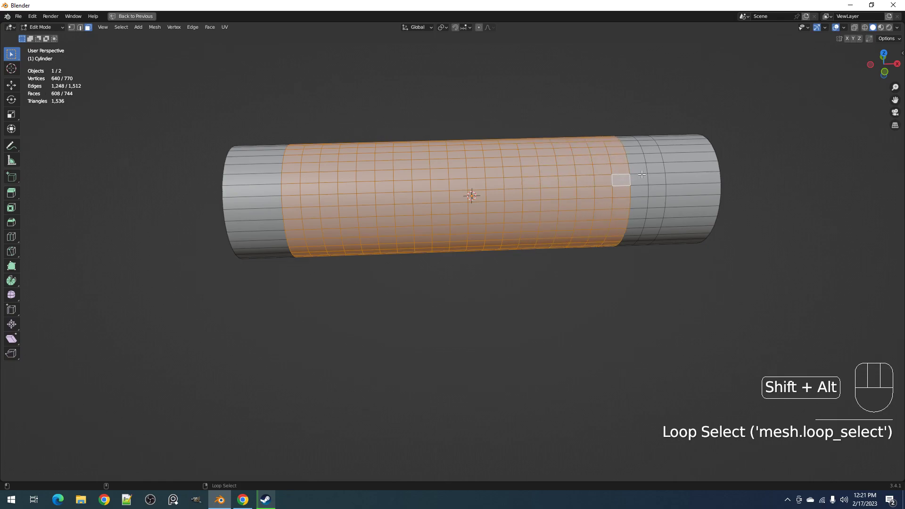
left_click(639, 176, "alt+shift")
left_click(657, 177, "alt+shift")
- Return to Object Mode and start Random Flow's Panel Cloth on the cylinder, moving its settings clear of the mesh
mouse_move(518, 205)
middle_mouse_down()
mouse_move(518, 171)
mouse_move(522, 193)
middle_mouse_up()
key("Tab")
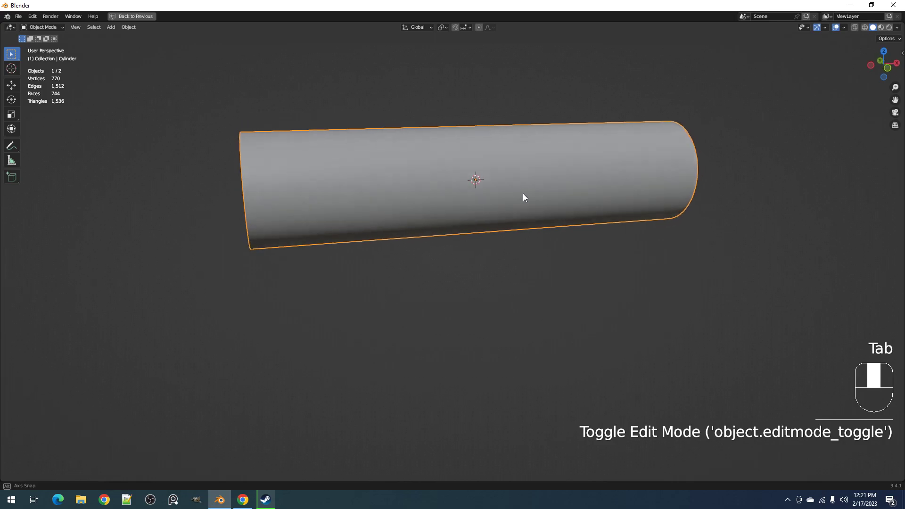
key("shift+q")
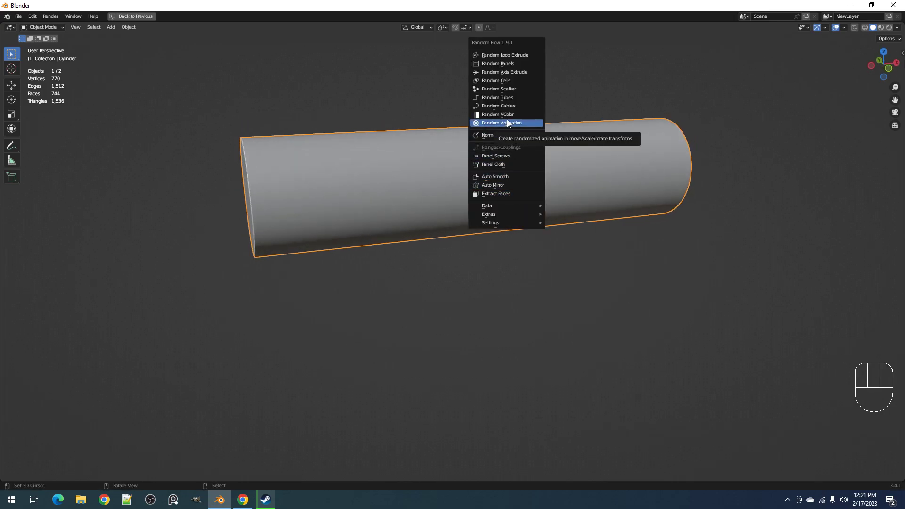
left_click(520, 164)
left_click_drag(556, 168, 614, 132)
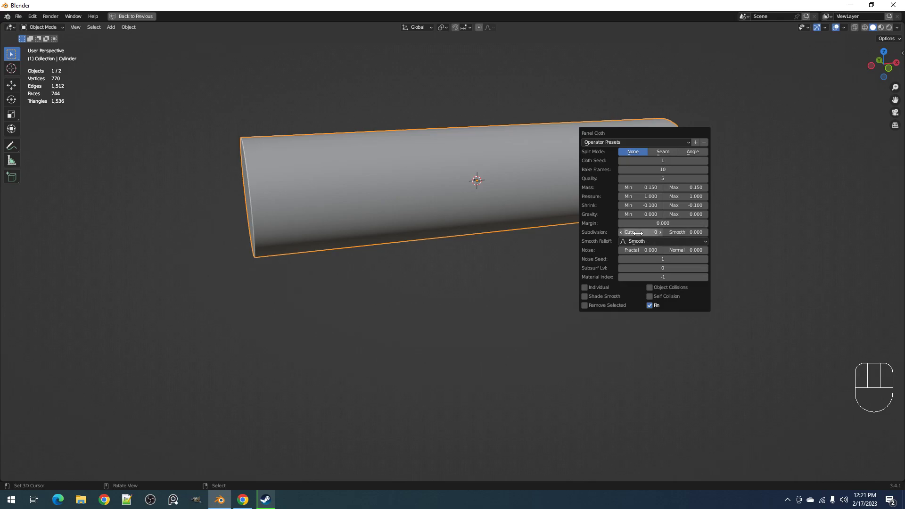
- Set the Panel Cloth subdivision cuts to 1 and enable Remove Selected
key("ctrl")
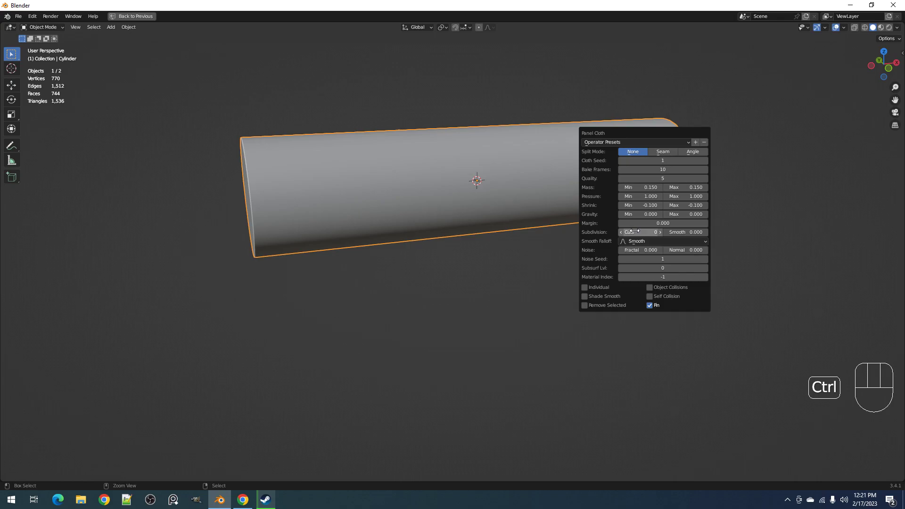
scroll(635, 231, "up", 1, "ctrl")
scroll(634, 231, "up", 1, "ctrl")
scroll(635, 231, "down", 1, "ctrl")
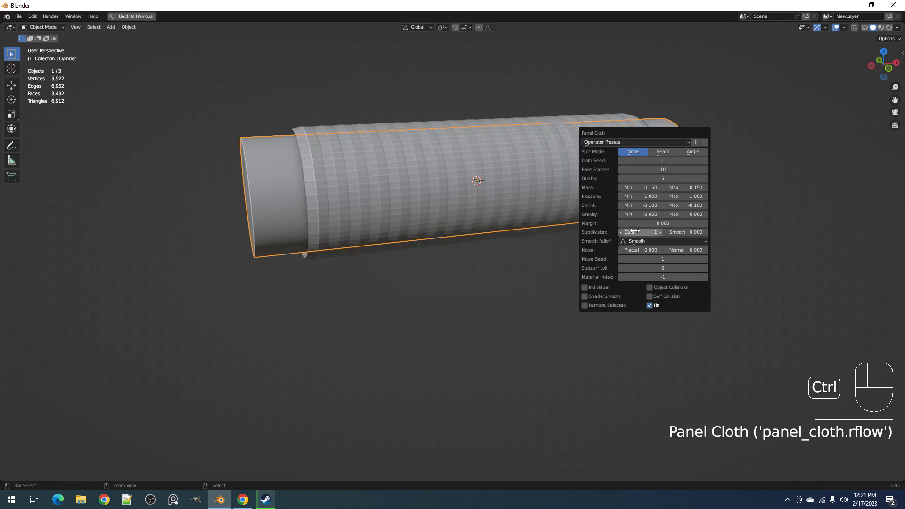
left_click(586, 306)
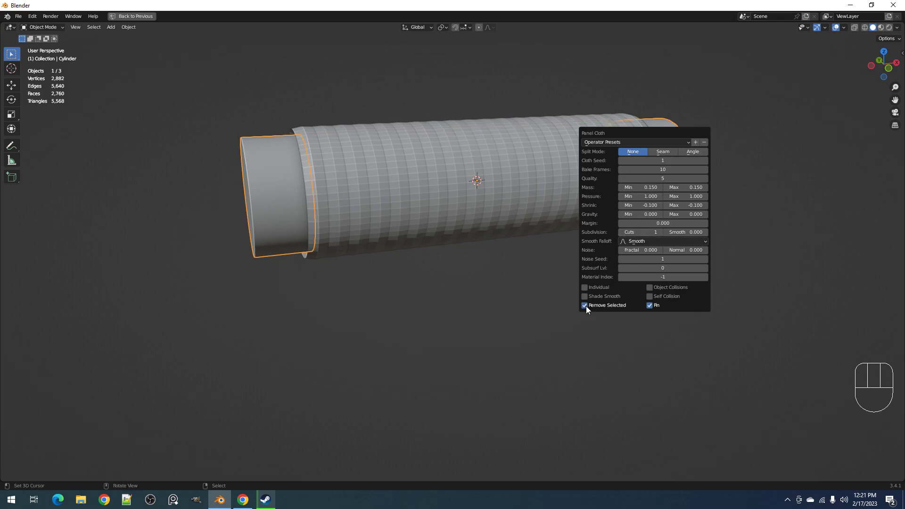
- Set the cloth's minimum and maximum Gravity to 4 and its subsurf level to 1
left_click(628, 215)
type("4")
key("Return")
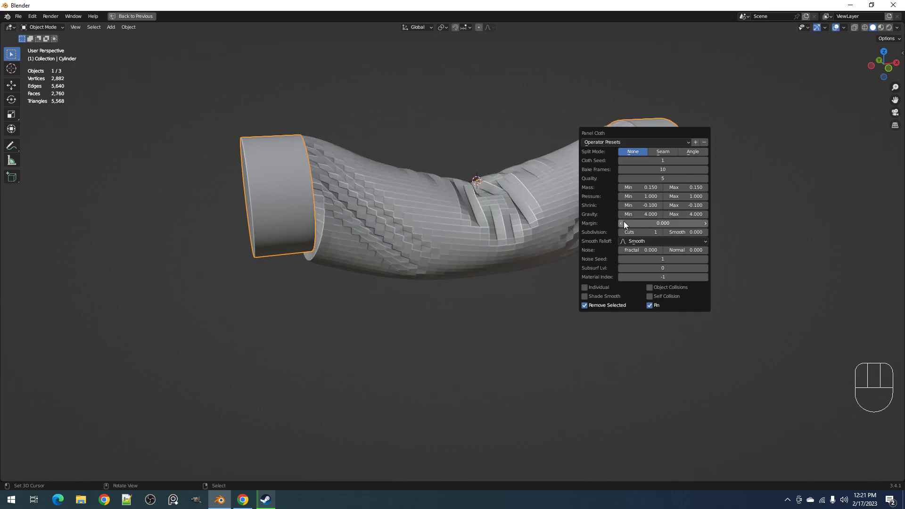
scroll(643, 265, "up", 1, "ctrl")
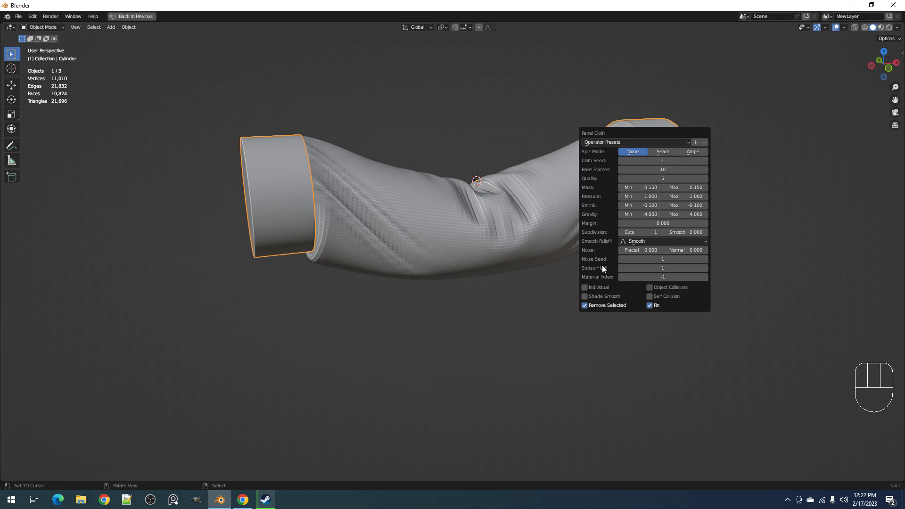
mouse_move(573, 252)
middle_mouse_down()
mouse_move(551, 238)
mouse_move(525, 281)
mouse_move(530, 237)
mouse_move(558, 252)
middle_mouse_up()
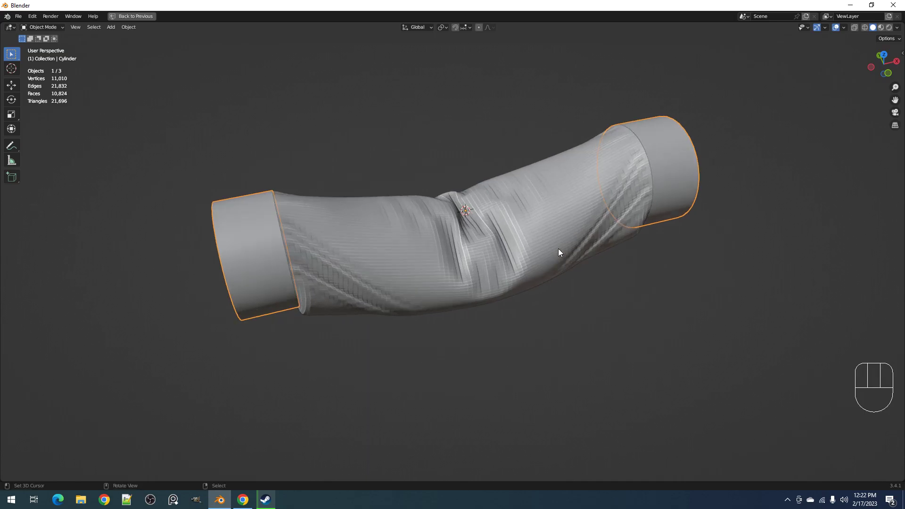
- Reopen the Panel Cloth settings and try a minimum and maximum Pressure of 0
key("F9")
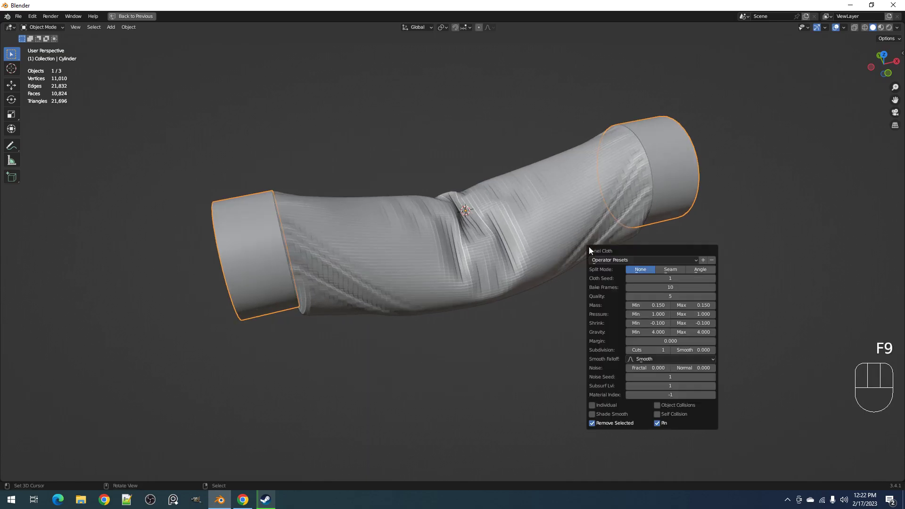
double_click(639, 315)
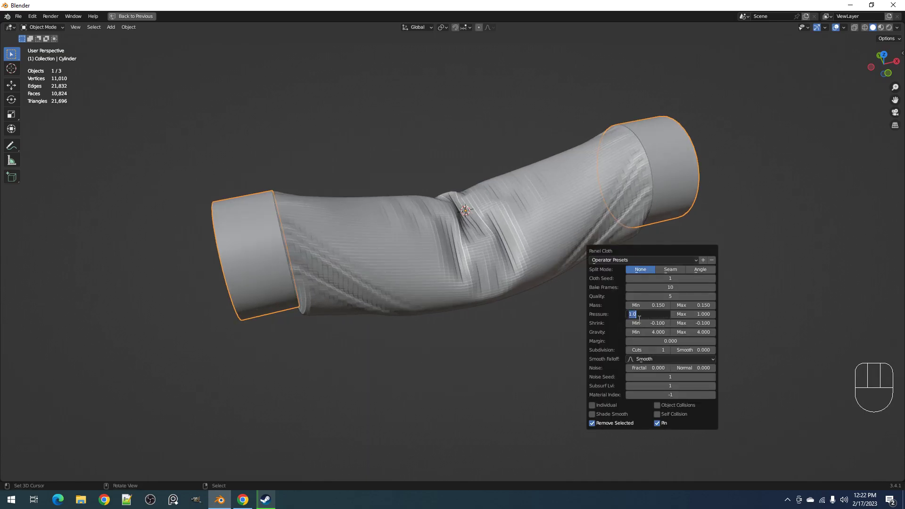
key("Tab")
type("0")
key("Return")
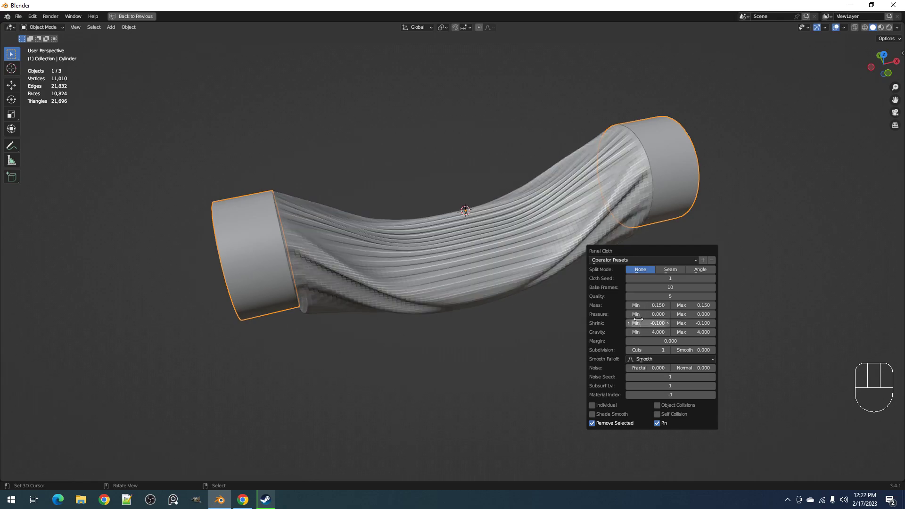
- Try a minimum and maximum cloth Pressure of 0.5
left_click(655, 314)
type(".5")
key("Tab")
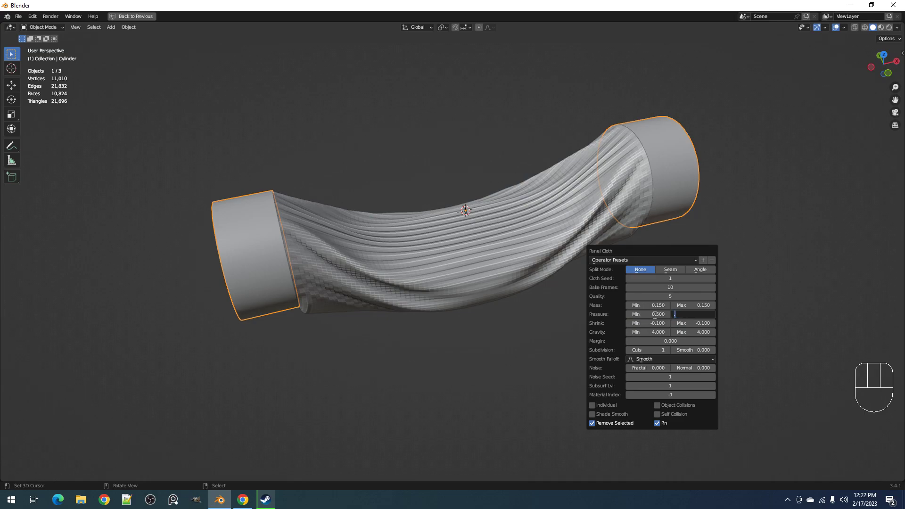
type(".5")
key("Return")
- Set the cloth's minimum and maximum Pressure to 0.4
left_click(655, 315)
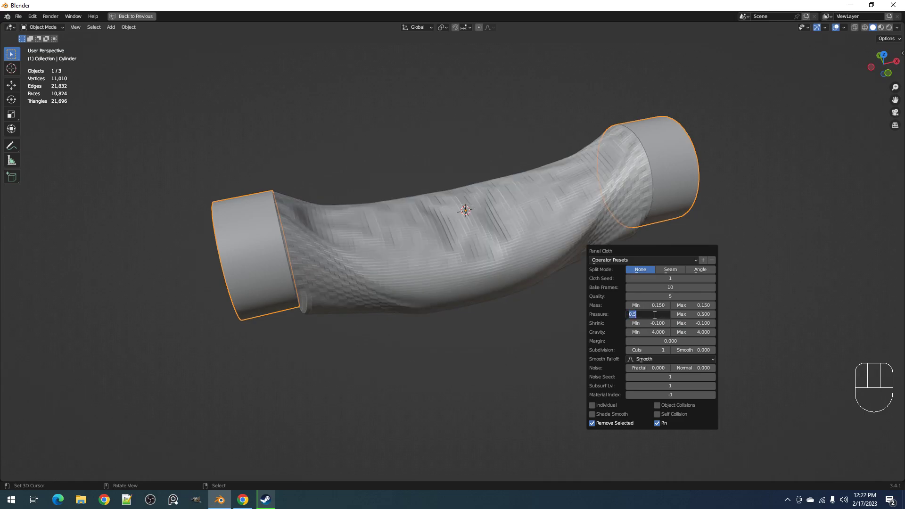
type(".4")
key("Tab")
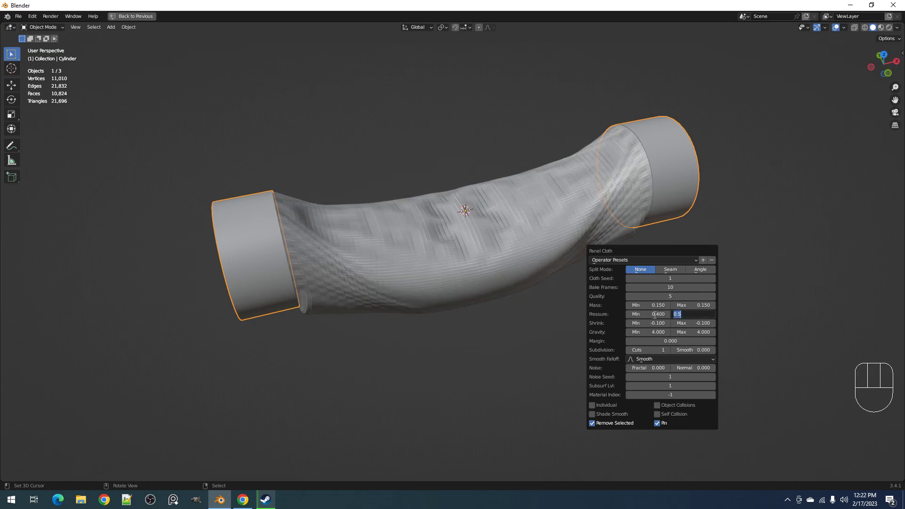
type(".4")
key("Return")
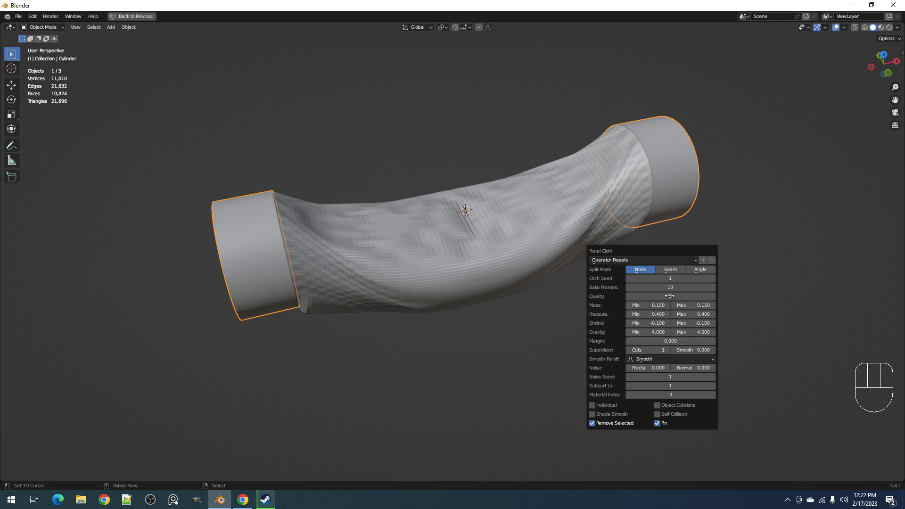
- Set the Cloth Seed to 2 and the maximum Shrink to -0.598
key("ctrl")
mouse_move(701, 323)
left_mouse_down()
mouse_move(660, 323)
mouse_move(694, 325)
left_mouse_up()
left_click_drag(693, 324, 588, 323)
- Hide the viewport overlays and view the cable's wrinkles and end junction up close
middle_click_drag(343, 311, 530, 262)
key("shift+alt+z")
scroll(527, 258, "up", 4)
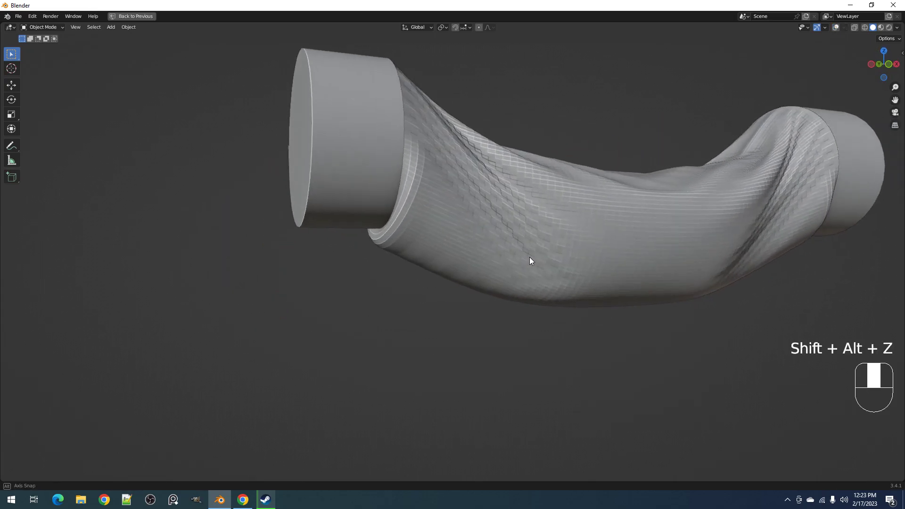
- Reopen the Panel Cloth settings and enable Object Collisions and Collide To Source
key("F9")
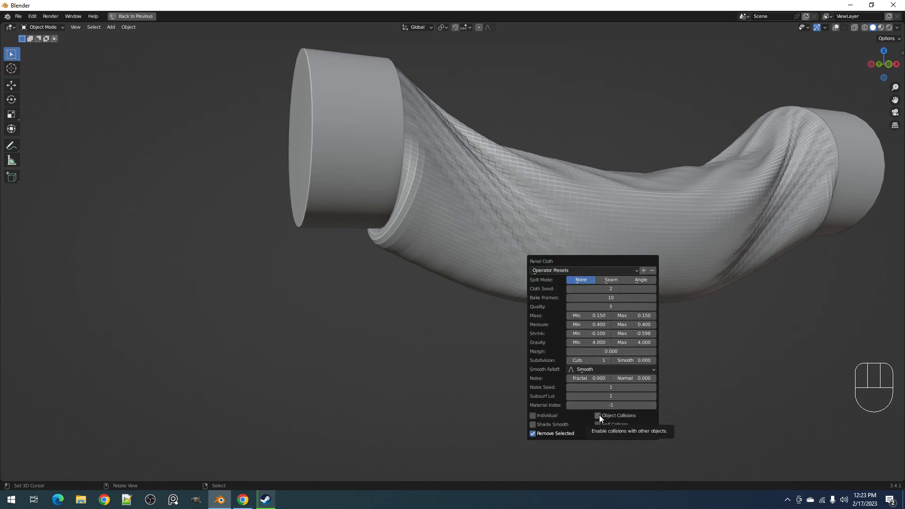
left_click_drag(601, 260, 597, 198)
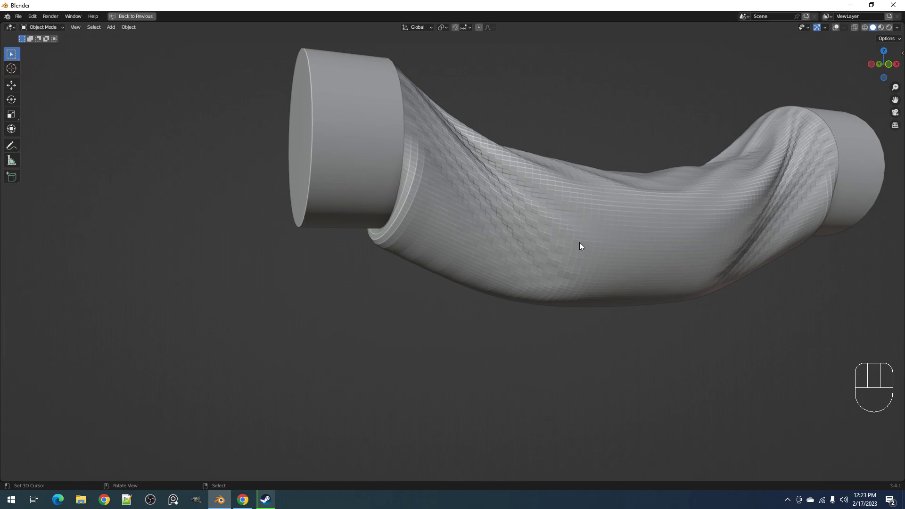
key("F9")
left_click_drag(603, 224, 587, 192)
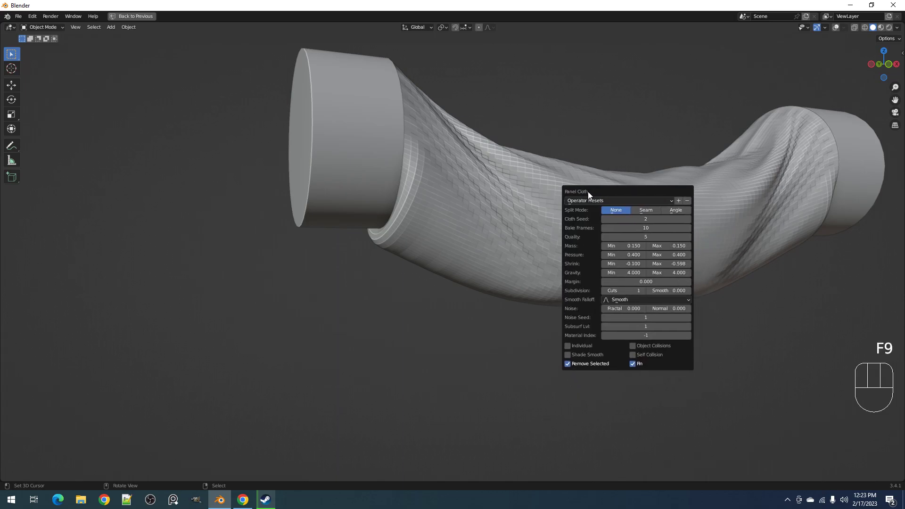
left_click(634, 346)
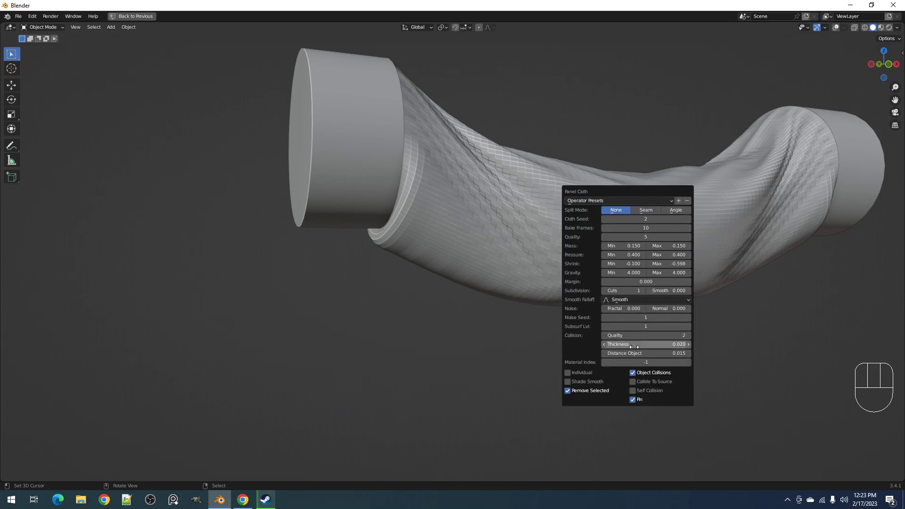
left_click(633, 381)
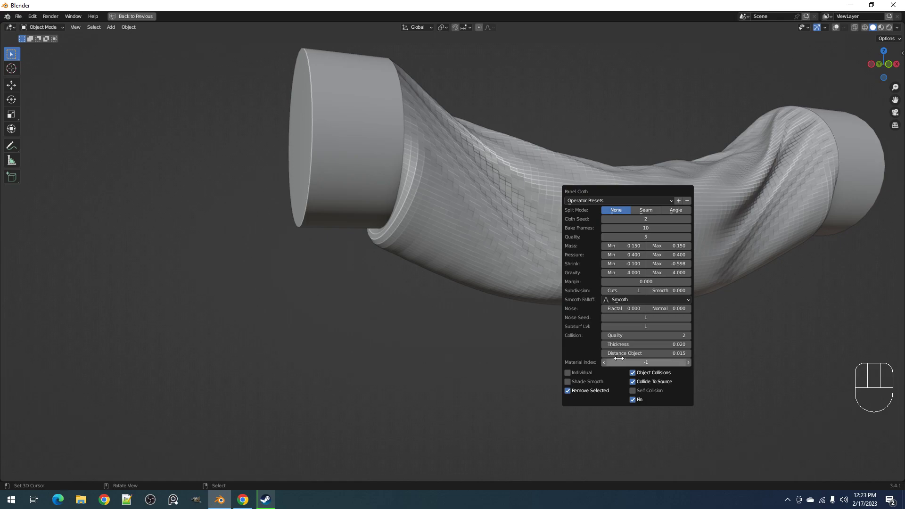
- Try Self Collision on the cloth and turn it off again
left_click(633, 391)
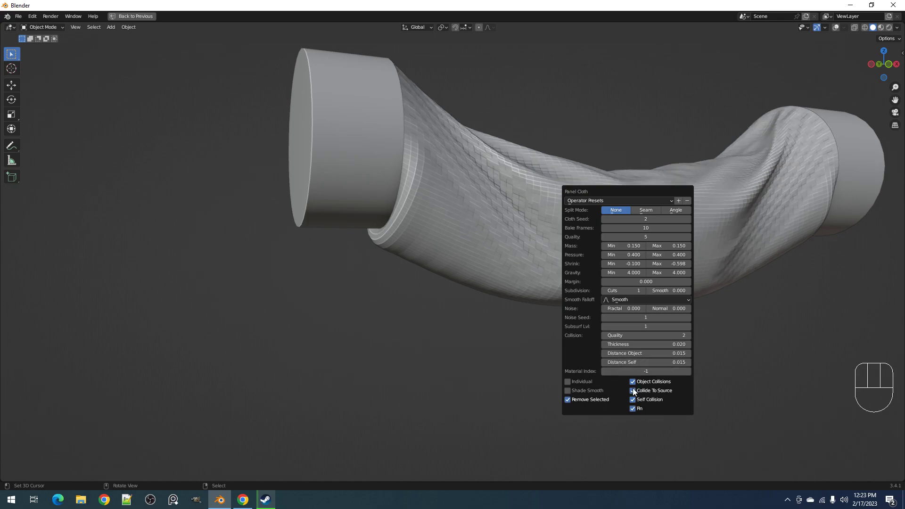
left_click(634, 400)
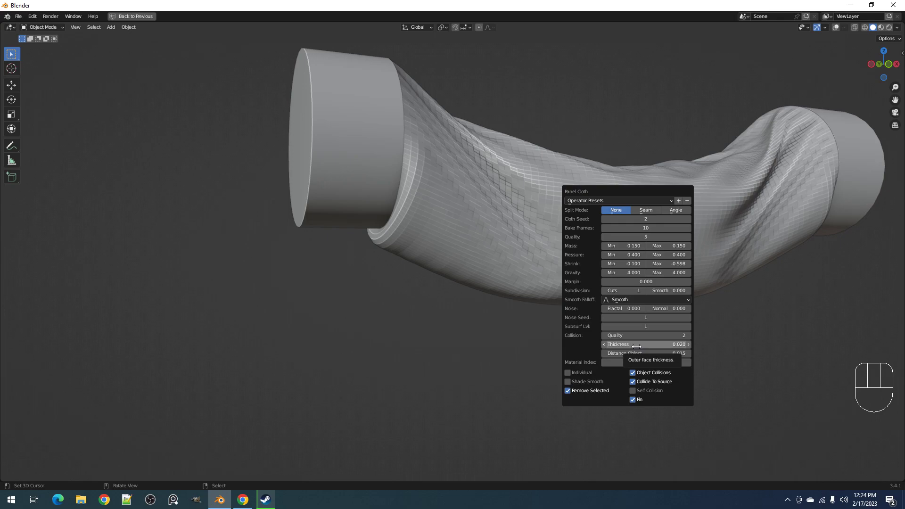
- Reopen the Panel Cloth settings and try the minimum Shrink value as the maximum Shrink
scroll(624, 263, "down", 4)
middle_click_drag(625, 263, 470, 266)
middle_click_drag(469, 329, 494, 236)
scroll(528, 271, "up", 1)
middle_click_drag(427, 242, 544, 321, "shift")
key("F9")
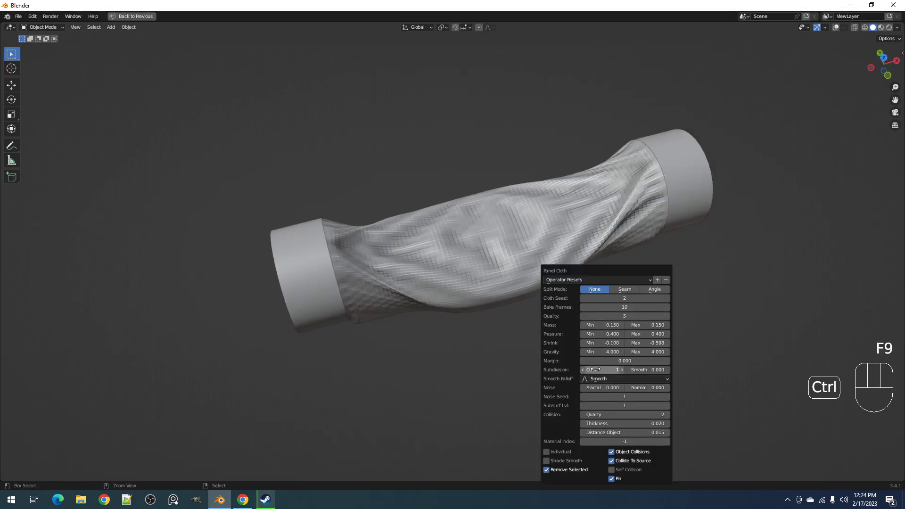
scroll(596, 370, "down", 1, "ctrl")
scroll(596, 370, "up", 1, "ctrl")
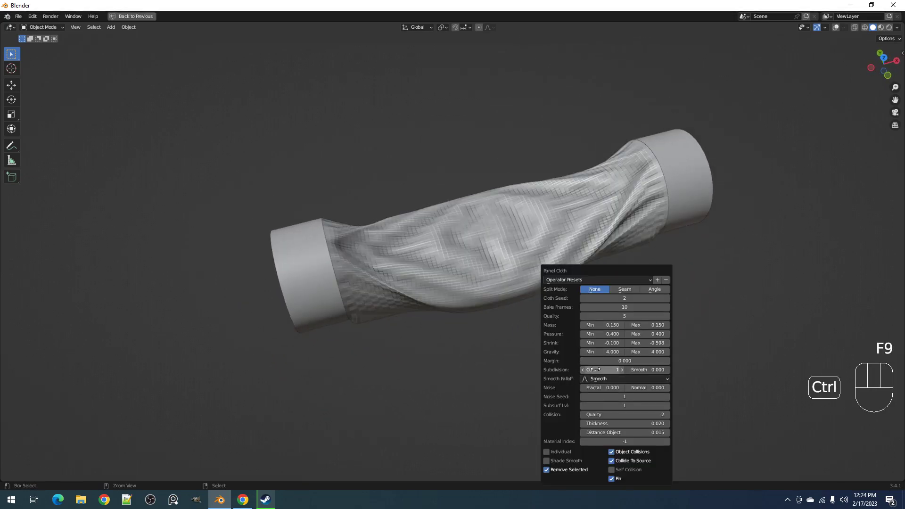
left_click(654, 344)
key("Escape")
key("ctrl+c")
key("ctrl+v")
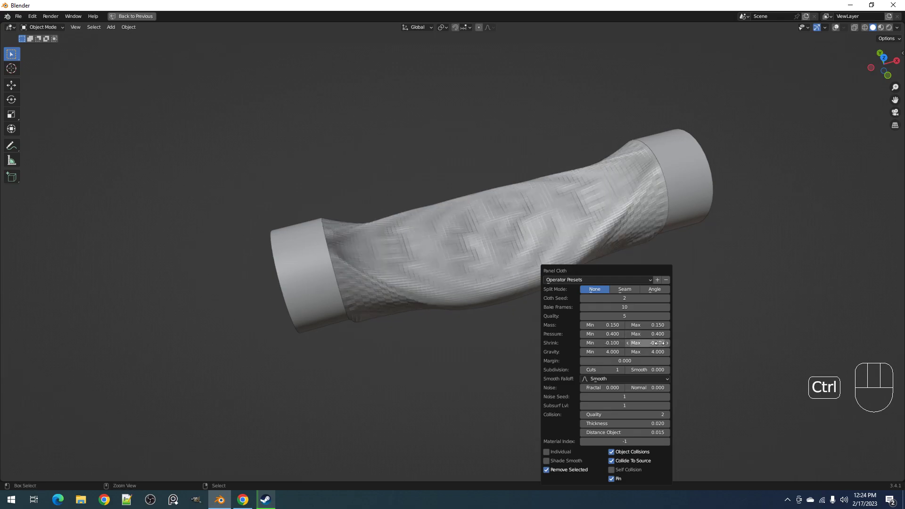
- Set the maximum Shrink to -0.25 and both the minimum and maximum Mass to 0.5
left_click(654, 344)
key("BackSpace")
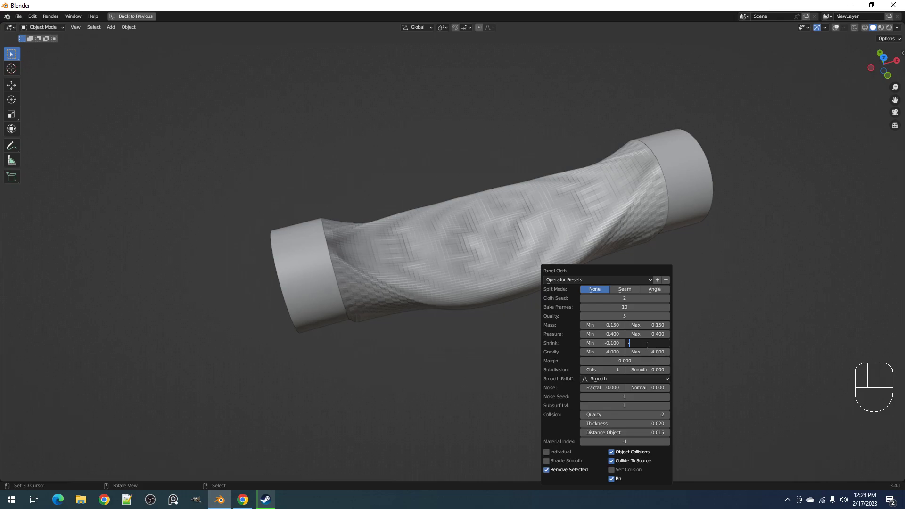
type("-.25")
key("Return")
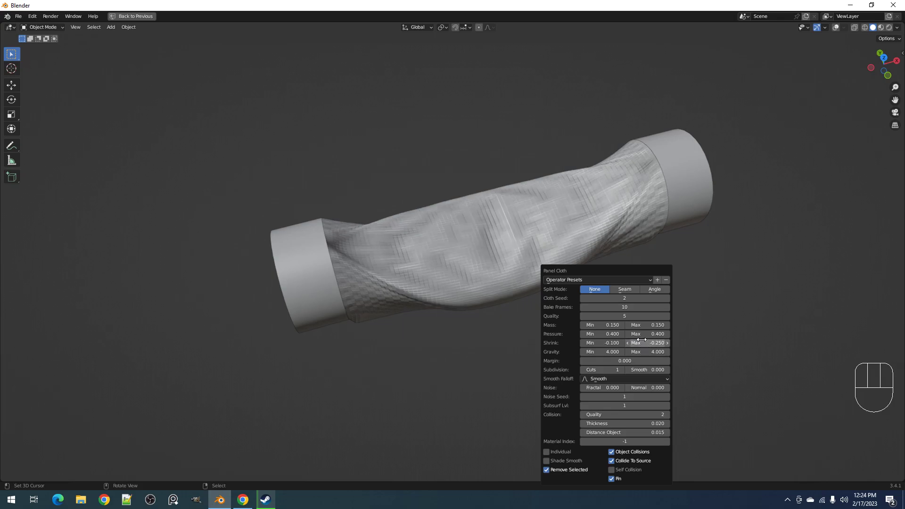
left_click(608, 326)
type(".5")
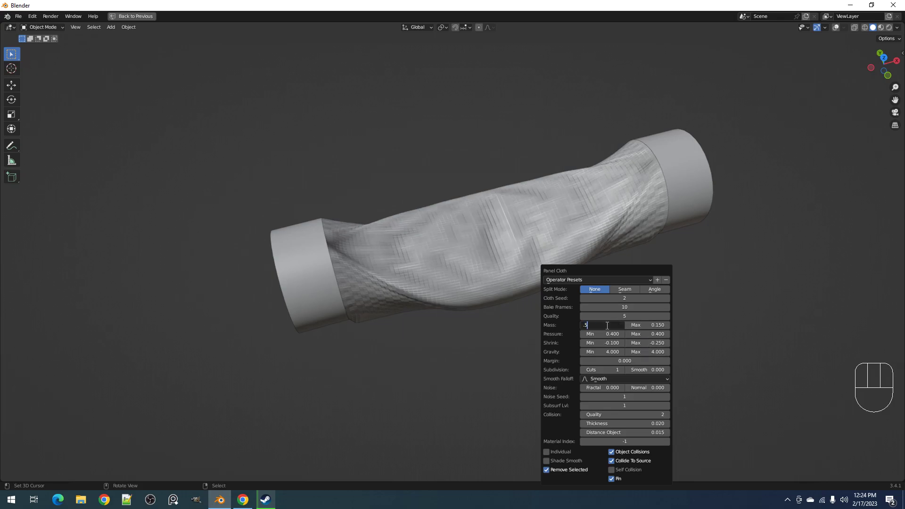
key("Tab")
key("BackSpace")
key("Return")
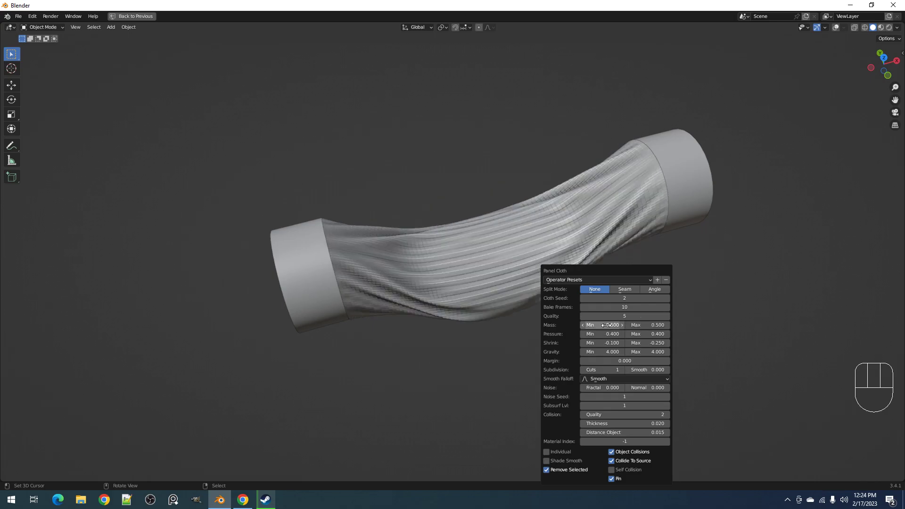
- View the sagging cable from the front, undo the Panel Cloth operation and show the viewport overlays again
middle_click_drag(411, 304, 533, 236)
key("F10")
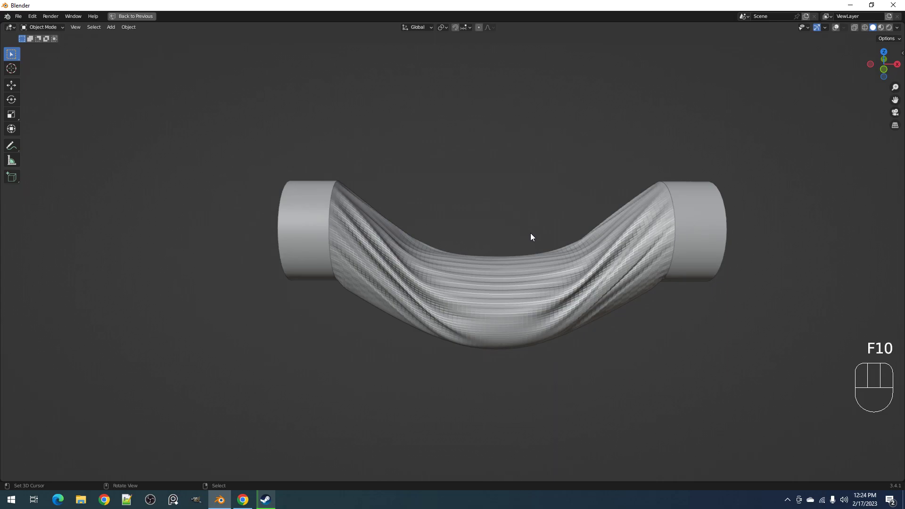
scroll(531, 233, "up", 1)
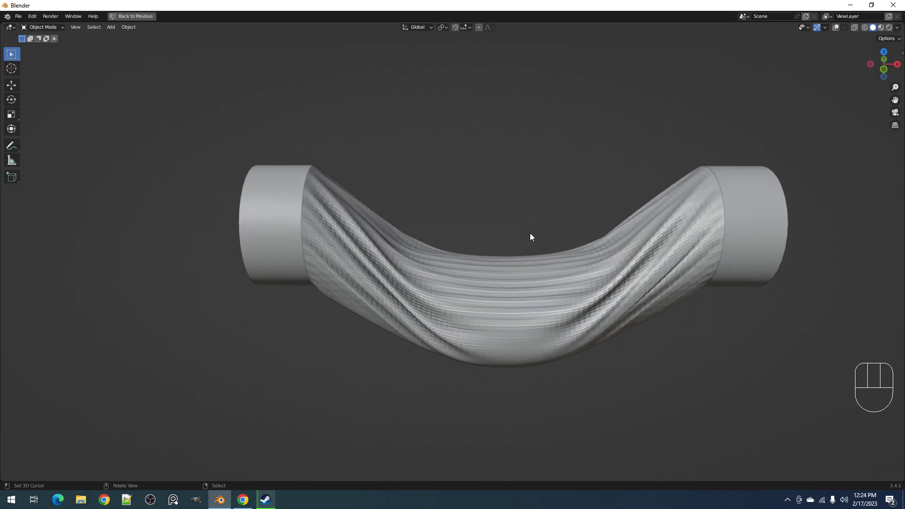
middle_click_drag(530, 235, 555, 253)
key("ctrl+z")
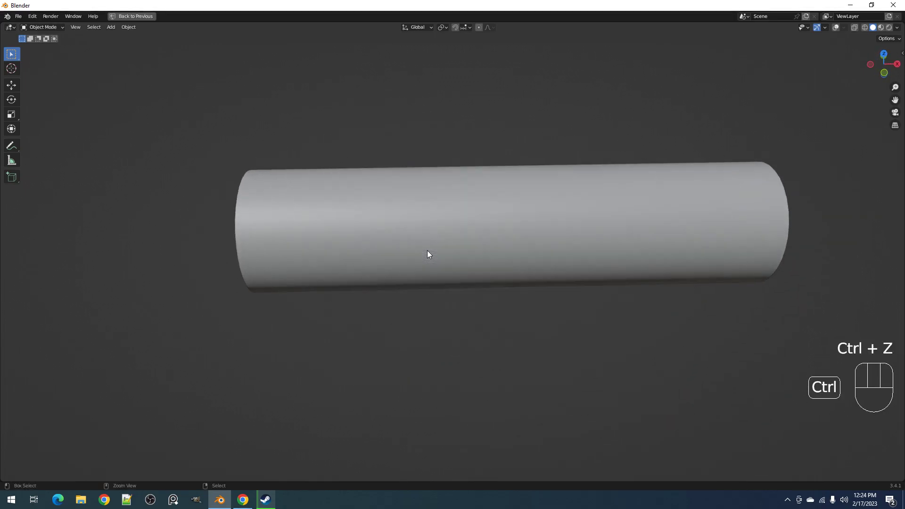
key("Tab")
key("shift+alt+z")
- Add a cube in Object Mode and scale it down inside the cylinder in wireframe display
middle_click_drag(427, 255, 488, 210)
key("Tab")
key("shift+a")
mouse_move(520, 193)
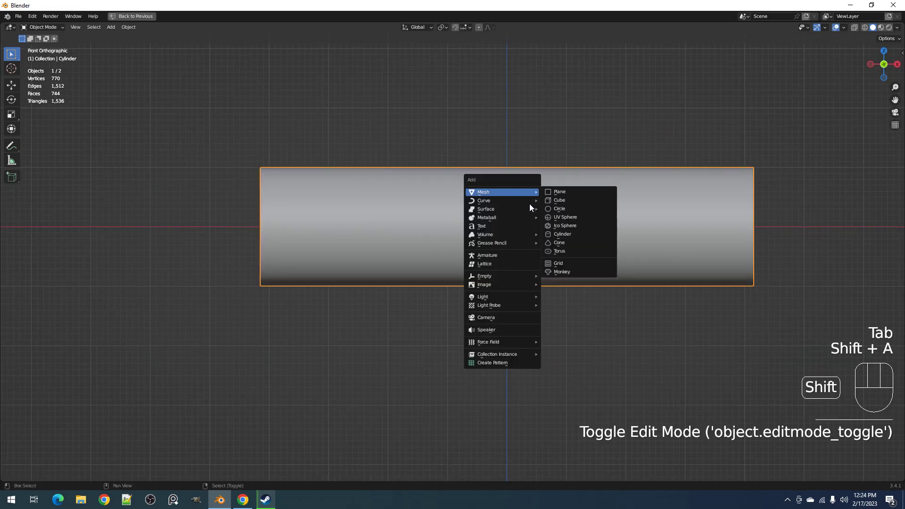
left_click(557, 200)
key("shift+z")
key("s")
left_click(555, 204)
key("s")
left_click(585, 210)
- In the left view, resize the cube and offset it slightly from the cylinder's axis
middle_click_drag(512, 221, 611, 222)
key("s")
left_click(513, 224)
key("g")
left_click(493, 223)
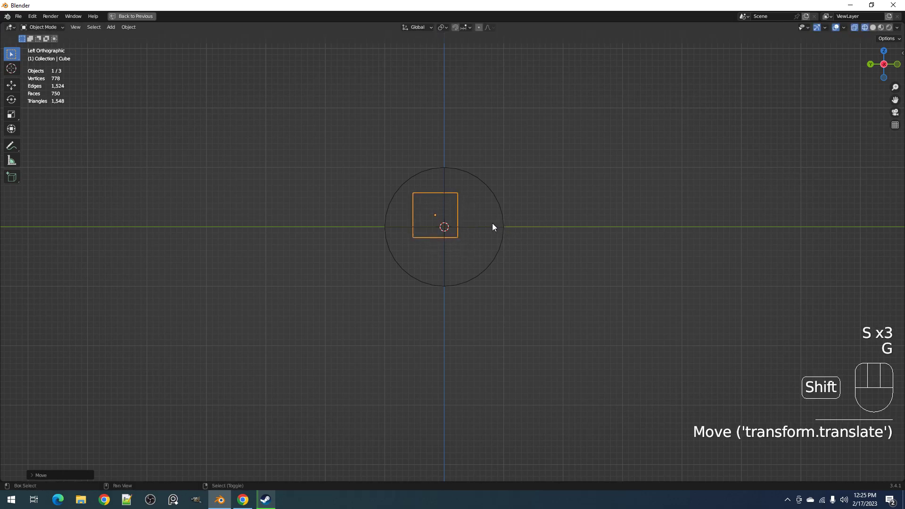
- Duplicate the cube and place the copy lower inside the cylinder, overlapping the first cube
key("shift+d")
left_click(507, 239)
middle_click_drag(598, 243, 506, 234, "alt")
key("g")
left_click(507, 227)
key("g")
left_click(518, 228)
- Stretch the copied cube along the X axis into a long box
middle_click_drag(518, 229, 548, 219)
key("s")
key("x")
left_click(667, 242)
- Add a second cylinder aligned to the left view and scale it down to a narrow rod
key("shift+a")
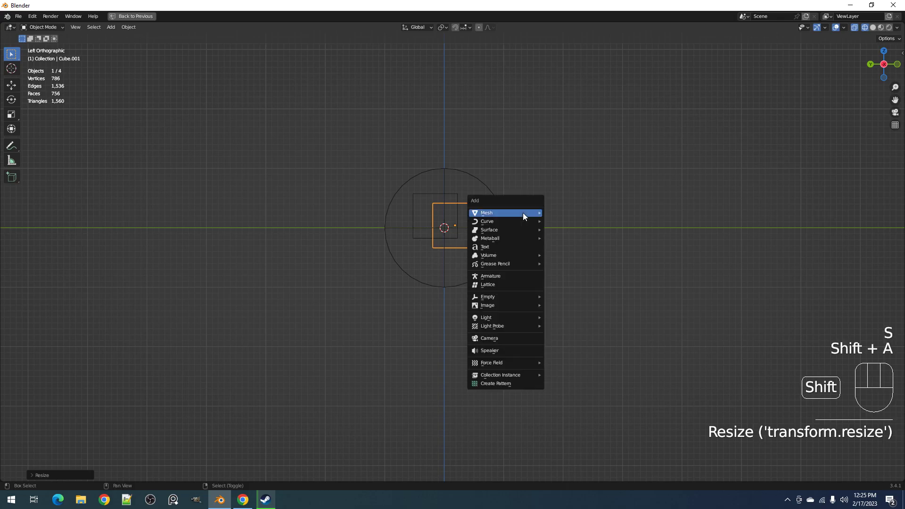
mouse_move(524, 214)
left_click(562, 254)
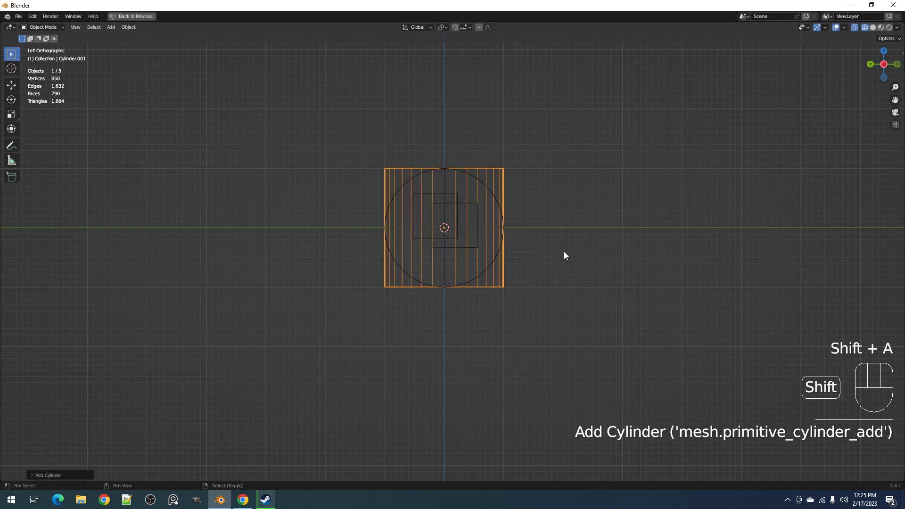
key("F9")
left_click(646, 310)
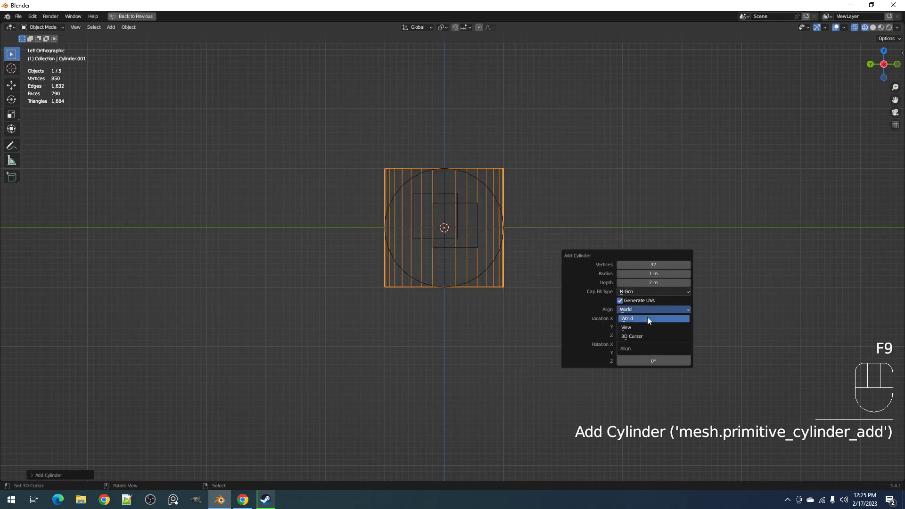
left_click(648, 329)
key("s")
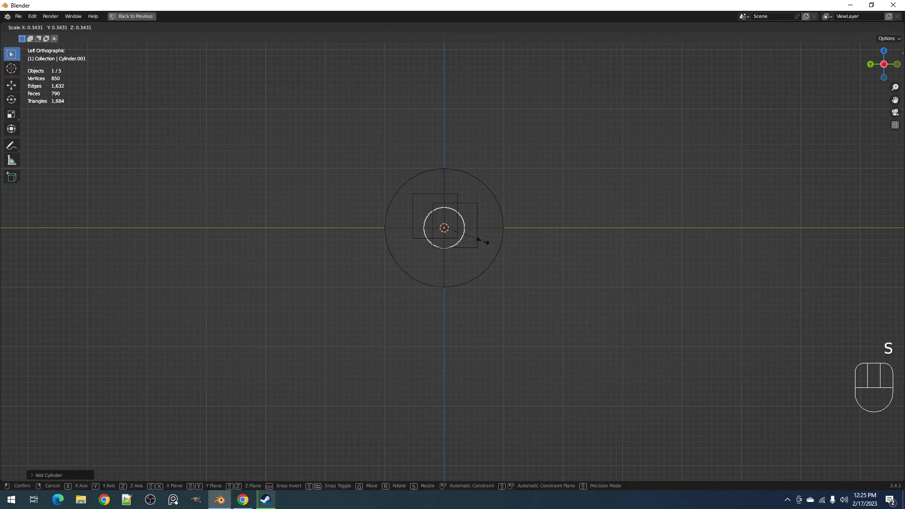
left_click(473, 240)
- Move the small cylinder up near the tube's upper wall and stretch it along X over most of the tube's length
middle_click_drag(473, 240, 525, 238)
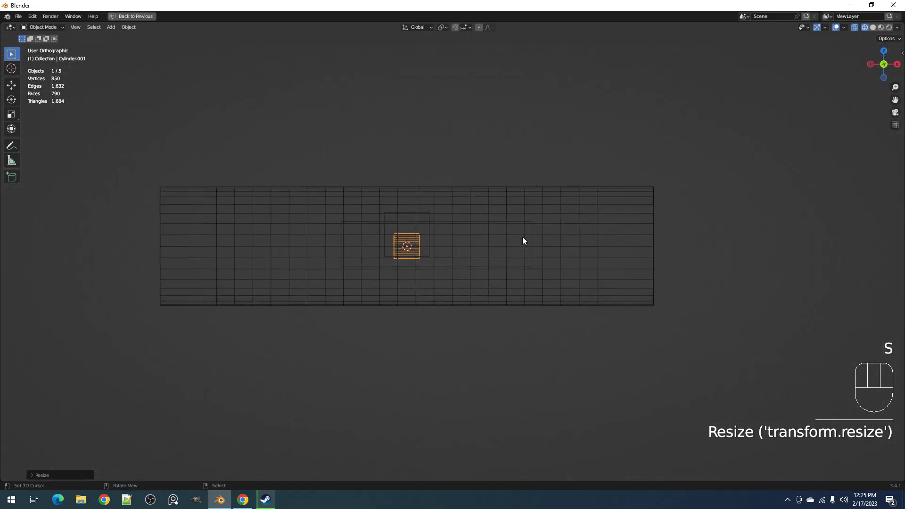
key("g")
key("s")
right_click(485, 238)
key("g")
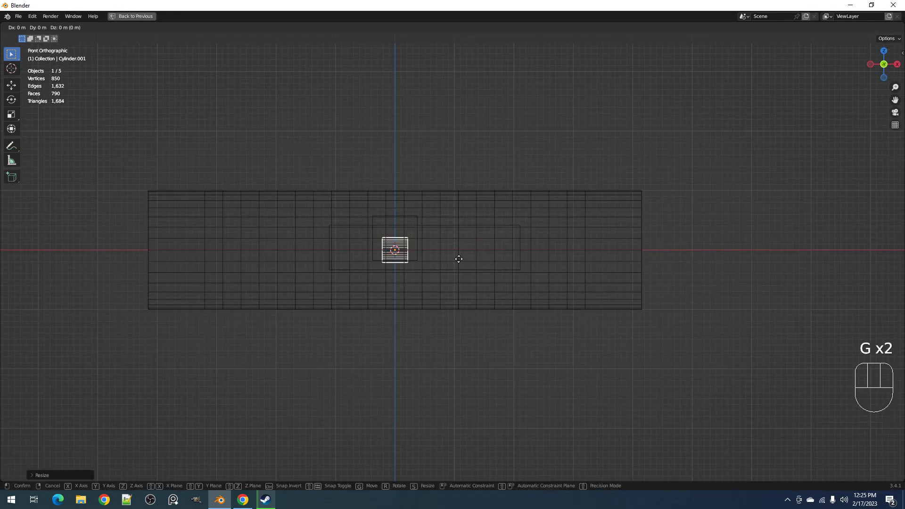
left_click(460, 231)
key("s")
key("x")
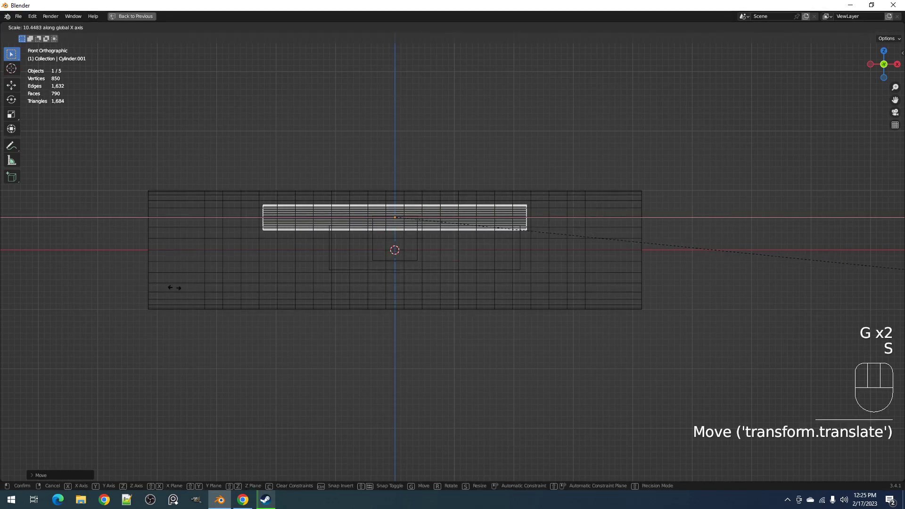
left_click(548, 267)
- Duplicate the long rod and place the copy lower and to the side inside the tube
middle_click_drag(548, 267, 491, 239)
key("shift+d")
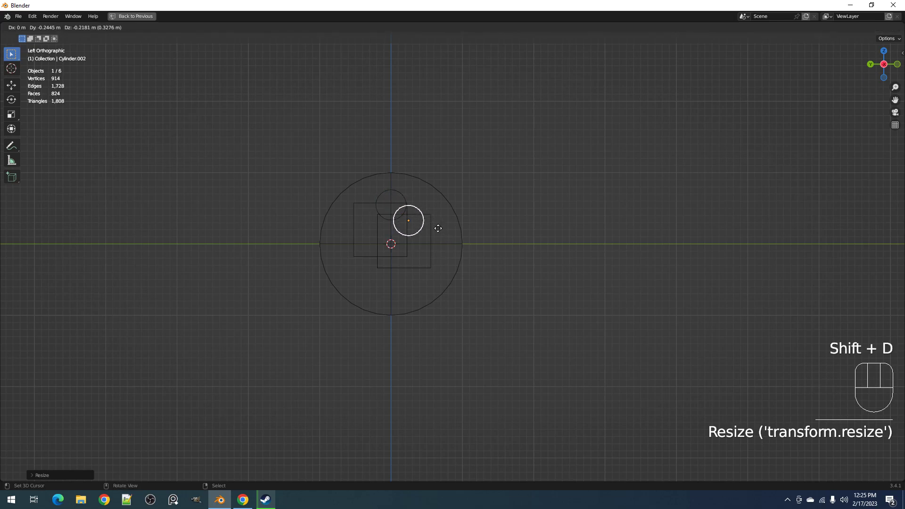
left_click(466, 242)
middle_click_drag(466, 241, 558, 283)
- Duplicate the first cube, shift the copy along the tube and lengthen it into a box
right_click(595, 243)
right_click(602, 236)
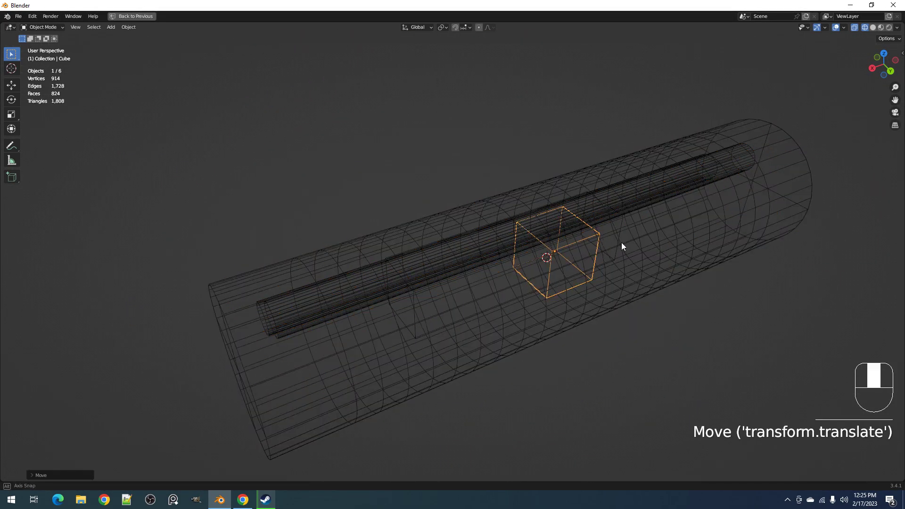
middle_click_drag(627, 246, 596, 219, "alt")
key("shift+d")
left_click(509, 228)
key("s")
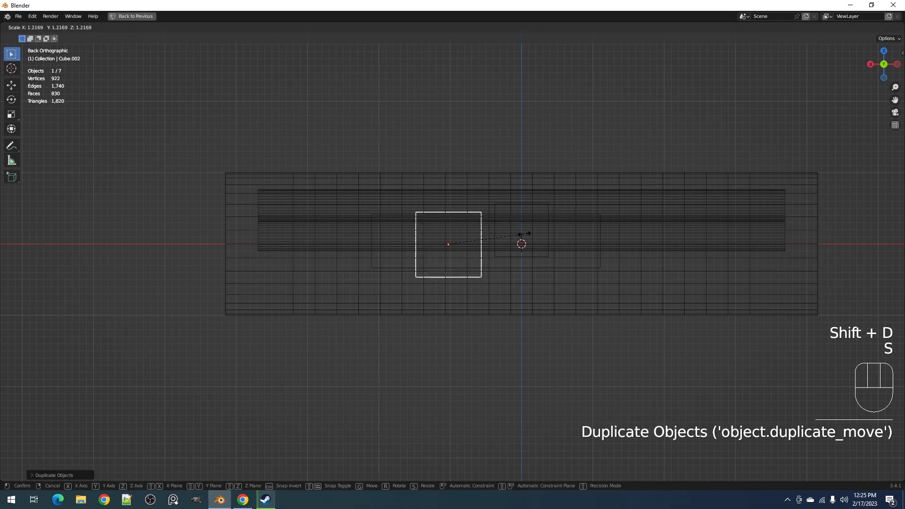
key("s")
left_click(619, 240)
mouse_move(620, 239)
middle_mouse_down()
mouse_move(600, 256)
mouse_move(604, 293)
mouse_move(585, 247)
middle_mouse_up()
- Box-select the inner objects together with the outer cylinder and make the outer cylinder active
key("shift+z")
key("shift+z")
middle_click_drag(598, 287, 533, 245, "shift")
key("alt+a")
left_click_drag(393, 150, 471, 341)
middle_click_drag(521, 277, 516, 311)
middle_click_drag(511, 328, 507, 297)
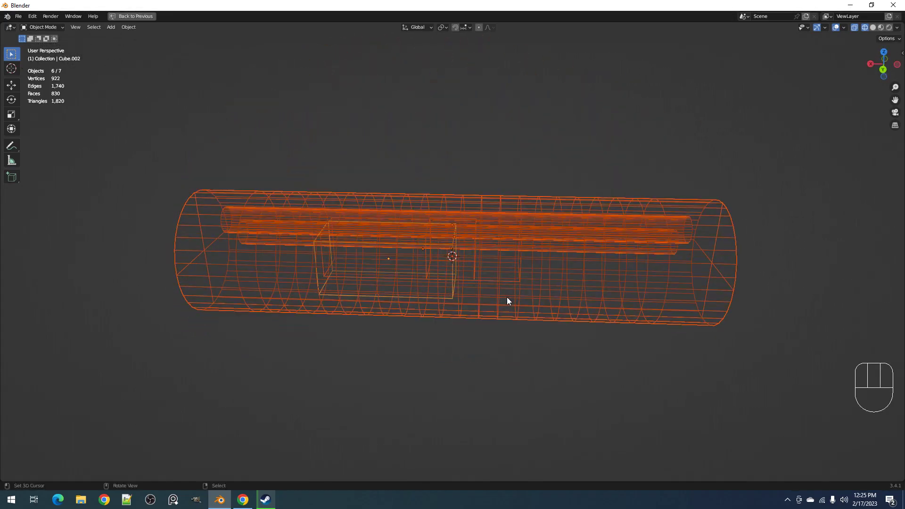
key("shift")
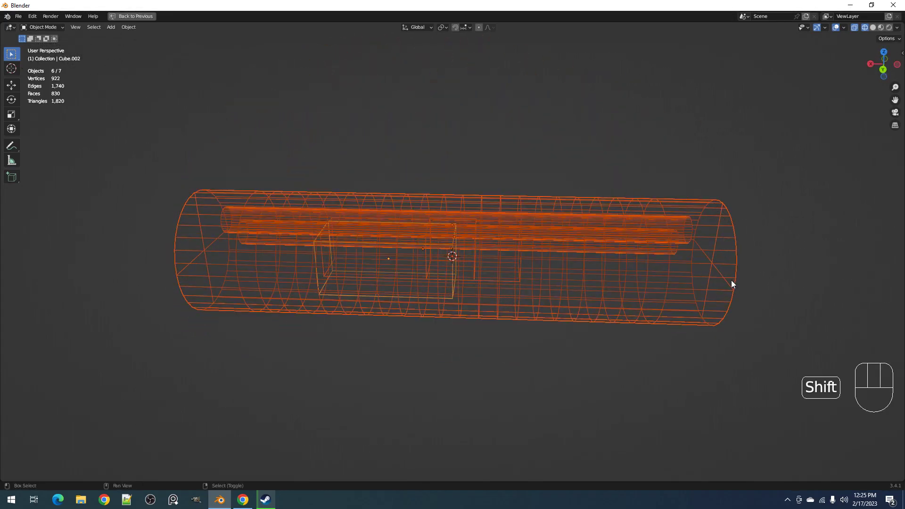
left_click(731, 226, "shift")
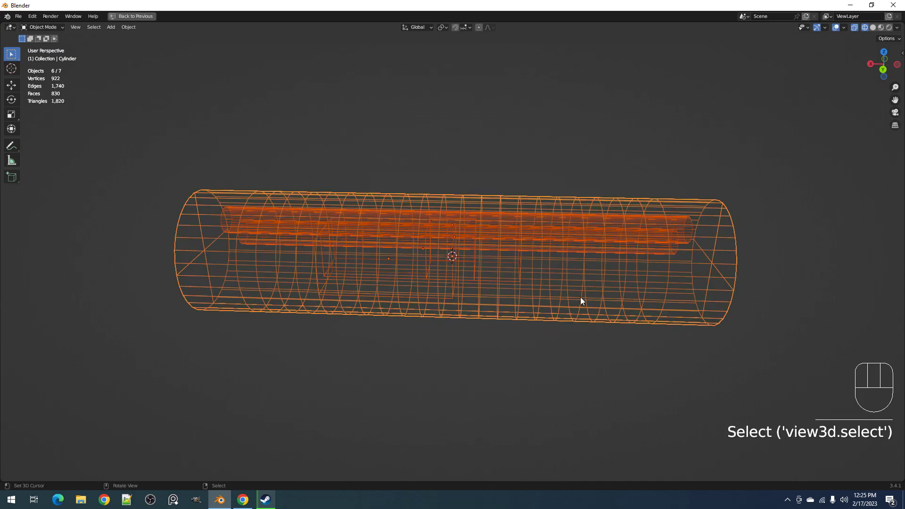
- Try selecting the inner boxes individually together with the outer cylinder, and clear the selection
left_click(449, 298)
scroll(448, 297, "up", 4)
key("shift")
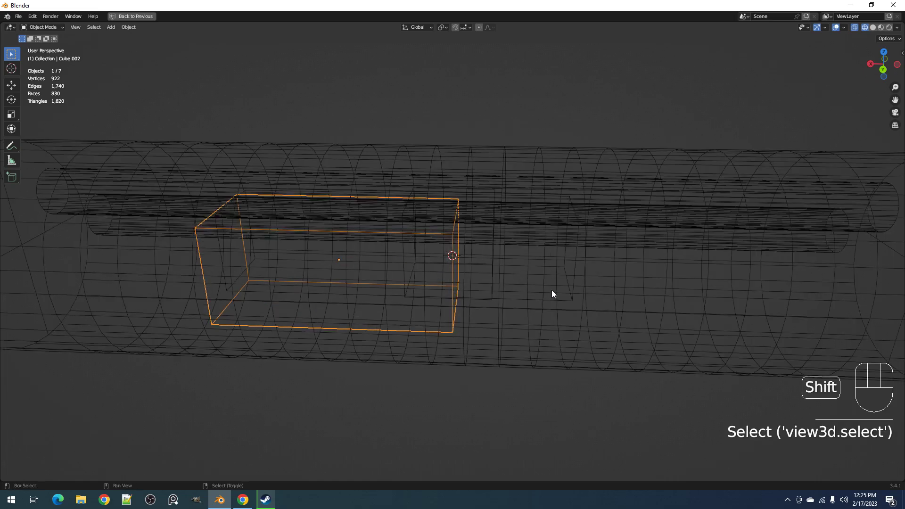
left_click(486, 280, "shift")
left_click(489, 281, "shift")
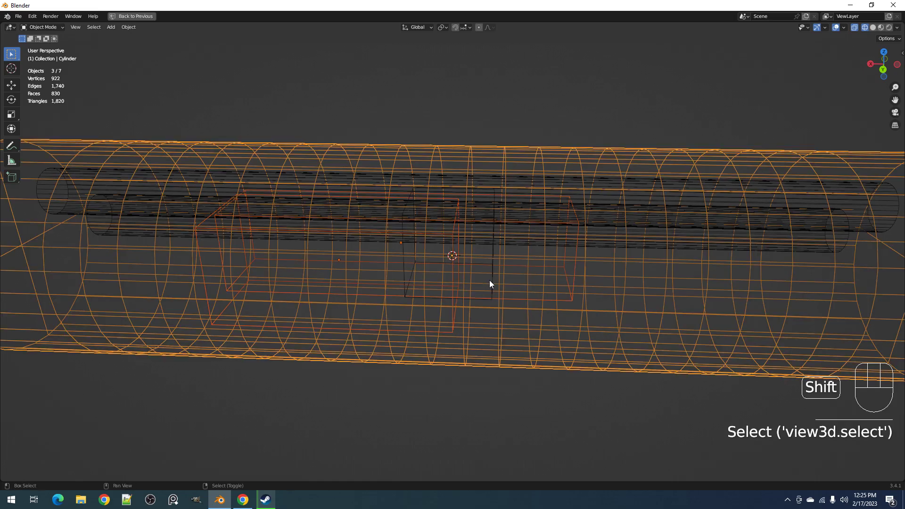
scroll(569, 232, "down", 4)
key("alt+a")
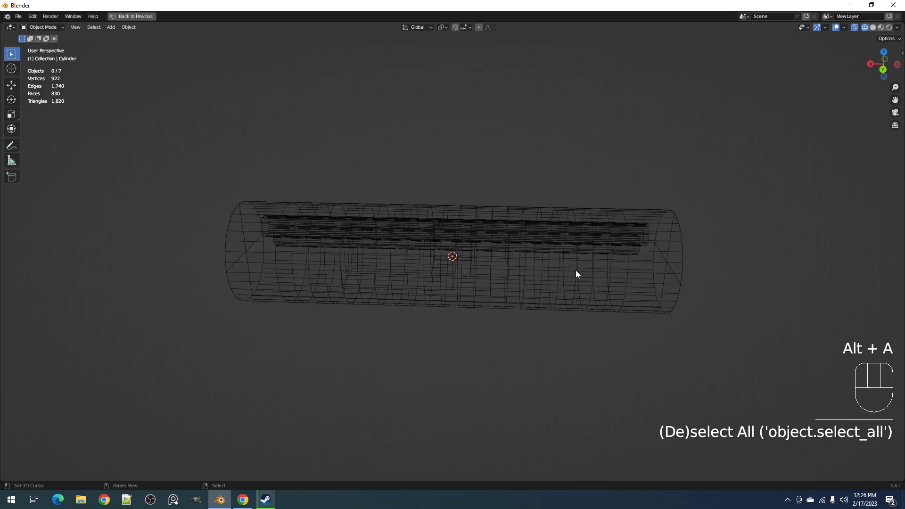
- Box-select all the enclosed objects and the outer cylinder, keeping the outer cylinder as the active object
left_click(645, 287)
key("shift+z")
mouse_move(460, 245)
middle_mouse_down()
mouse_move(491, 226)
mouse_move(502, 241)
mouse_move(467, 243)
middle_mouse_up()
key("shift+z")
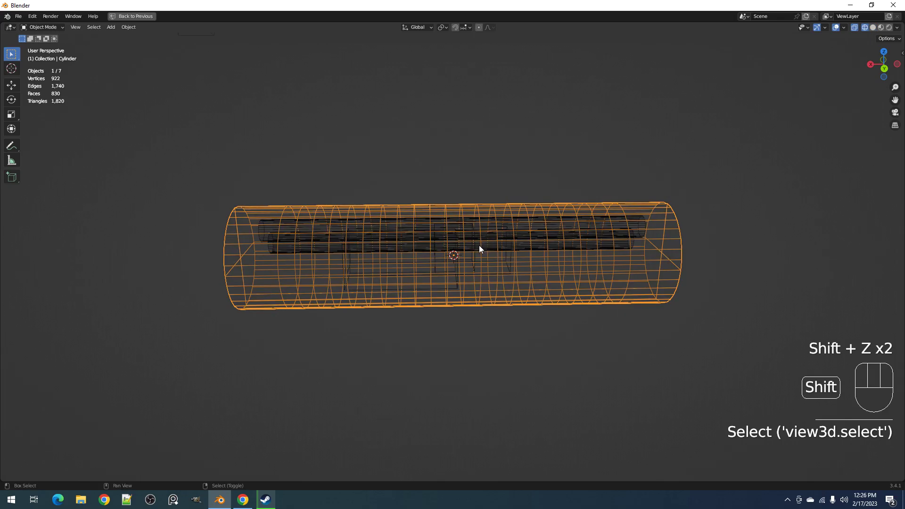
key("alt+a")
left_click_drag(448, 217, 474, 297)
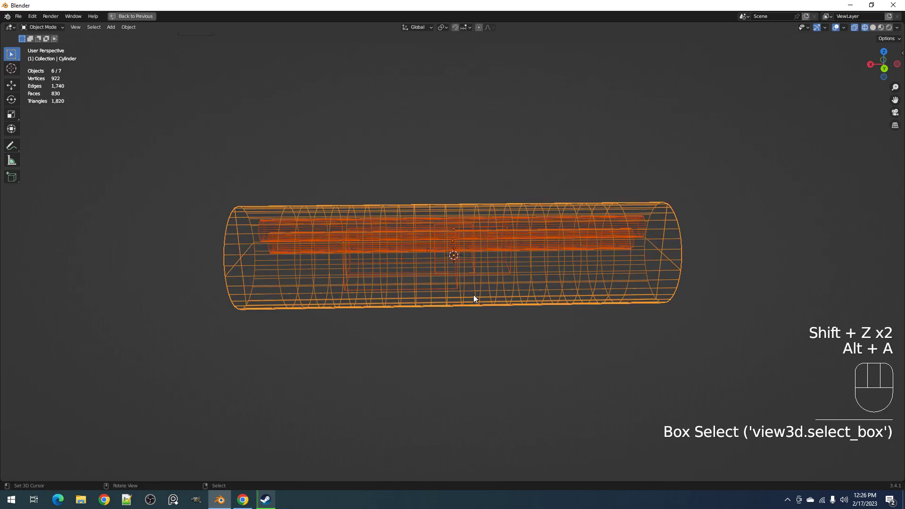
left_click(679, 235, "shift")
middle_click_drag(661, 286, 667, 258)
left_click(670, 224, "shift")
- Compare the selected cylinder and its enclosed objects in wireframe and solid display, finishing in solid display
key("shift+z")
middle_click_drag(499, 239, 534, 255)
key("shift+z")
key("shift+z")
key("shift+z")
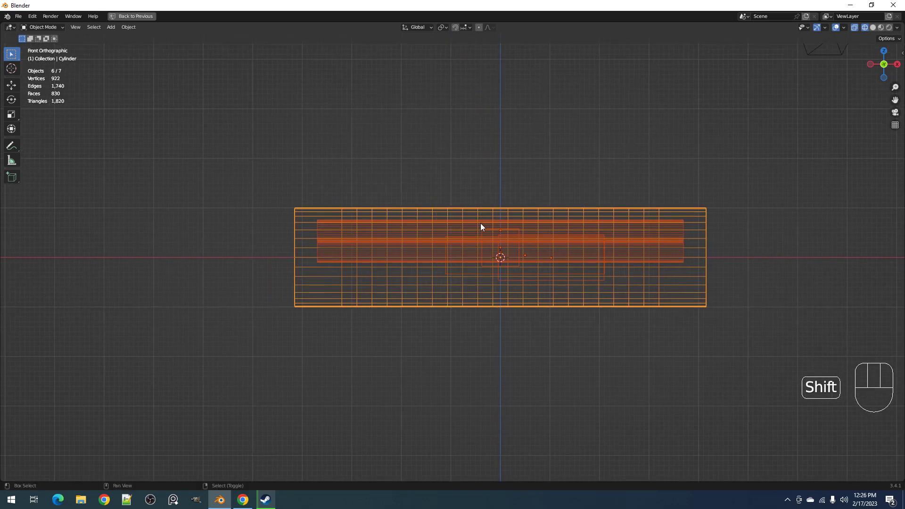
middle_click_drag(485, 222, 483, 222)
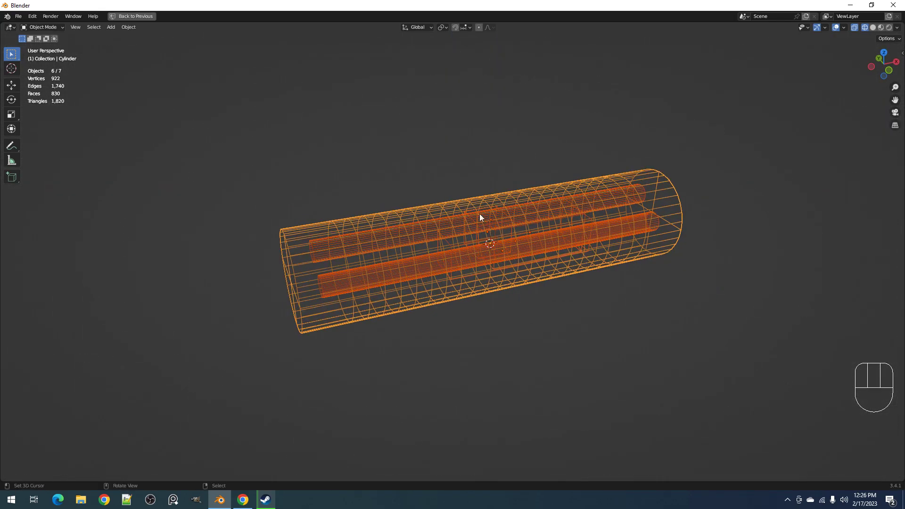
key("shift+z")
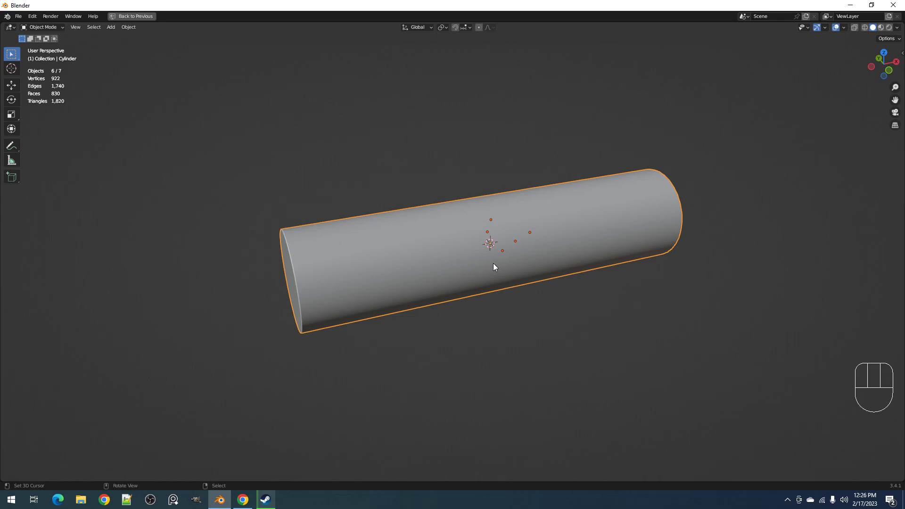
- Check the selected middle faces in Edit Mode, return to Object Mode and run Panel Cloth on the selection
key("Tab")
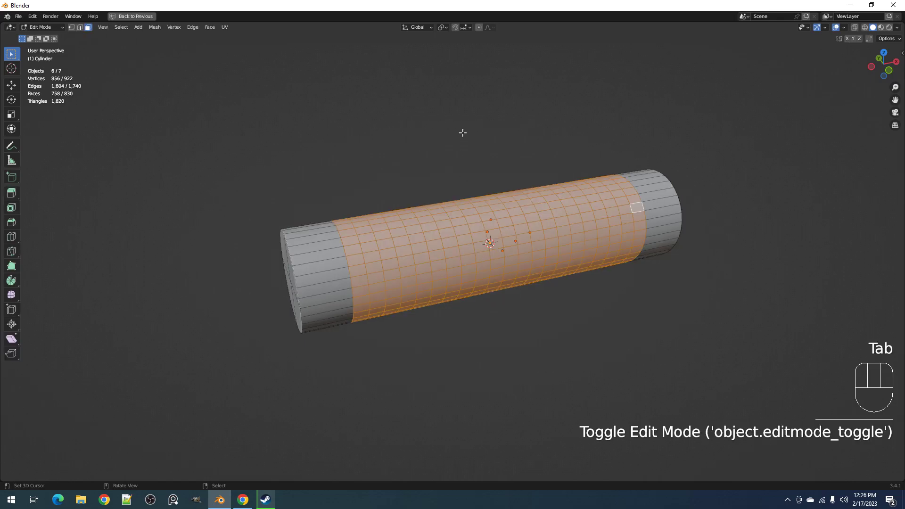
scroll(539, 183, "up", 2)
key("Tab")
key("shift+q")
left_click(539, 183)
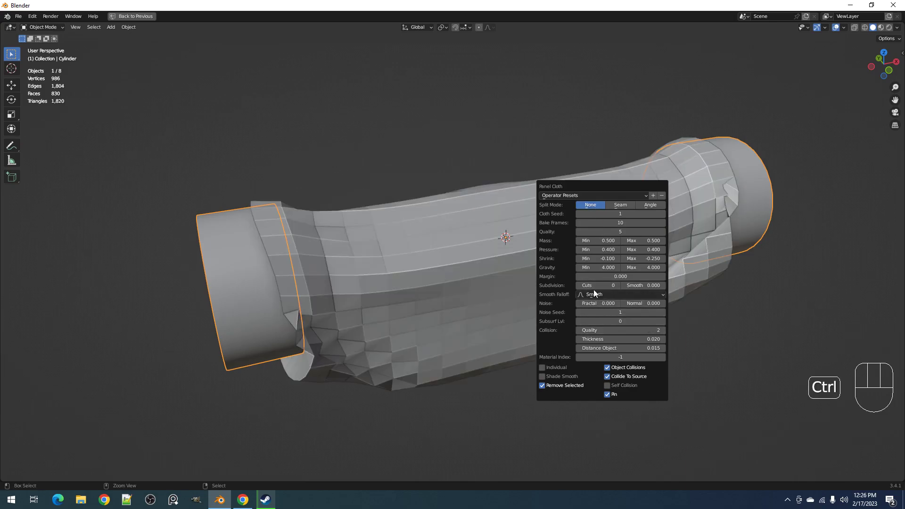
- Raise the Panel Cloth subdivision cuts to 2 and inspect the cloth
scroll(594, 286, "up", 1, "ctrl")
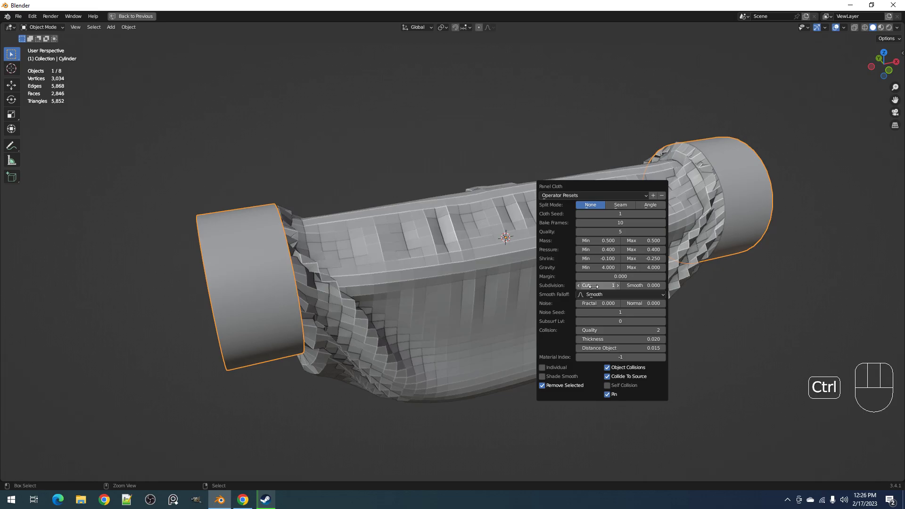
scroll(594, 287, "up", 1, "ctrl")
middle_click_drag(570, 241, 551, 225)
middle_click_drag(305, 217, 497, 274)
- Set the cloth's minimum and maximum gravity to 1
key("F9")
left_click(561, 352)
type("1")
key("Return")
left_click(594, 351)
type("1")
key("Return")
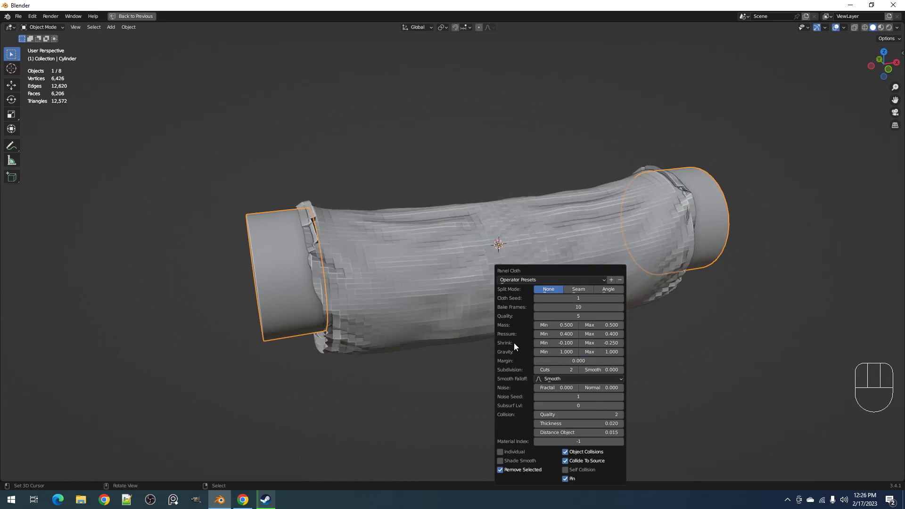
- Compare the cloth with Collide To Source off and on, and try an object collision distance of 0.005 before restoring 0.015
left_click(566, 460)
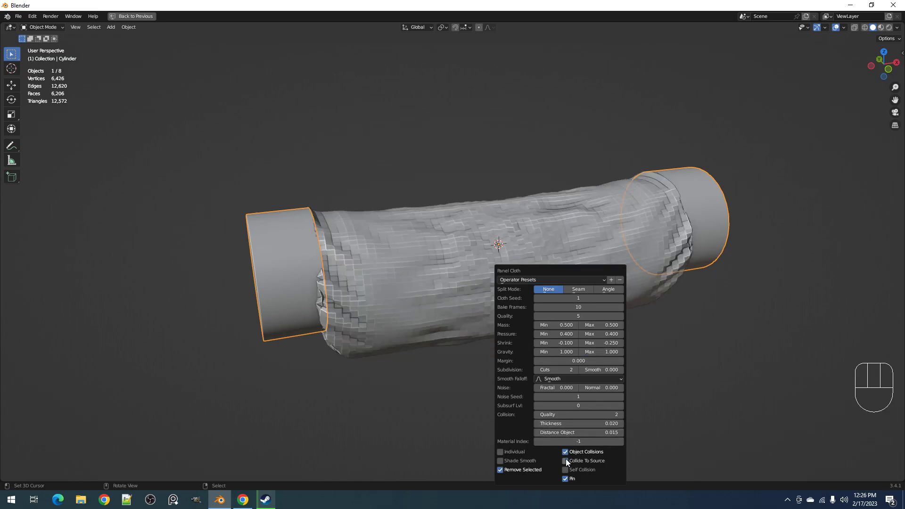
left_click(566, 460)
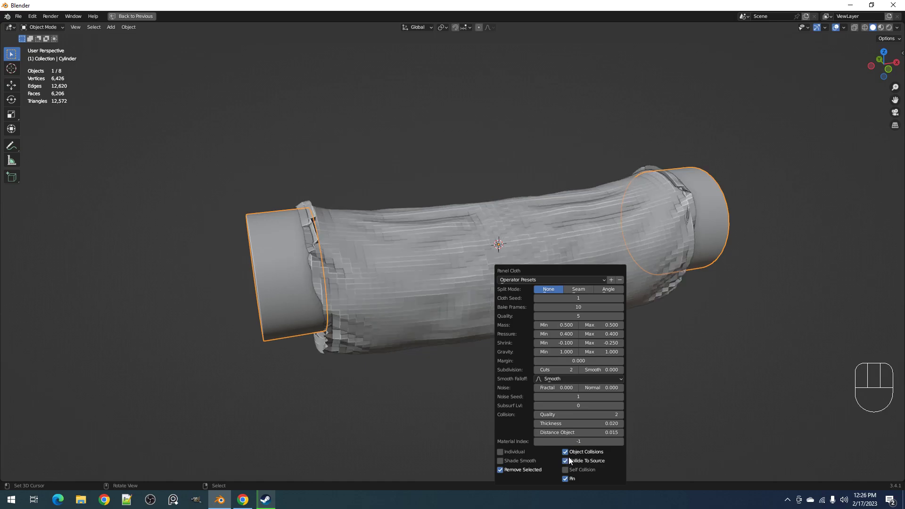
left_click(562, 431)
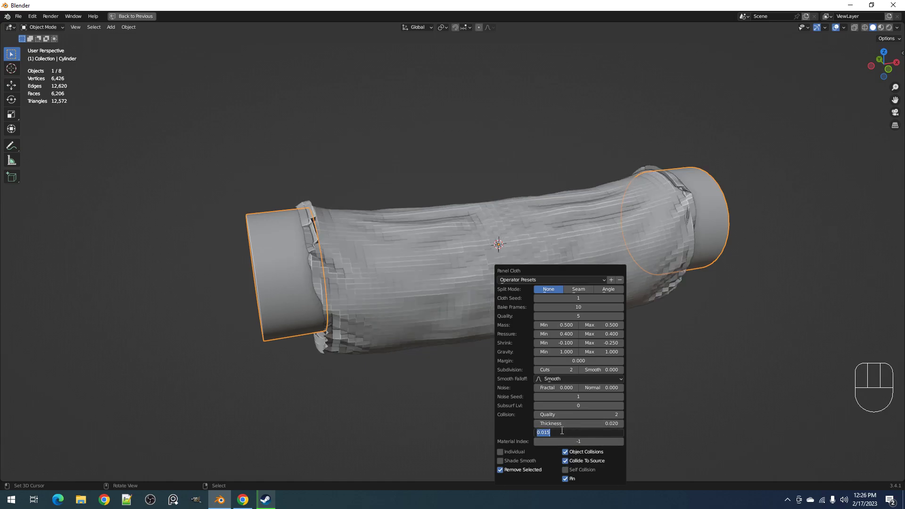
type(".005")
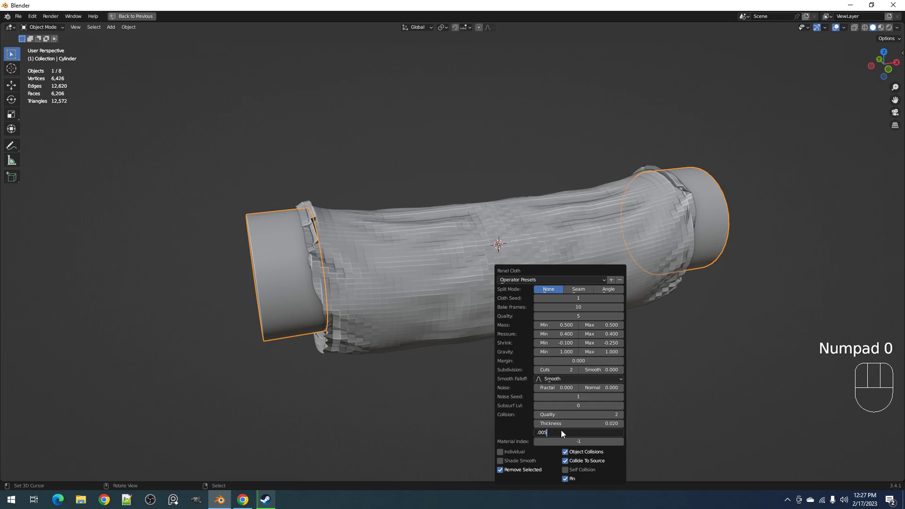
key("Return")
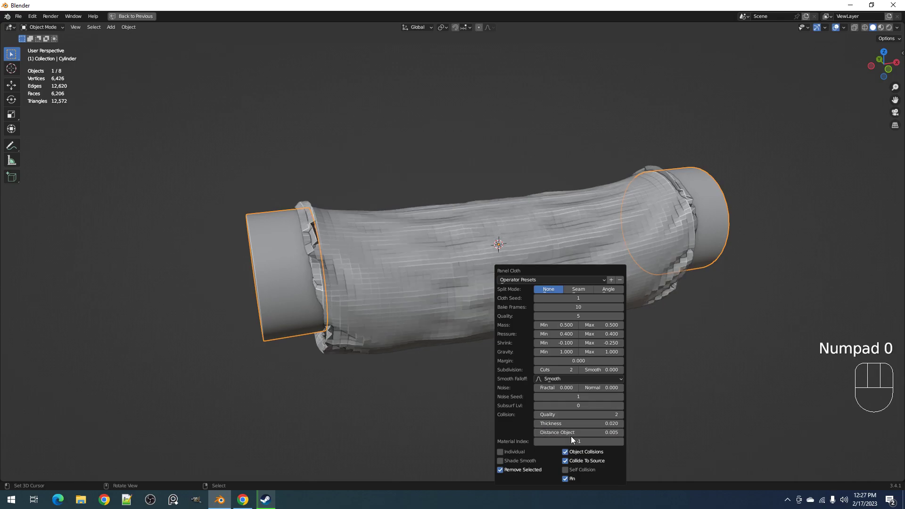
left_click(572, 433)
type(".015")
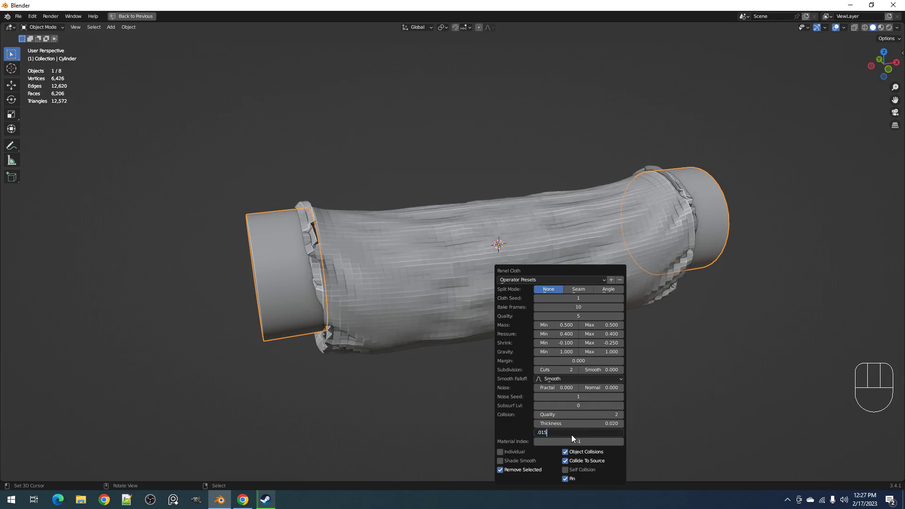
key("Return")
- Raise the cloth's subdivision cuts to 3 and set its minimum and maximum mass to 2
key("ctrl")
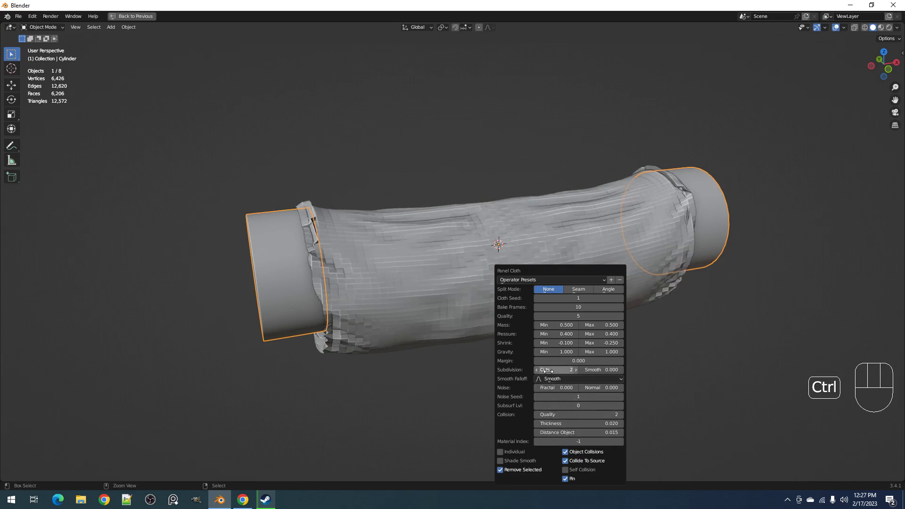
scroll(547, 371, "up", 1, "ctrl")
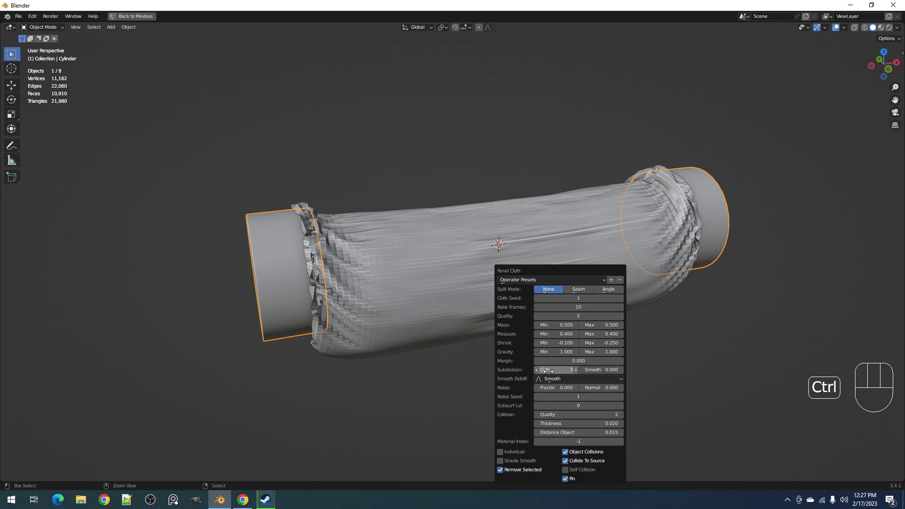
double_click(555, 325)
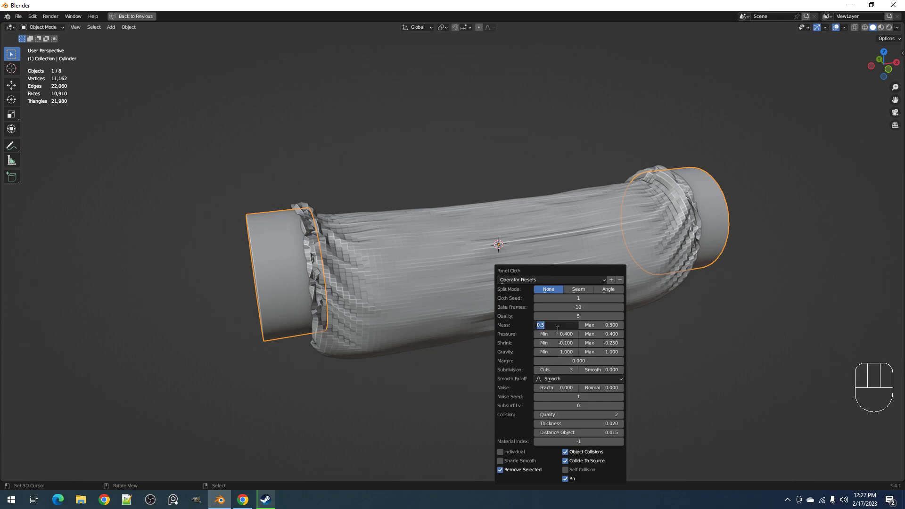
type("2")
key("Tab")
type("2")
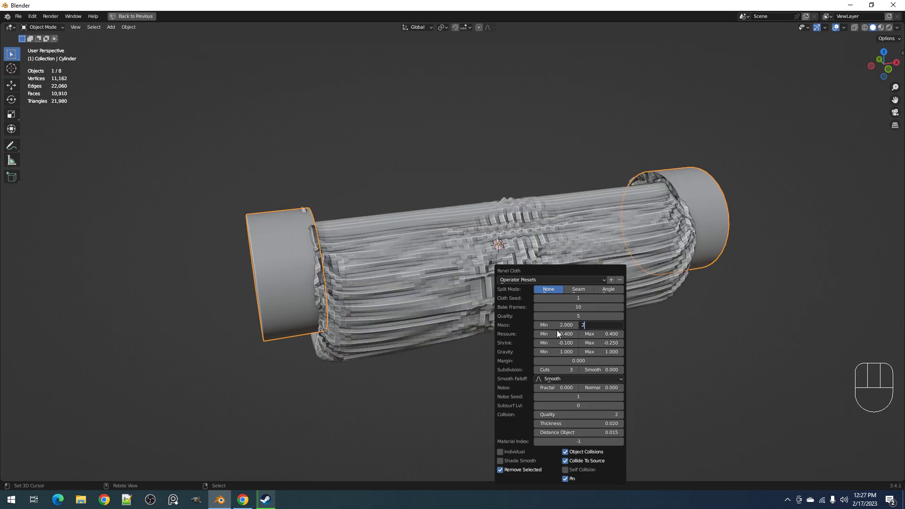
key("Return")
- Try a collision quality of 3 on the cloth, then return it to 2
middle_click_drag(540, 268, 521, 288)
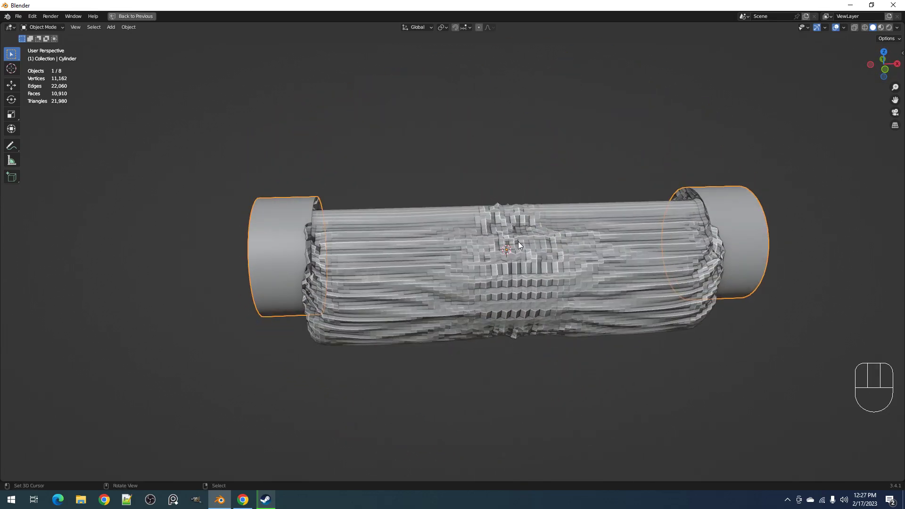
key("F9")
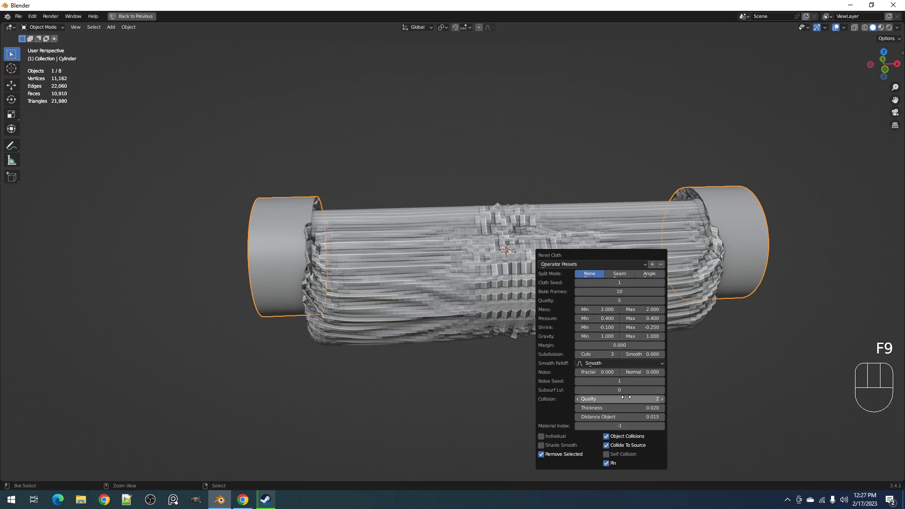
scroll(625, 398, "up", 1, "ctrl")
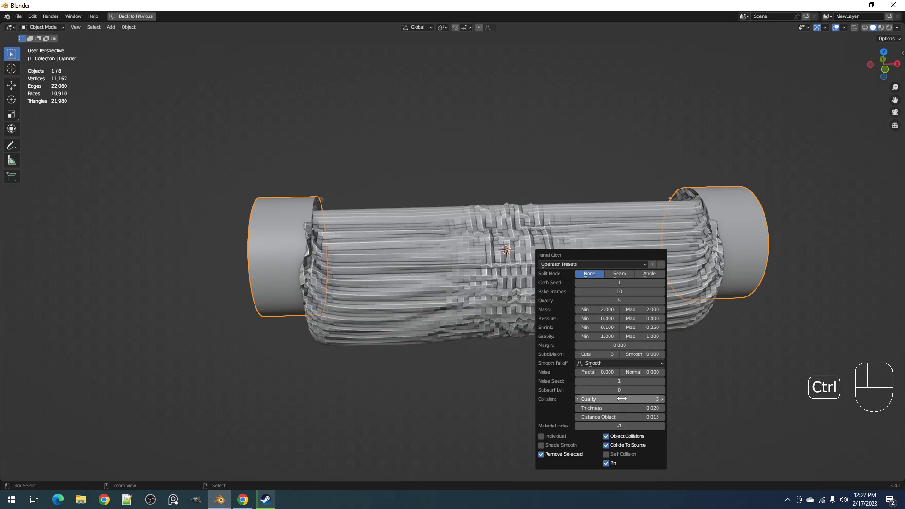
scroll(623, 399, "down", 1, "ctrl")
- Set the cloth's minimum and maximum mass to 0.15
left_click(593, 310)
key("BackSpace")
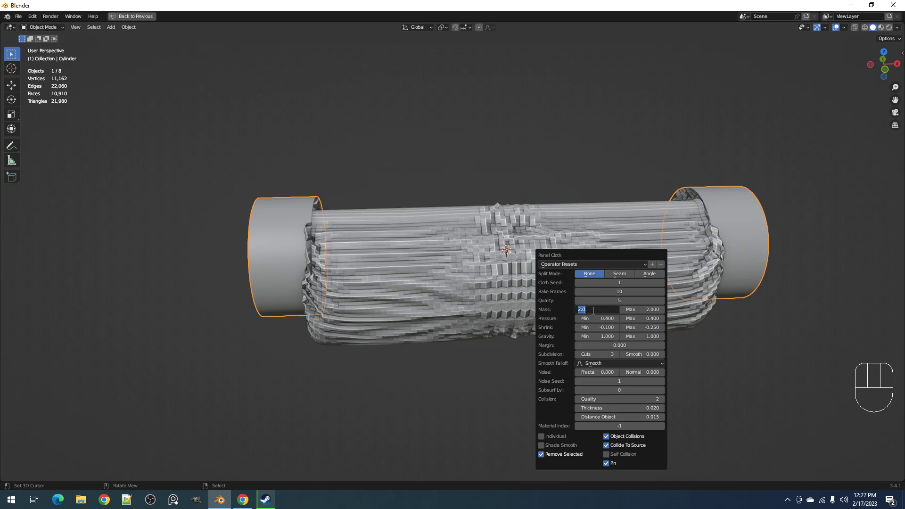
type(".15")
key("Tab")
type(".15")
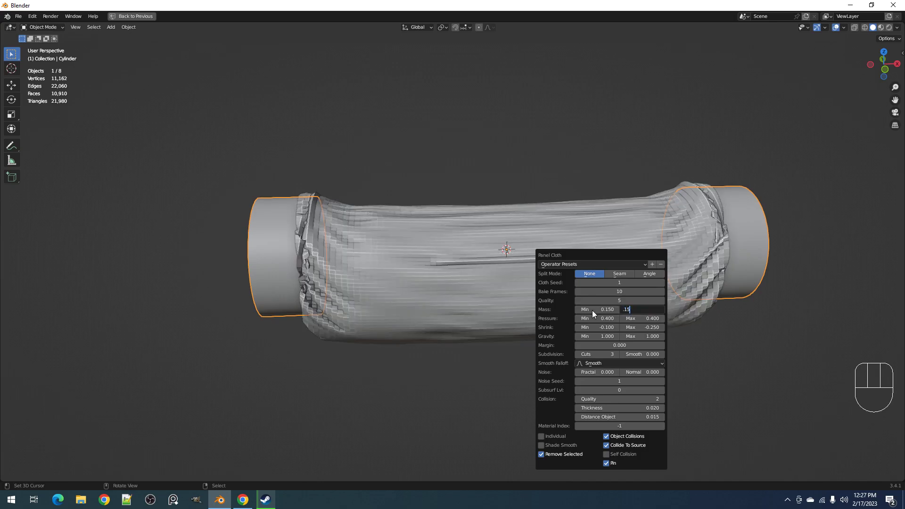
key("Return")
- Set the cloth's minimum and maximum gravity to 2
left_click(596, 336)
type("4")
key("Escape")
left_click(597, 338)
type("2")
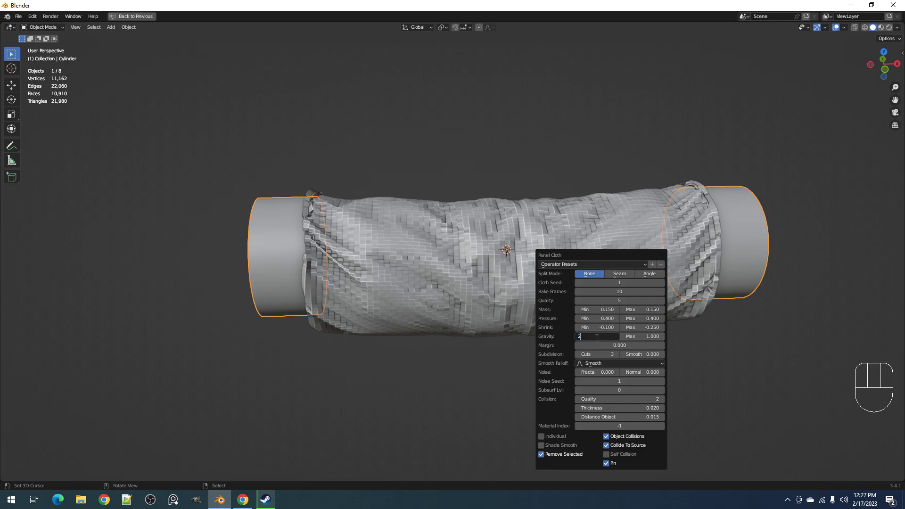
key("Tab")
type("2")
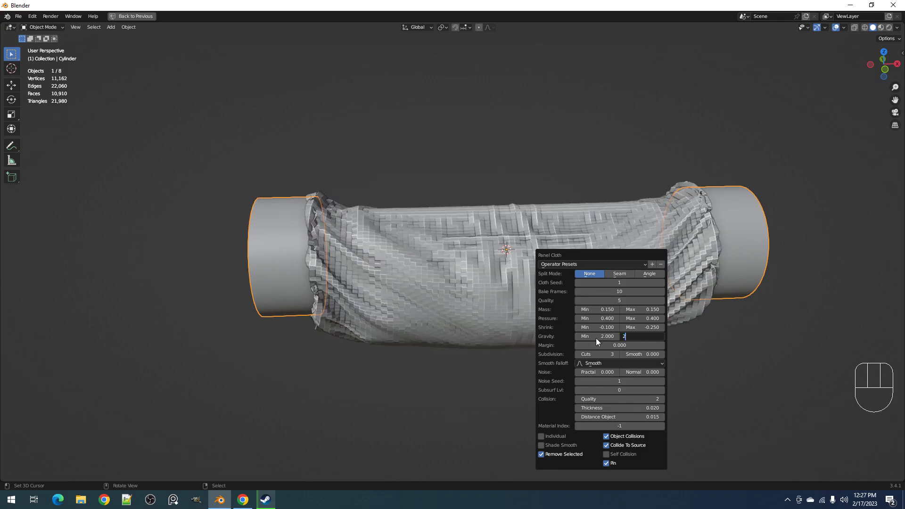
key("Return")
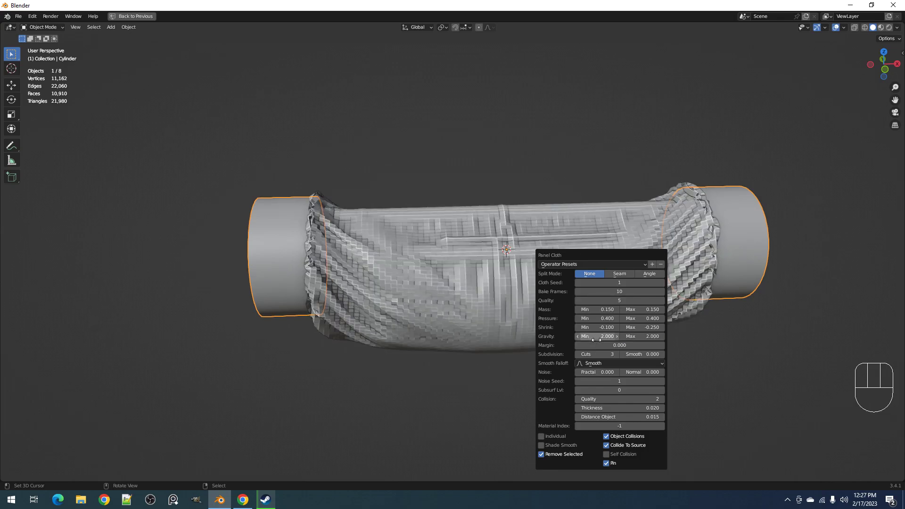
- Set the cloth's Subsurf level to 1 and hide the overlays to check it in wireframe, finishing in solid display
scroll(612, 391, "up", 1, "ctrl")
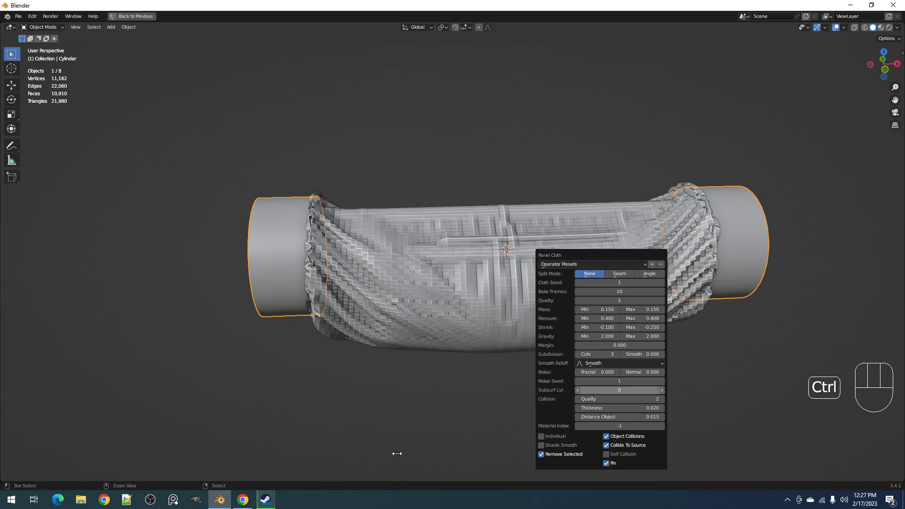
mouse_move(474, 358)
middle_mouse_down()
mouse_move(472, 319)
mouse_move(519, 318)
mouse_move(357, 261)
mouse_move(377, 325)
mouse_move(406, 299)
mouse_move(437, 236)
mouse_move(498, 262)
mouse_move(491, 267)
mouse_move(528, 270)
middle_mouse_up()
key("shift+alt+z")
key("shift+z")
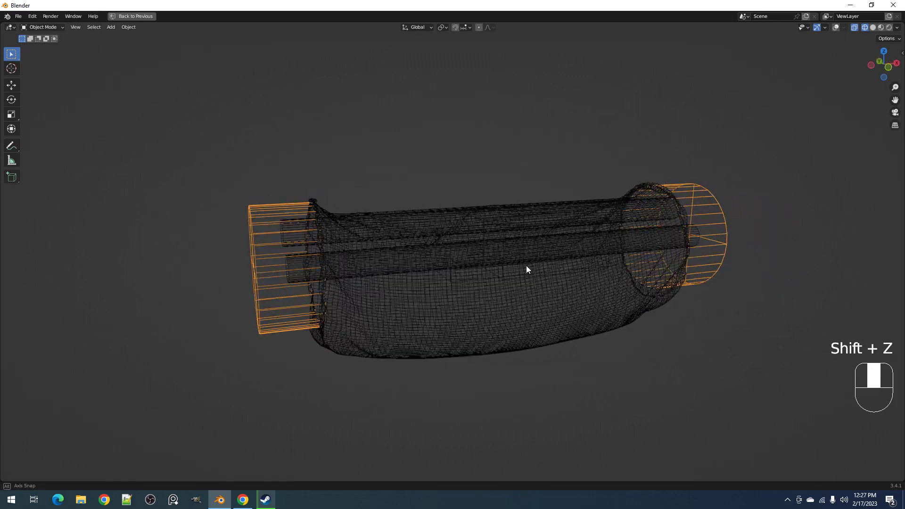
key("shift+z")
- Compare the cloth with Collide To Source off and on and with Self Collision enabled, finishing with Collide To Source on and Self Collision off
key("F9")
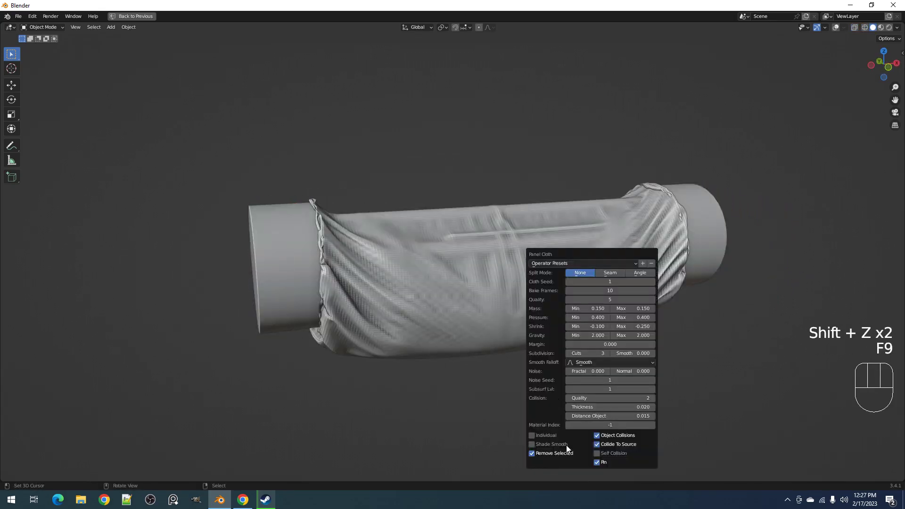
left_click(598, 445)
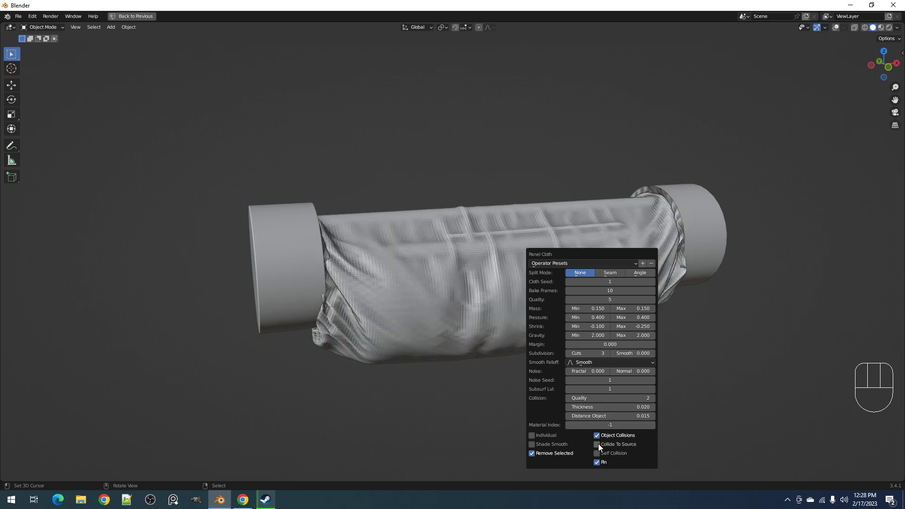
left_click(598, 445)
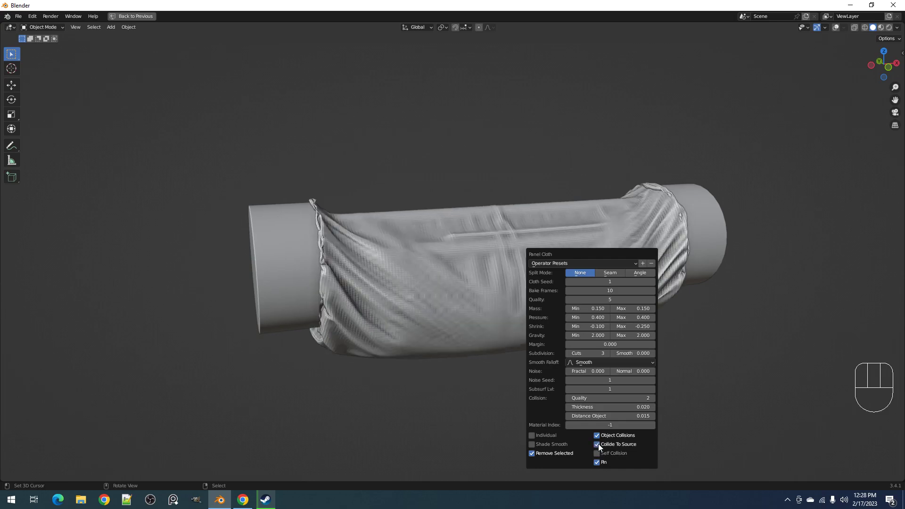
left_click(598, 445)
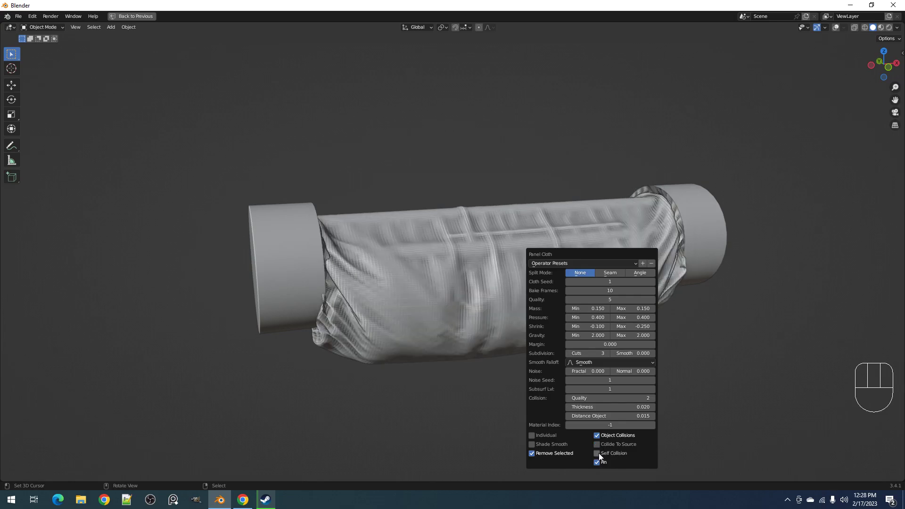
left_click(597, 454)
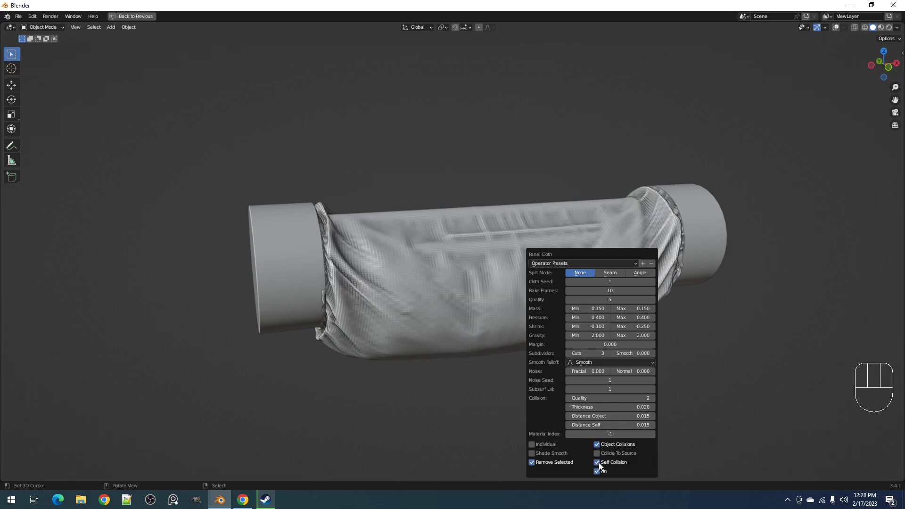
left_click(598, 455)
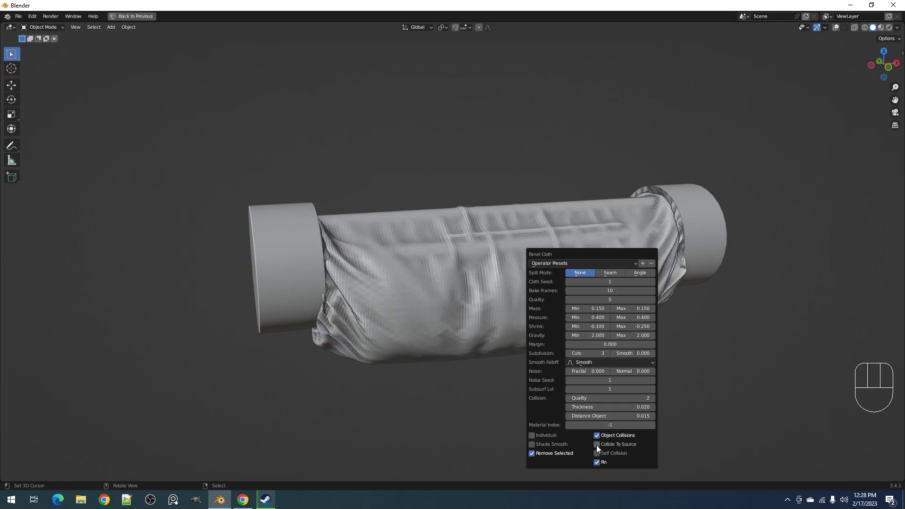
left_click(597, 445)
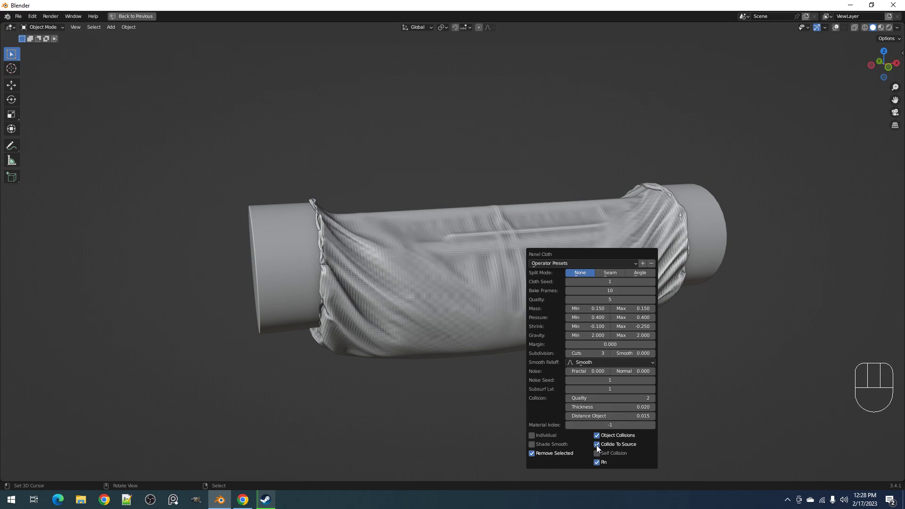
- Set the cloth's object collision distance to 0.05
left_click(599, 416)
type(".0")
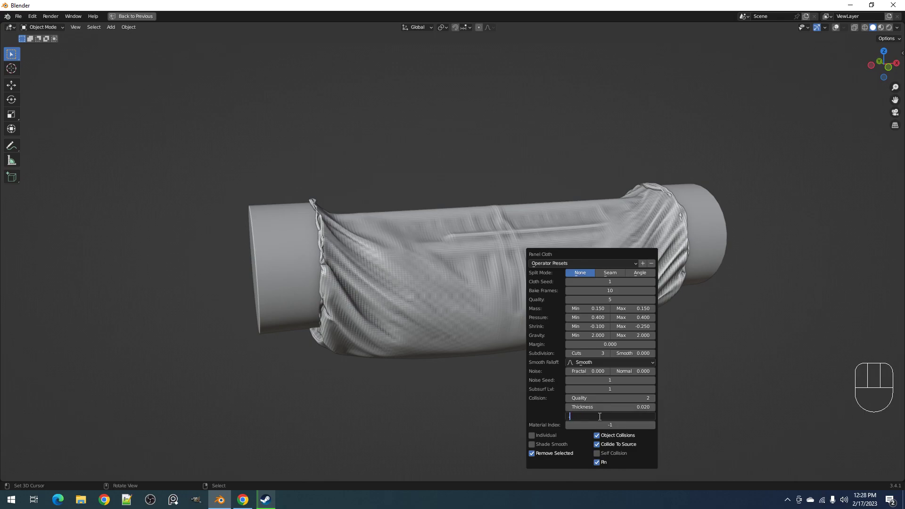
type("5")
key("Return")
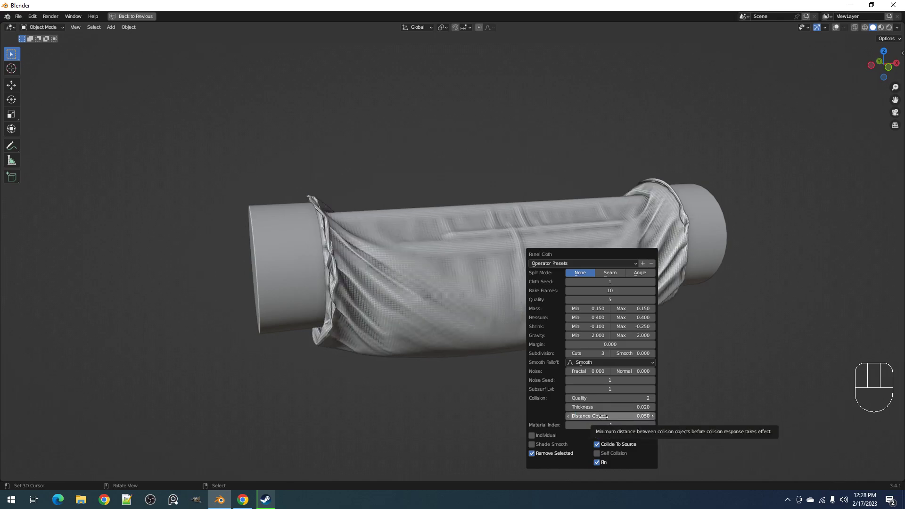
- Examine the draped cloth, its folds over the enclosed objects and both cylinder ends from several angles
middle_click_drag(136, 406, 552, 313)
middle_click_drag(588, 200, 505, 254)
scroll(634, 229, "up", 3)
scroll(494, 238, "down", 2)
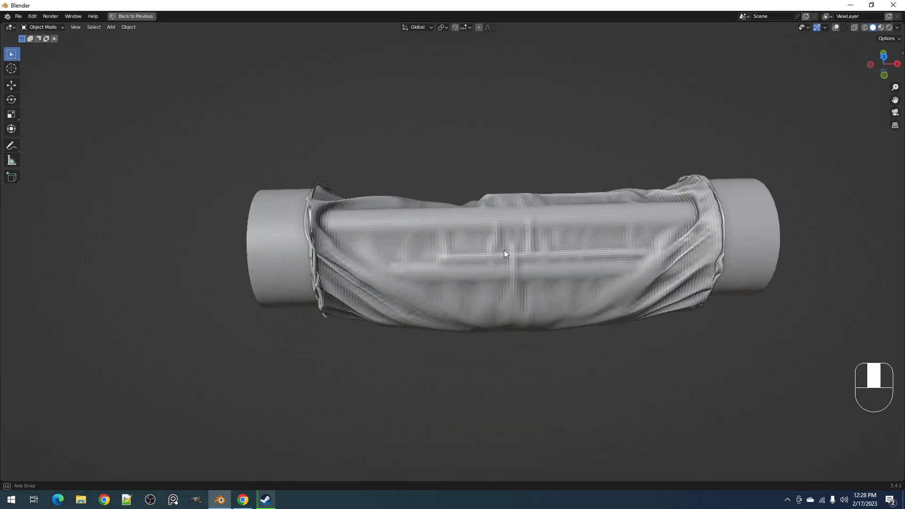
middle_click_drag(587, 249, 309, 273)
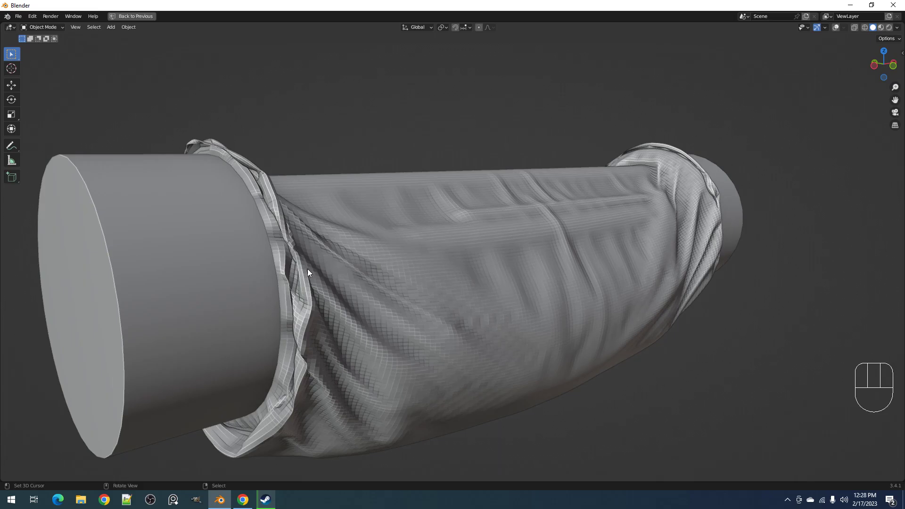
middle_click_drag(301, 307, 491, 297)
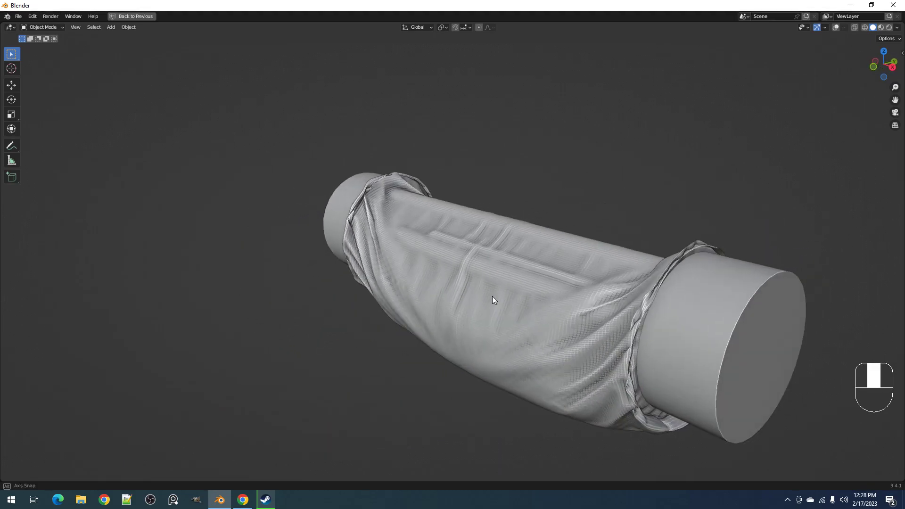
middle_click_drag(647, 318, 457, 268)
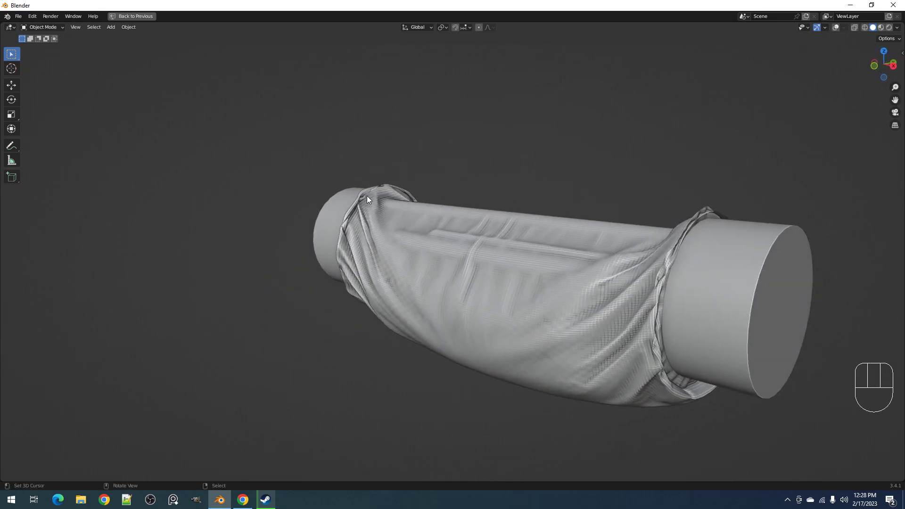
- Set the cloth's subdivision cuts to 2, then try 9 bake frames, finishing at 10
middle_click_drag(510, 259, 590, 269)
key("F9")
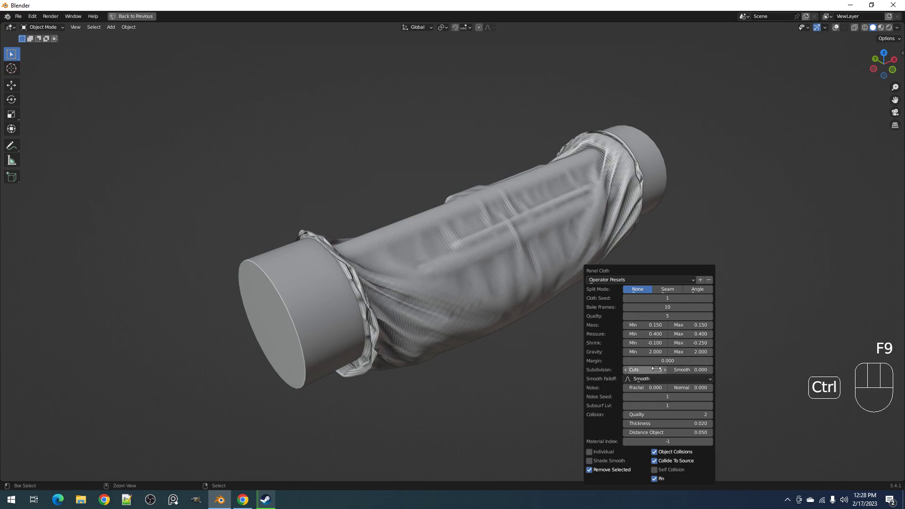
scroll(657, 368, "down", 1, "ctrl")
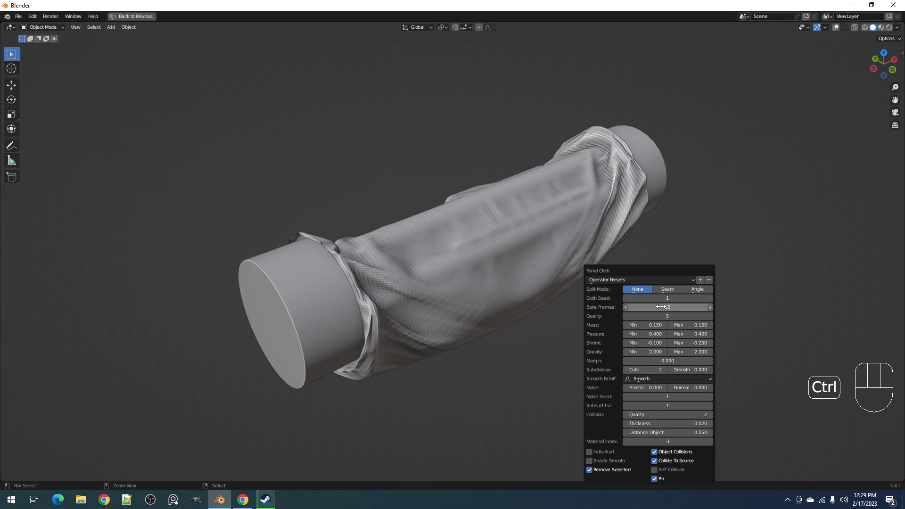
scroll(660, 307, "down", 1, "ctrl")
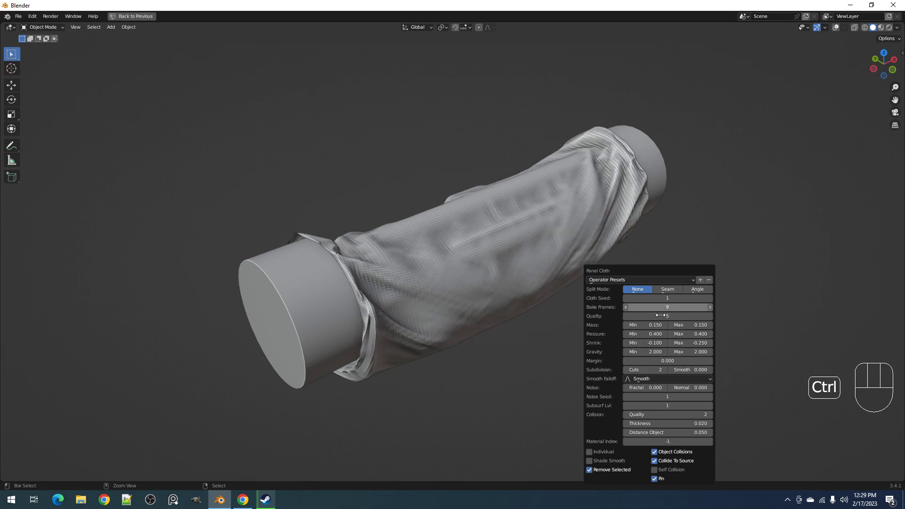
scroll(660, 316, "up", 1, "ctrl")
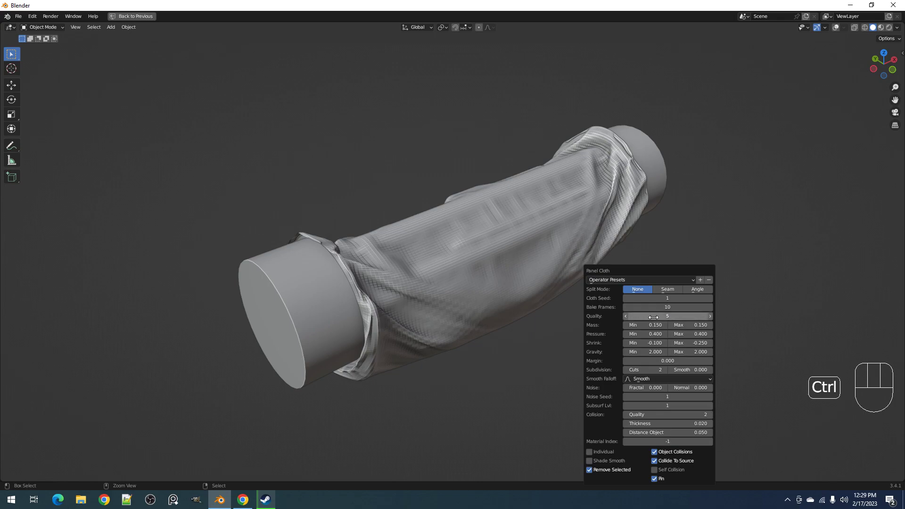
- Compare the cloth simulation at Quality 3, 2 and 10, finishing with Quality 5
scroll(654, 317, "down", 2, "ctrl")
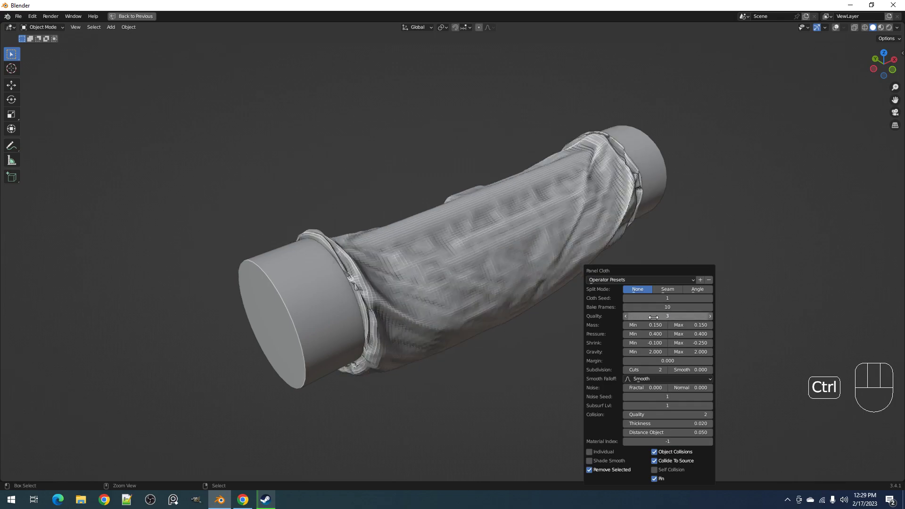
scroll(654, 317, "down", 1, "ctrl")
double_click(651, 317)
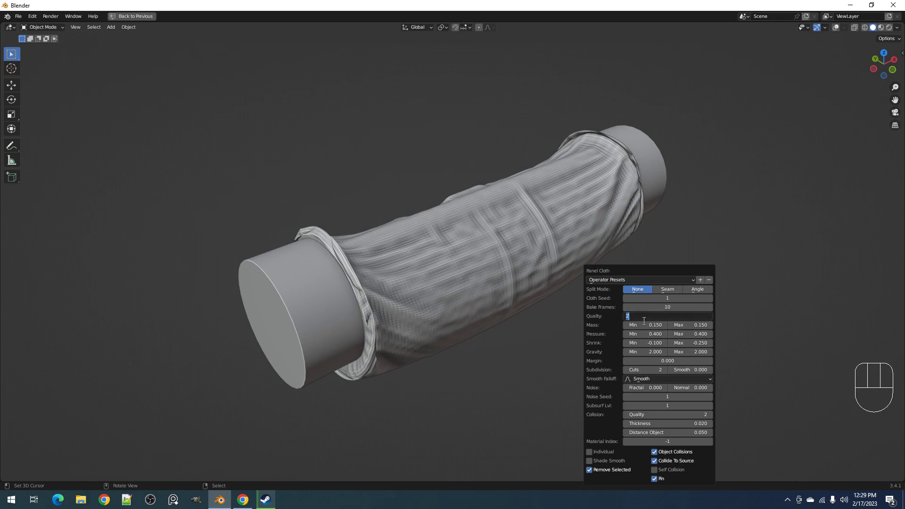
type("10")
key("Return")
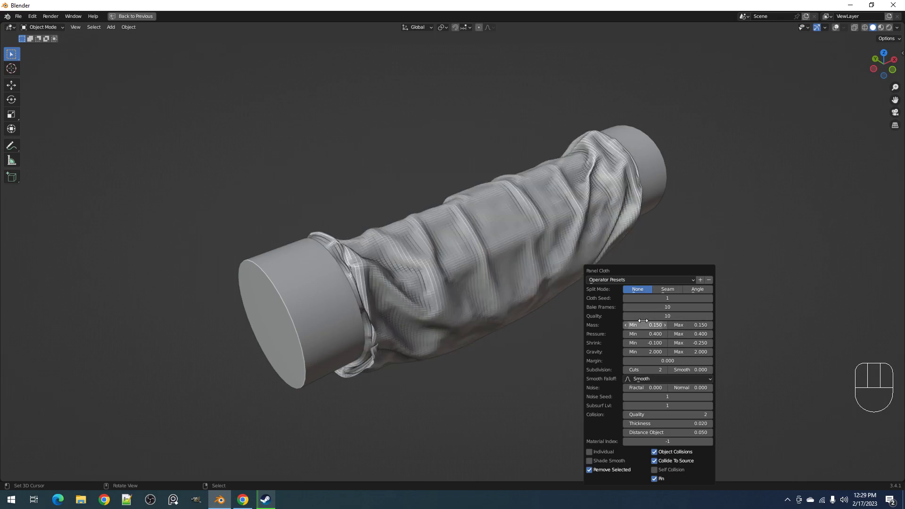
middle_click_drag(613, 301, 544, 290)
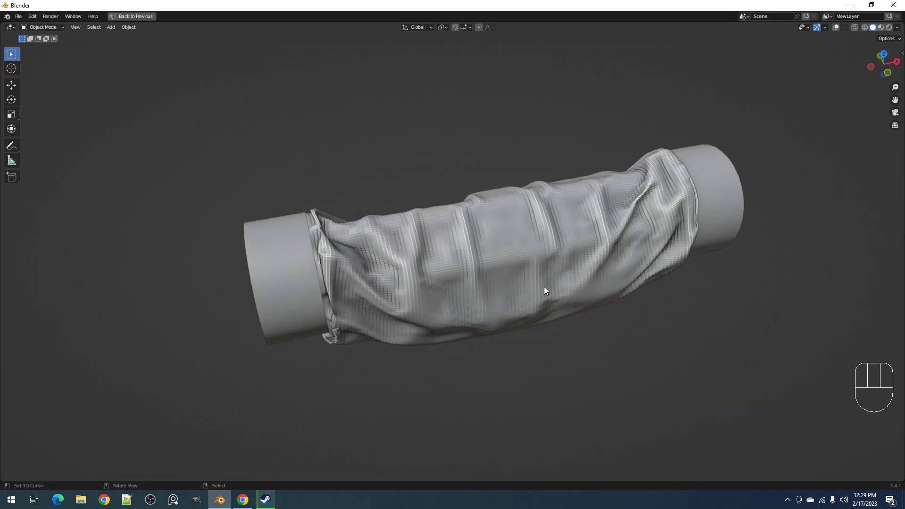
key("F9")
left_click(614, 316)
type("5")
key("Return")
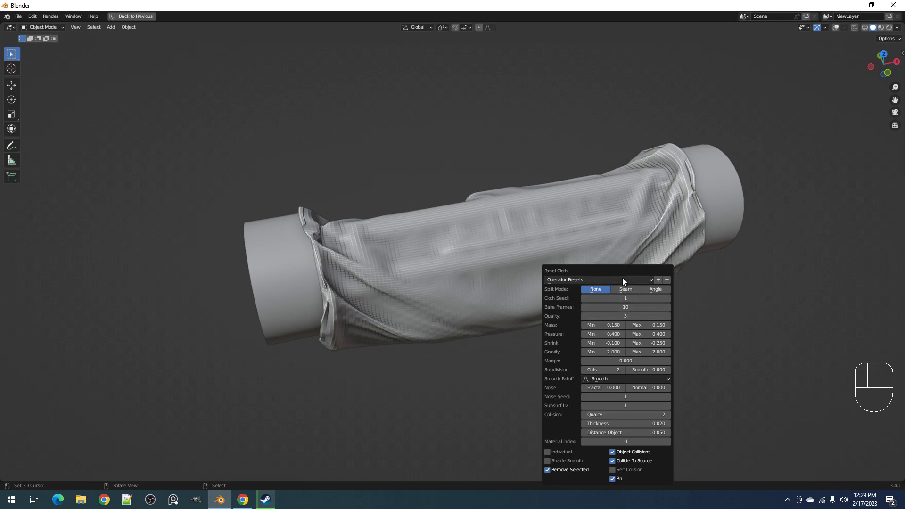
left_click_drag(624, 271, 633, 236)
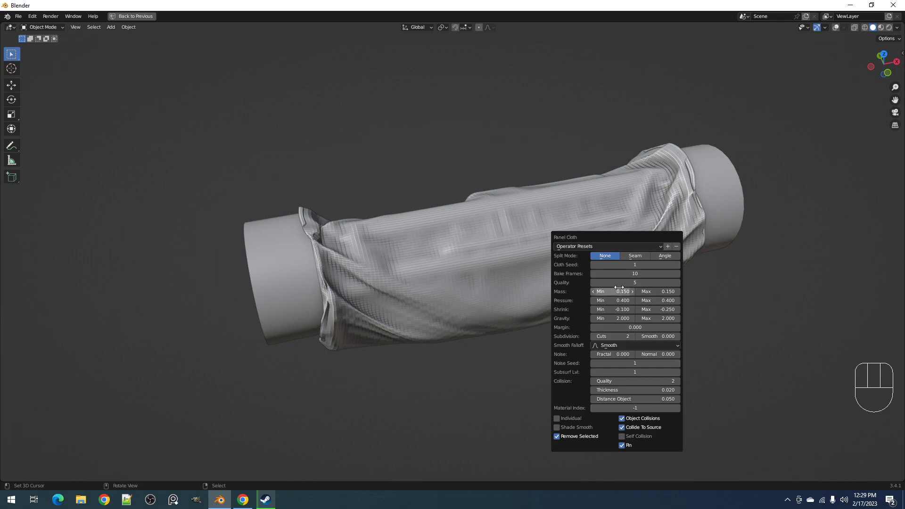
mouse_move(451, 305)
middle_mouse_down()
mouse_move(474, 289)
mouse_move(467, 297)
middle_mouse_up()
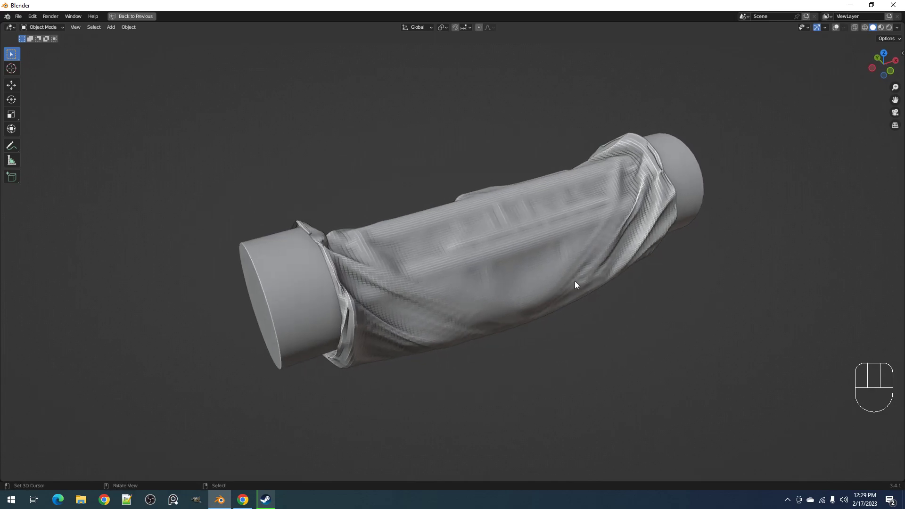
- Compare the cloth baked with 5 and 15 frames, finishing with 10 bake frames
key("F9")
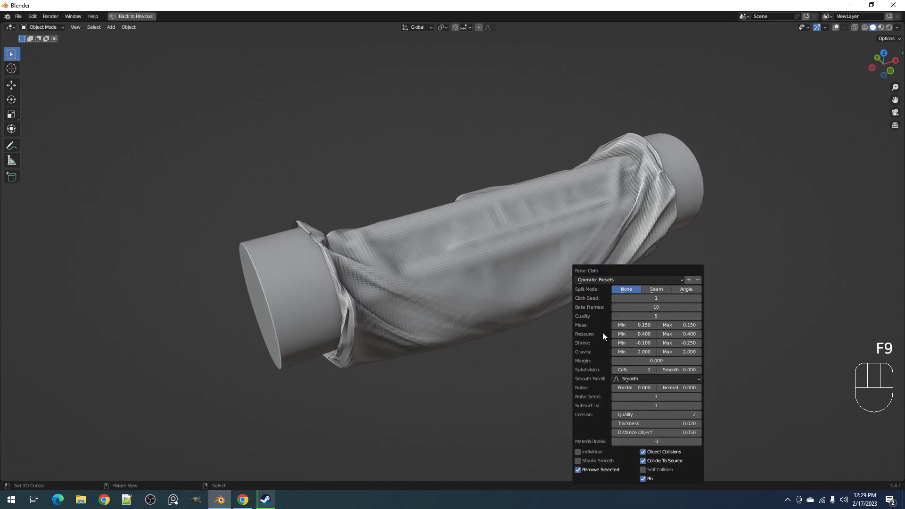
left_click(645, 308)
type("5")
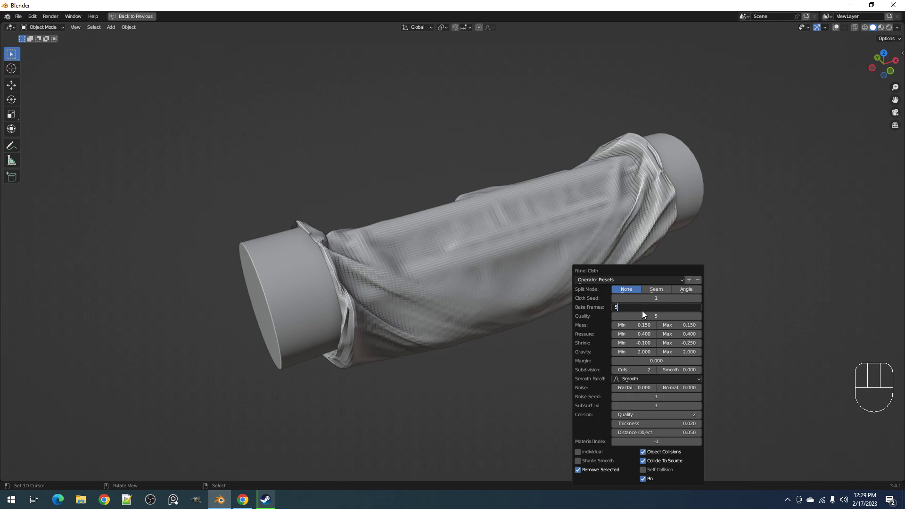
key("Return")
left_click(642, 311)
type("15")
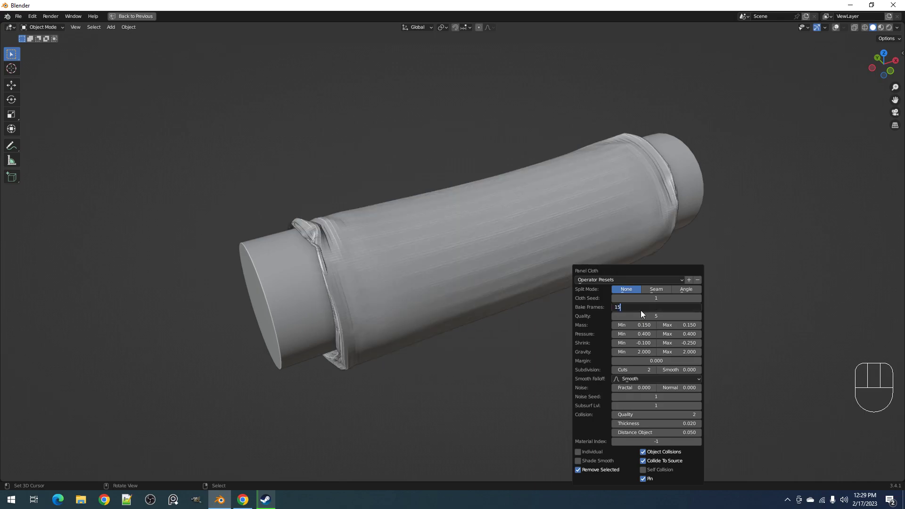
key("Return")
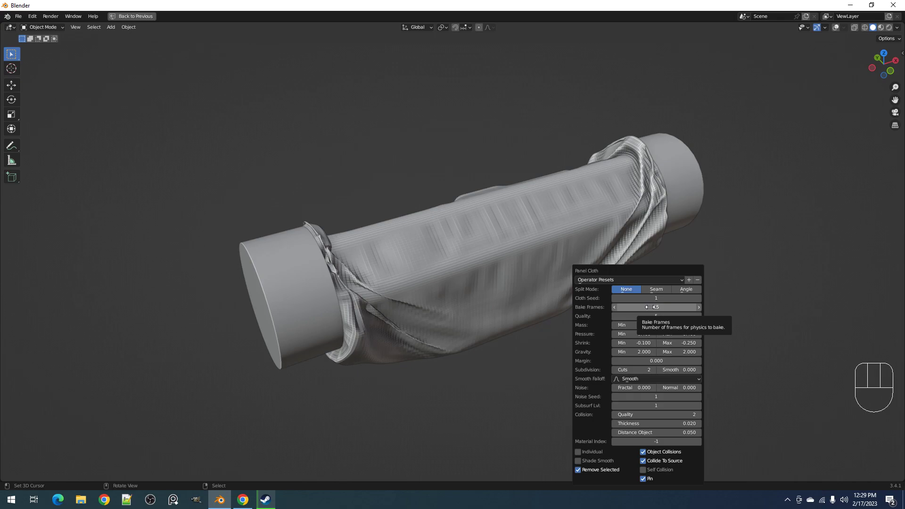
middle_click_drag(477, 303, 543, 253)
key("F9")
left_click(617, 293)
type("10")
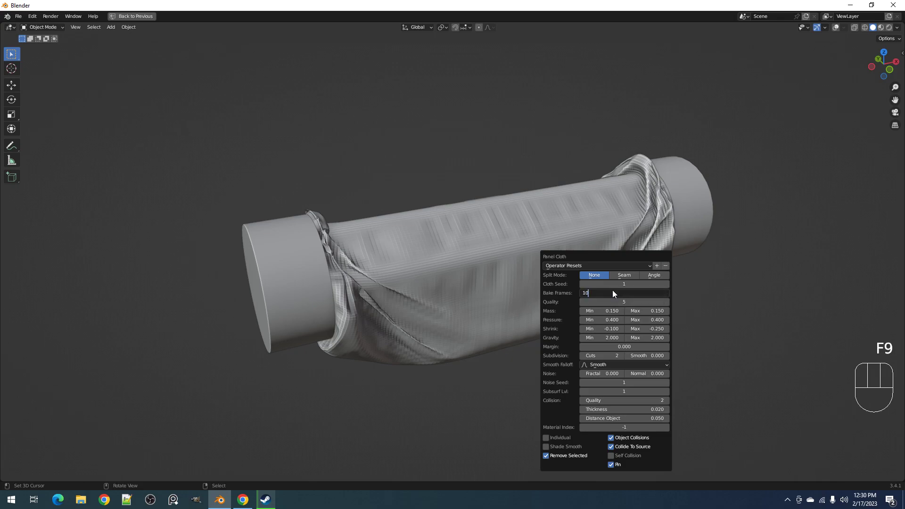
key("Return")
- Try 50 bake frames for the cloth simulation and return the setting to 10
left_click(618, 293)
type("50")
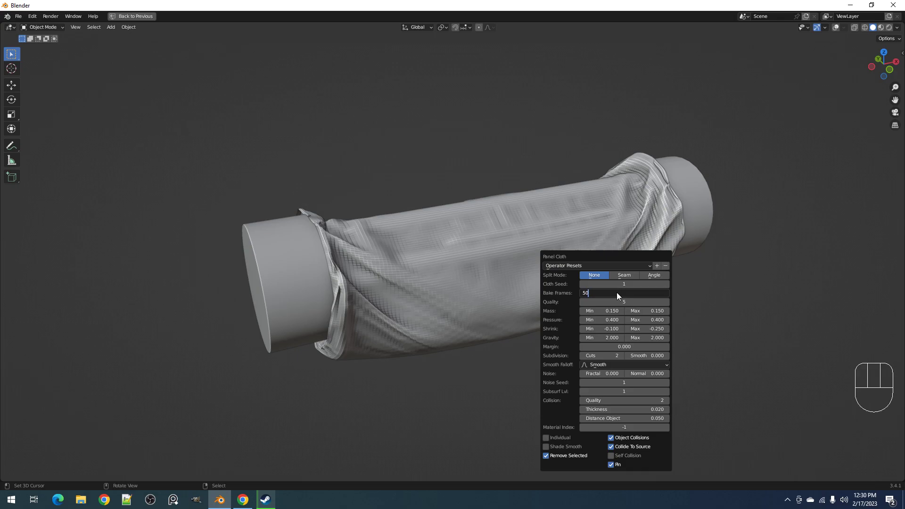
key("Return")
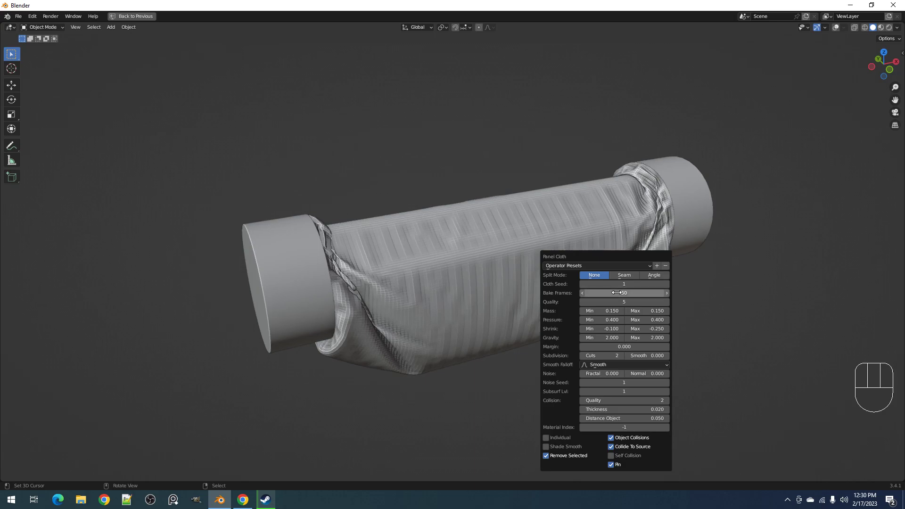
left_click(617, 293)
type("10")
key("Return")
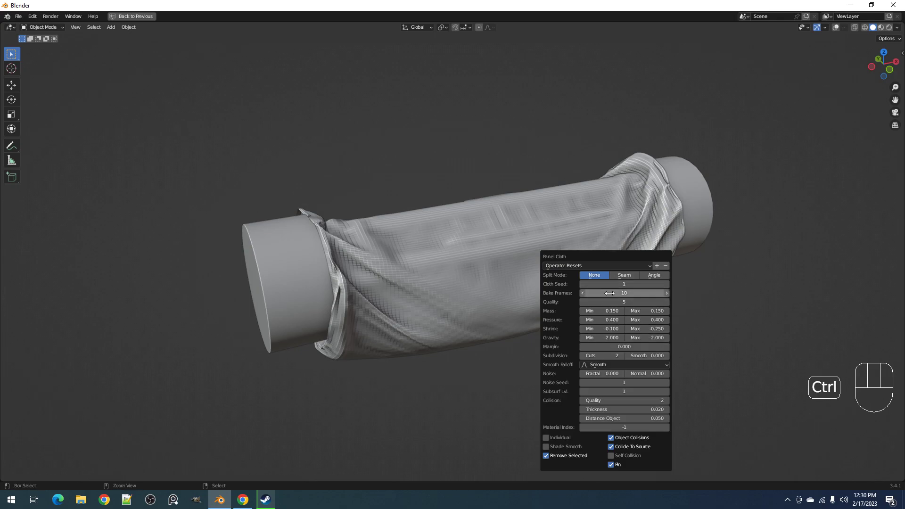
- Try cloth seed 2, then set the cloth seed to 3, checking the folds from several angles
scroll(620, 284, "up", 1, "ctrl")
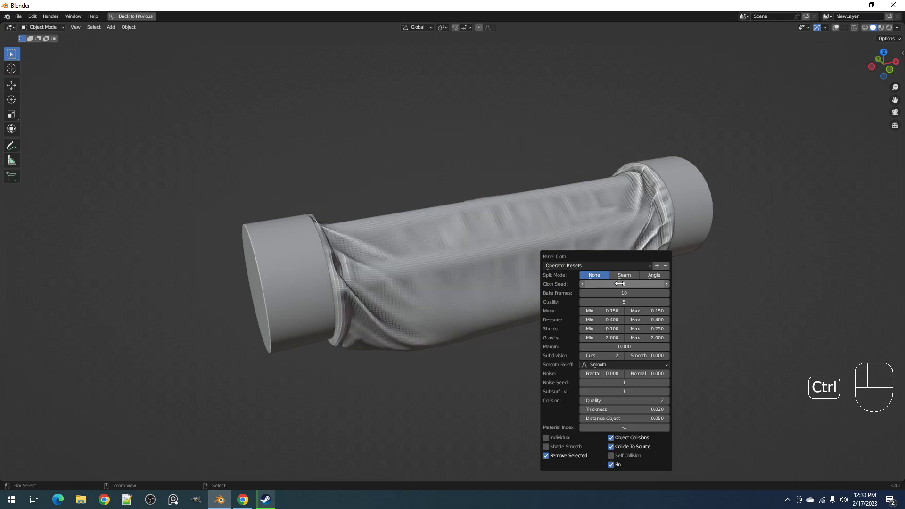
middle_click_drag(271, 370, 505, 263)
key("F9")
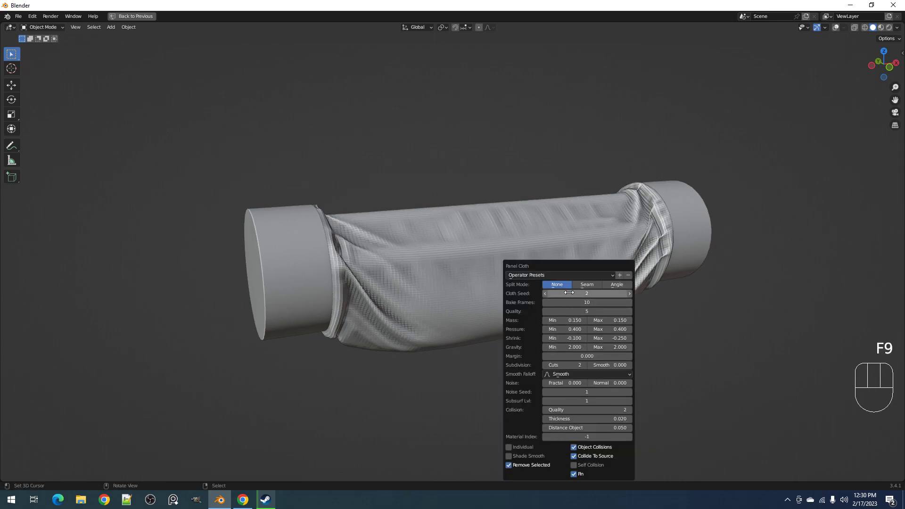
left_click_drag(568, 267, 569, 218)
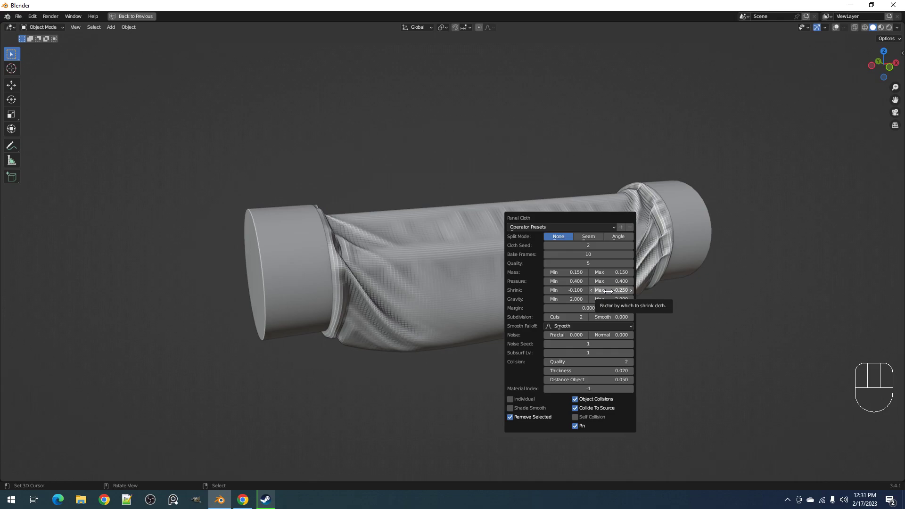
middle_click_drag(492, 255, 559, 251)
key("F9")
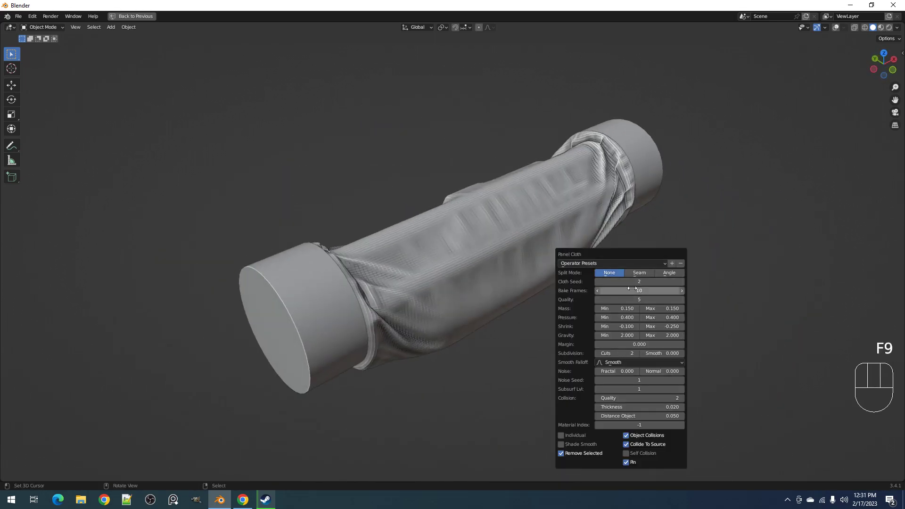
scroll(634, 282, "up", 1, "ctrl")
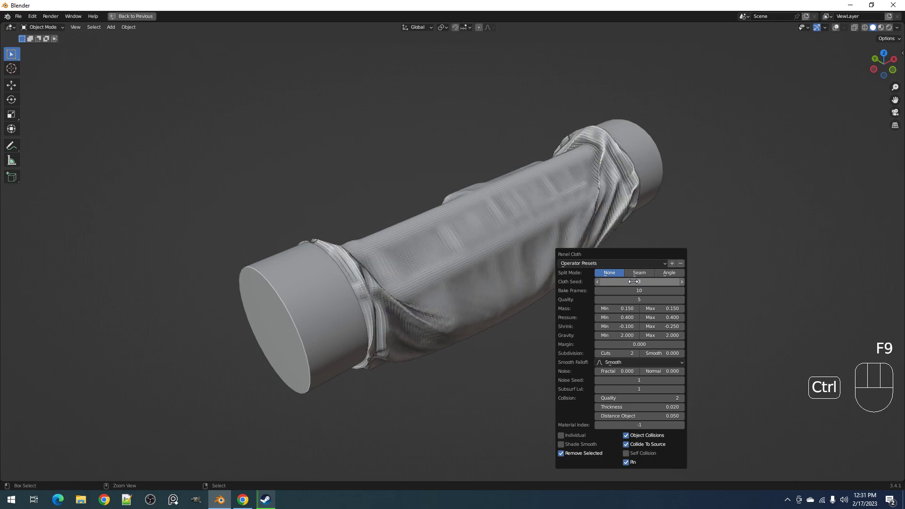
middle_click_drag(389, 293, 704, 292)
- Try 3 subdivision cuts on the cloth, finishing with 2, and check the drape from the other side
key("F9")
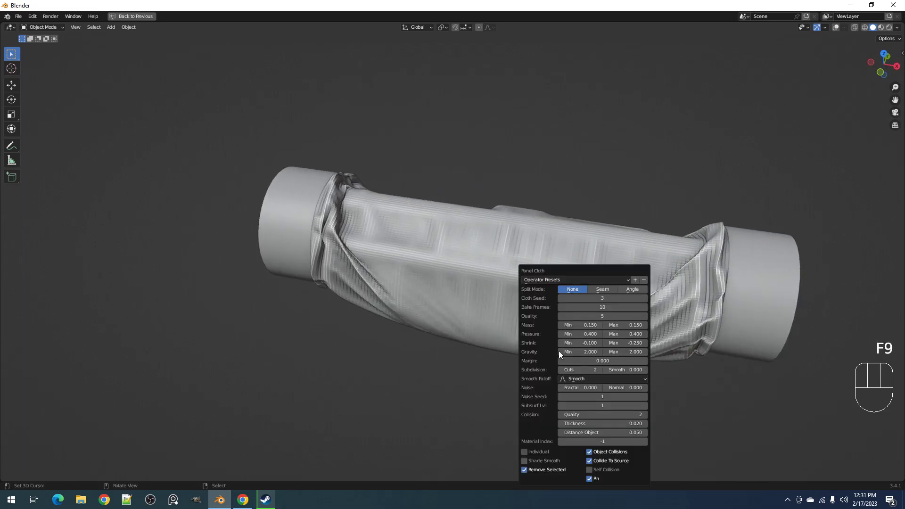
scroll(586, 370, "up", 1, "ctrl")
middle_click_drag(518, 358, 539, 260)
key("F9")
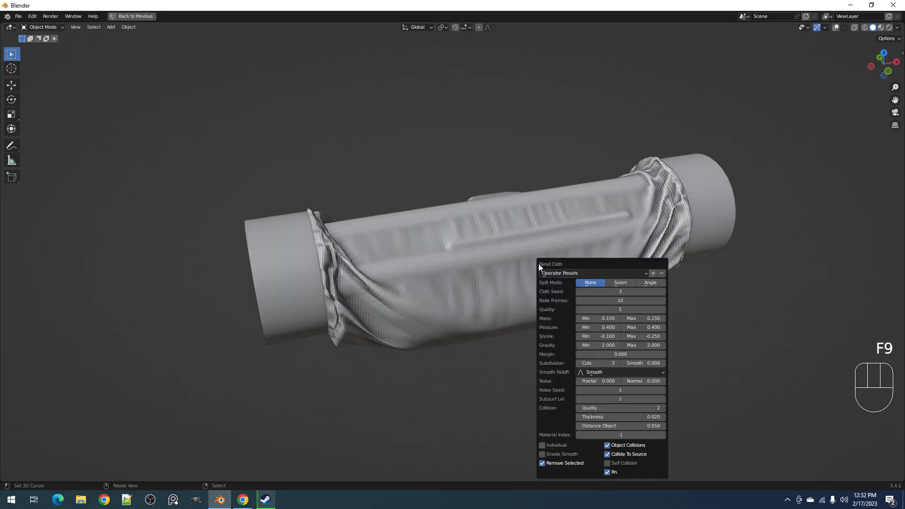
key("ctrl")
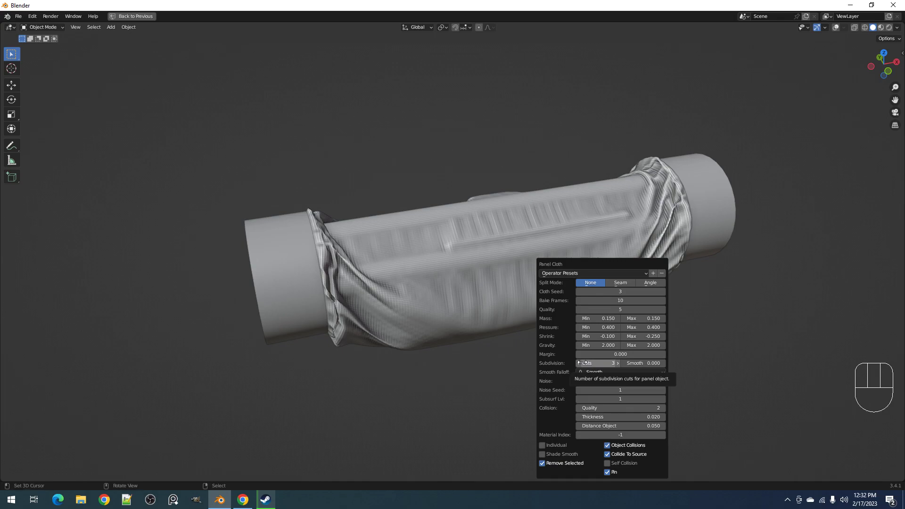
key("ctrl")
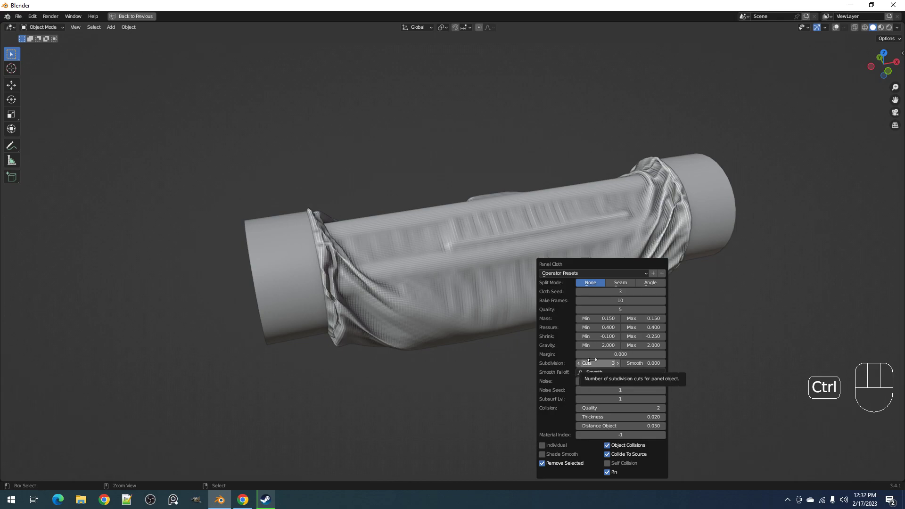
scroll(592, 361, "down", 1, "ctrl")
middle_click_drag(461, 329, 638, 297)
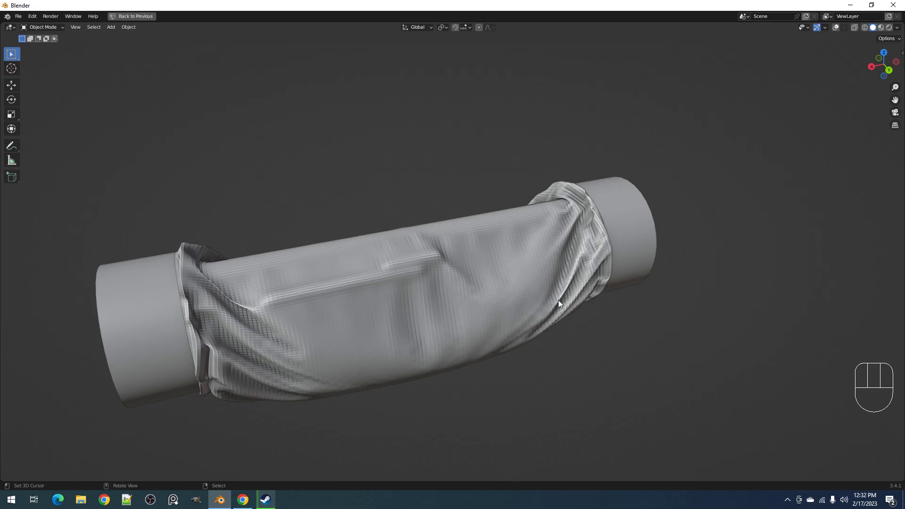
key("F9")
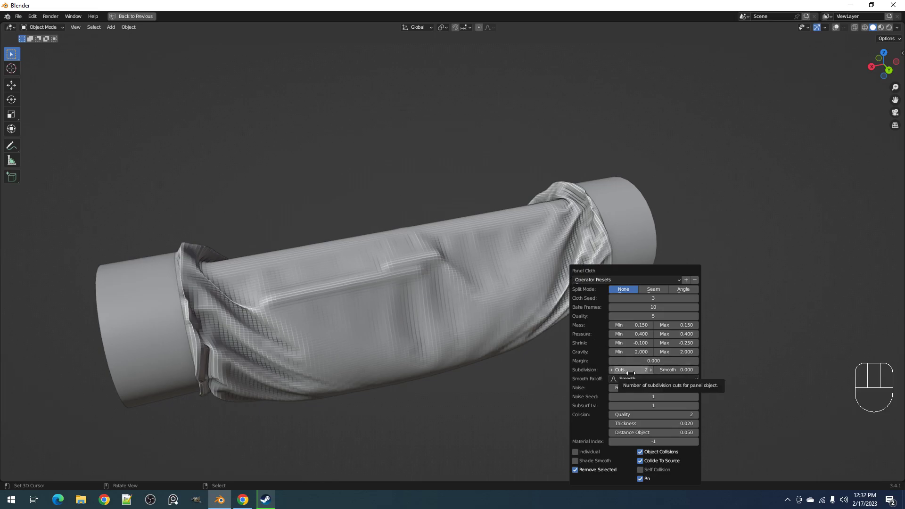
- Select the cloth in wireframe display and hide it, finishing in solid display
middle_click_drag(321, 332, 580, 281)
key("shift+z")
left_click(533, 231)
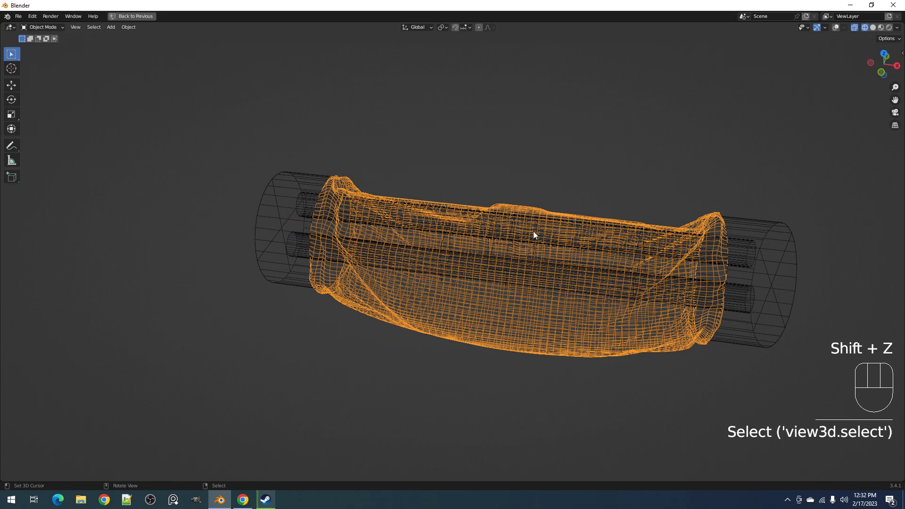
key("h")
key("shift+z")
- Turn the overlays back on and delete the tubes and blocks enclosed between the two cylinder ends
left_click(528, 256, "shift")
key("shift+alt+z")
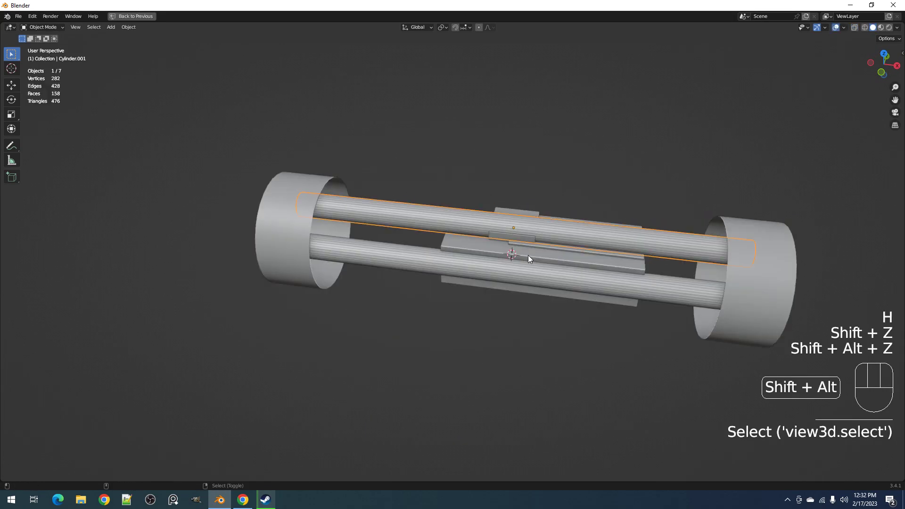
key("alt+a")
left_click_drag(496, 187, 532, 308)
key("x")
left_click(532, 308)
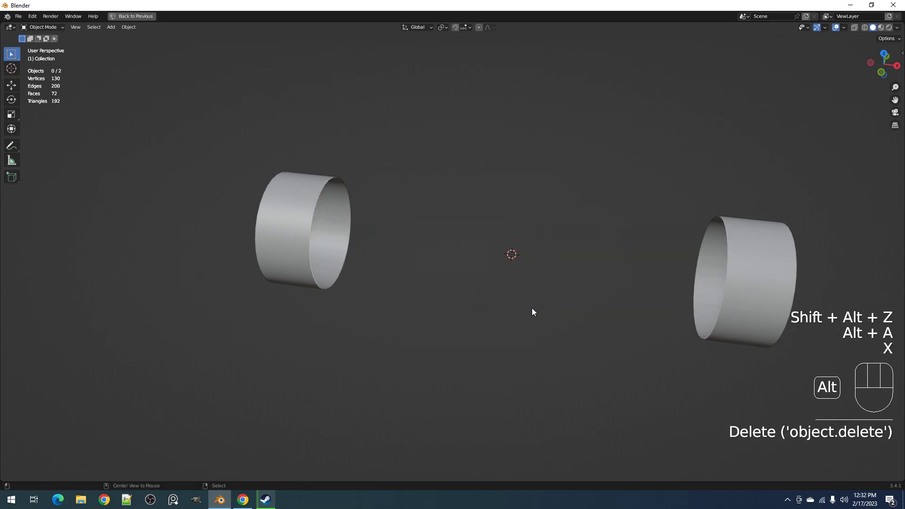
- Unhide the cloth and open it in Edit Mode with vertex selection and nothing selected
key("alt+h")
key("alt+a")
middle_click_drag(532, 307, 507, 258)
scroll(468, 288, "up", 1)
right_click(465, 287)
key("Tab")
scroll(465, 287, "up", 3)
key("alt+a")
key("1")
- Restore the full workspace layout and show the cloth's modifier properties
key("ctrl+space")
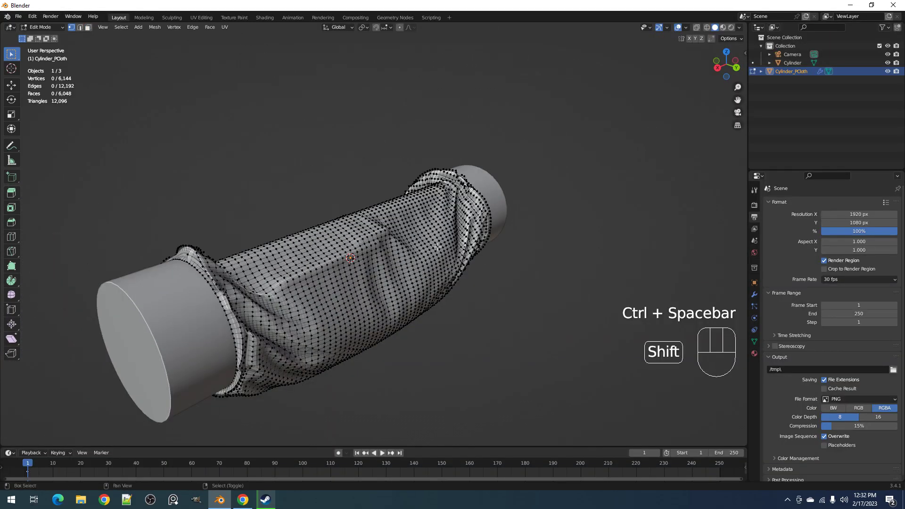
middle_click_drag(438, 246, 470, 194, "shift")
left_click(754, 295)
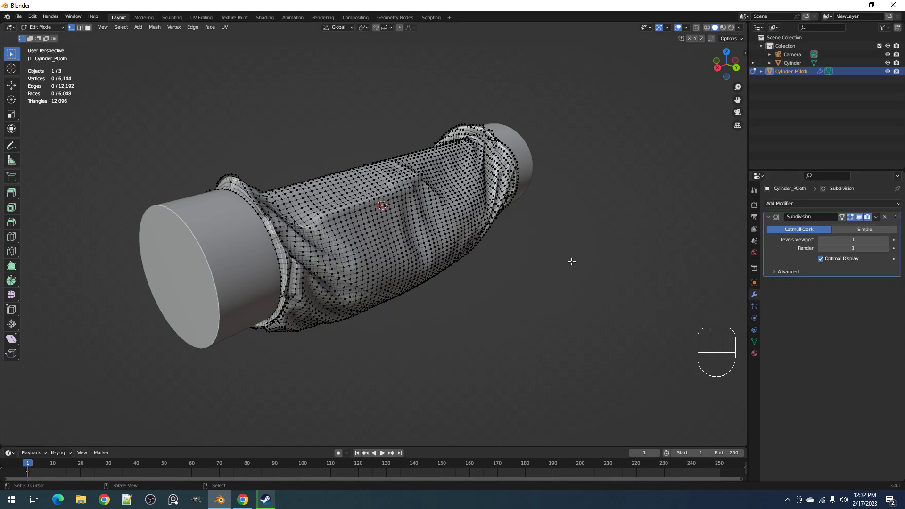
- Return the cloth to Object Mode and examine its folds and sagging underside from several sides
scroll(572, 261, "up", 4)
scroll(572, 261, "down", 4)
middle_click_drag(569, 262, 537, 281)
key("Tab")
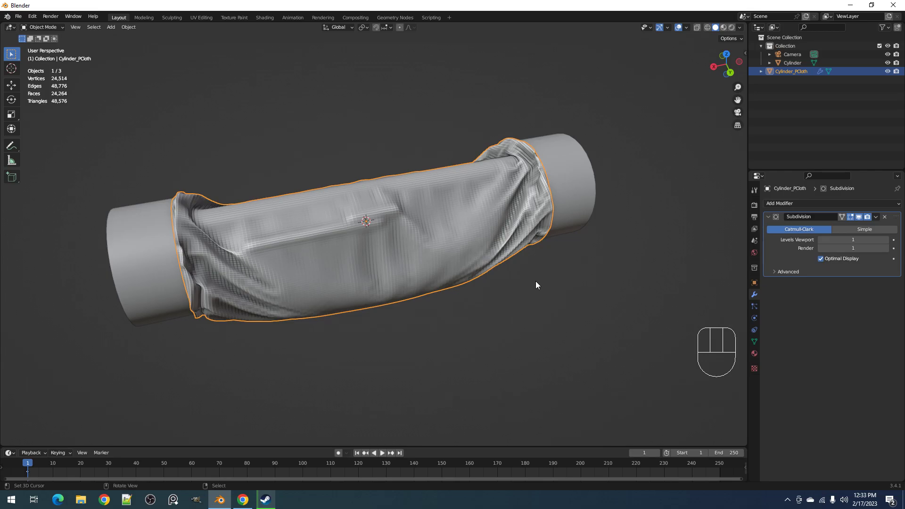
middle_click_drag(543, 282, 436, 289)
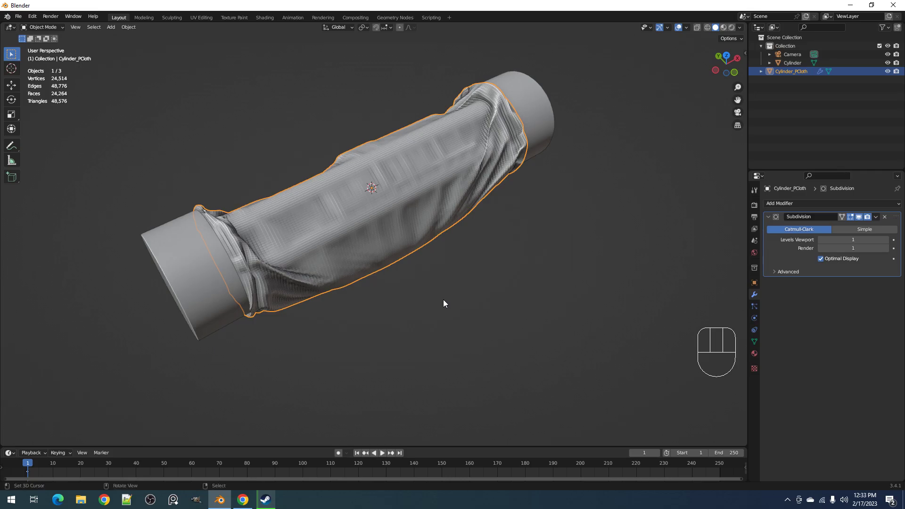
middle_click_drag(437, 283, 428, 261)
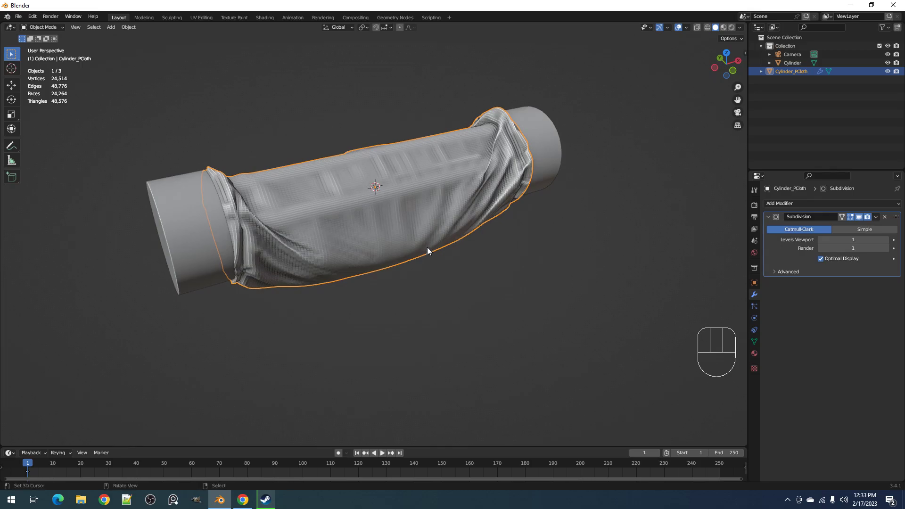
middle_click_drag(425, 230, 448, 248, "shift")
scroll(448, 247, "up", 3)
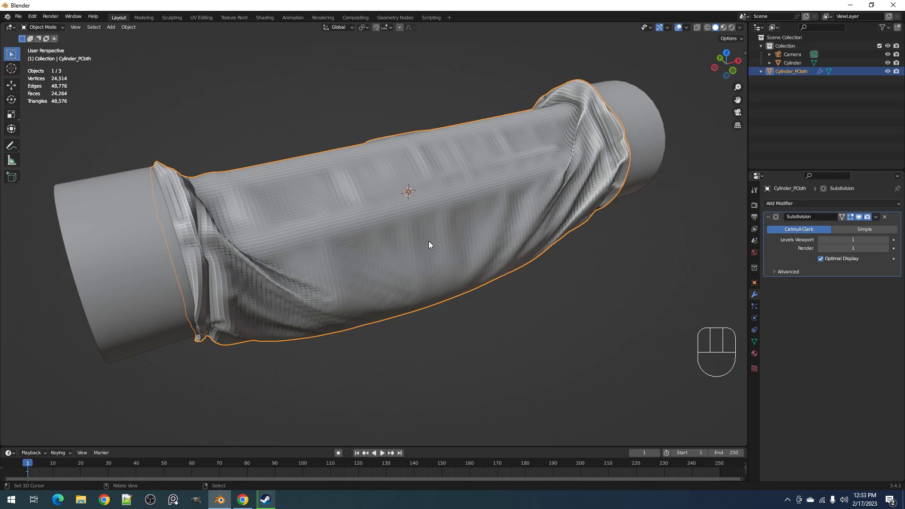
middle_click_drag(429, 243, 347, 278)
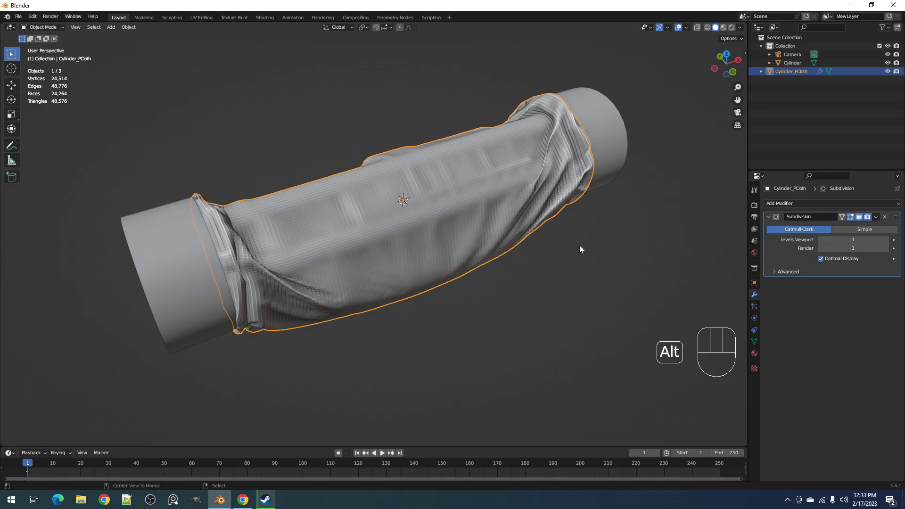
- Select only the cylinder and try to run Panel Cloth on it without any faces selected
key("alt+a")
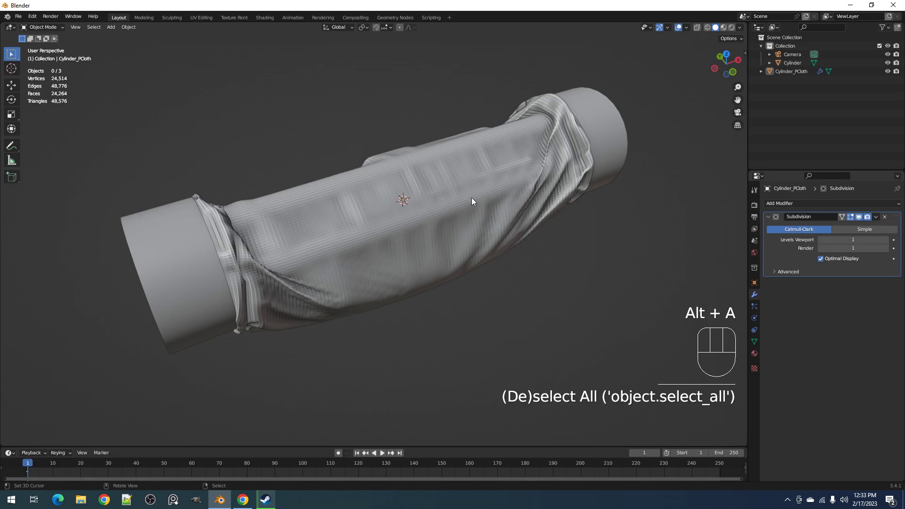
key("F9")
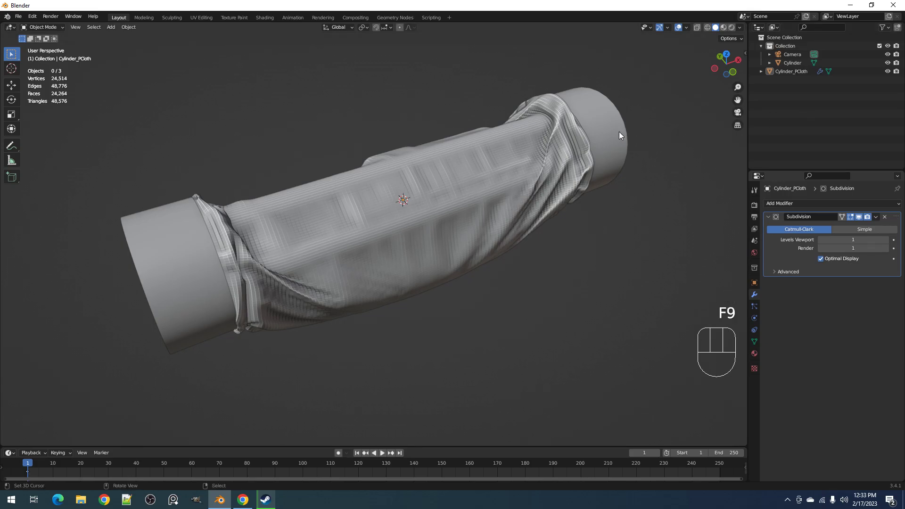
left_click(621, 133)
key("shift+q")
left_click(616, 132)
key("shift+q")
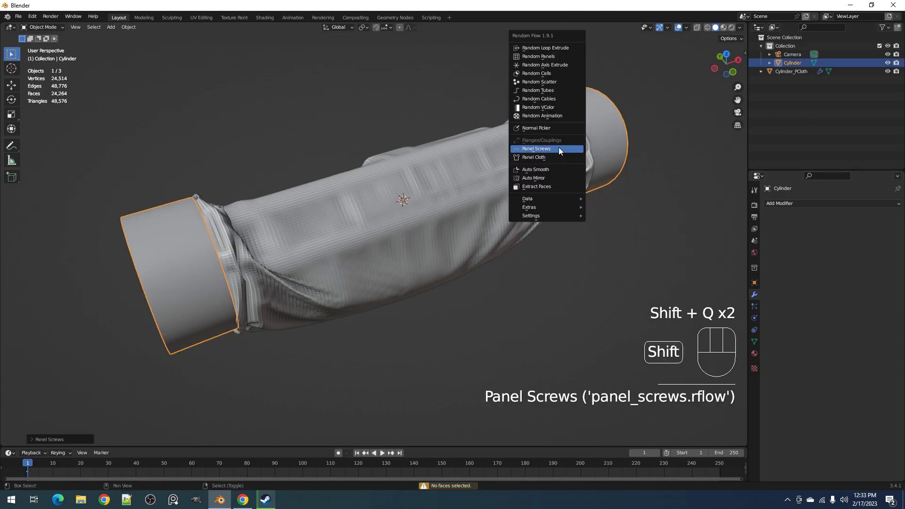
left_click(559, 157)
- Select one side face of the cylinder and open the Panel Cloth settings to review the Subsurf Lvl option
key("Tab")
key("3")
left_click(179, 262)
key("Tab")
key("shift+q")
left_click(461, 168)
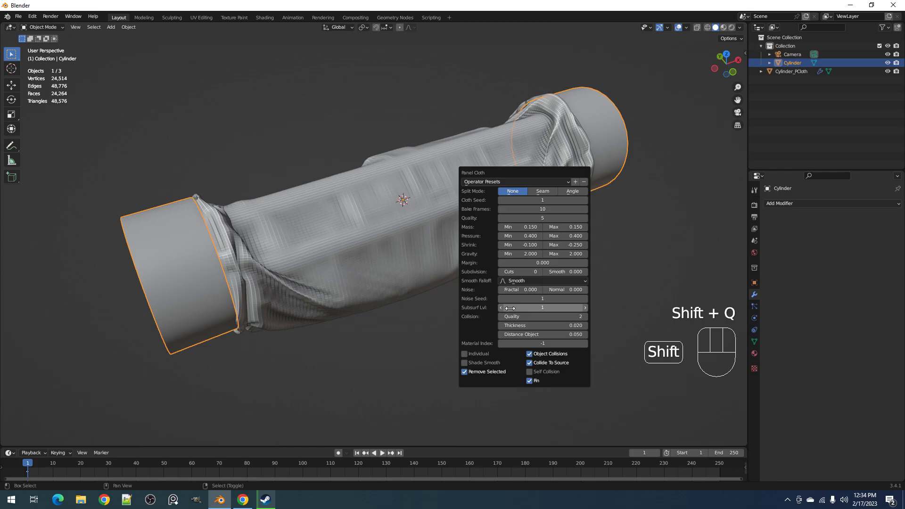
- Maximize the 3D viewport and apply smooth shading to the cloth, leaving nothing selected
left_click(417, 246)
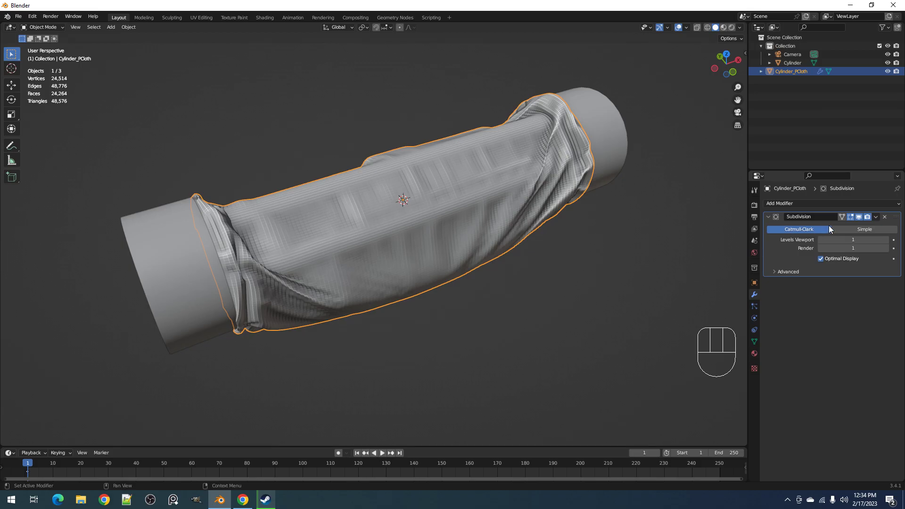
middle_click_drag(415, 197, 453, 245)
key("alt+a")
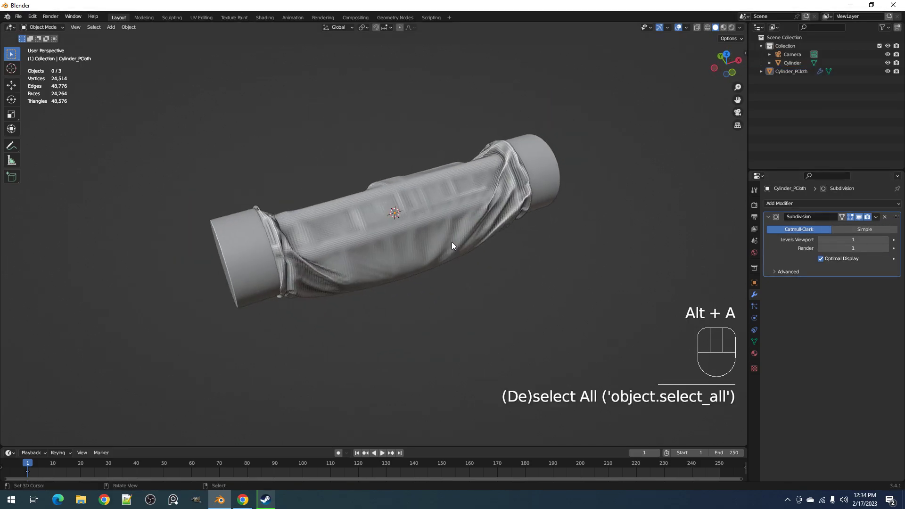
scroll(452, 245, "up", 2)
key("ctrl+space")
left_click(451, 227)
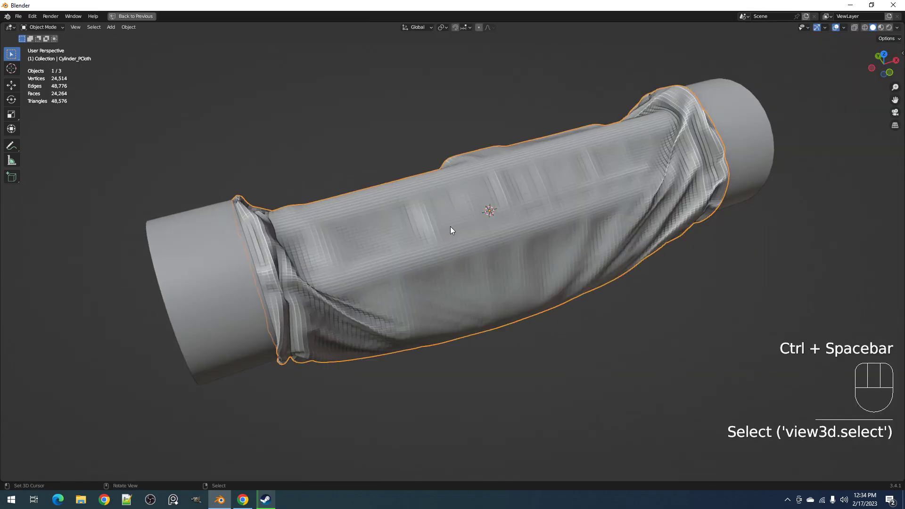
key("w")
left_click(457, 246)
middle_click_drag(459, 250, 494, 235)
key("alt+a")
- Save the scene as demo02 in the Blends folder
key("ctrl+s")
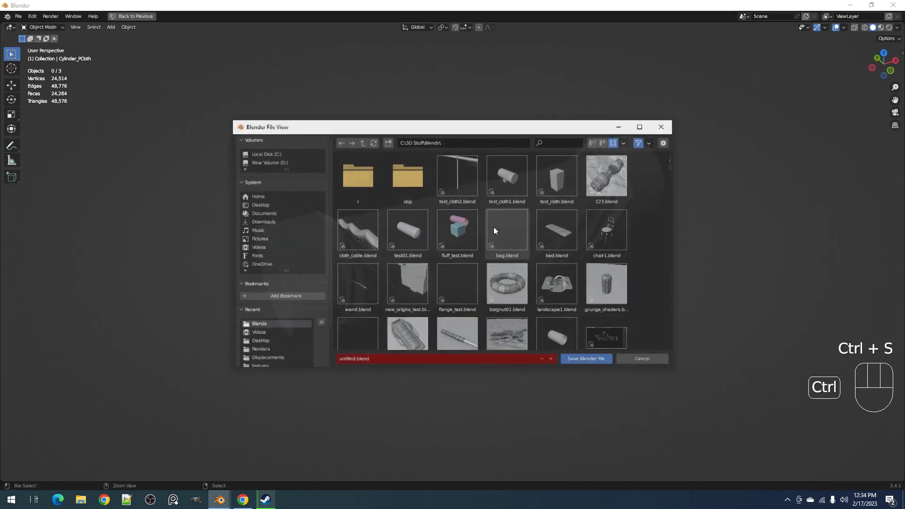
type("demo02")
key("Return")
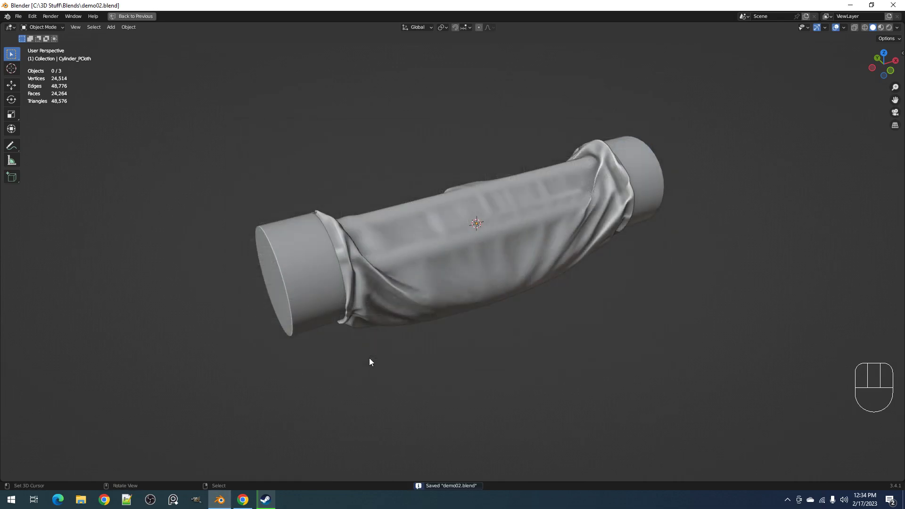
- Select the cylinder, check its mesh briefly in Edit Mode and save the file again
right_click(333, 290)
key("Tab")
middle_click_drag(338, 286, 462, 260)
key("Tab")
key("ctrl+s")
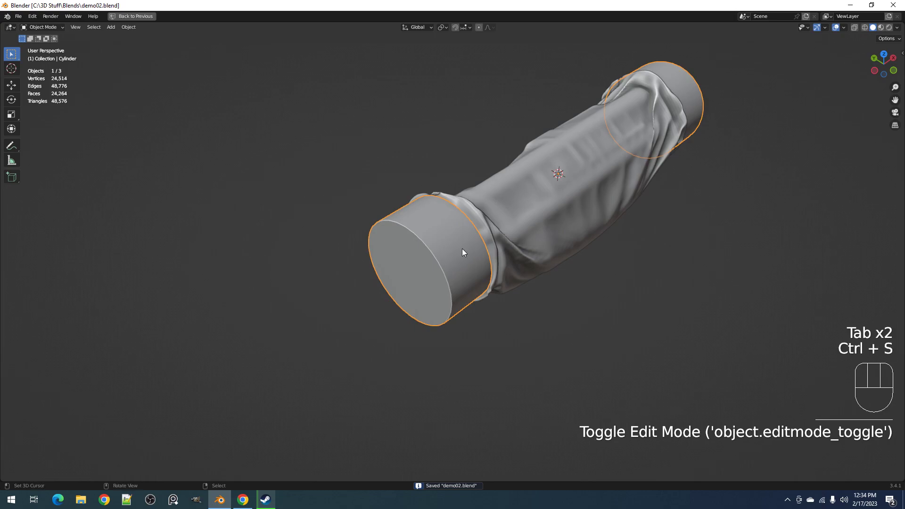
- Auto Mirror the cylinder across all three axes and open the remaining quarter of one end in Edit Mode
left_click(477, 238, "ctrl")
key("shift+ctrl+x")
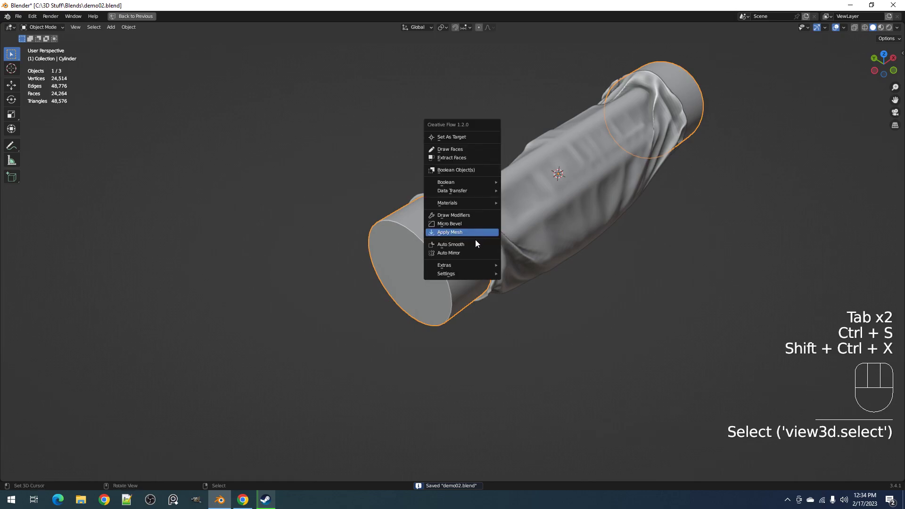
left_click(473, 252)
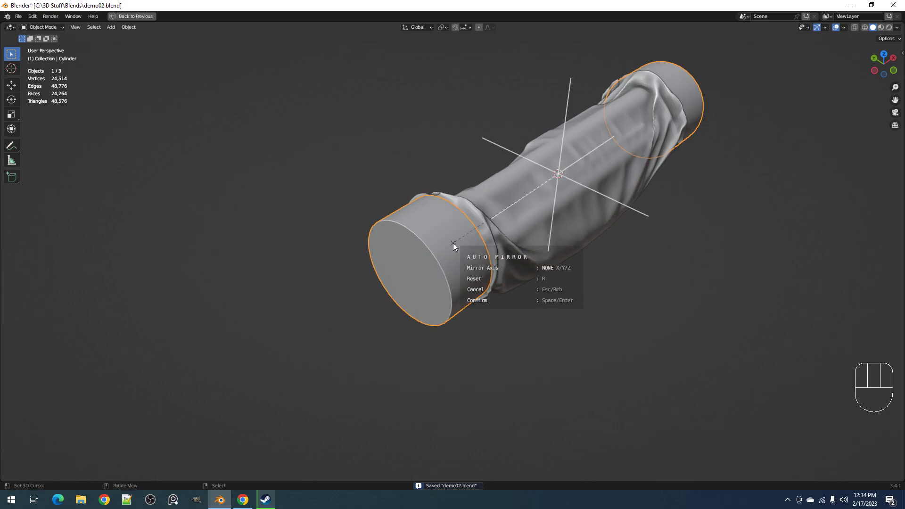
key("z")
key("Return")
key("Tab")
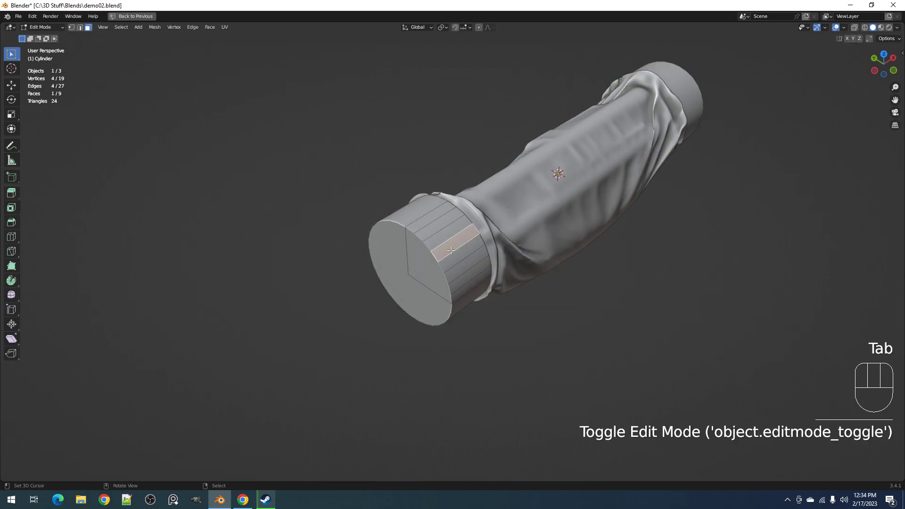
- Add a centred loop cut around the side faces of the cylinder end and bevel it into a wide band
middle_click_drag(454, 257, 425, 215)
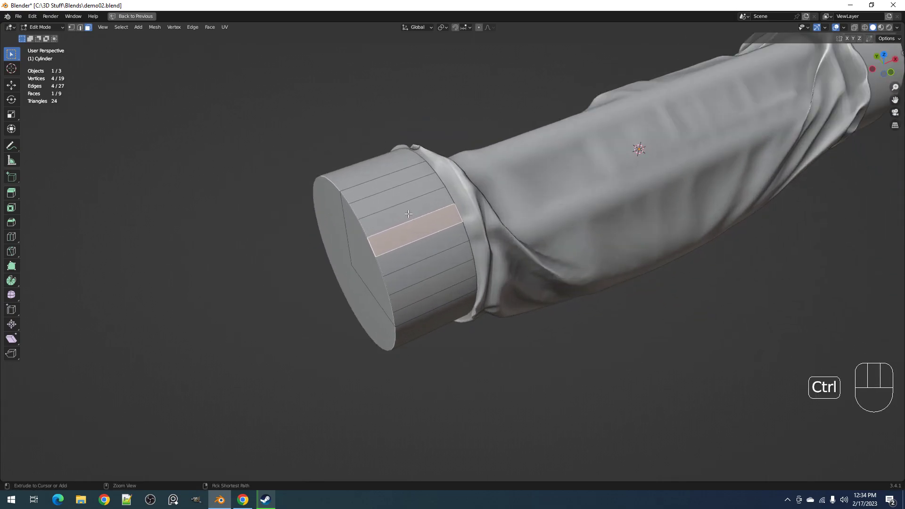
key("ctrl+r")
left_click(425, 214)
right_click(425, 214)
key("ctrl+b")
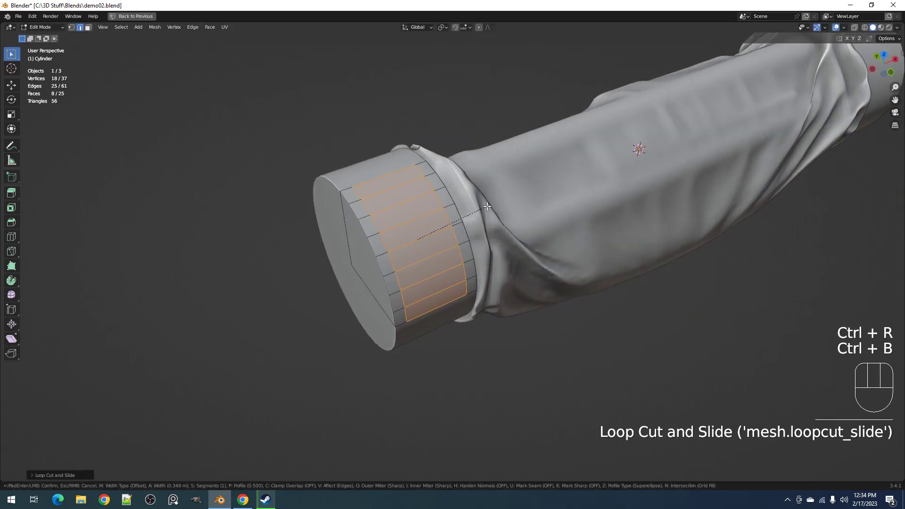
left_click(441, 210)
- Select the six middle faces of the band, leaving out the outermost face at each end
key("3")
right_click(410, 191)
right_click(438, 277, "ctrl")
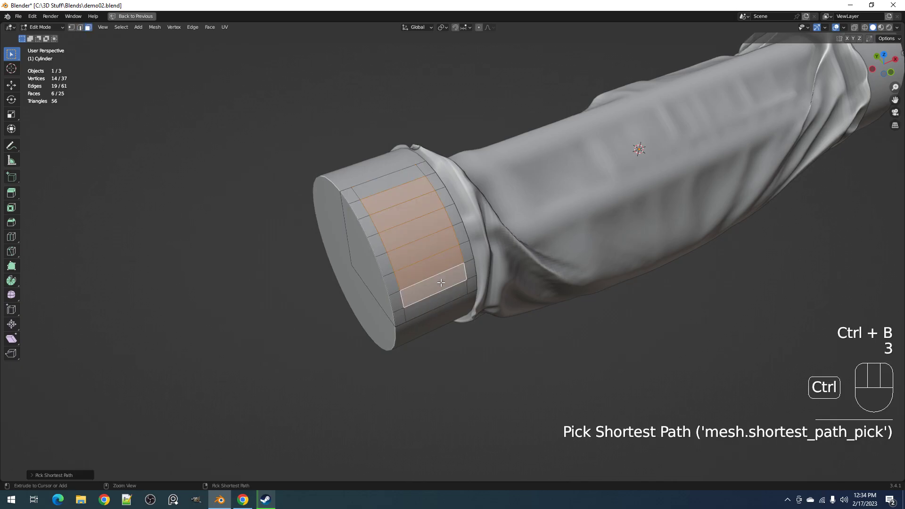
scroll(443, 273, "down", 4)
scroll(448, 269, "up", 4)
- Run Panel Cloth on the selected faces from Object Mode and restore the operator's default settings
key("Tab")
middle_click_drag(451, 267, 570, 171)
key("shift+q")
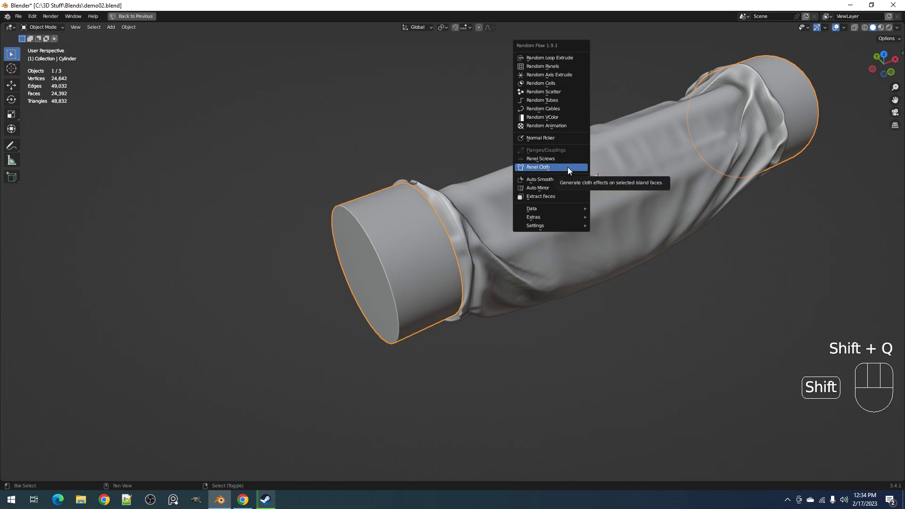
left_click(567, 167)
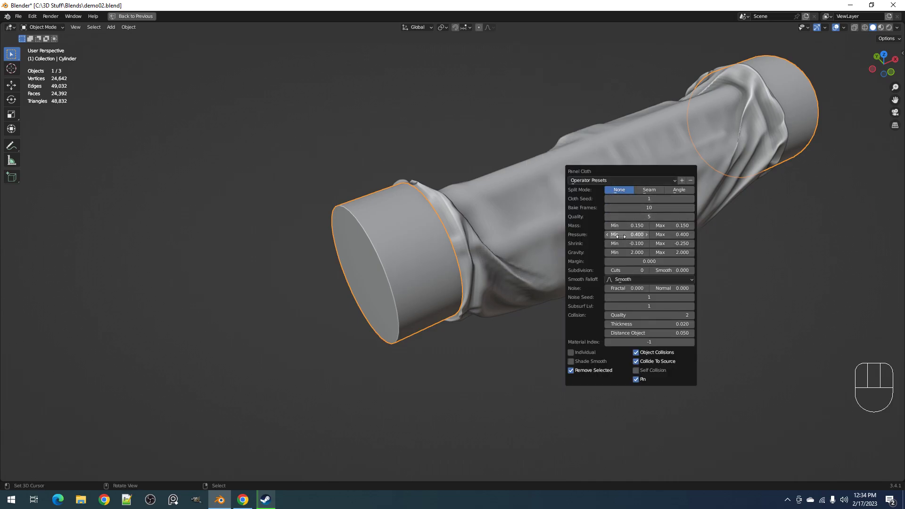
left_click(616, 179)
left_click(616, 189)
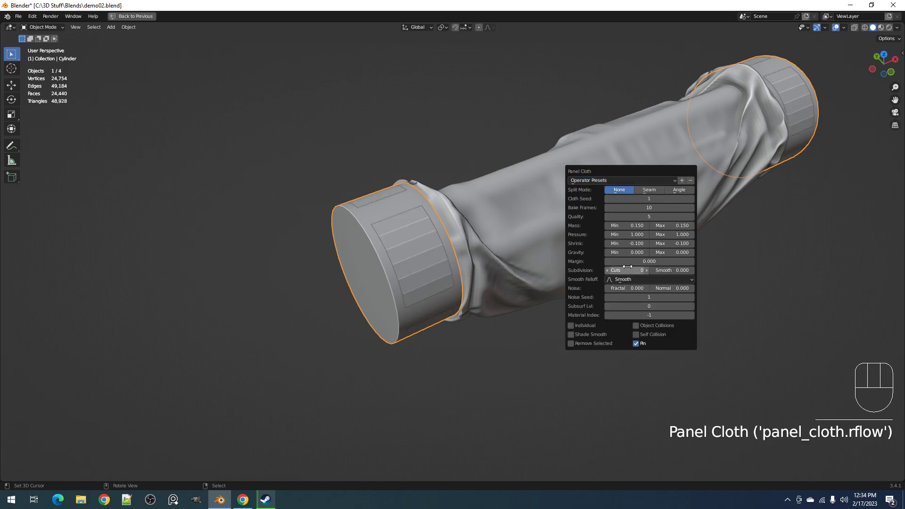
- Try 8 subdivision cuts on the panel cloth and undo the cloth generation
scroll(629, 271, "up", 4, "ctrl")
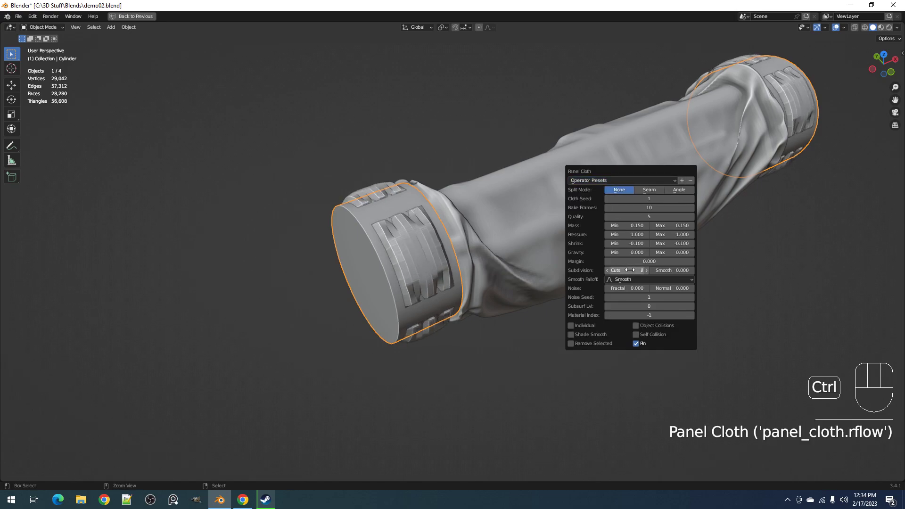
scroll(630, 271, "up", 2, "ctrl")
scroll(630, 270, "down", 2, "ctrl")
scroll(630, 270, "down", 1, "ctrl")
scroll(631, 270, "up", 1, "ctrl")
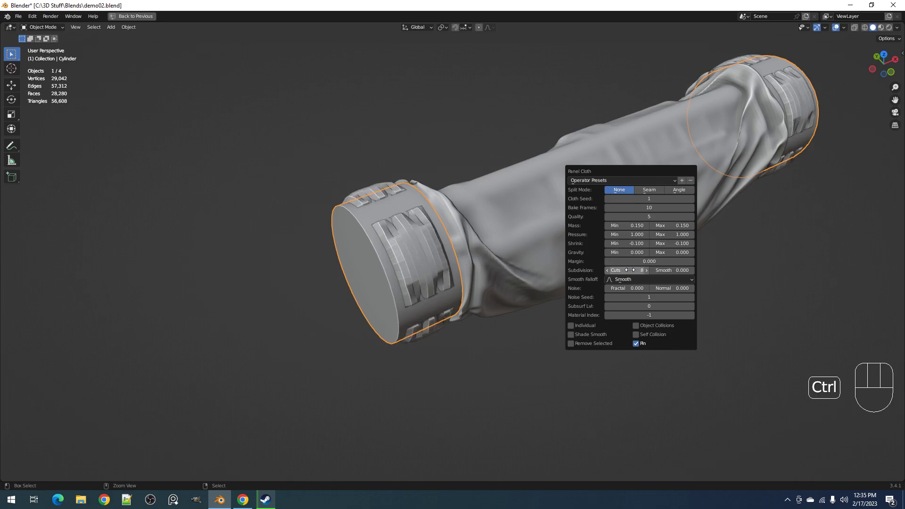
key("ctrl+z")
- Add three evenly spaced loop cuts through the band on the cylinder end in Edit Mode
key("Tab")
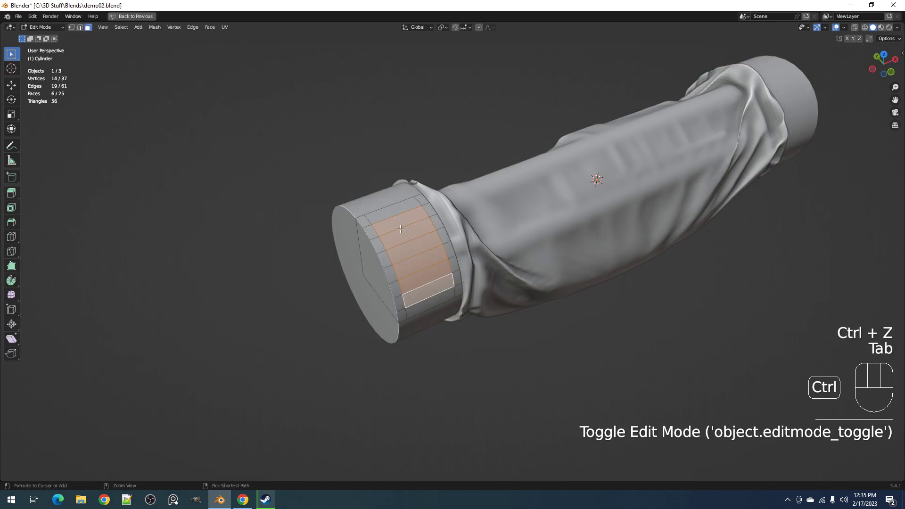
scroll(406, 231, "up", 2)
middle_click_drag(406, 223, 445, 217, "shift")
key("ctrl+r")
scroll(398, 204, "up", 2)
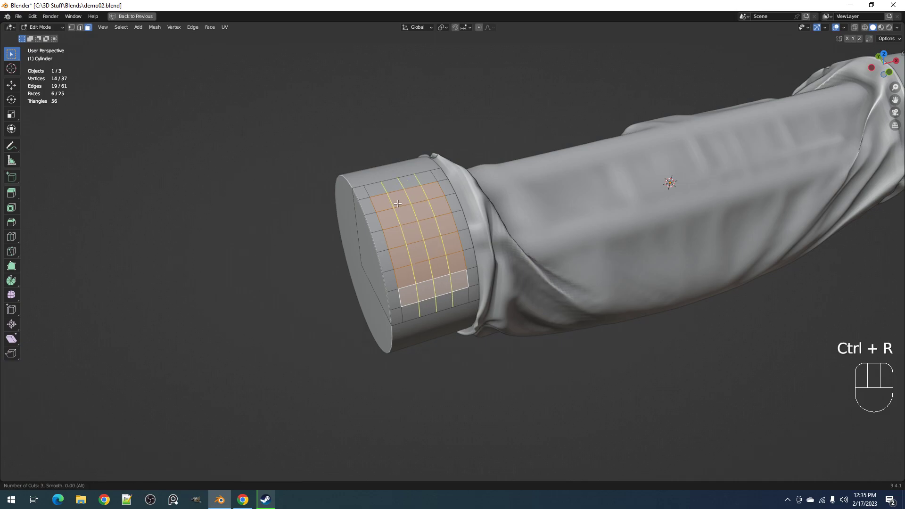
right_click(398, 204)
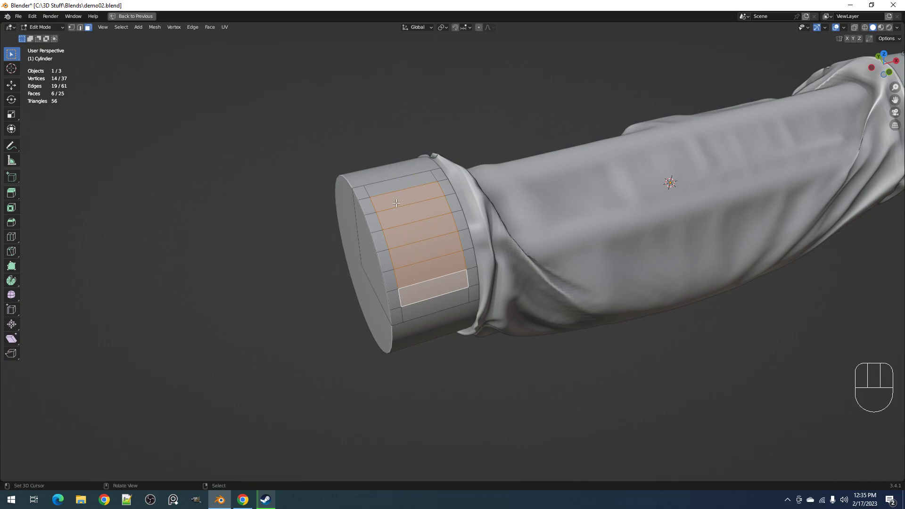
key("ctrl+r")
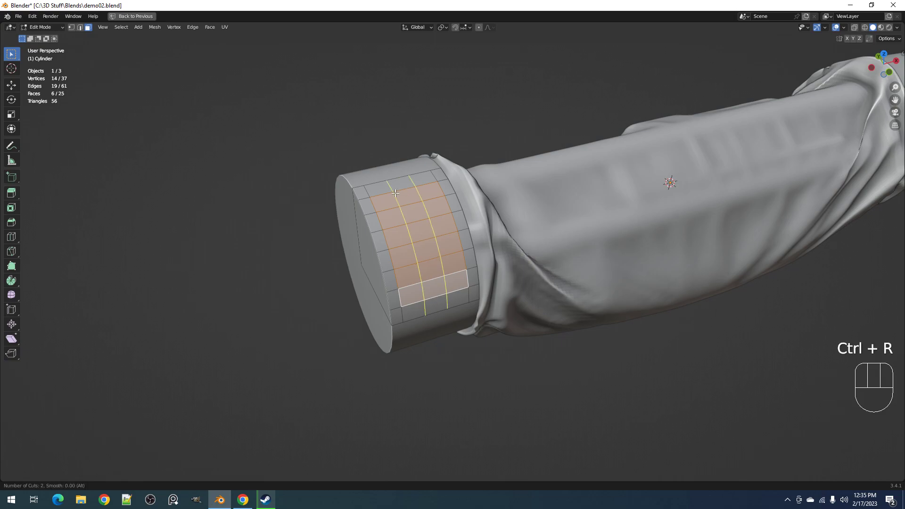
left_click(395, 193)
right_click(396, 195)
- Select the block of four by six faces in the middle of the band
key("3")
left_click(382, 202)
left_click(459, 278, "ctrl+shift")
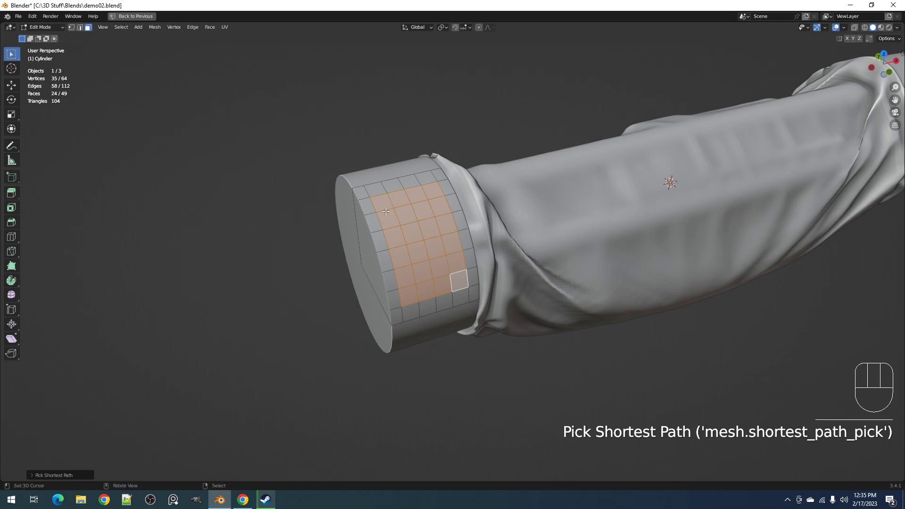
scroll(386, 212, "up", 3)
scroll(389, 212, "down", 2)
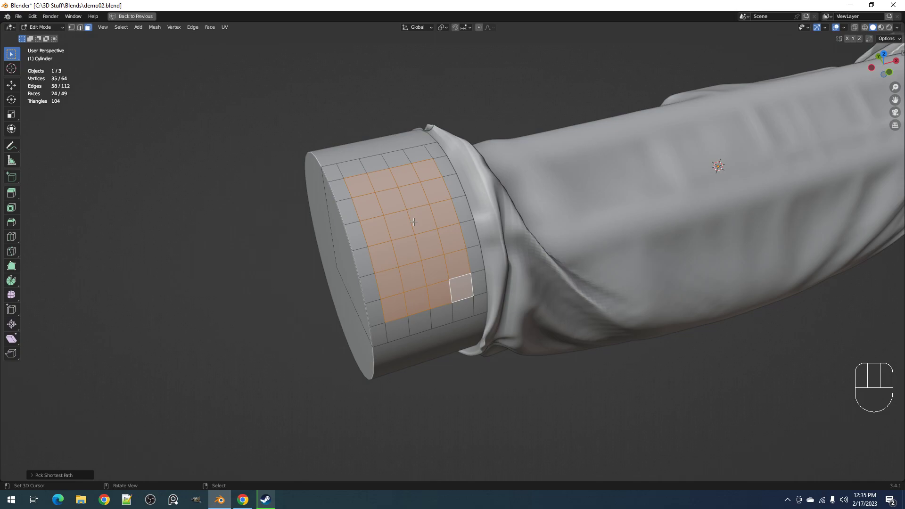
- Run Panel Cloth on the selected block of faces and set its subdivision cuts to 4
middle_click_drag(414, 221, 518, 229)
scroll(515, 224, "up", 1)
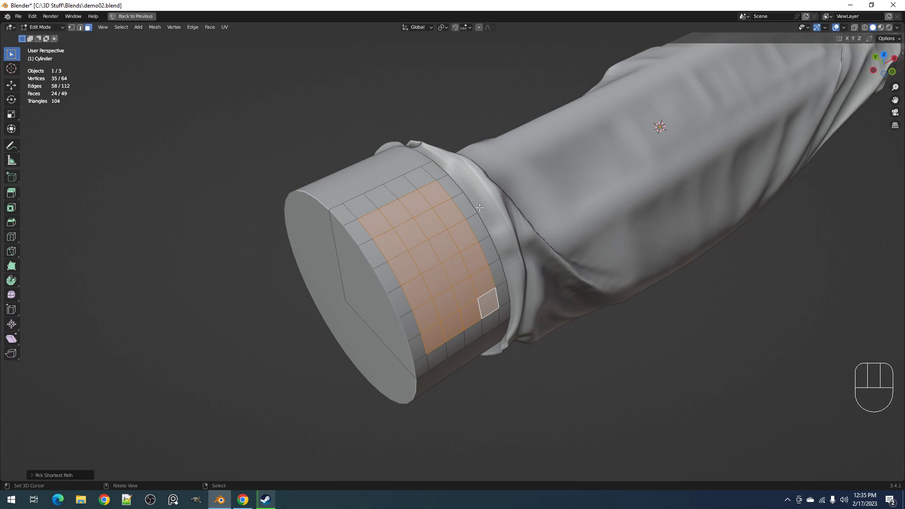
key("Tab")
key("shift+q")
scroll(620, 281, "up", 1, "ctrl")
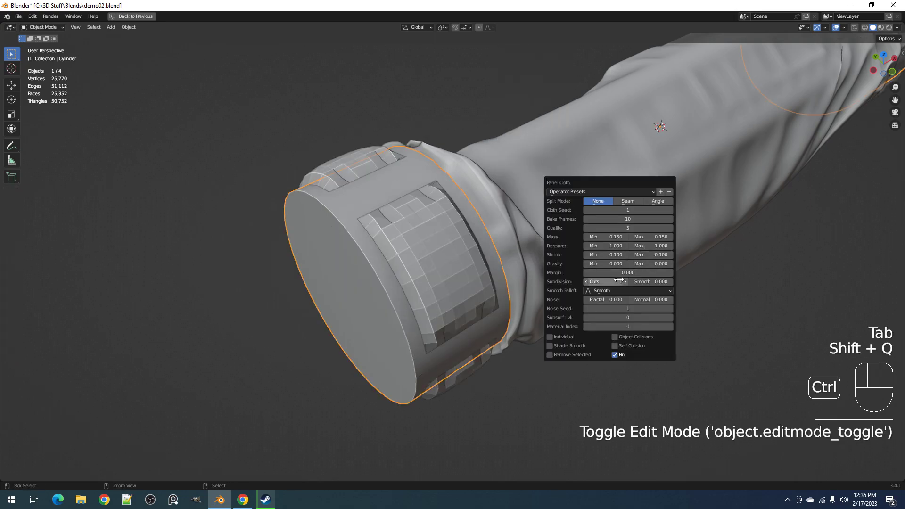
scroll(619, 281, "up", 2, "ctrl")
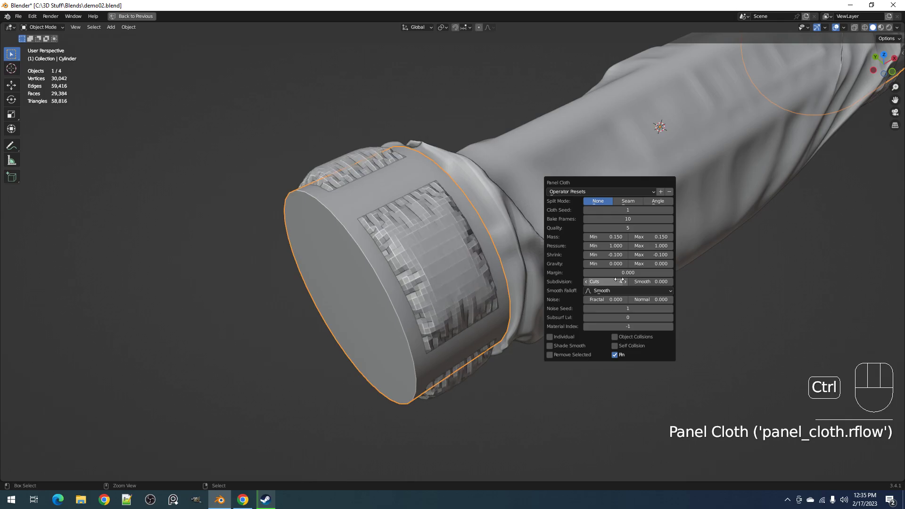
- Try a minimum and maximum pressure of 2 and then 5 on the panel cloth
scroll(619, 281, "up", 1, "ctrl")
scroll(490, 260, "down", 2)
mouse_move(505, 255)
middle_mouse_down()
mouse_move(491, 188)
mouse_move(499, 259)
middle_mouse_up()
key("F9")
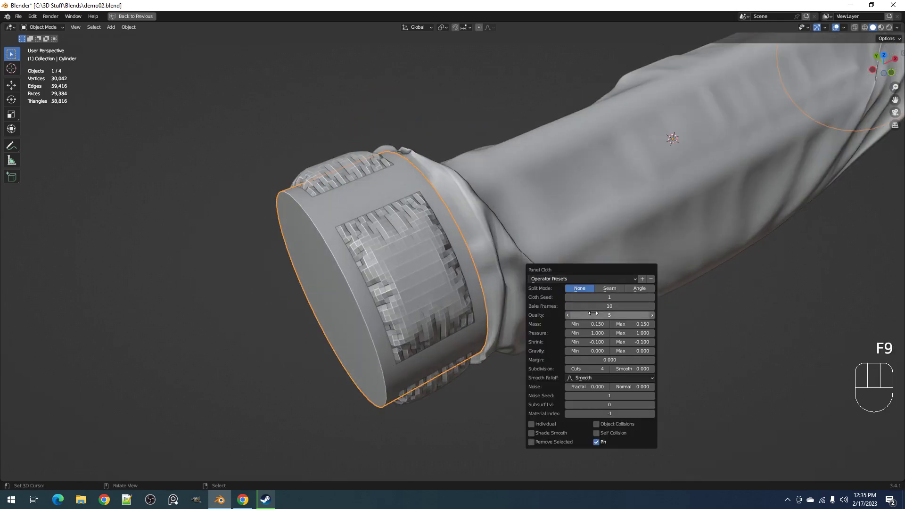
left_click(597, 332)
type("2")
key("Return")
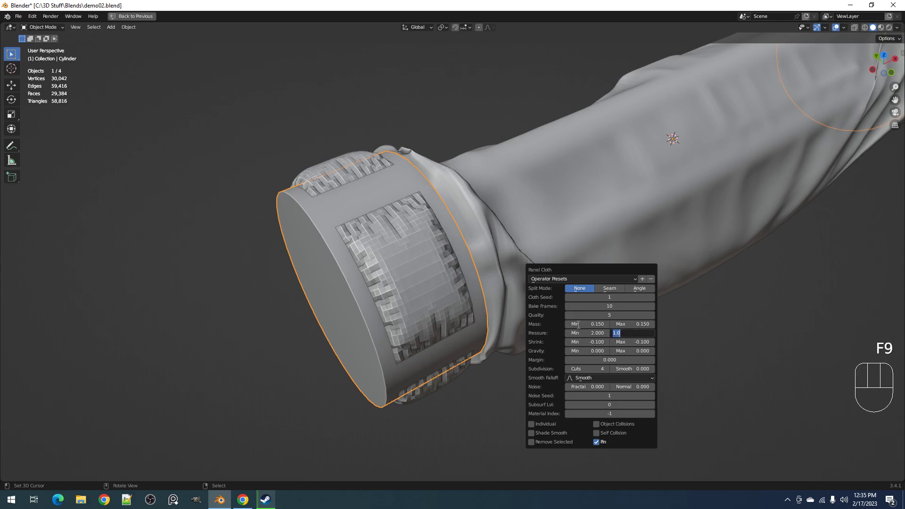
left_click(587, 332)
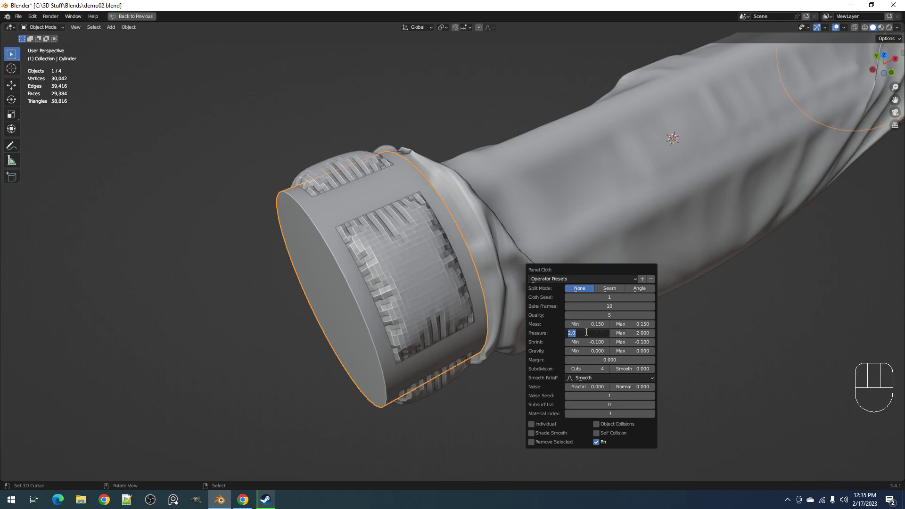
key("Return")
- Try maximum shrink values of 1 and -0.522, then enable Remove Selected and try a maximum shrink of 0.898
left_click_drag(631, 342, 797, 342)
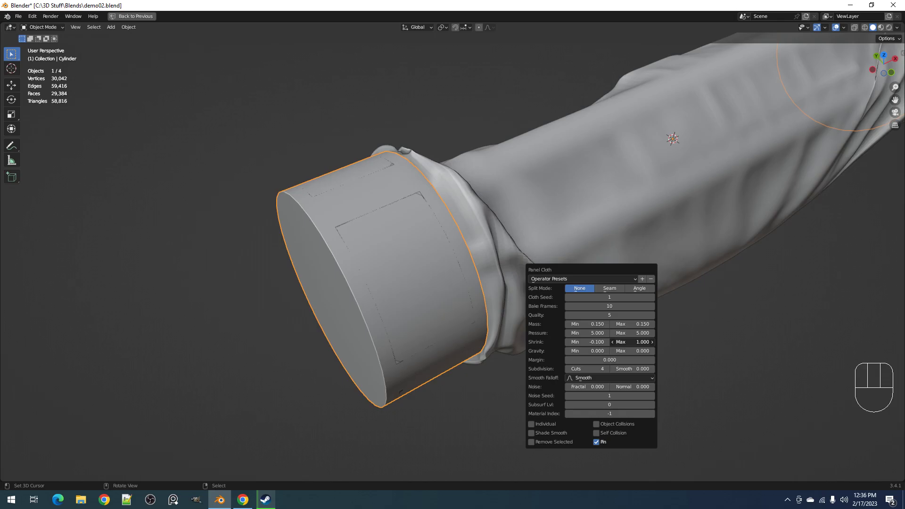
left_click_drag(738, 342, 614, 342)
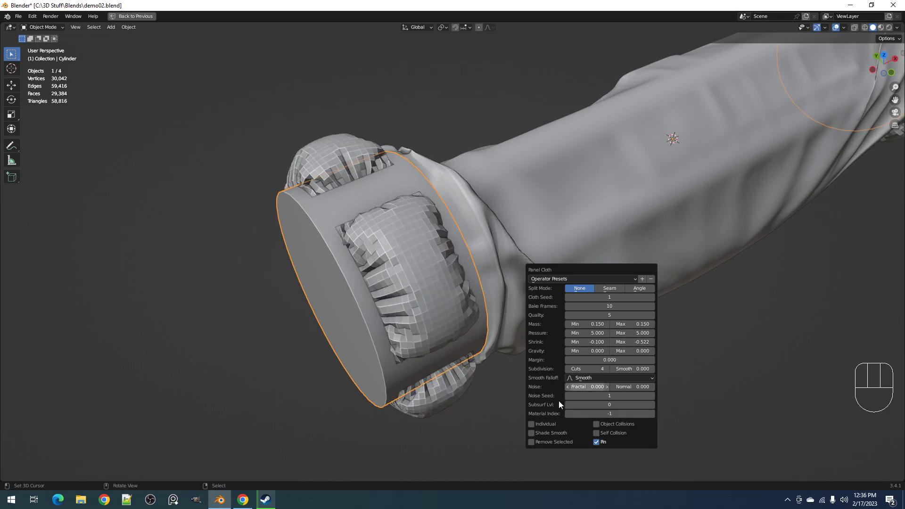
left_click(541, 442)
left_click_drag(632, 342, 736, 342)
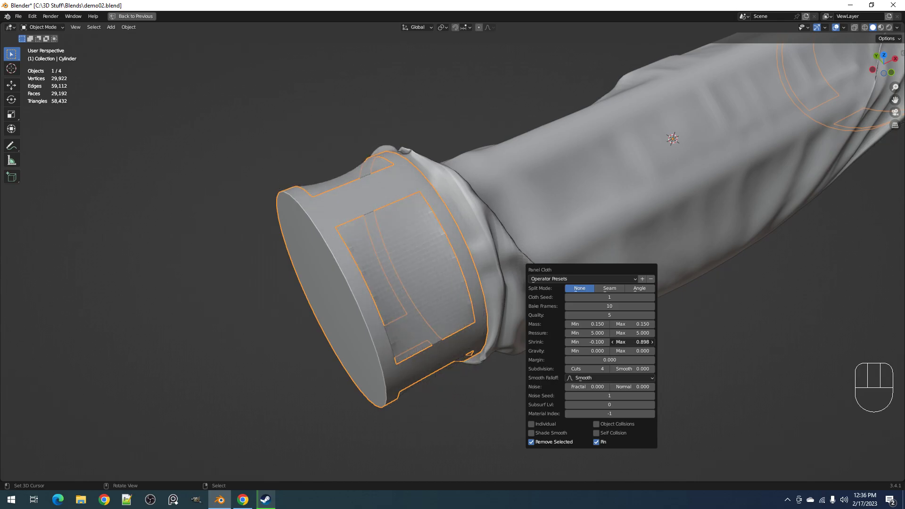
- Try sunken panels with a pressure range of 1.624 to -5.840 and a maximum shrink of -0.041
left_click_drag(633, 324, 627, 333)
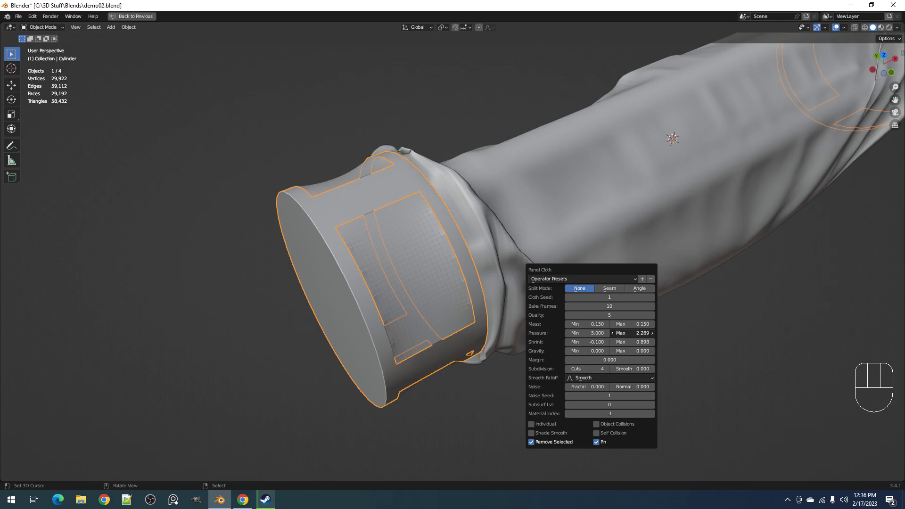
right_click(633, 333)
left_click_drag(633, 342, 580, 333)
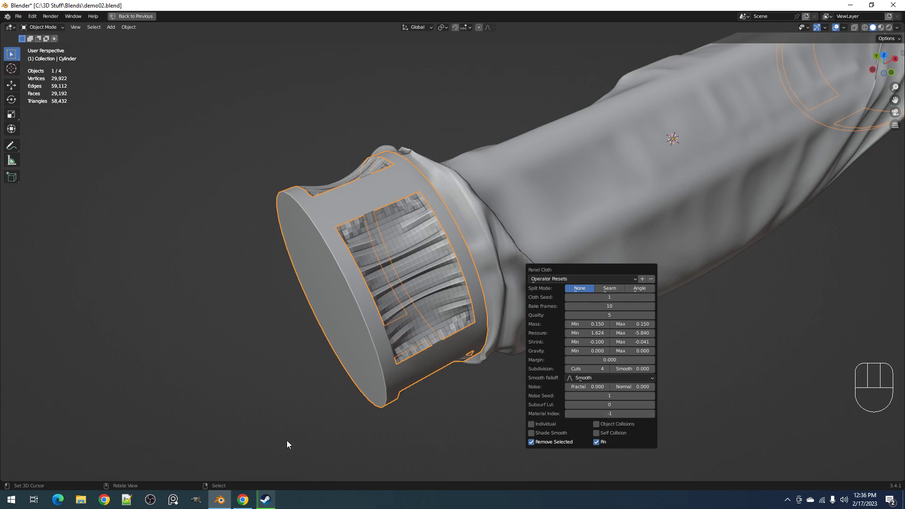
middle_click_drag(687, 178, 660, 176)
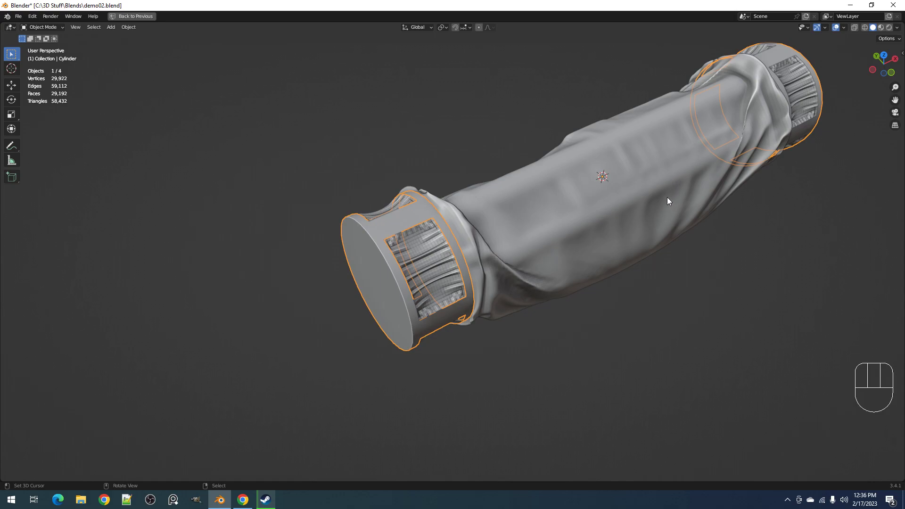
middle_click_drag(471, 245, 644, 213)
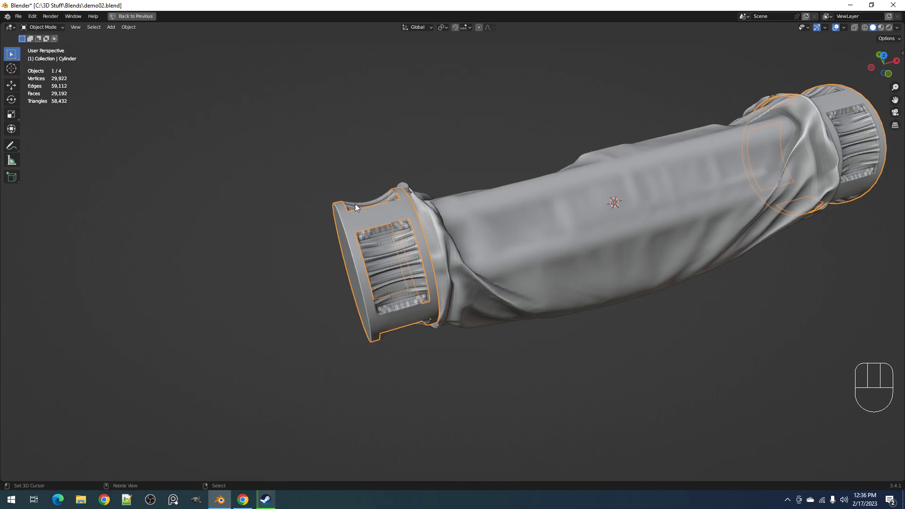
middle_click_drag(497, 256, 533, 250)
- Set the panel cloth's minimum and maximum pressure to 2 and disable Remove Selected
key("F9")
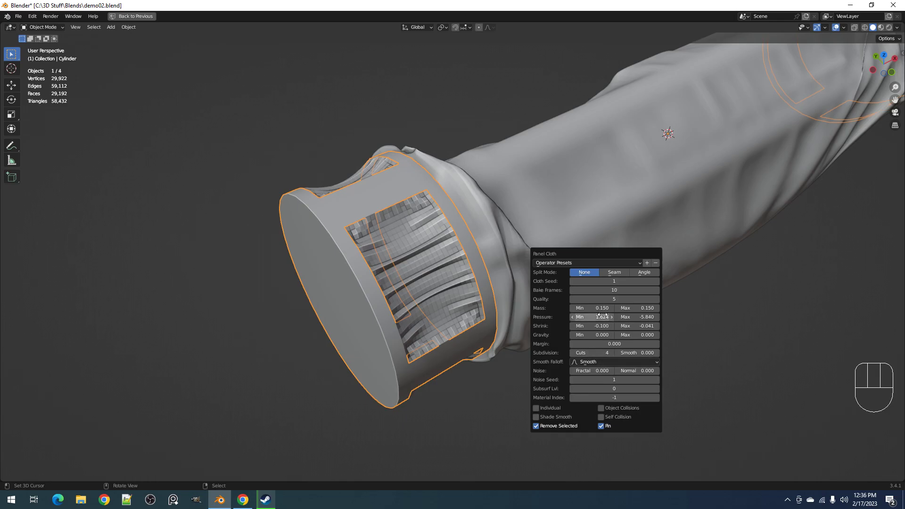
key("Return")
type("2")
key("Return")
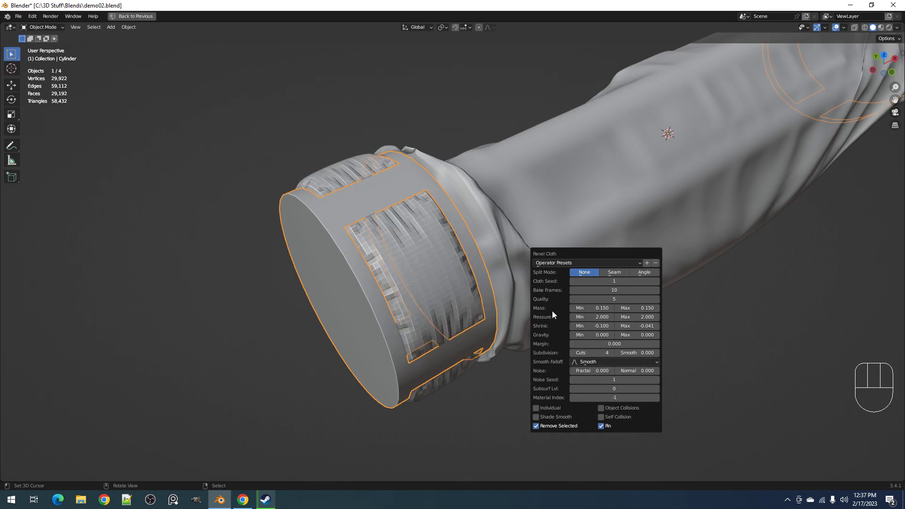
left_click(547, 426)
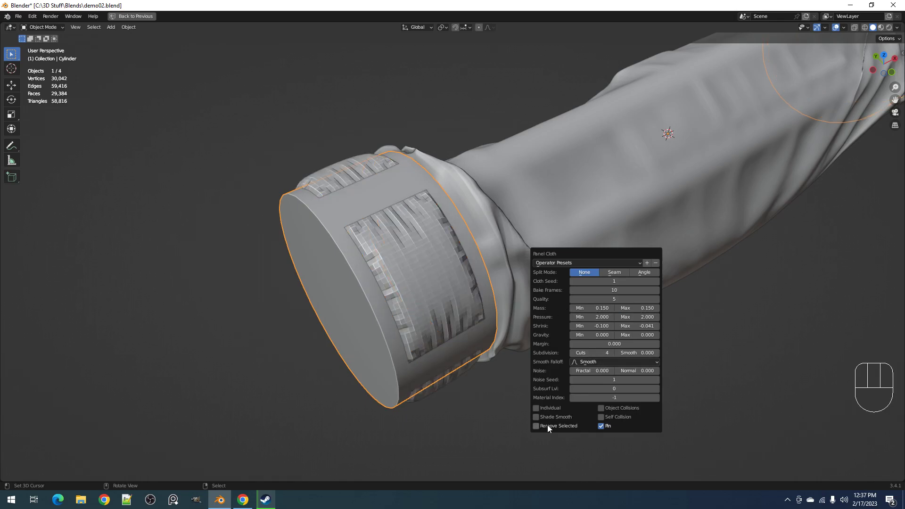
- Examine the wrinkled cloth panels on both cylinder ends from several angles
scroll(528, 325, "down", 4)
middle_click_drag(651, 279, 487, 233)
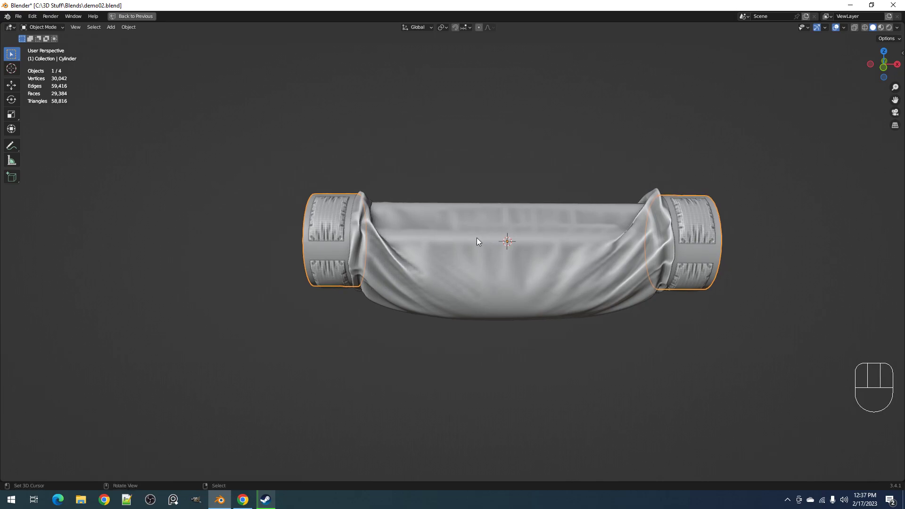
middle_click_drag(409, 203, 338, 267)
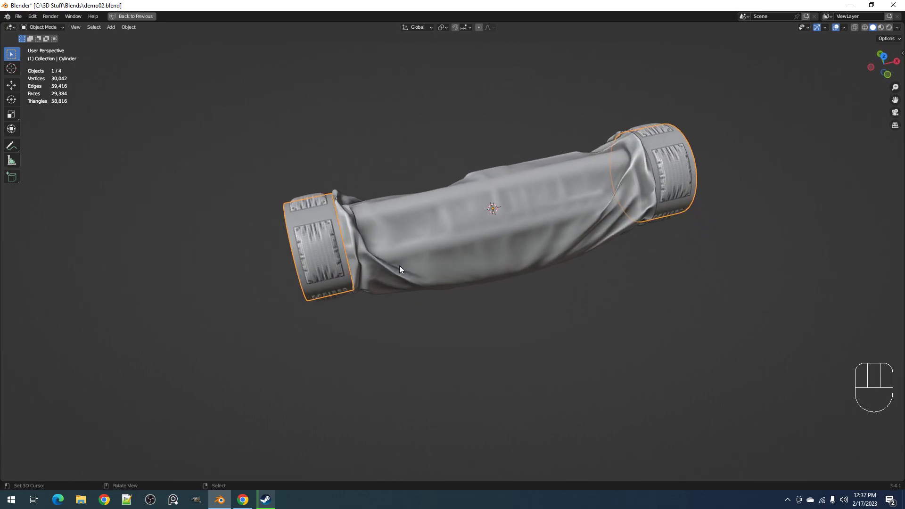
middle_click_drag(463, 234, 531, 259, "shift")
scroll(479, 268, "up", 3)
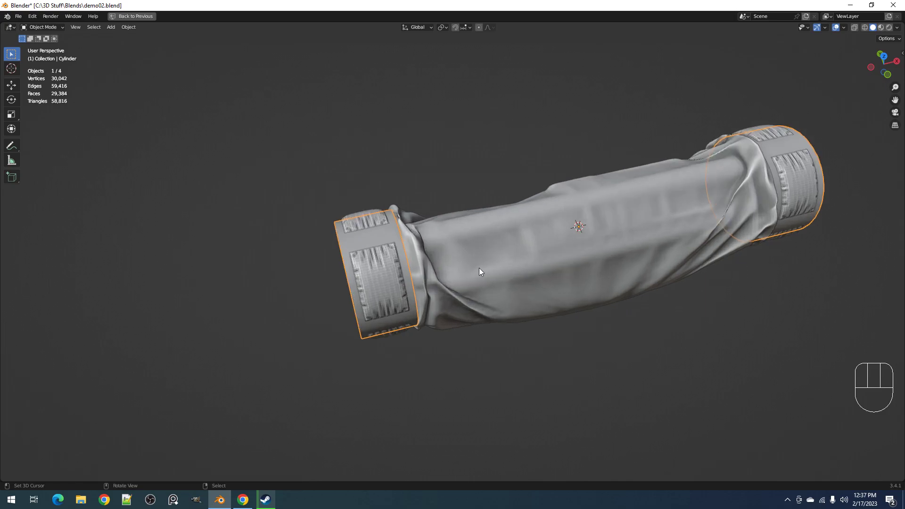
scroll(411, 253, "down", 2)
scroll(409, 253, "down", 2)
middle_click_drag(409, 253, 510, 247)
scroll(511, 248, "up", 2)
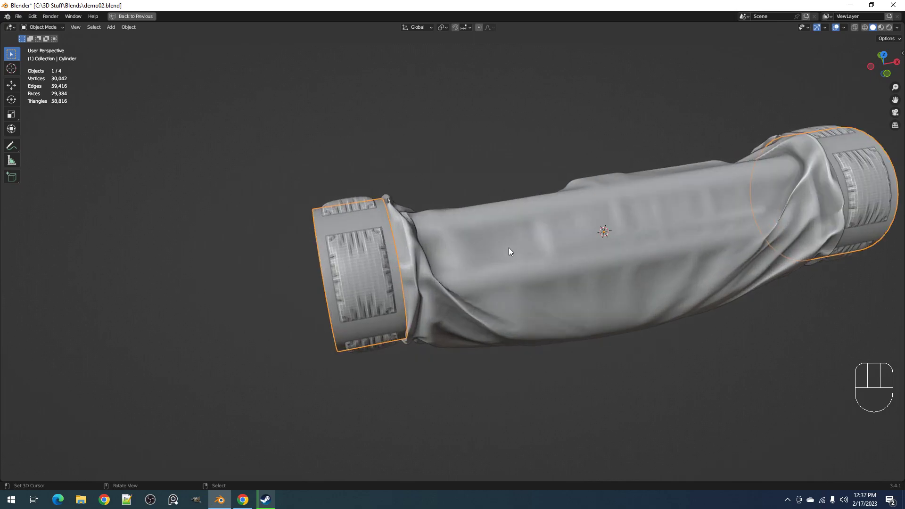
middle_click_drag(613, 250, 499, 258, "shift")
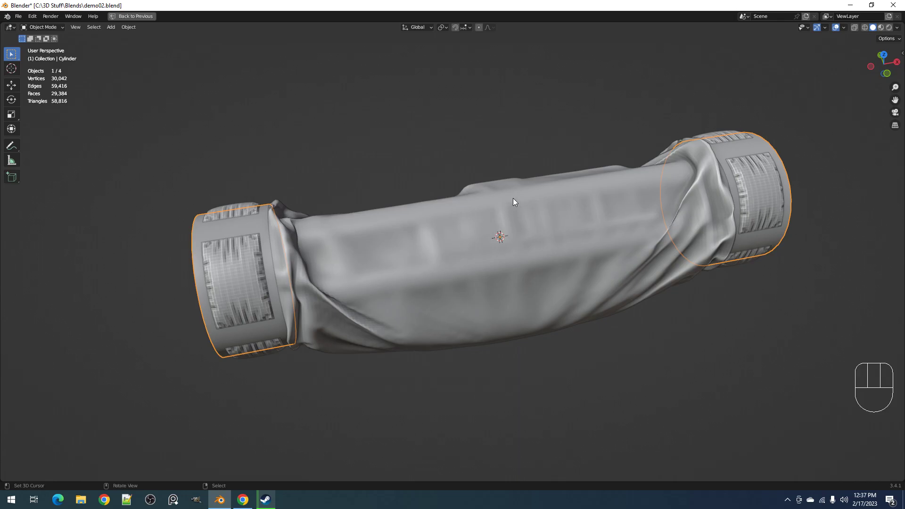
- Inspect the mesh of the cloth and the end panels in wireframe, then return to solid shading
key("F9")
key("shift+z")
middle_click_drag(458, 219, 504, 198)
mouse_move(552, 325)
middle_mouse_down()
mouse_move(552, 299)
mouse_move(557, 330)
mouse_move(624, 352)
mouse_move(519, 329)
middle_mouse_up()
key("shift+z")
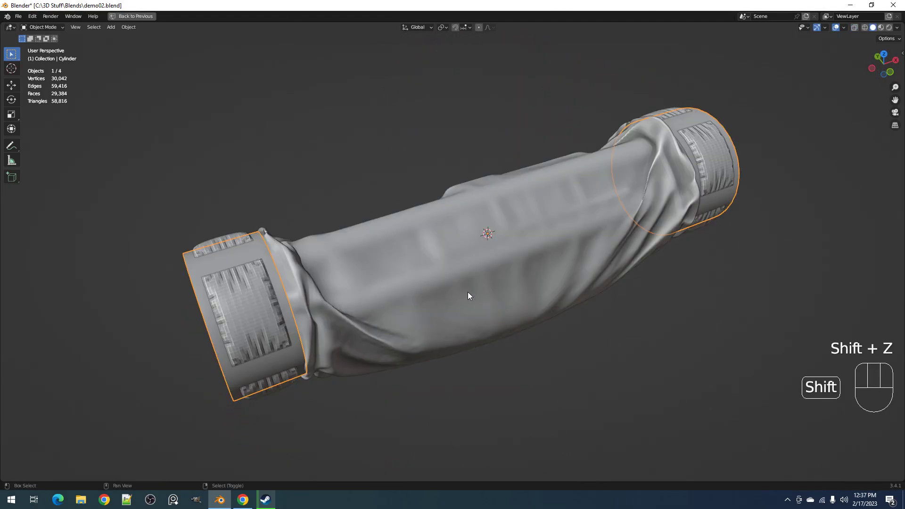
middle_click_drag(367, 292, 448, 265, "shift")
key("shift+z")
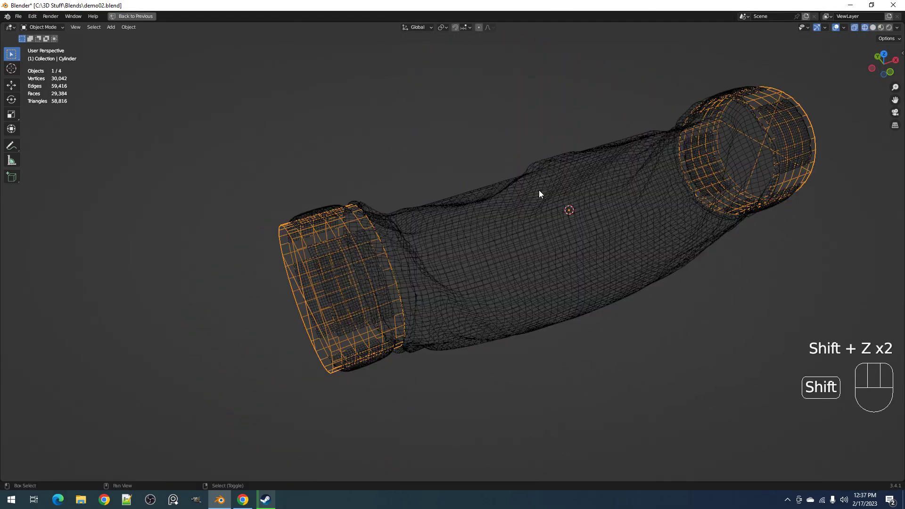
middle_click_drag(483, 223, 561, 266)
key("shift+z")
- Set the panel cloth's maximum shrink to -0.273 and its subsurf level to 1
scroll(467, 227, "up", 3)
key("F9")
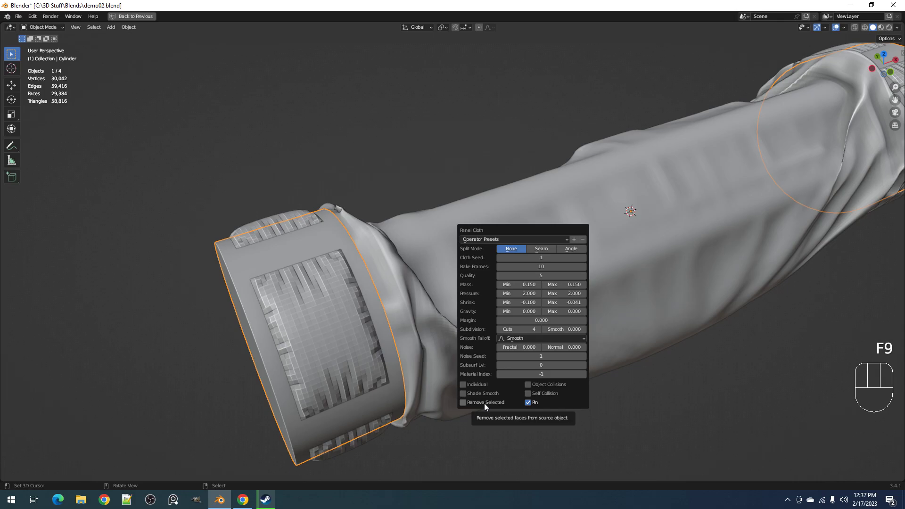
middle_click_drag(417, 316, 494, 268)
key("F9")
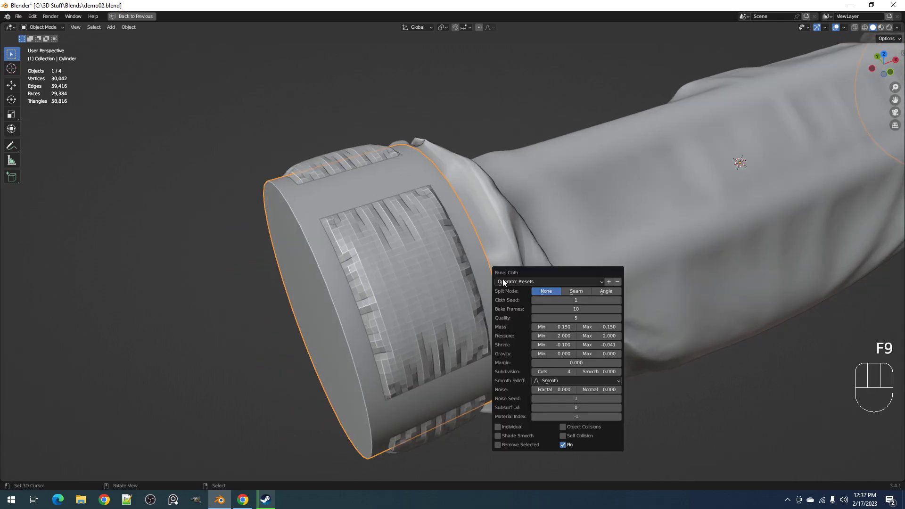
left_click(598, 326)
left_click_drag(598, 347, 580, 345)
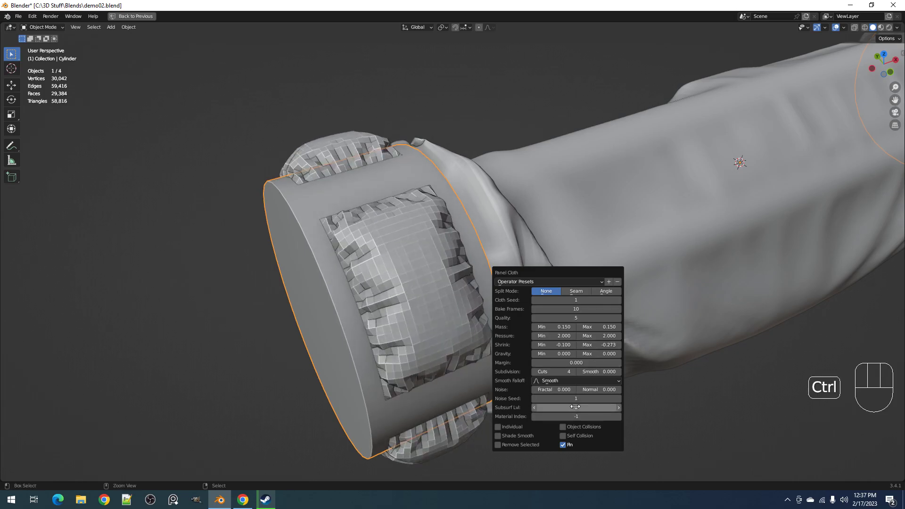
scroll(575, 407, "up", 1, "ctrl")
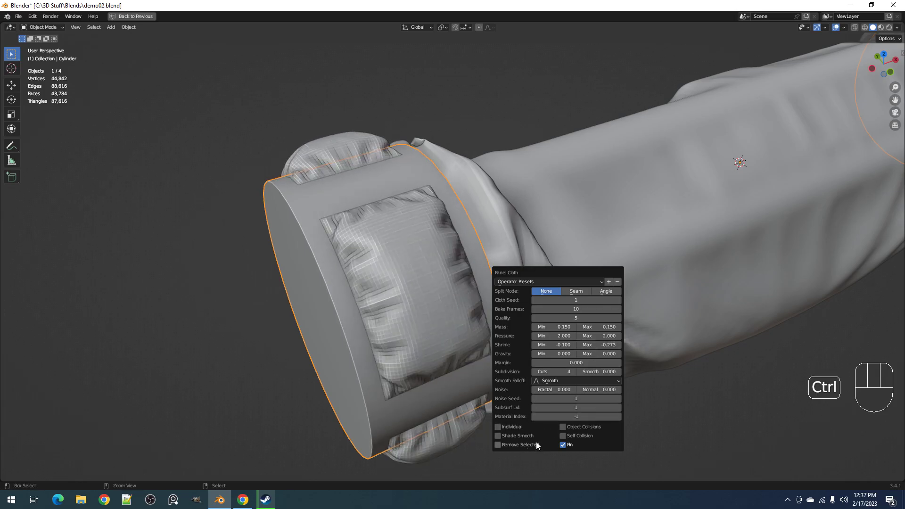
- Set the panel cloth's maximum shrink to -0.121 and its cloth seed to 9
left_click_drag(597, 346, 609, 345)
scroll(398, 314, "down", 3)
middle_click_drag(397, 314, 516, 299)
key("F9")
scroll(582, 330, "up", 8, "ctrl")
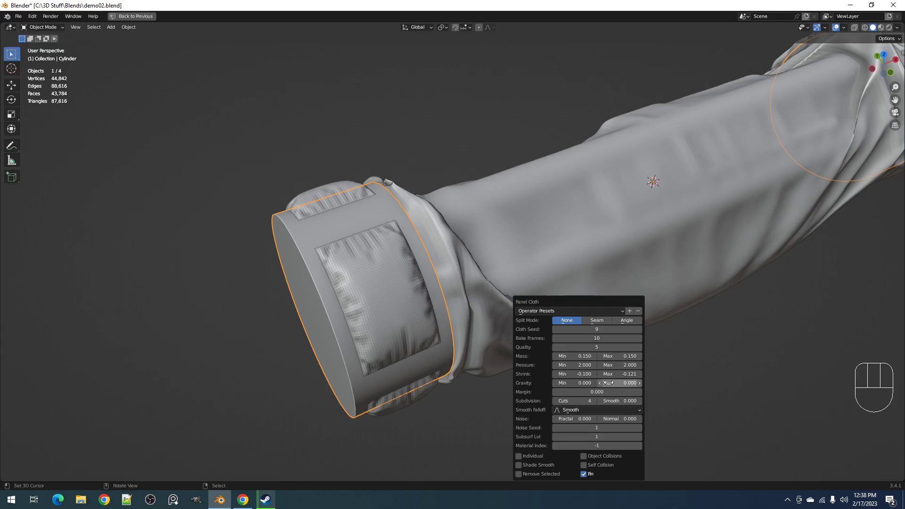
- Try a slight fractal noise of 0.002 on the cloth panels
left_click_drag(608, 356, 611, 353)
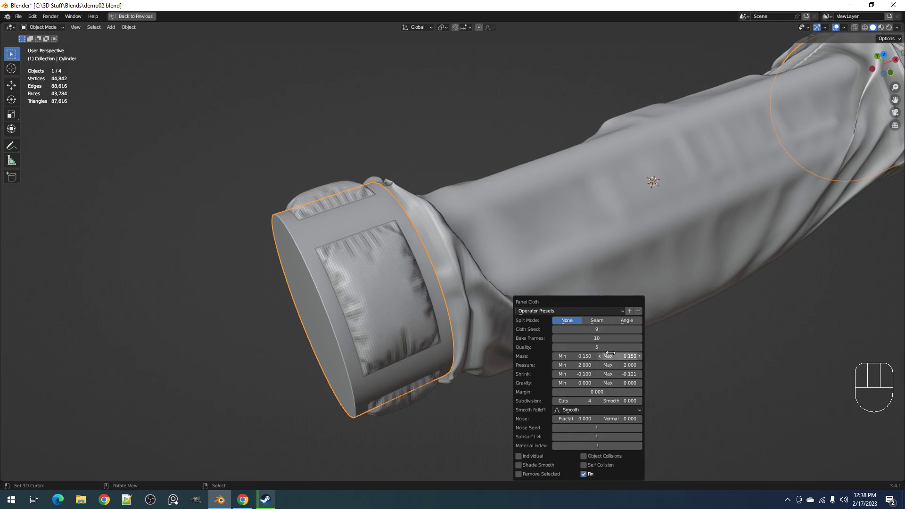
left_click_drag(572, 417, 574, 418, "ctrl")
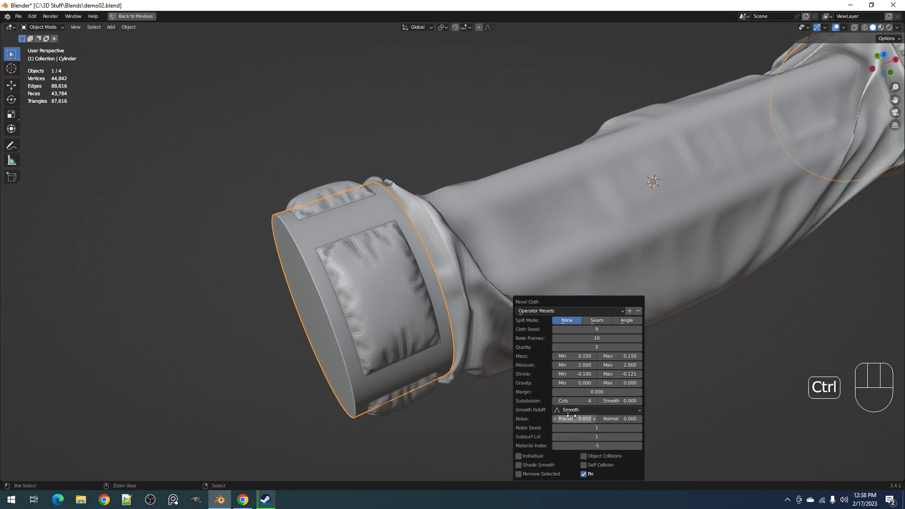
scroll(571, 416, "down", 2, "ctrl")
mouse_move(510, 299)
middle_mouse_down()
mouse_move(521, 295)
mouse_move(494, 234)
mouse_move(537, 224)
mouse_move(516, 282)
mouse_move(431, 262)
mouse_move(494, 256)
mouse_move(501, 285)
middle_mouse_up()
- Delete the generated panel cloth object and select the cylinder end beneath it
key("alt+a")
scroll(448, 279, "up", 4)
middle_click_drag(445, 279, 526, 267, "shift")
scroll(526, 267, "up", 3)
left_click(515, 257)
key("x")
left_click(515, 256)
- Check the cylinder's face selection in Edit Mode, then run Panel Cloth on it with 4 subdivision cuts
key("Tab")
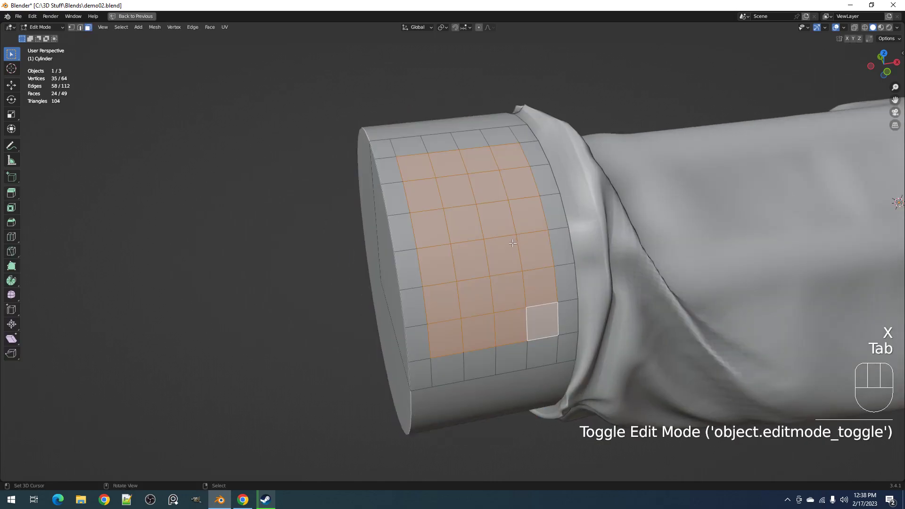
scroll(514, 243, "down", 2)
key("Tab")
key("shift+q")
left_click(609, 210)
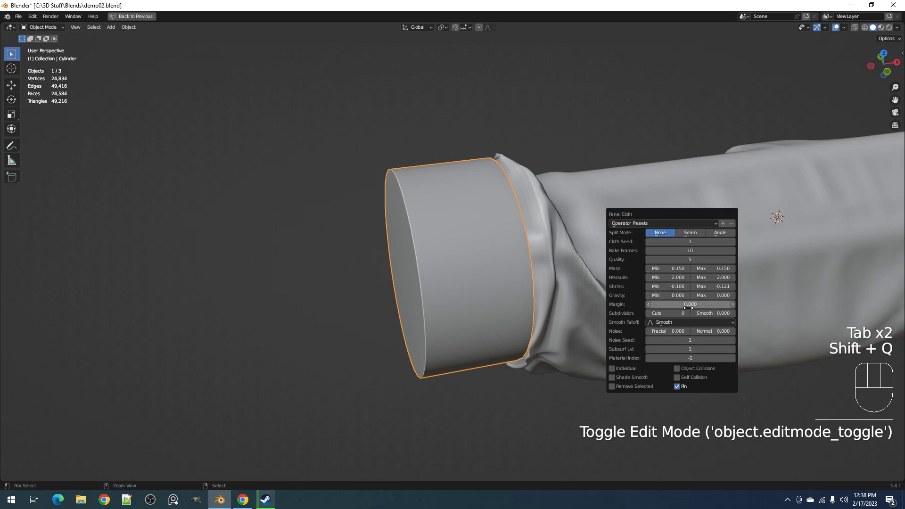
scroll(681, 313, "up", 3, "ctrl")
scroll(680, 313, "up", 1, "ctrl")
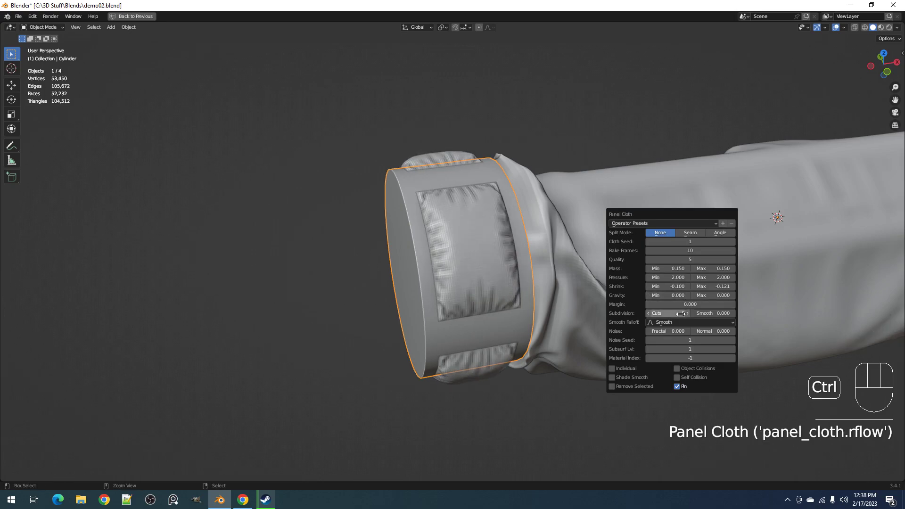
scroll(681, 314, "down", 2, "ctrl")
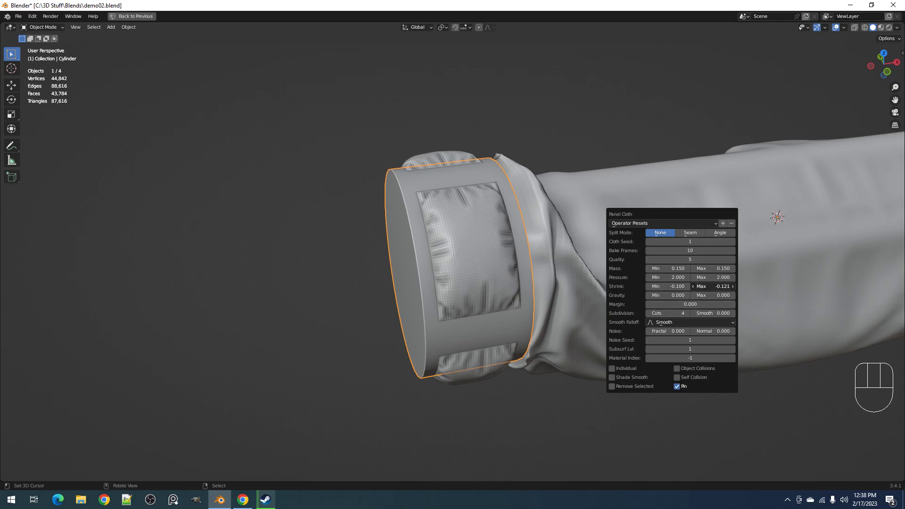
- Set the panel cloth's maximum shrink to -0.328 and raise its minimum and maximum pressure to 4, then to 10
left_click_drag(715, 286, 698, 286)
mouse_move(487, 301)
middle_mouse_down()
mouse_move(510, 262)
mouse_move(524, 270)
mouse_move(491, 312)
middle_mouse_up()
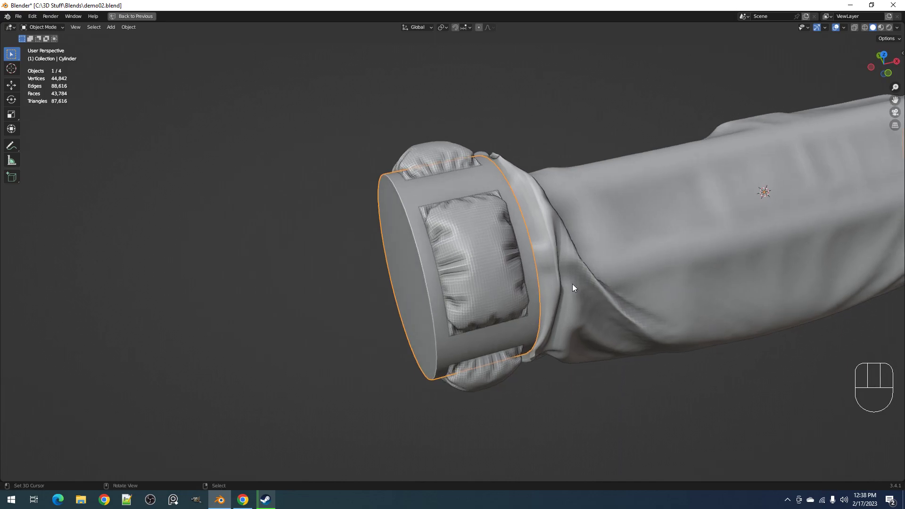
key("F9")
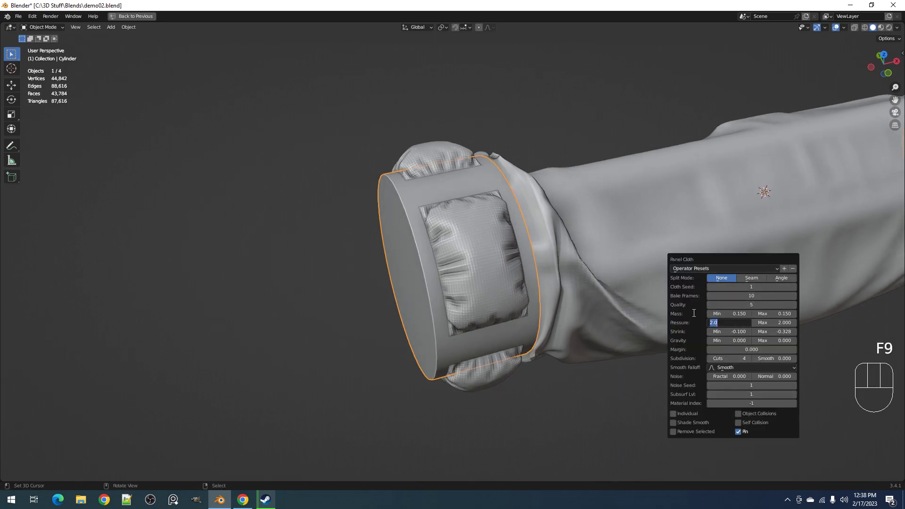
type("4")
key("Return")
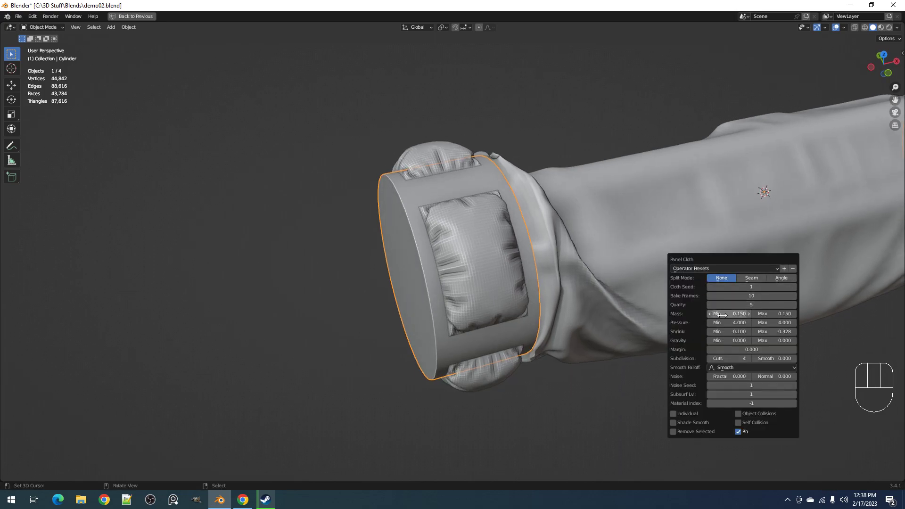
type("10")
key("Return")
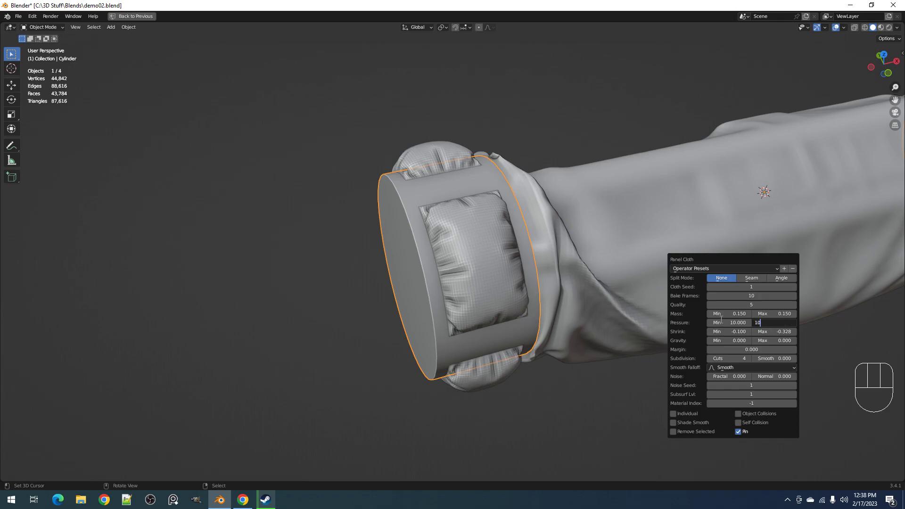
- Inset the end cap face of the mirrored cylinder about 0.23 m with the boundary option off
middle_click_drag(380, 263, 474, 224)
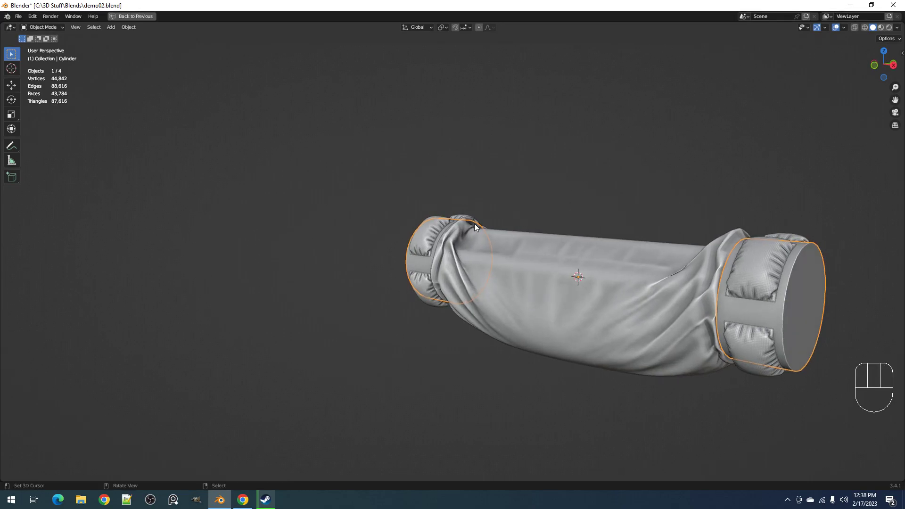
key("shift+alt+z")
middle_click_drag(418, 231, 495, 256)
scroll(500, 287, "up", 4)
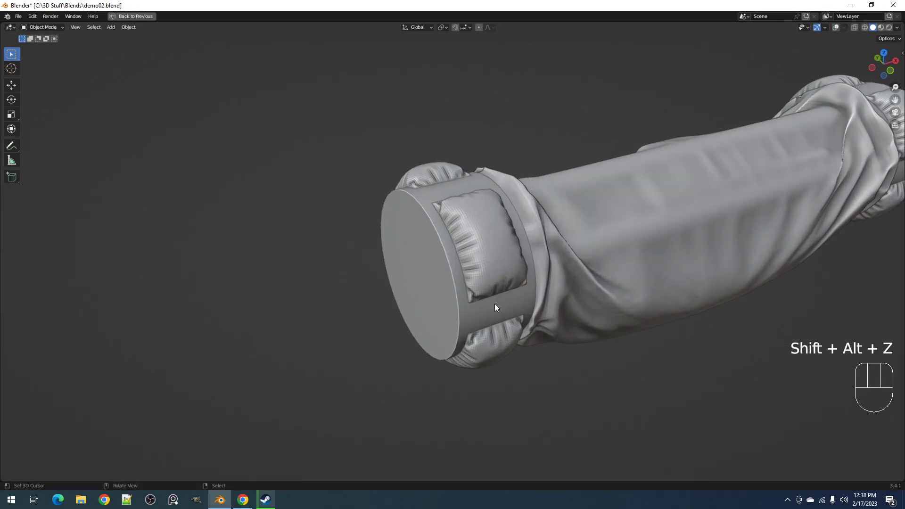
key("Tab")
key("shift+alt+z")
mouse_move(495, 304)
middle_mouse_down()
mouse_move(458, 273)
mouse_move(549, 280)
middle_mouse_up()
key("3")
left_click(458, 273)
key("i")
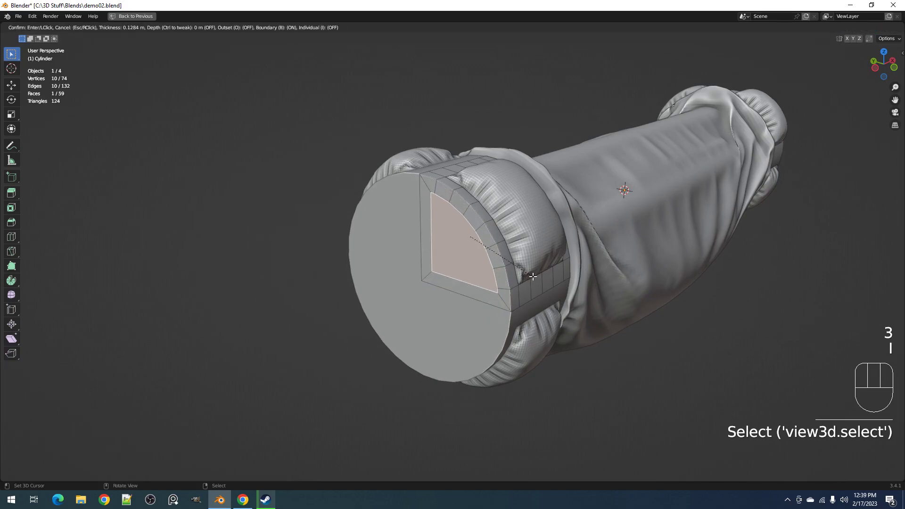
key("b")
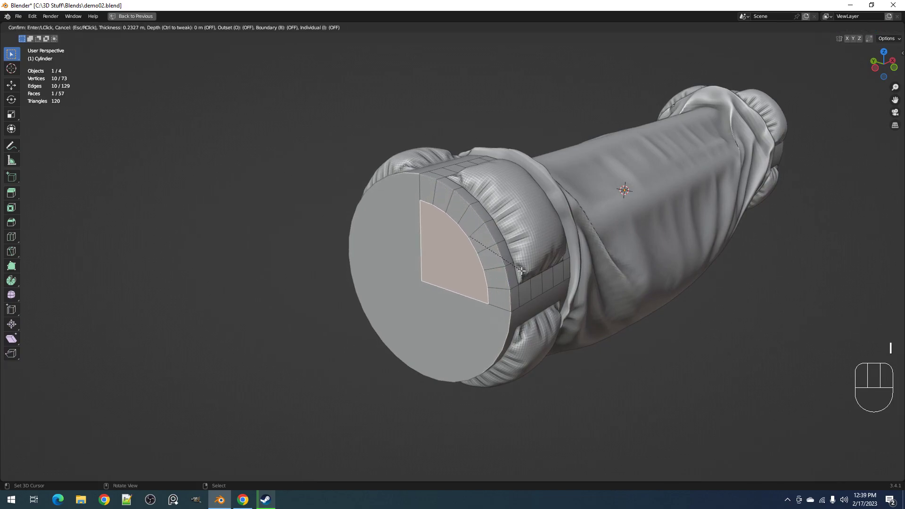
left_click(522, 271)
- Inset the cap face a second time and raise it outward with Shrink/Fatten into a tapered plug
key("i")
left_click(510, 268)
key("alt+s")
left_click(512, 258)
key("Tab")
middle_click_drag(511, 258, 480, 297)
scroll(542, 279, "up", 2)
key("Tab")
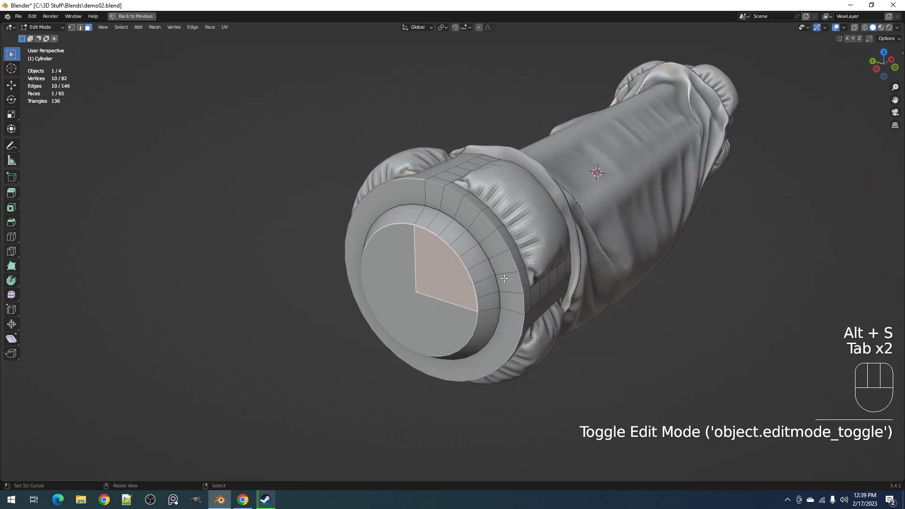
- Inset the raised cap face toward its centre and clear the face selection
key("i")
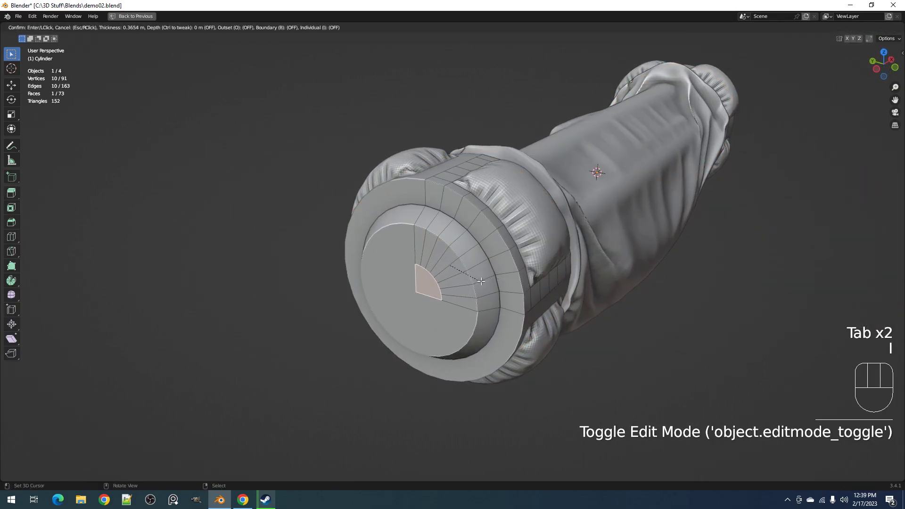
left_click(475, 282)
key("KP_3")
key("alt+a")
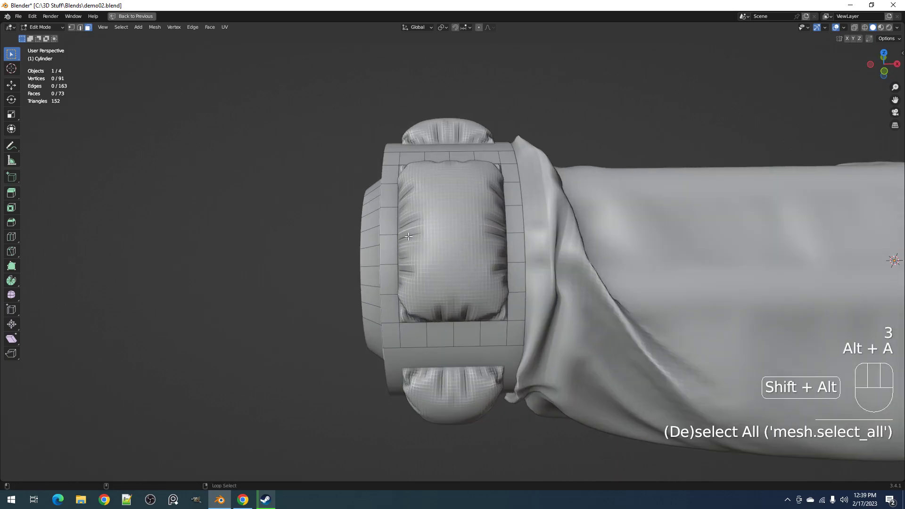
- Select the frame of faces surrounding the cloth panel on the cylinder's side, along all four edges
left_click(392, 195, "alt+shift")
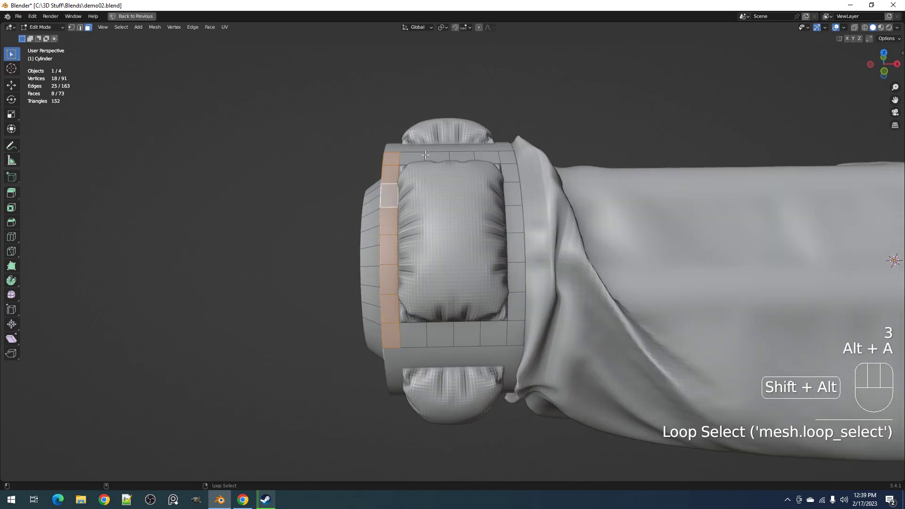
right_click(411, 157, "shift")
right_click(507, 158, "ctrl")
right_click(511, 173, "shift")
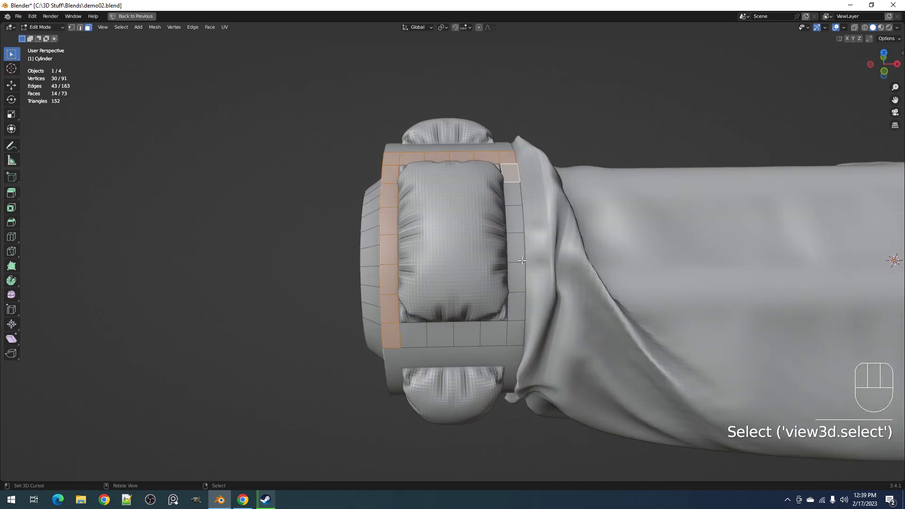
right_click(516, 334, "ctrl")
right_click(433, 337, "shift")
right_click(438, 335, "shift")
right_click(467, 335, "shift")
right_click(492, 334, "shift")
- Add the flat outer ring of faces on the end cap to the selection and return to Object Mode
middle_click_drag(492, 334, 533, 273)
right_click(427, 190, "shift")
right_click(493, 307, "ctrl")
key("Tab")
- Run Random Loop Extrude on the selected cylinder faces with loops 1, 2 and 3 enabled
middle_click_drag(492, 307, 547, 237)
key("shift+q")
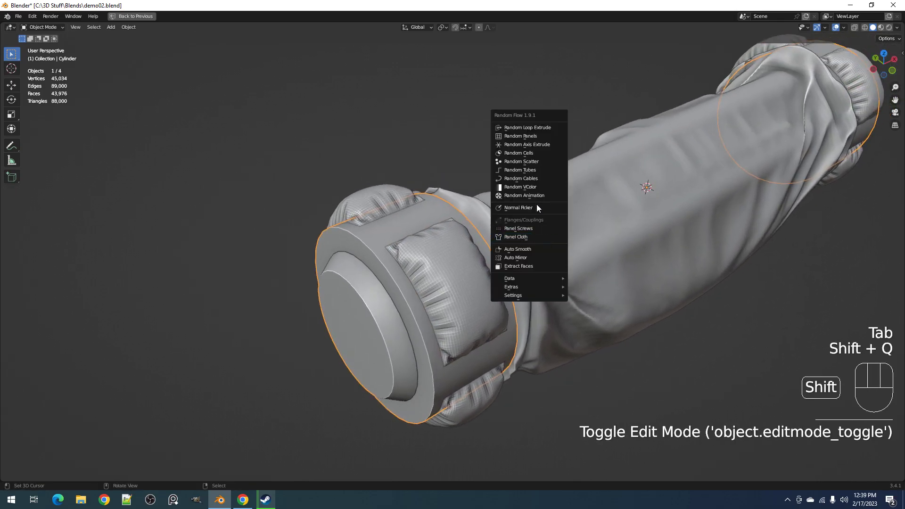
left_click(520, 128)
left_click(534, 163, "shift")
left_click(557, 161, "shift")
left_click(583, 161, "shift")
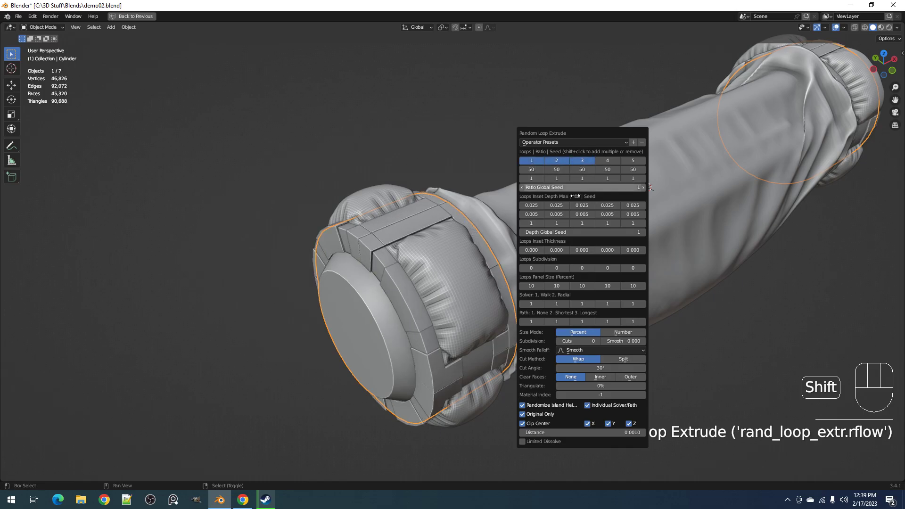
- Set the loop extrude's clip center distance to 0.003 and its subdivision cuts to 5
key("ctrl")
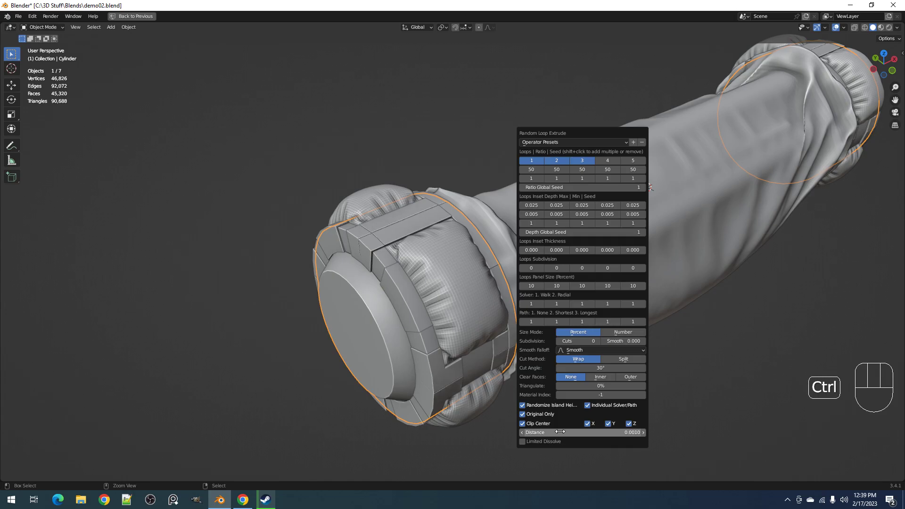
middle_click_drag(380, 214, 480, 281)
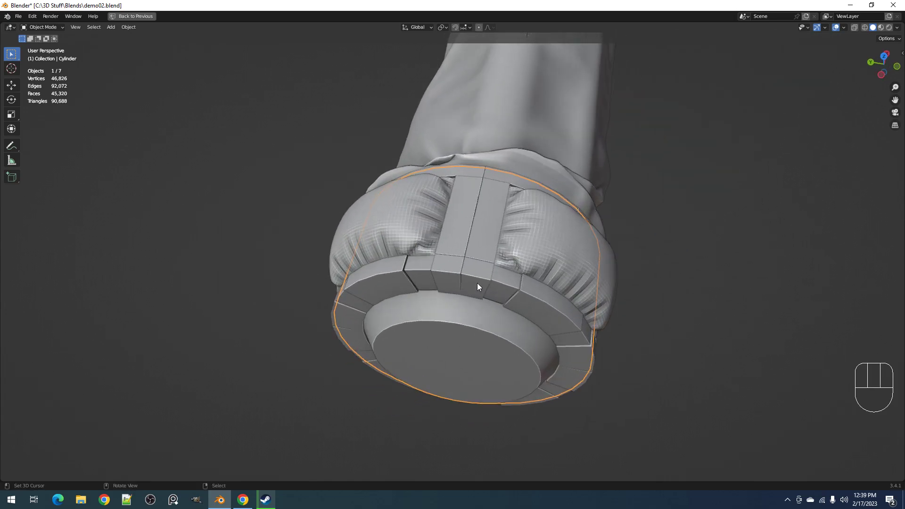
middle_click_drag(480, 164, 471, 189, "shift")
key("F9")
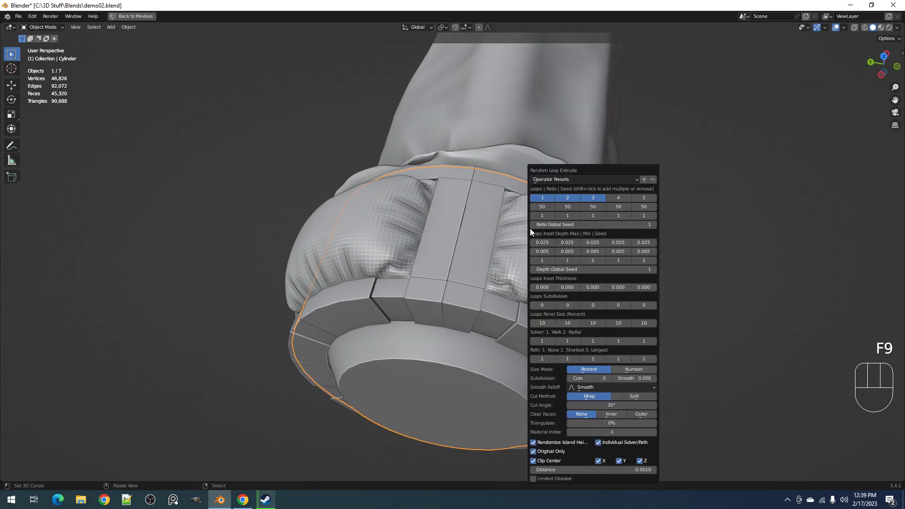
scroll(610, 469, "up", 2, "ctrl")
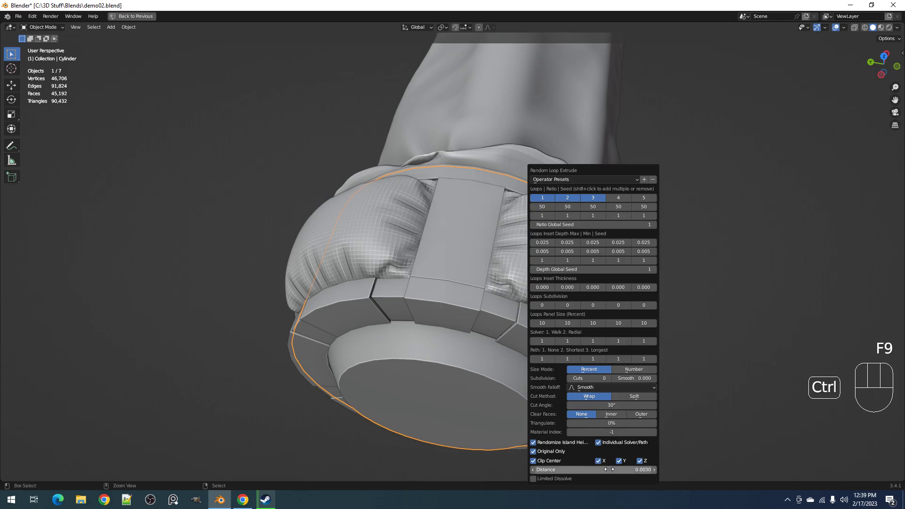
scroll(590, 379, "up", 3, "ctrl")
scroll(590, 378, "up", 2, "ctrl")
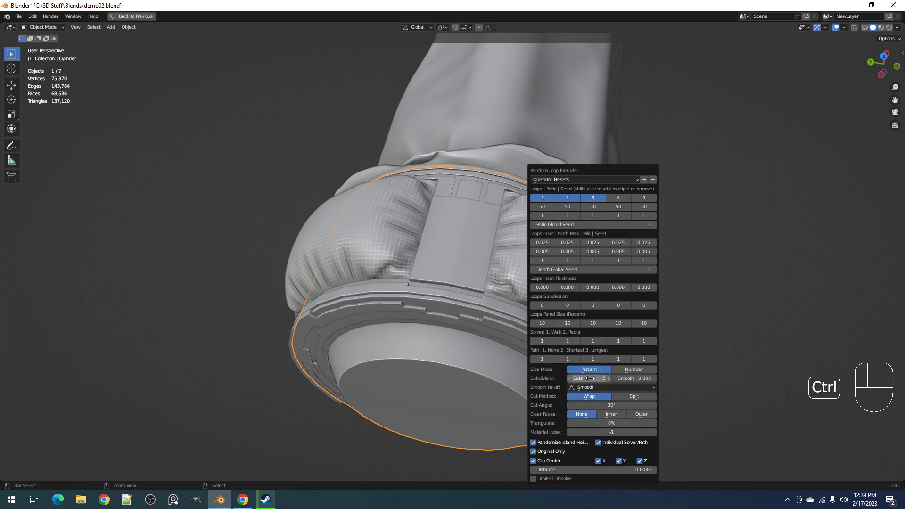
- Set the panel size of the first three loops to 5 percent each
left_click(543, 324)
type("5")
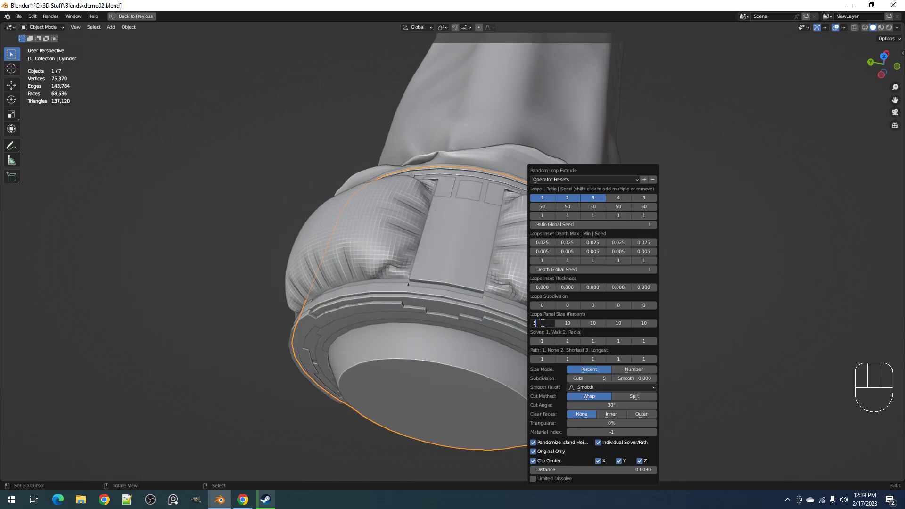
key("Tab")
type("5")
key("Tab")
type("5")
key("Return")
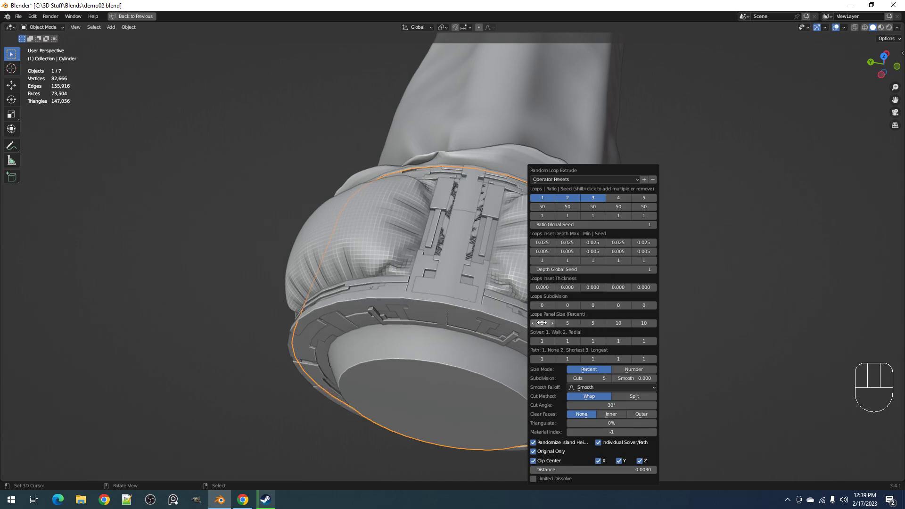
- Hide the overlays and set the maximum inset depth to 0.030 for loop 1 and 0.027 for loop 2
scroll(387, 319, "down", 2)
middle_click_drag(387, 319, 549, 236)
key("shift+alt+z")
key("F9")
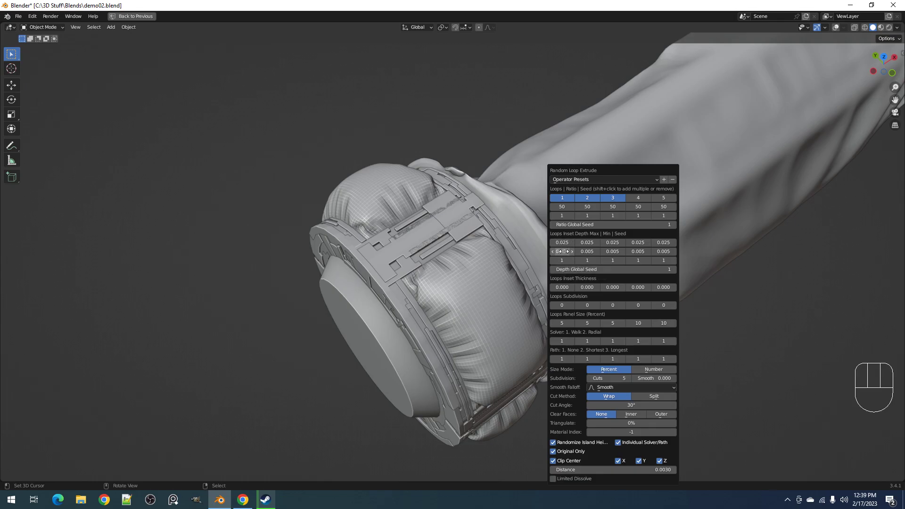
left_click(391, 253)
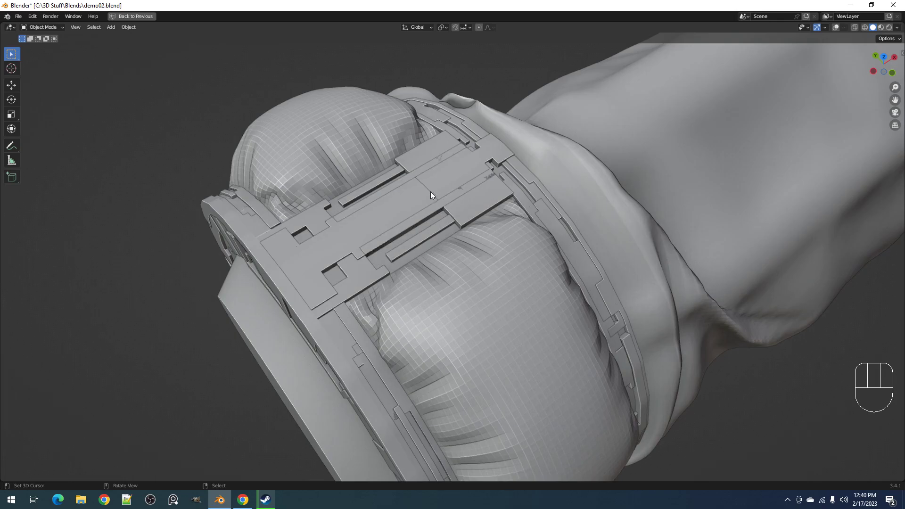
scroll(443, 188, "down", 2)
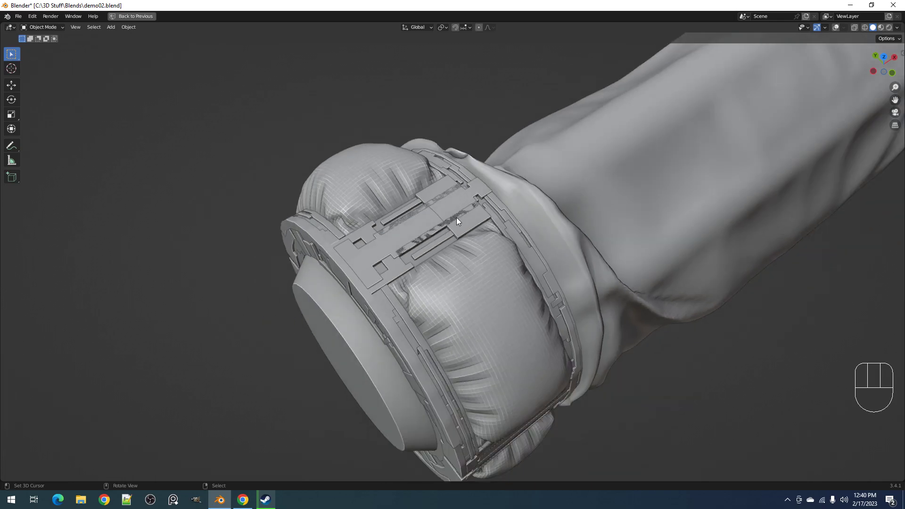
key("F9")
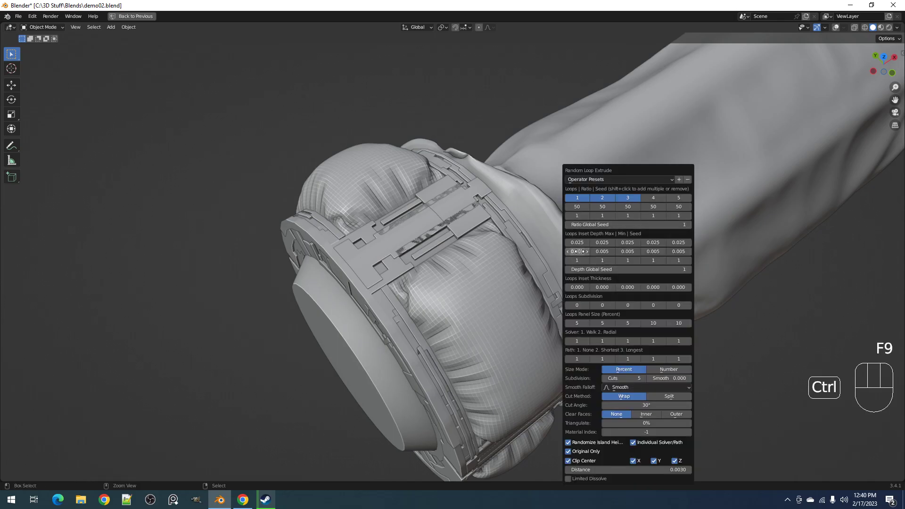
scroll(578, 243, "up", 3, "ctrl")
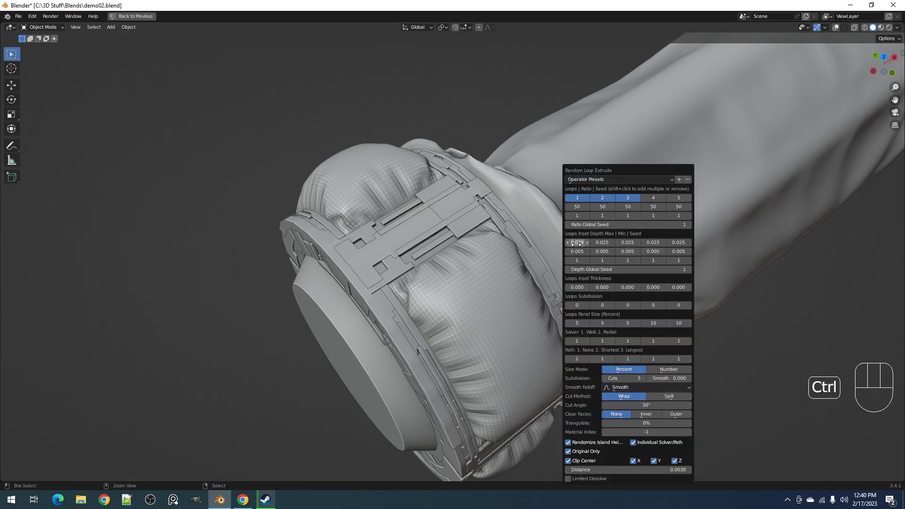
scroll(577, 244, "down", 1, "ctrl")
scroll(599, 243, "up", 1, "ctrl")
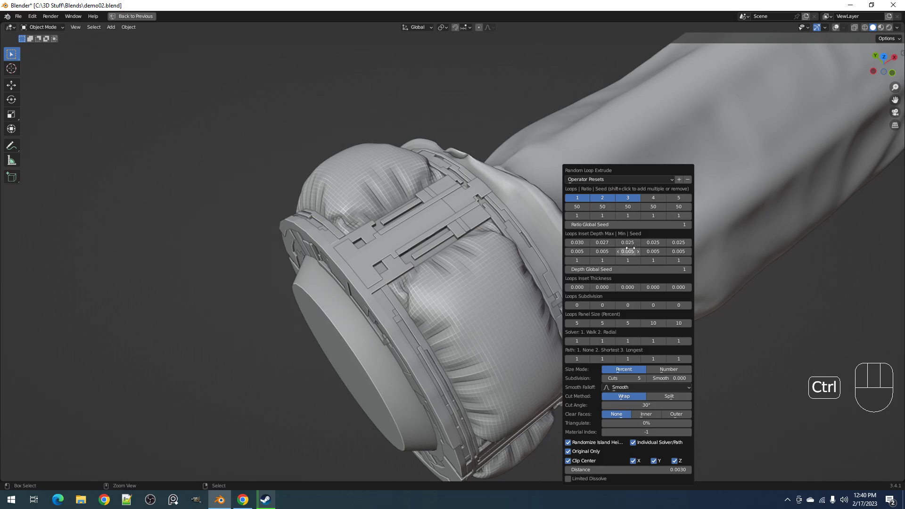
- Compare several depth global seeds on the cylinder's ring panels and settle on seed 2
middle_click_drag(557, 274, 507, 268)
key("F9")
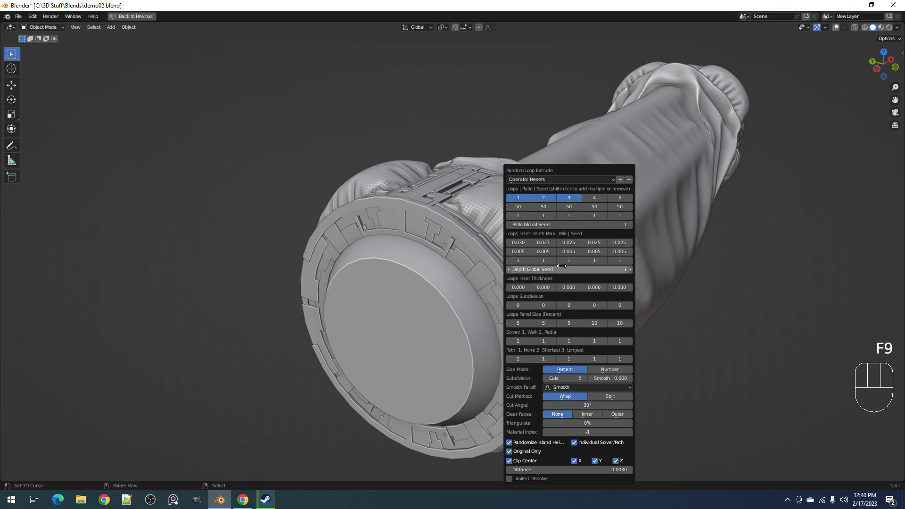
scroll(562, 268, "up", 5, "ctrl")
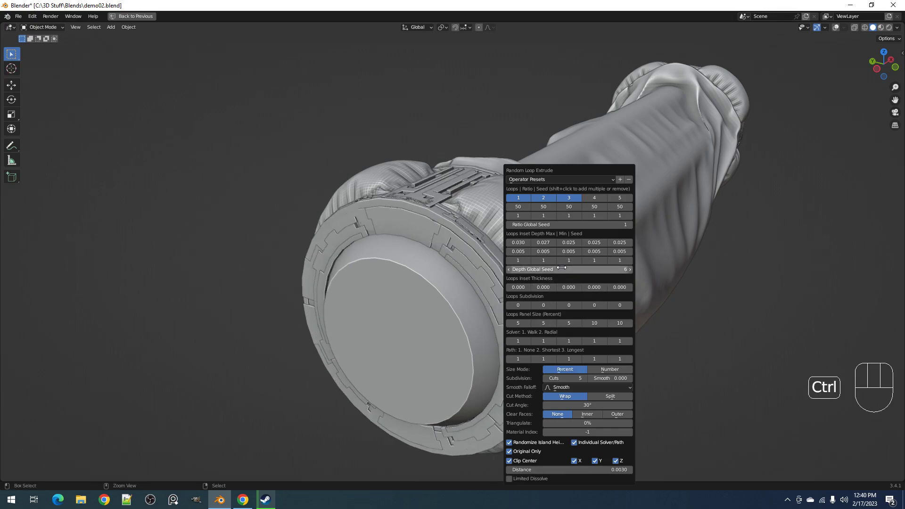
scroll(562, 267, "down", 1, "ctrl")
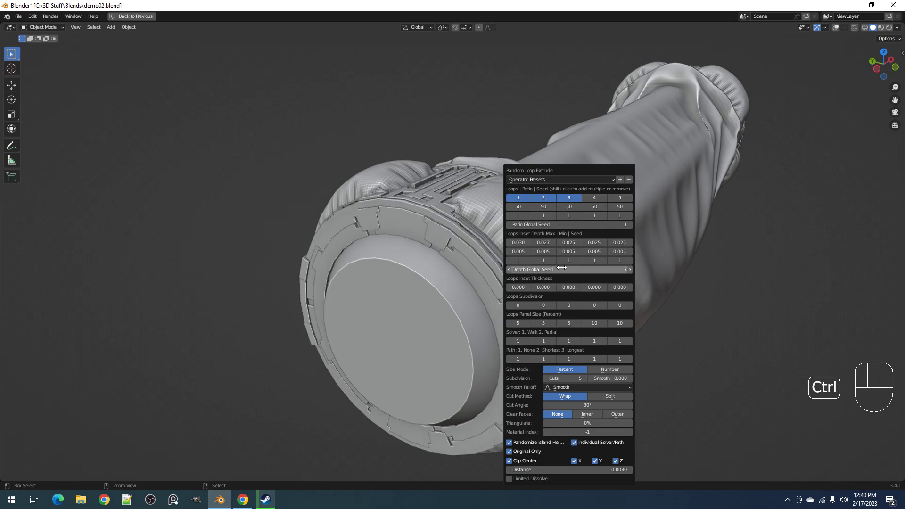
scroll(562, 268, "down", 3, "ctrl")
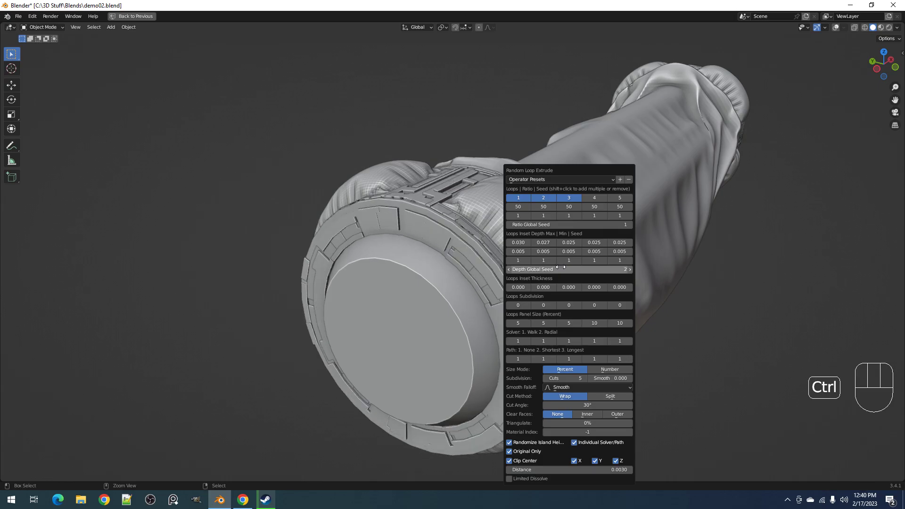
- Compare subdivision levels for the first extrude loop and set it to 2
middle_click_drag(386, 285, 555, 274)
key("F9")
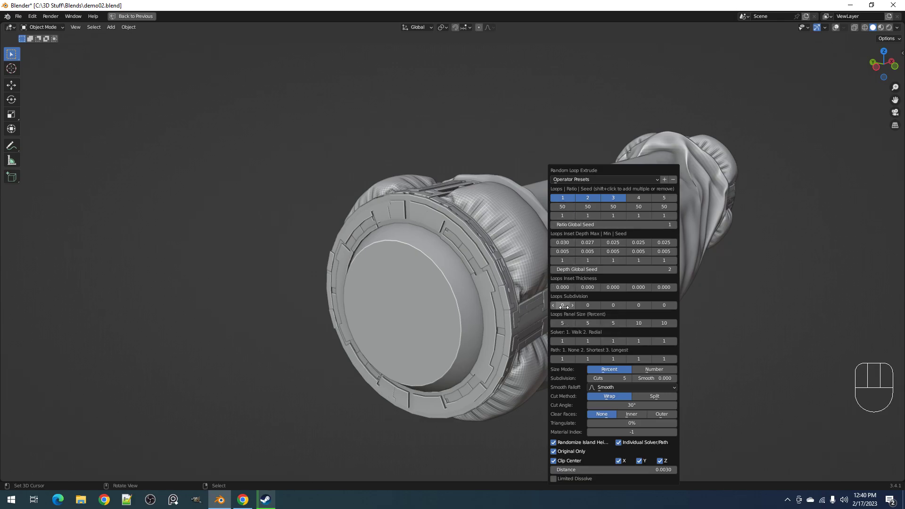
scroll(562, 306, "up", 1, "ctrl")
scroll(562, 306, "up", 1, "ctrl")
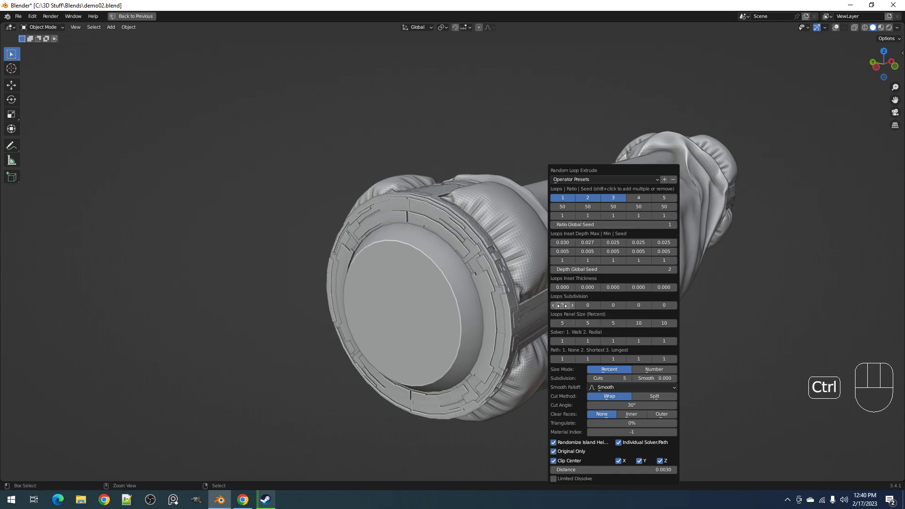
scroll(562, 305, "up", 1, "ctrl")
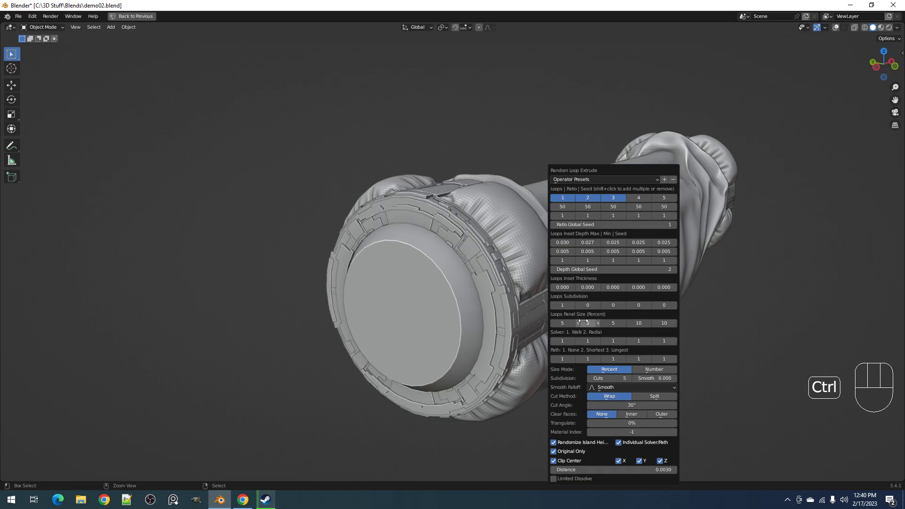
scroll(589, 306, "up", 1, "ctrl")
scroll(588, 306, "down", 1, "ctrl")
scroll(567, 306, "down", 1, "ctrl")
scroll(566, 306, "up", 1, "ctrl")
scroll(564, 310, "up", 1, "ctrl")
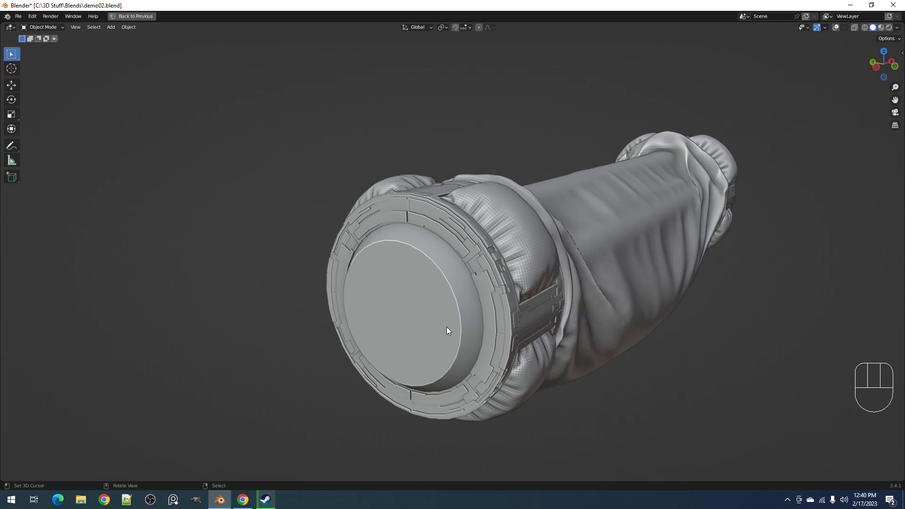
- Keep the first loop's subdivision at 2 and set the overall subdivision cuts to 4
key("F9")
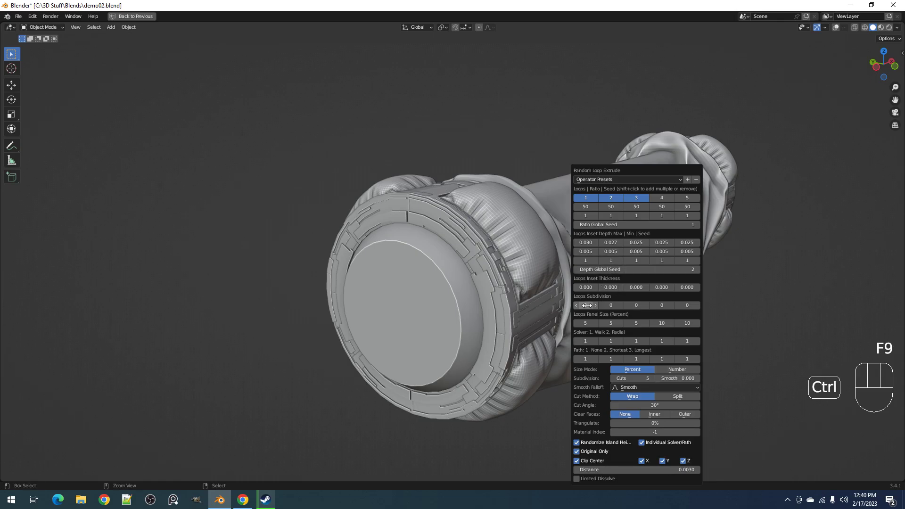
scroll(587, 305, "up", 2, "ctrl")
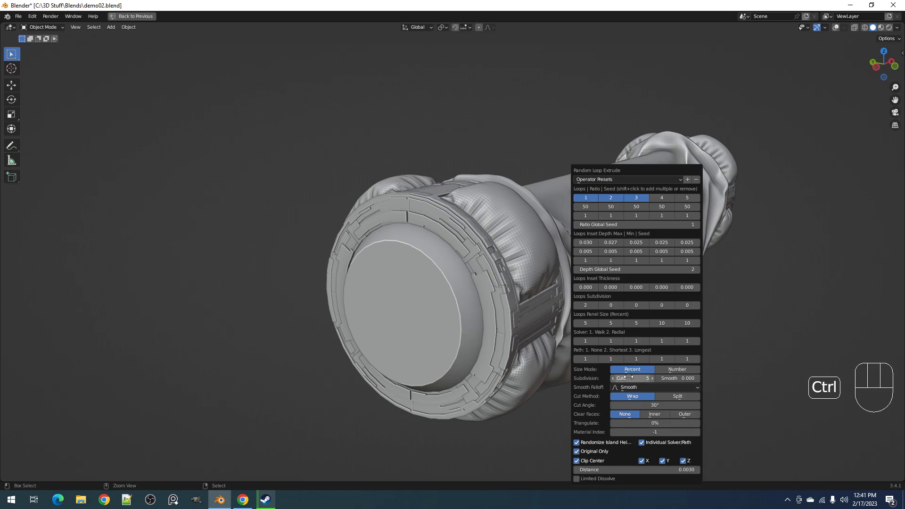
scroll(628, 378, "down", 1, "ctrl")
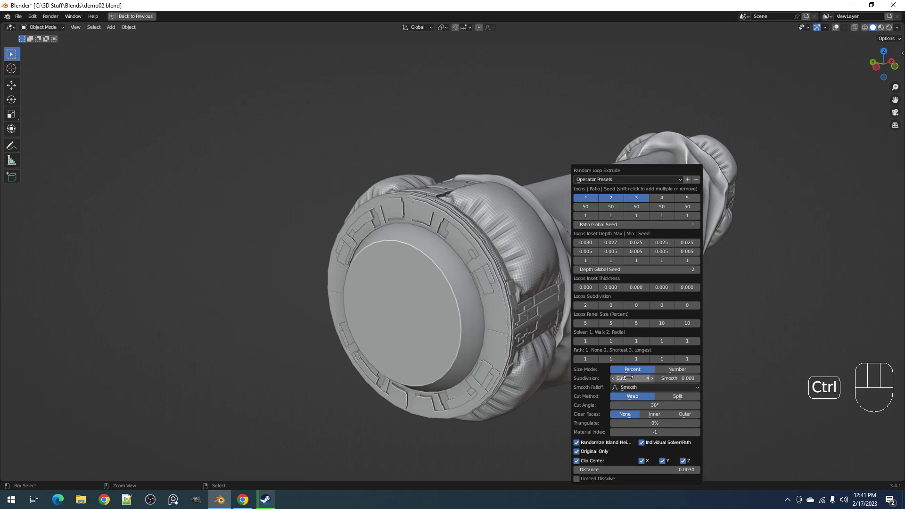
- Set the overall subdivision cuts to 6 and enable Limited Dissolve for the ring panels
scroll(629, 378, "up", 1, "ctrl")
middle_click_drag(612, 377, 569, 287)
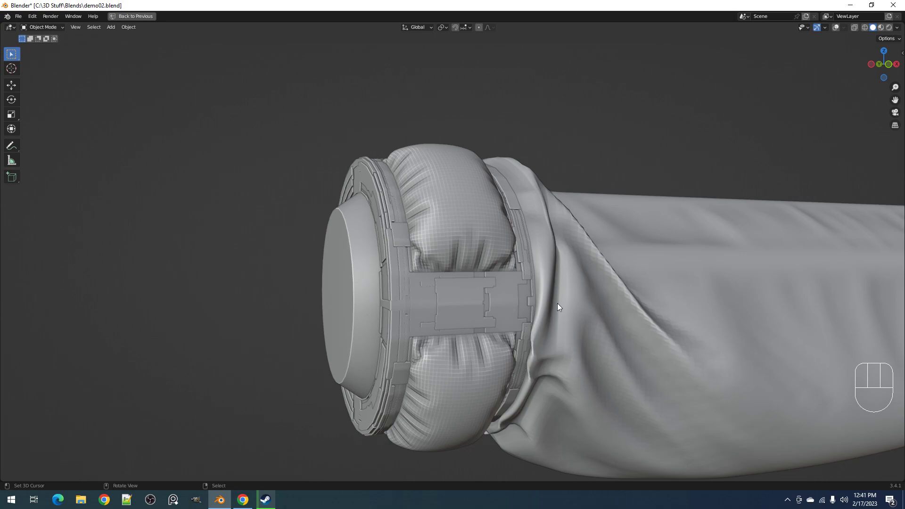
key("F9")
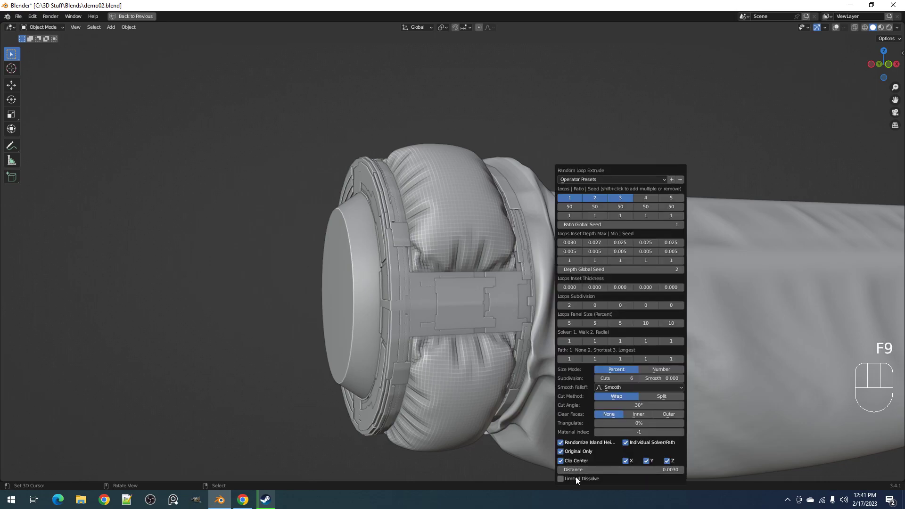
left_click(577, 479)
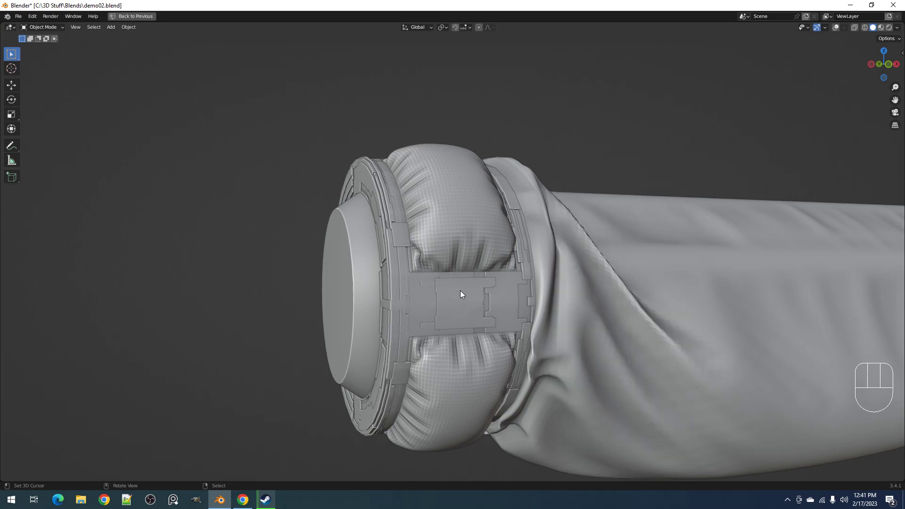
- Set the first extrude loop's panel size to 2 percent and inspect the ring panels
middle_click_drag(461, 315, 559, 344)
key("F9")
left_click(576, 314)
key("Return")
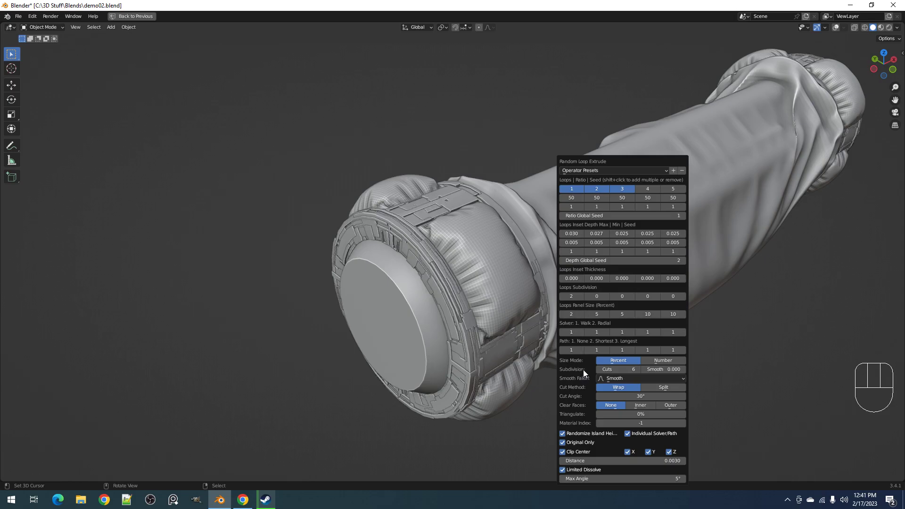
middle_click_drag(479, 279, 538, 281)
scroll(443, 282, "up", 3)
scroll(442, 281, "down", 2)
- Compare the ring panels with and without the third extrude loop, leaving the loop enabled
key("F9")
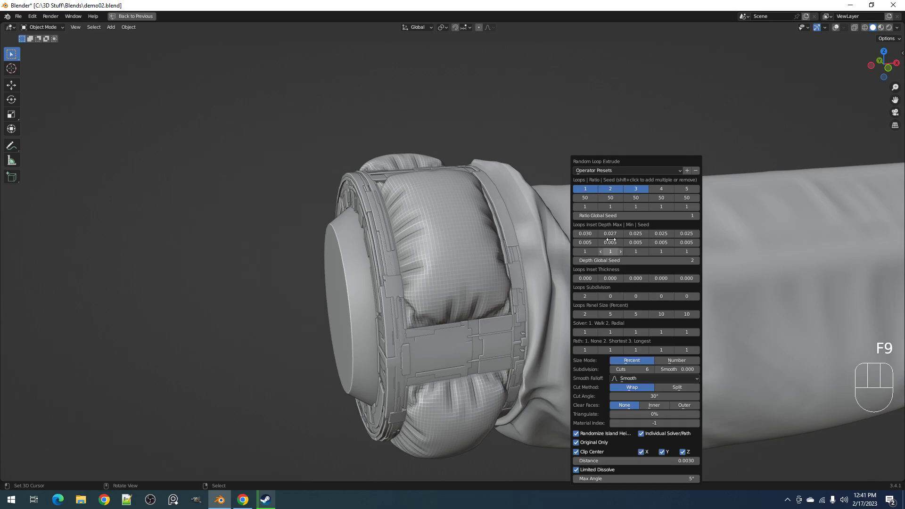
left_click(636, 191, "shift")
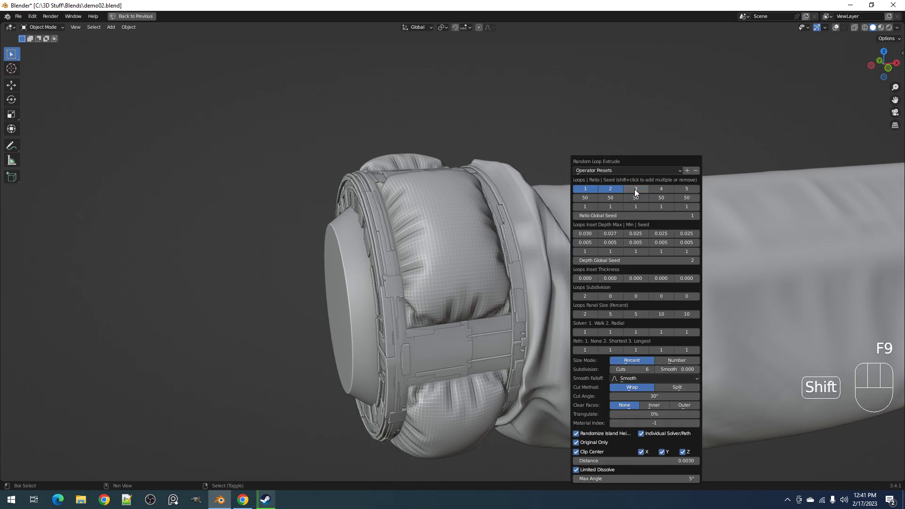
left_click(636, 191, "shift")
left_click(636, 191, "shift")
left_click(634, 188, "shift")
left_click(635, 189, "shift")
middle_click_drag(551, 217, 556, 236)
key("F9")
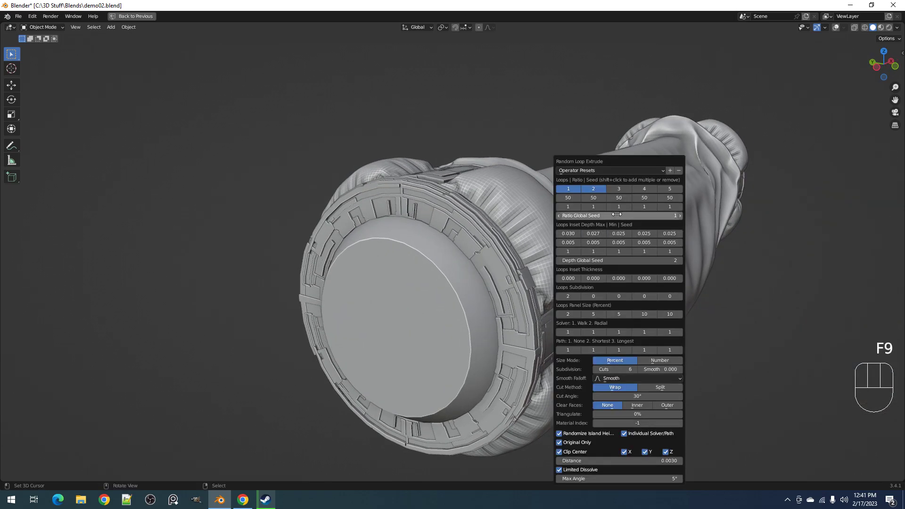
left_click(615, 189, "shift")
left_click(614, 188, "shift")
left_click(615, 188, "shift")
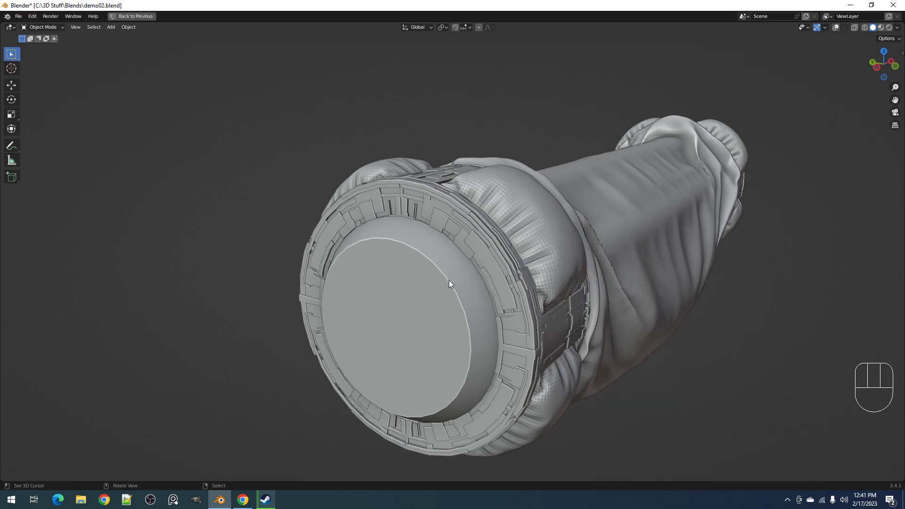
- Try panel sizes of 2 and 4 percent for the third loop and return it to 5 percent
key("F9")
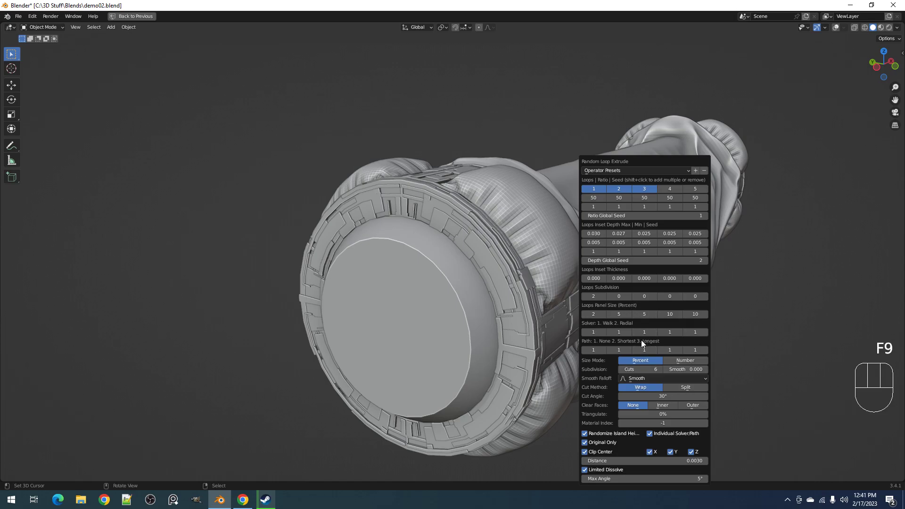
left_click(644, 314)
type("2")
key("Return")
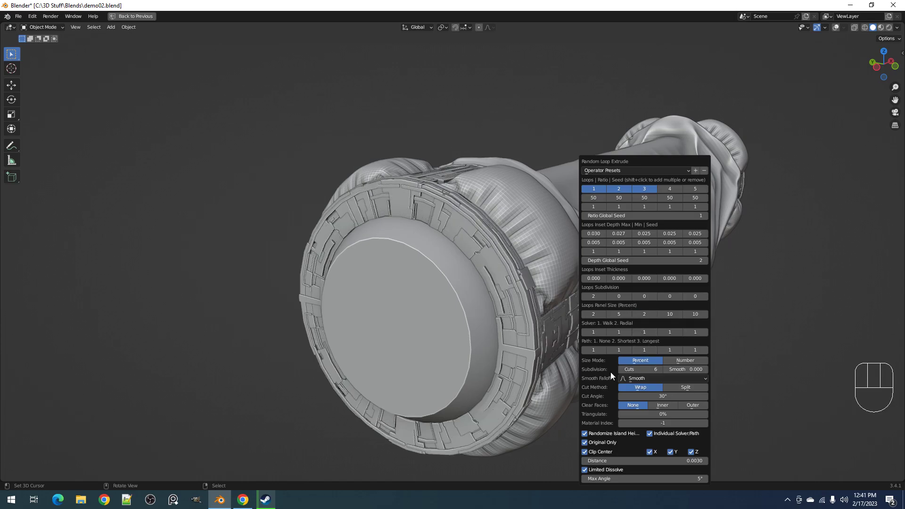
left_click(644, 314)
type("4")
key("Return")
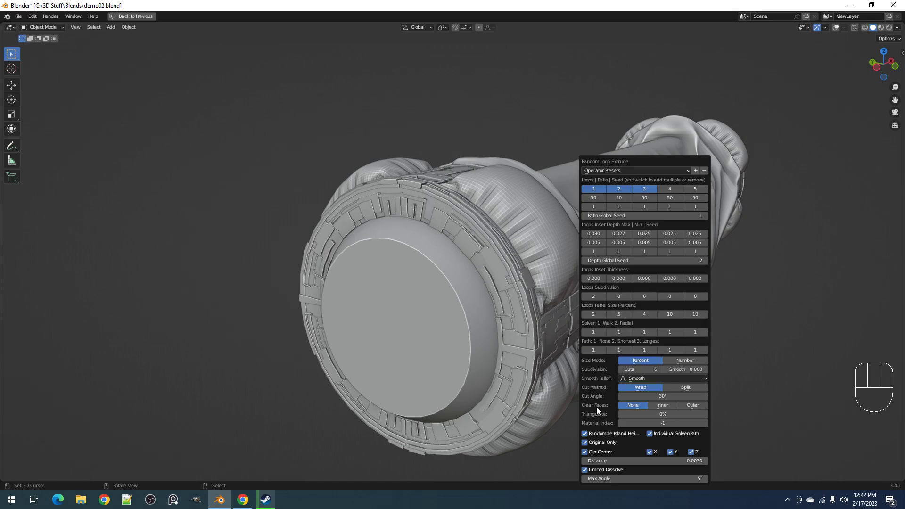
left_click(642, 312)
type("5")
key("Return")
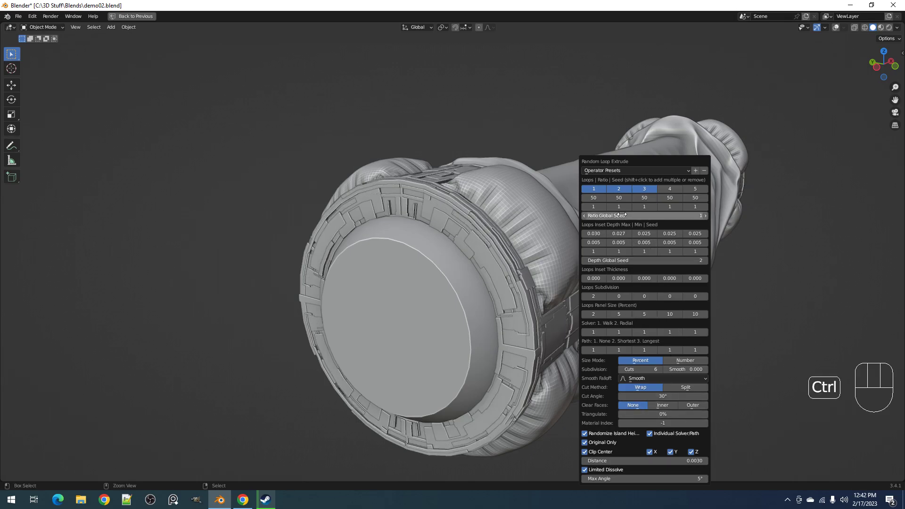
- Compare ratio global seeds for the panel layout and settle on seed 8
scroll(622, 215, "up", 1, "ctrl")
scroll(622, 216, "up", 1, "ctrl")
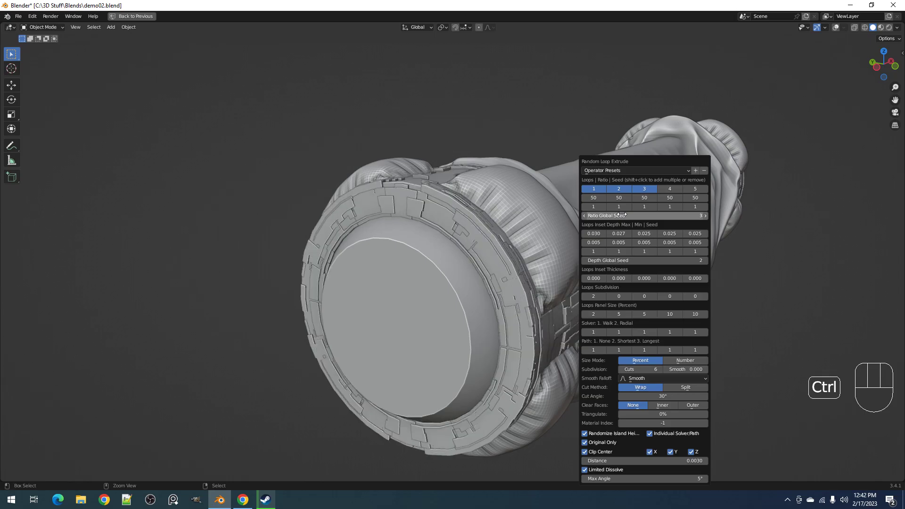
scroll(622, 216, "up", 1, "ctrl")
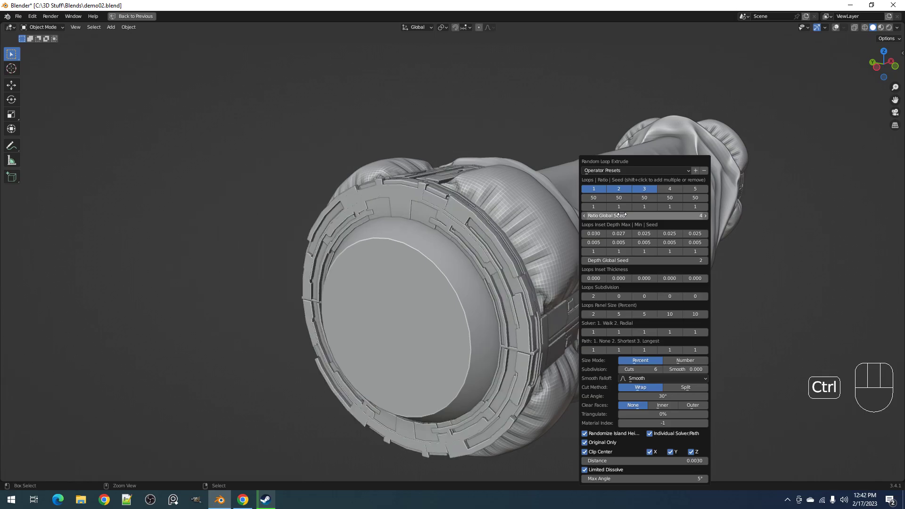
scroll(621, 216, "up", 1, "ctrl")
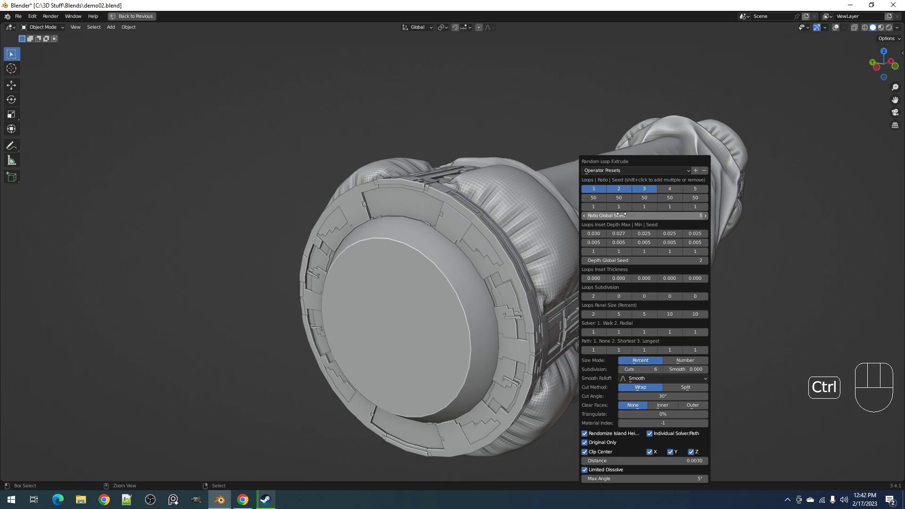
scroll(622, 216, "up", 1, "ctrl")
middle_click_drag(493, 305, 490, 348)
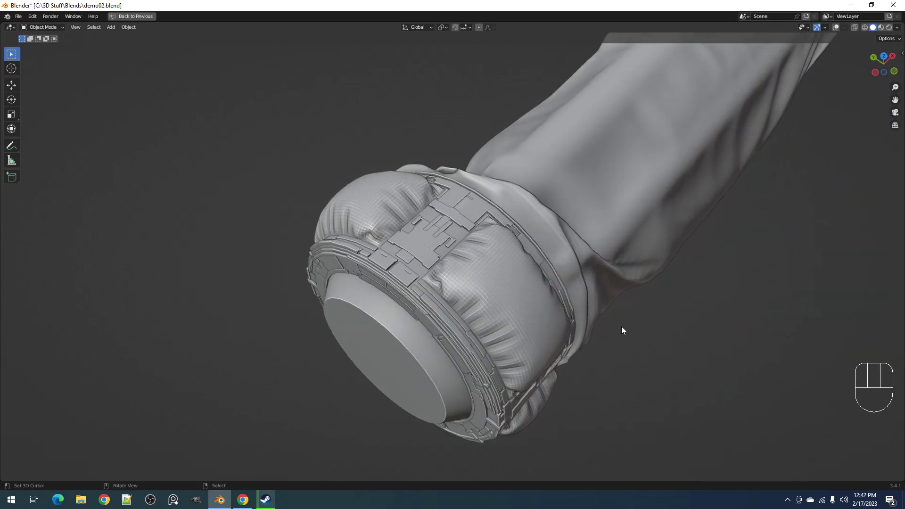
key("F9")
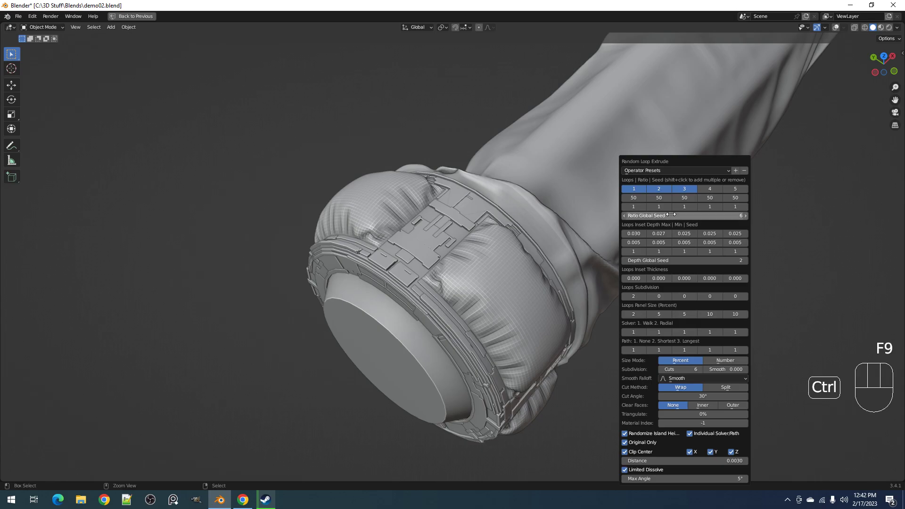
scroll(671, 215, "up", 1, "ctrl")
scroll(671, 215, "up", 1, "ctrl")
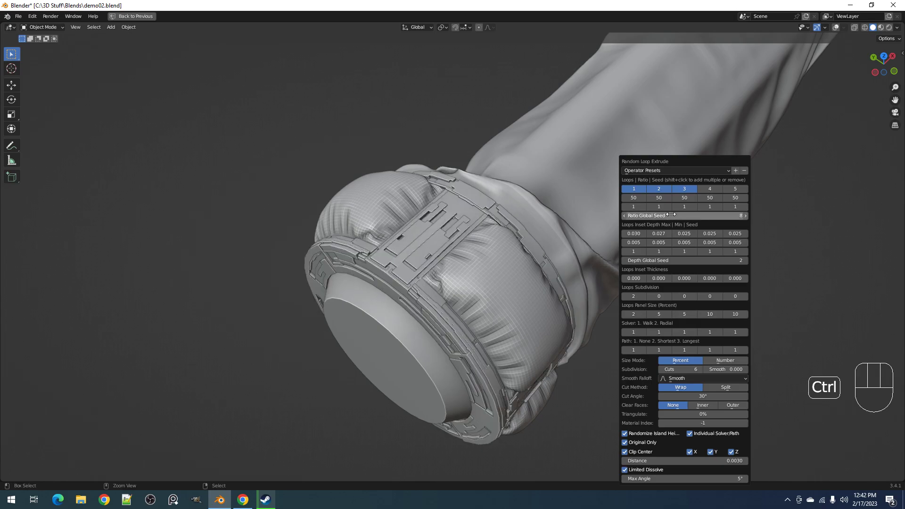
middle_click_drag(569, 326, 530, 358)
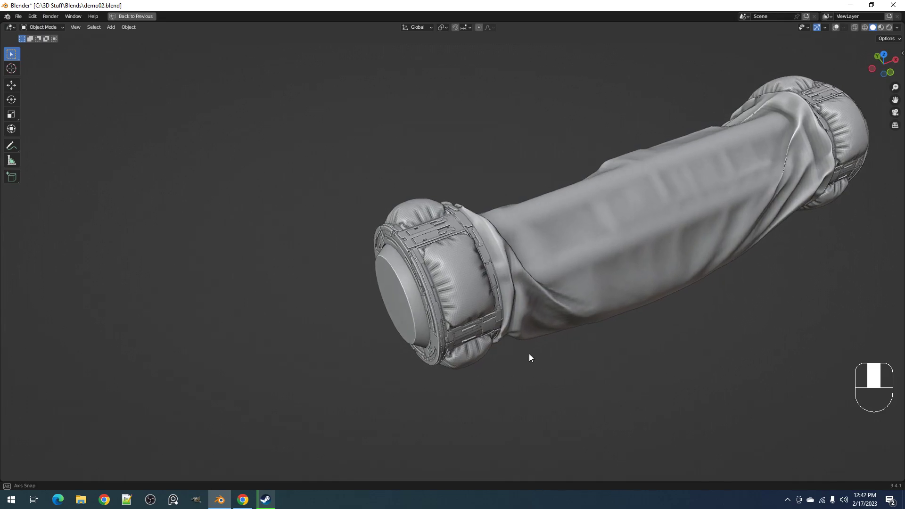
- Open the extruded panel mesh on the near cylinder end in Edit Mode and show the overlays
scroll(529, 354, "up", 3)
middle_click_drag(522, 247, 499, 274, "shift")
scroll(490, 266, "up", 4)
left_click(486, 253)
key("Tab")
key("shift+alt+z")
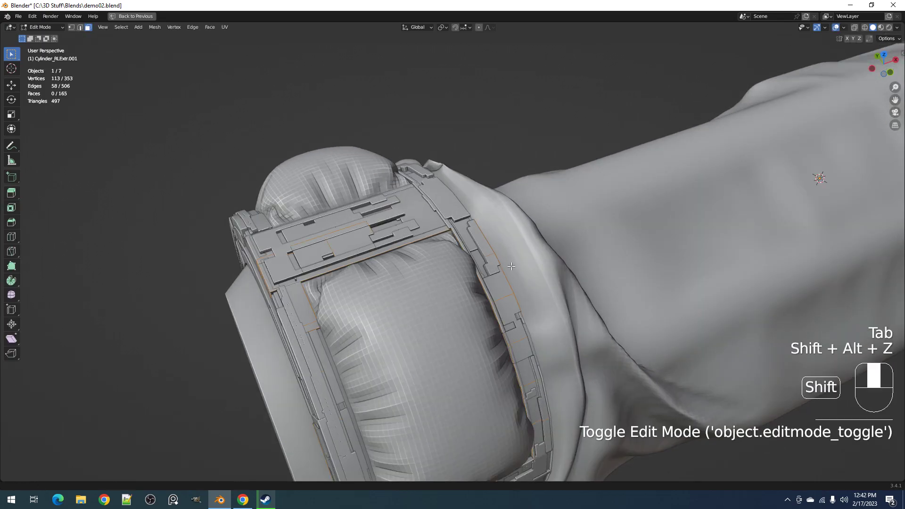
- Try deleting the linked panel piece on the ring beside the draped cloth, undo it and clear the selection
middle_click_drag(511, 266, 467, 269, "shift")
key("alt+a")
key("l")
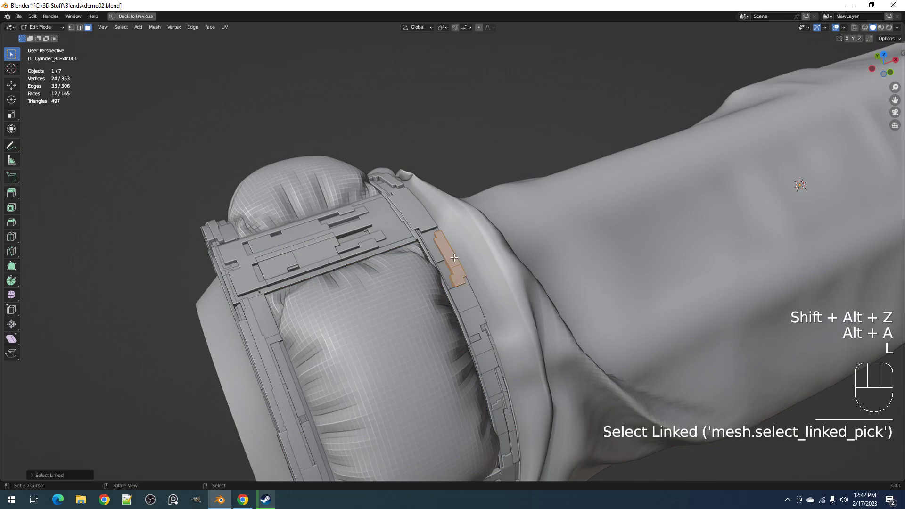
key("alt+a")
key("l")
key("x")
left_click(450, 261)
key("Tab")
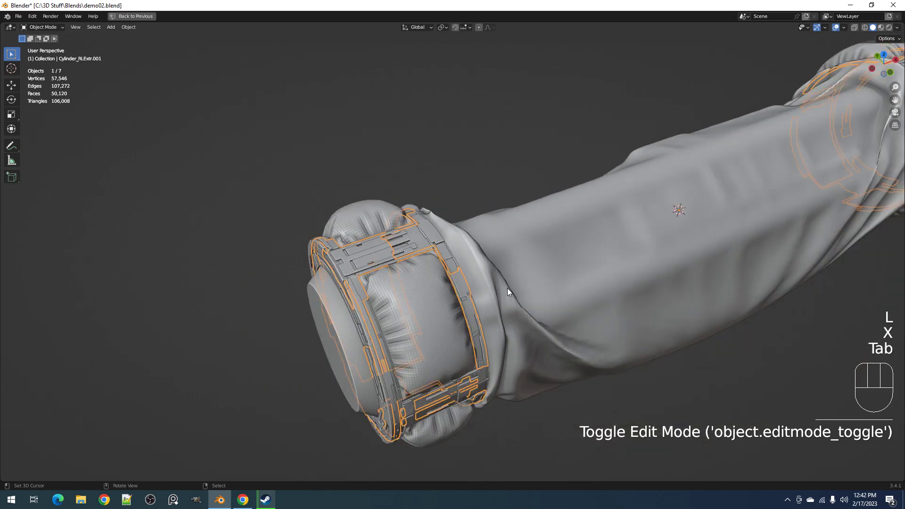
key("Tab")
middle_click(503, 283, "alt")
key("alt+h")
key("ctrl+z")
key("ctrl+z")
key("ctrl+z")
key("ctrl+z")
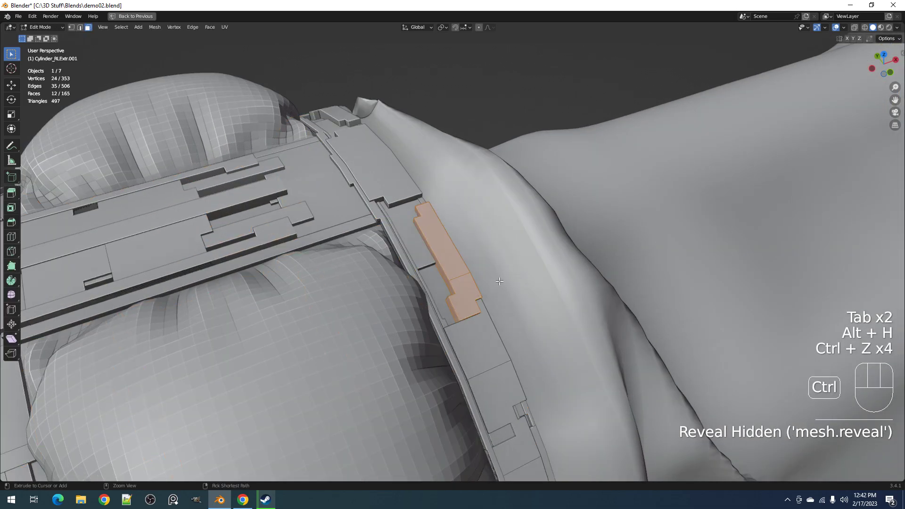
key("alt+a")
- Quad Slice the notched face of the raised ring panel, using Linked Faces geometry and a distance of 0.01
middle_click_drag(492, 282, 478, 281)
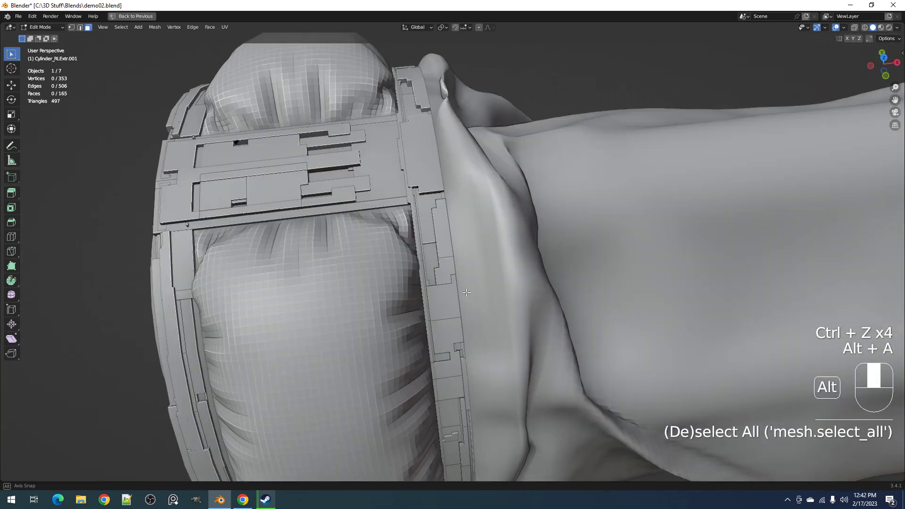
middle_click(478, 281, "alt")
key("3")
left_click(442, 277)
scroll(525, 254, "up", 2)
key("shift+q")
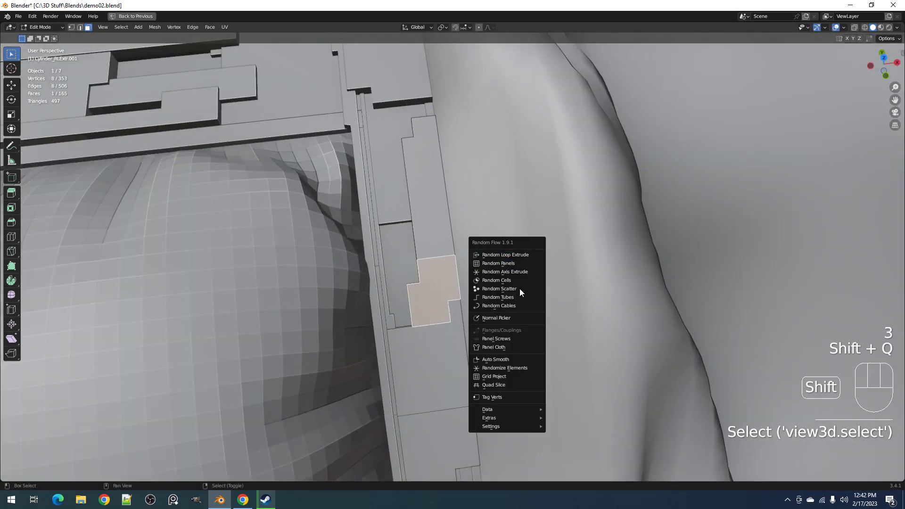
left_click(511, 386)
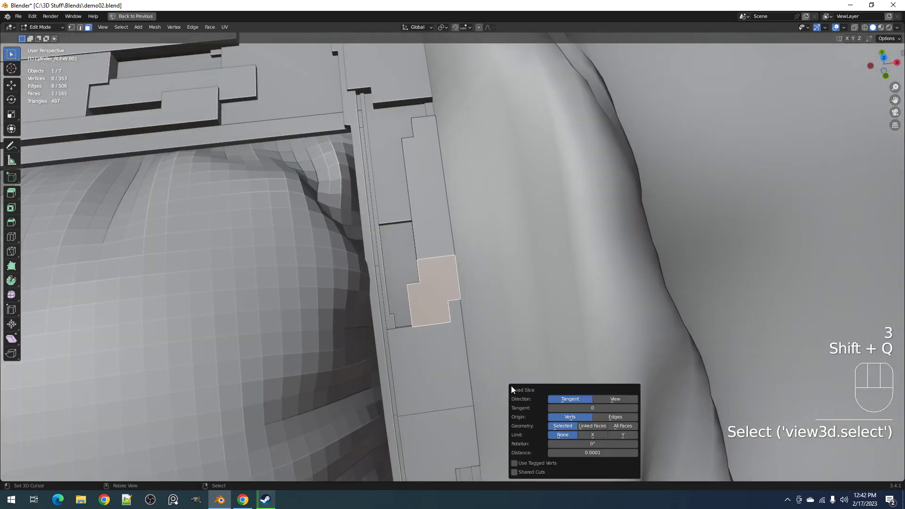
left_click(565, 398)
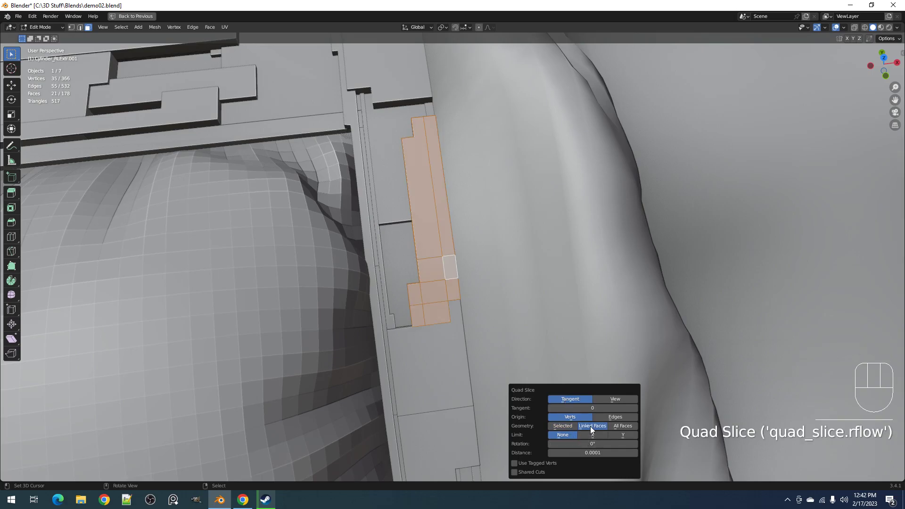
left_click(593, 454)
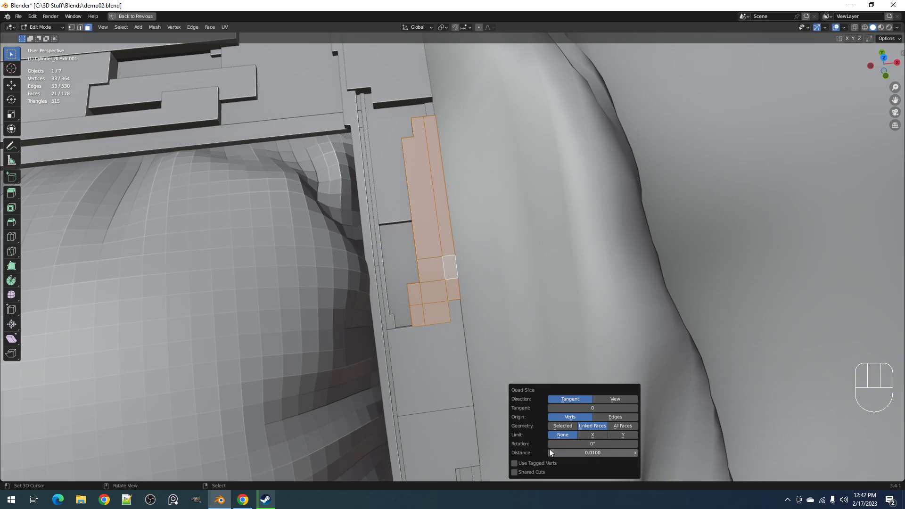
- Quad Slice the long face of the same ring panel, using Linked Faces geometry and a distance of 0.01
key("alt+a")
left_click(425, 189, "shift")
key("shift+q")
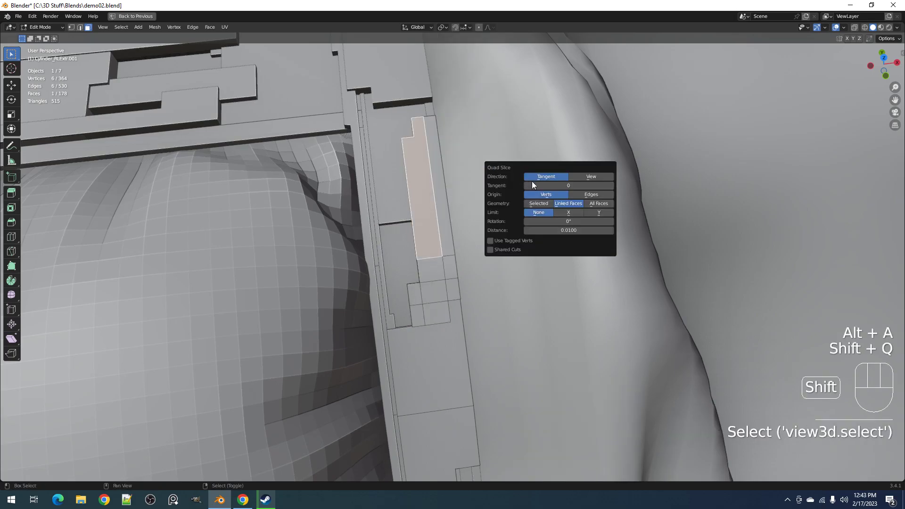
left_click(555, 177)
key("alt+a")
middle_click_drag(500, 226, 446, 242)
key("Tab")
key("Tab")
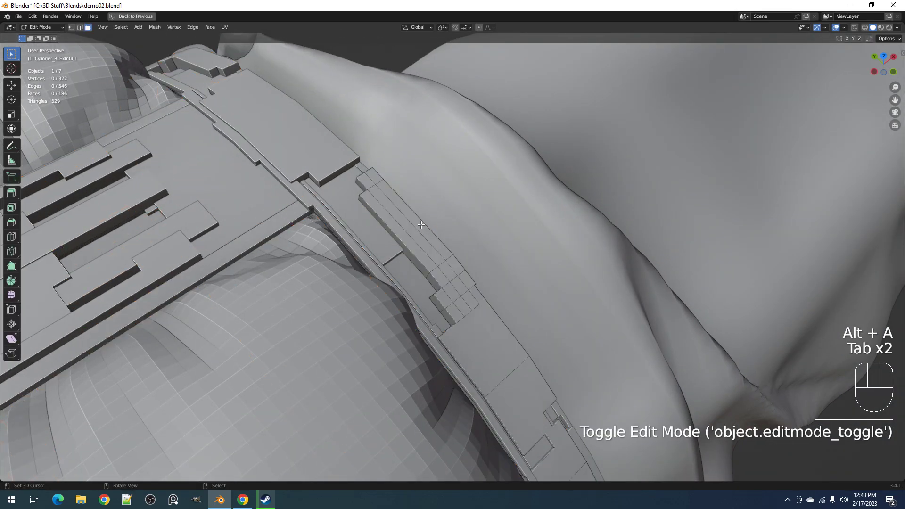
- Extrude the three long adjoining strips of the sliced ring panel outward by about 0.024 m
key("3")
left_click(420, 231, "ctrl")
key("e")
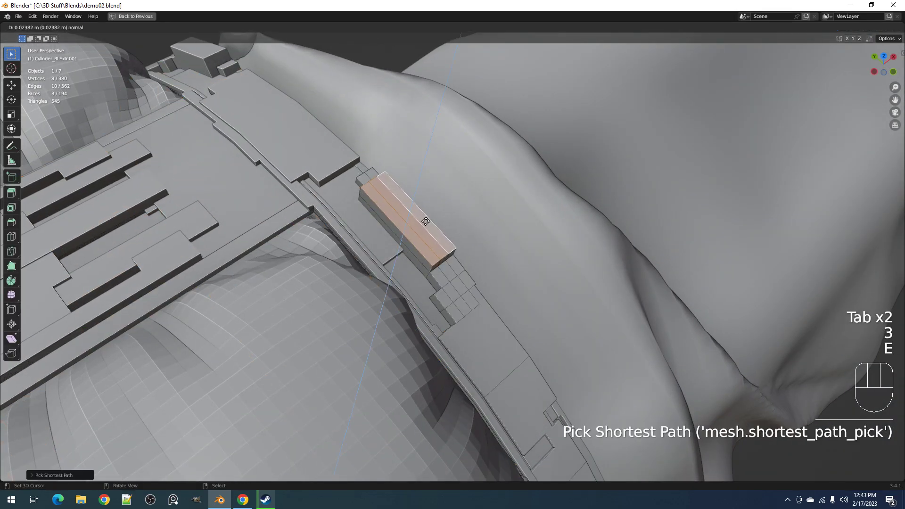
key("Tab")
middle_click_drag(420, 231, 456, 289)
key("Tab")
scroll(456, 290, "up", 5)
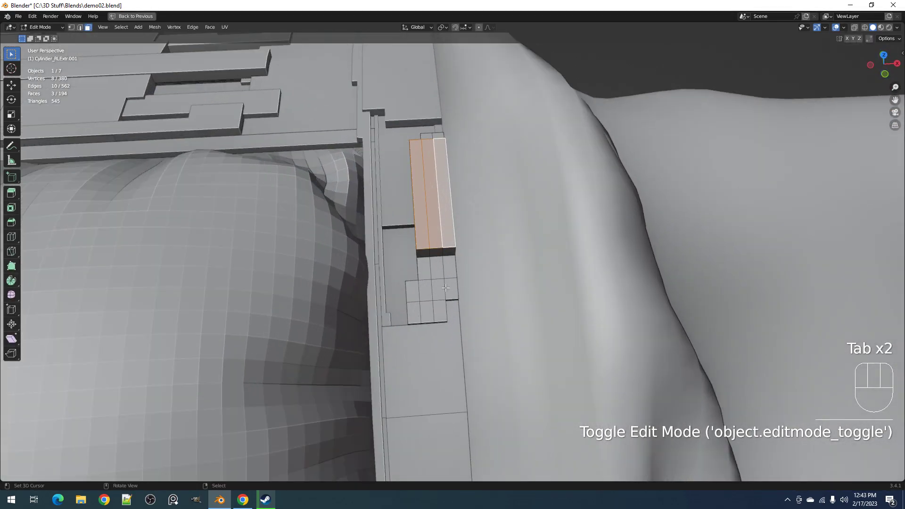
- Extrude the six-face block beside the raised strips, inset its top and extrude the inset inward as a recess
left_click(416, 289)
left_click(438, 311, "ctrl+shift")
key("e")
left_click(468, 296)
key("i")
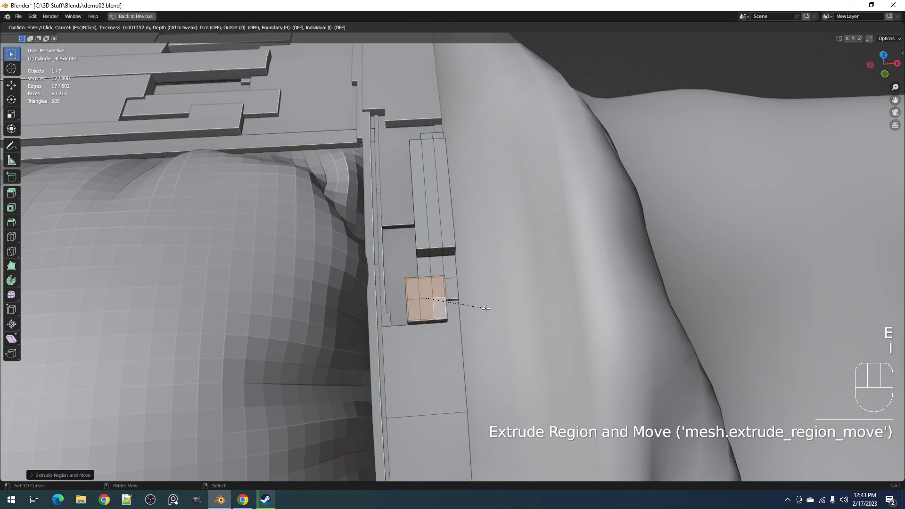
left_click(486, 310)
key("e")
left_click(485, 311)
- Return to Object Mode, clear the selection and inspect the raised and recessed ring details up close
key("Tab")
key("alt+a")
scroll(479, 302, "down", 6)
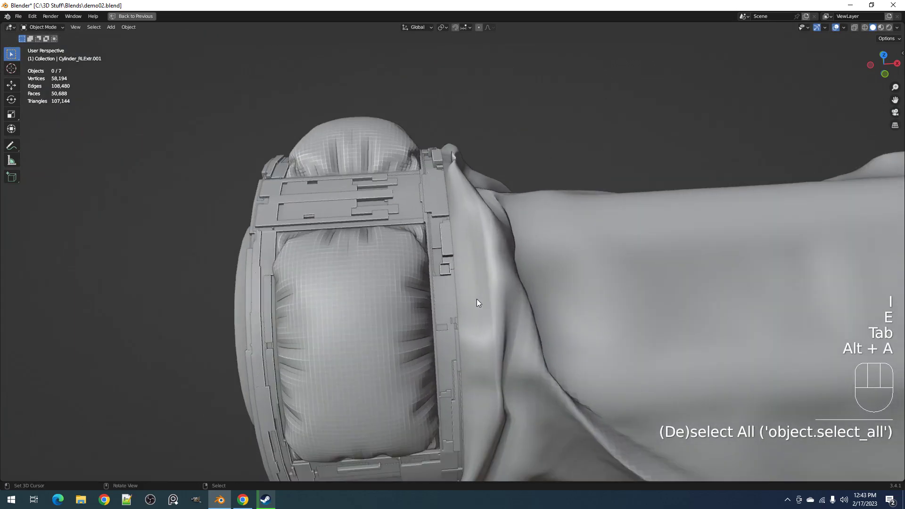
middle_click_drag(478, 299, 515, 300)
scroll(509, 287, "up", 1)
scroll(481, 288, "up", 5)
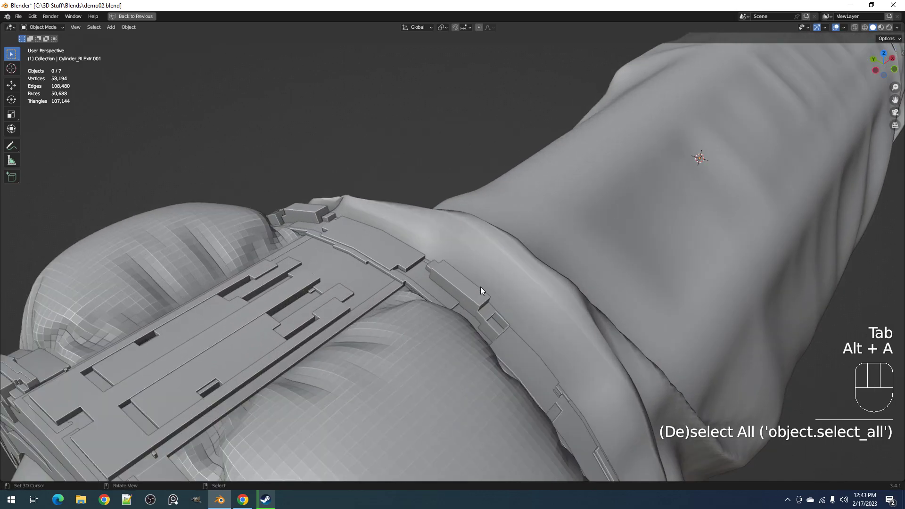
- Try to extrude the long side face of the raised ring block outward by about 0.014 m
key("Tab")
key("3")
left_click(441, 297)
key("e")
left_click(441, 298)
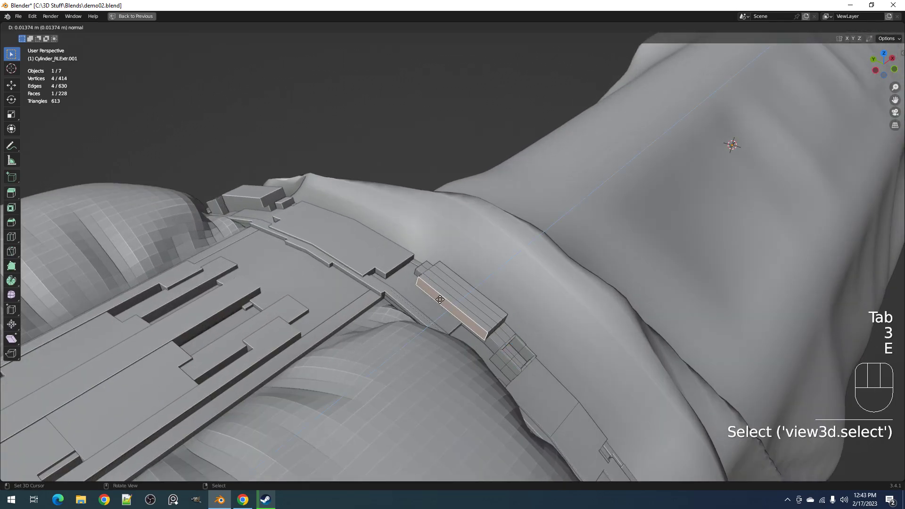
key("Tab")
scroll(443, 297, "down", 5)
middle_click_drag(442, 297, 500, 292)
key("Tab")
scroll(501, 293, "up", 5)
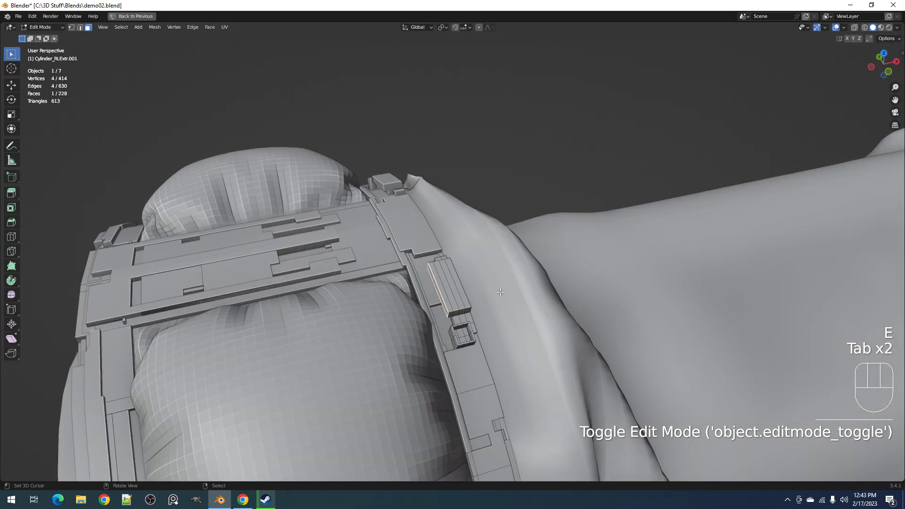
- Undo the side-face extrusion on the raised block and clear the mesh selection
key("ctrl+z")
key("ctrl+z")
key("ctrl+z")
key("alt+a")
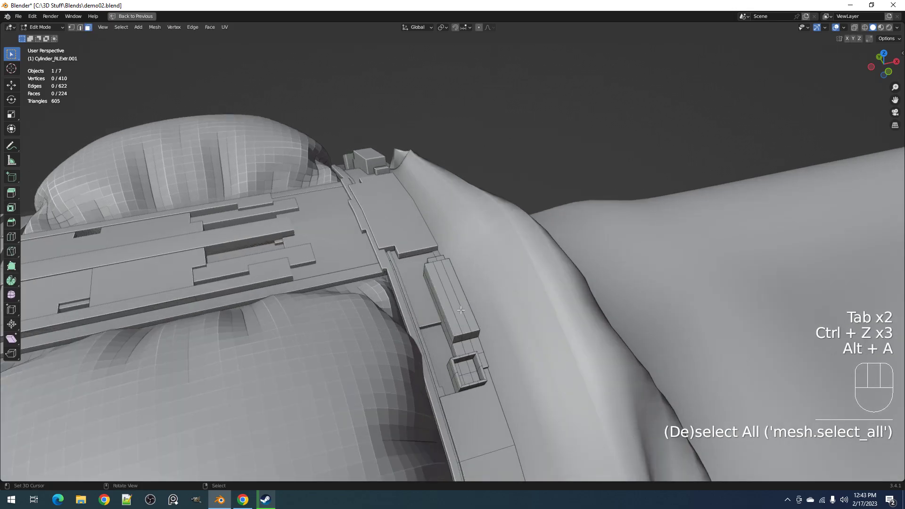
- Add loop cuts across the raised block, extrude two separate faces on its top and return to Object Mode with nothing selected
key("ctrl+r")
left_click(450, 289)
key("3")
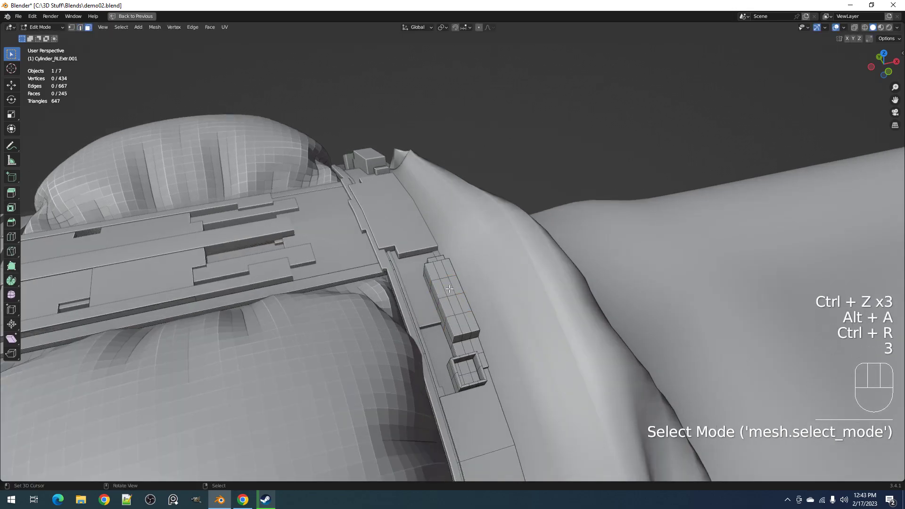
right_click(444, 272)
right_click(455, 305, "shift")
key("e")
left_click(522, 296)
key("Tab")
key("alt+a")
- Quad Slice a top face on the central ring panel, using Tangent direction, Verts origin, Linked Faces geometry and a distance of 0.01
scroll(522, 295, "down", 9)
mouse_move(519, 292)
middle_mouse_down()
mouse_move(515, 282)
mouse_move(519, 298)
mouse_move(560, 310)
mouse_move(514, 259)
mouse_move(465, 302)
mouse_move(531, 313)
mouse_move(489, 289)
mouse_move(516, 287)
middle_mouse_up()
scroll(516, 287, "up", 6)
right_click(522, 270)
key("Tab")
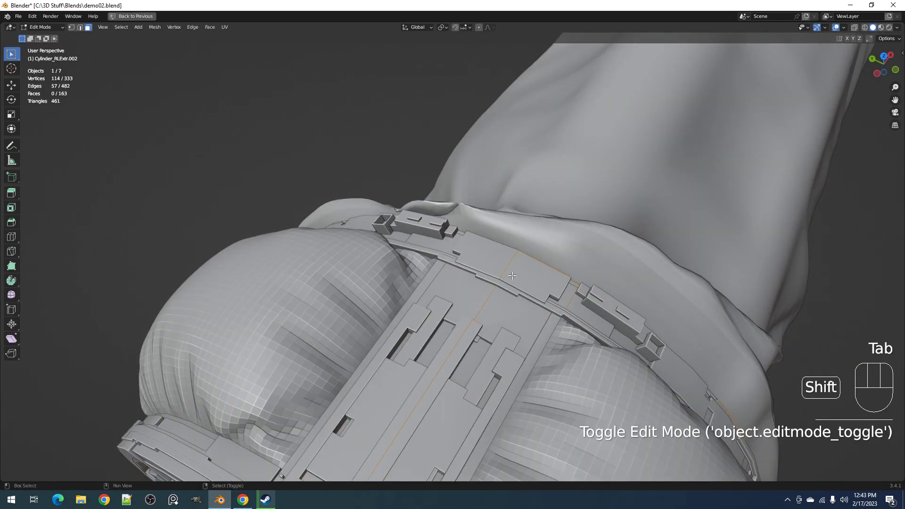
key("3")
right_click(521, 278)
key("shift+q")
left_click(604, 278)
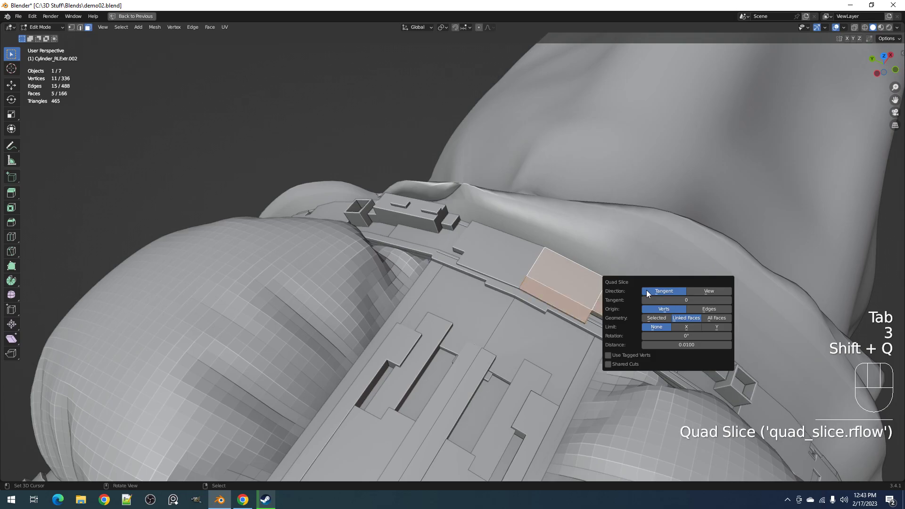
- Add two loop cuts across the sliced section of the central ring panel
scroll(522, 249, "down", 3)
middle_click_drag(521, 249, 480, 236, "shift")
scroll(480, 236, "up", 2)
key("ctrl+r")
left_click(480, 236)
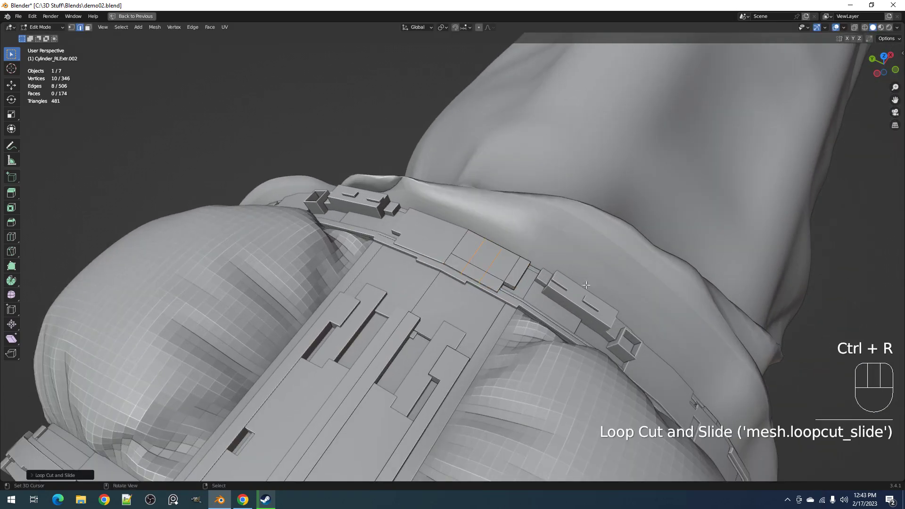
middle_click_drag(546, 283, 504, 265)
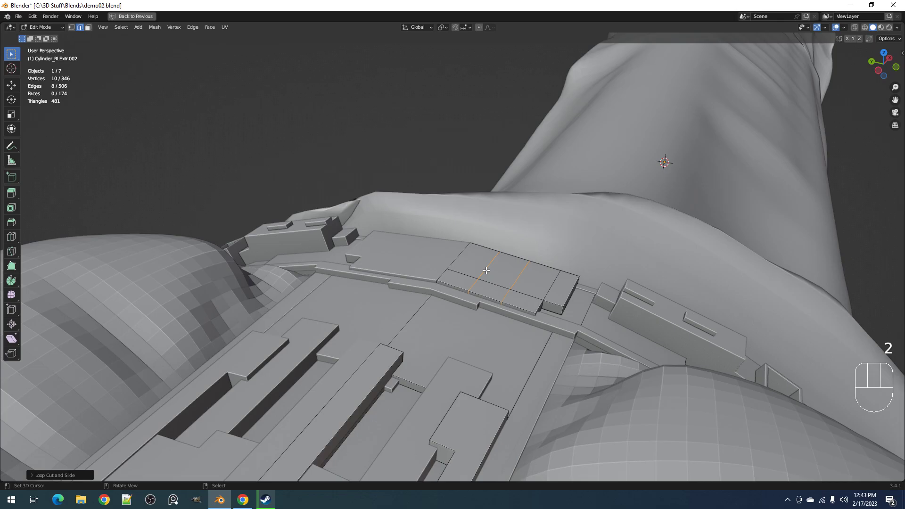
- Select the new edge loops on the central panel, raise them about 0.002 m along Z and check the panel's curvature in Object Mode
middle_click_drag(485, 270, 561, 317)
key("alt+a")
right_click(508, 303, "alt+shift")
right_click(506, 329, "alt+shift")
scroll(560, 315, "up", 1)
key("g")
key("z")
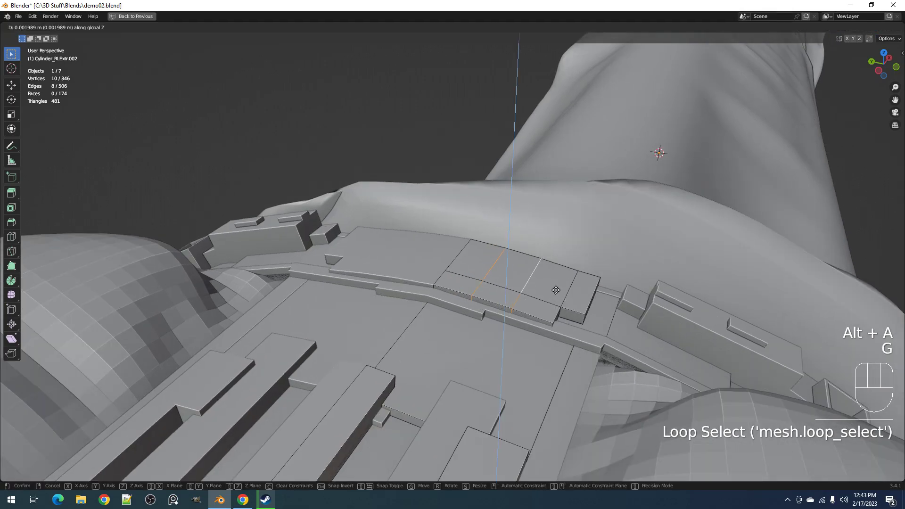
left_click(556, 291)
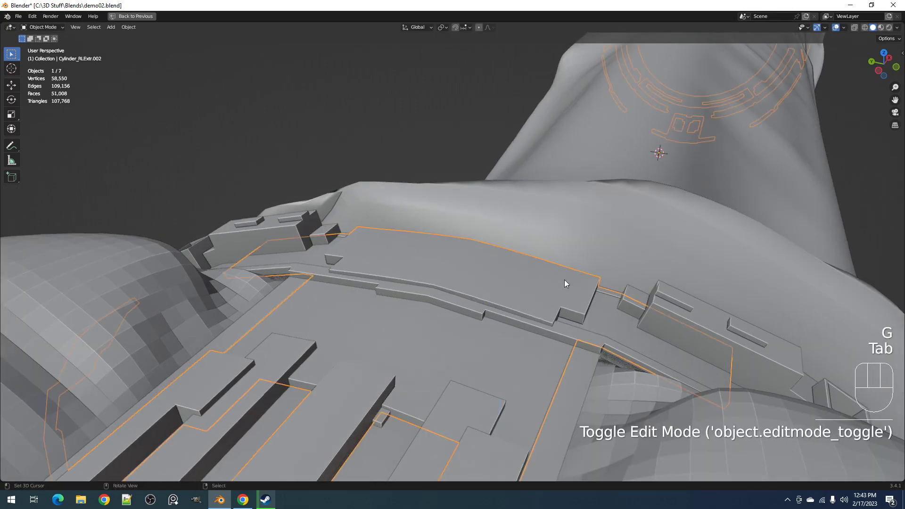
key("Tab")
middle_click_drag(565, 281, 555, 263, "shift")
key("shift+q")
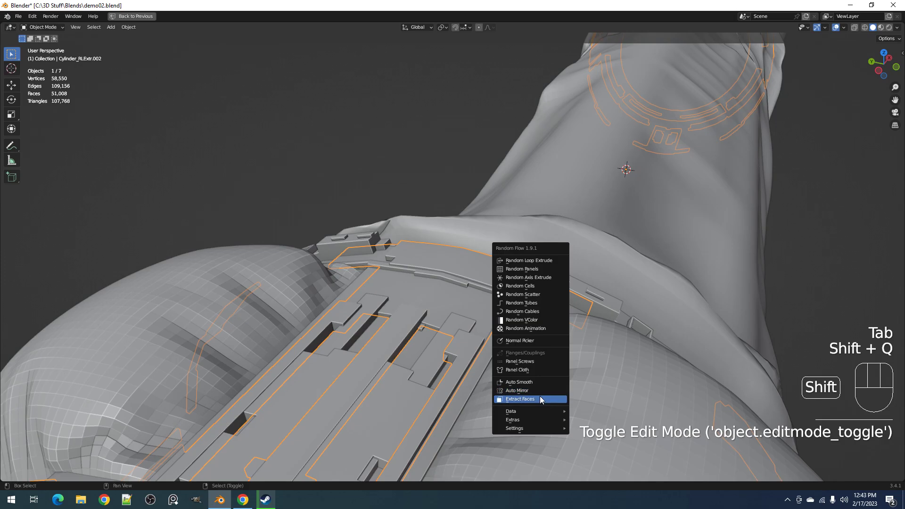
key("Tab")
key("shift+q")
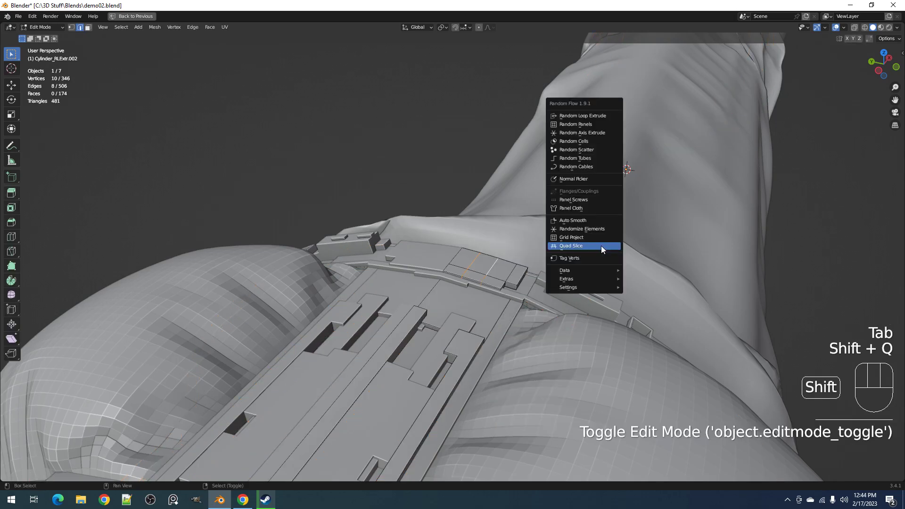
middle_click_drag(529, 259, 533, 290)
- Select the three adjoining large top faces of the central ring panel and extrude them outward by about 0.017 m
key("alt+a")
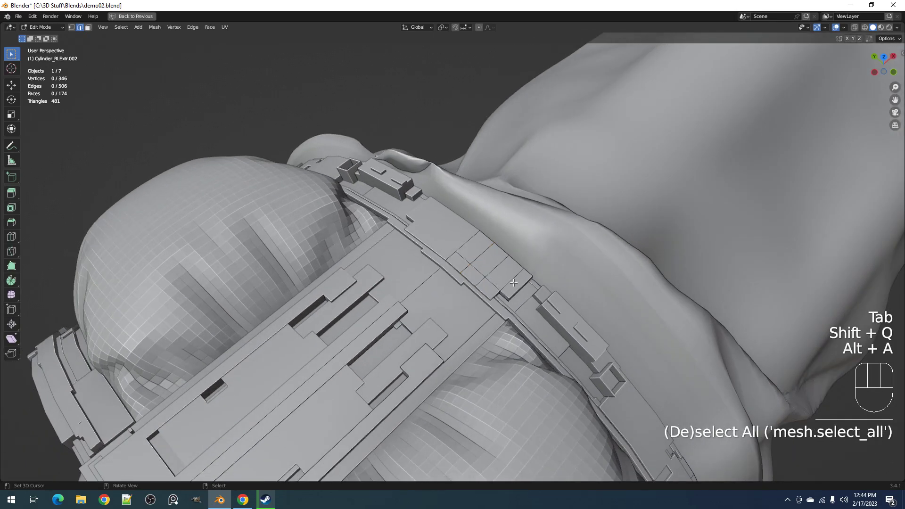
key("Tab")
scroll(523, 283, "up", 3)
key("Tab")
key("3")
left_click(490, 241)
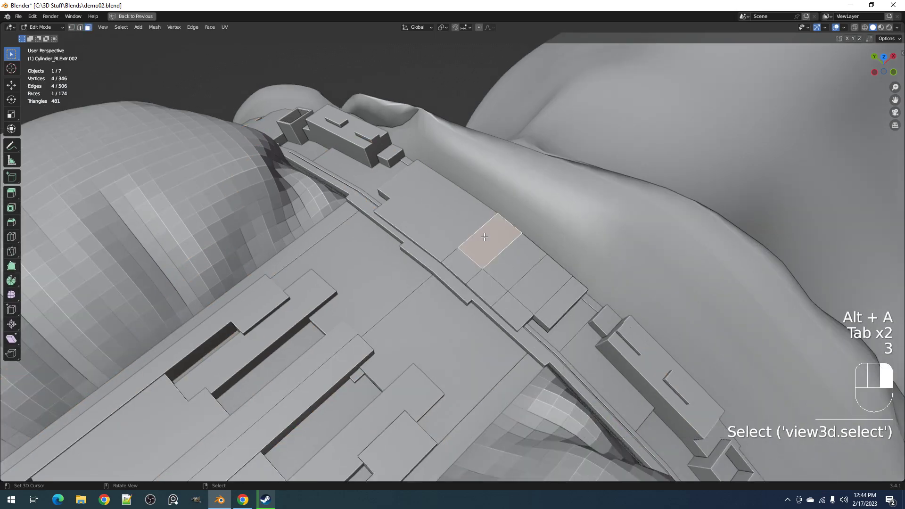
left_click(540, 282, "ctrl")
key("e")
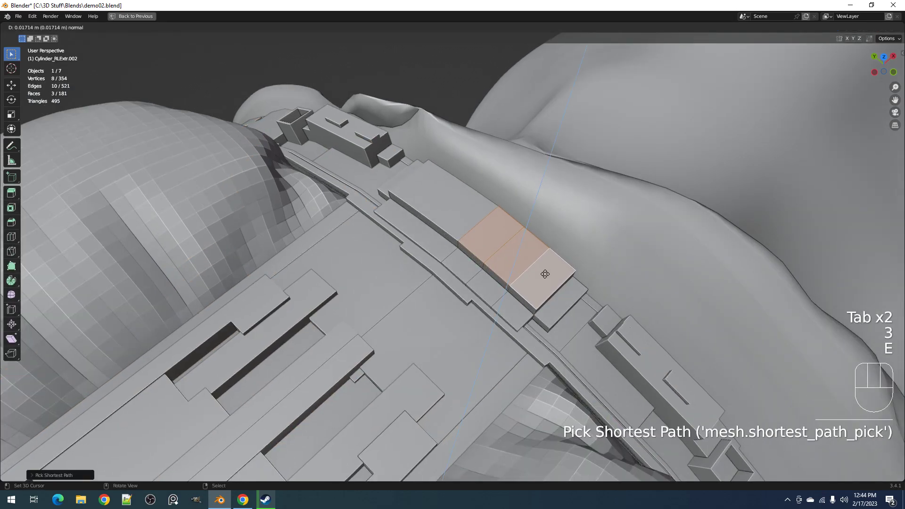
- Finish extruding the three selected faces on the curved side panel by about 0.017 m and return to Object Mode with nothing selected
left_click(545, 273)
key("Tab")
scroll(545, 273, "down", 8)
key("alt+a")
middle_click_drag(503, 281, 491, 262)
scroll(500, 268, "down", 2)
middle_click_drag(536, 292, 549, 227, "shift")
scroll(496, 281, "up", 2)
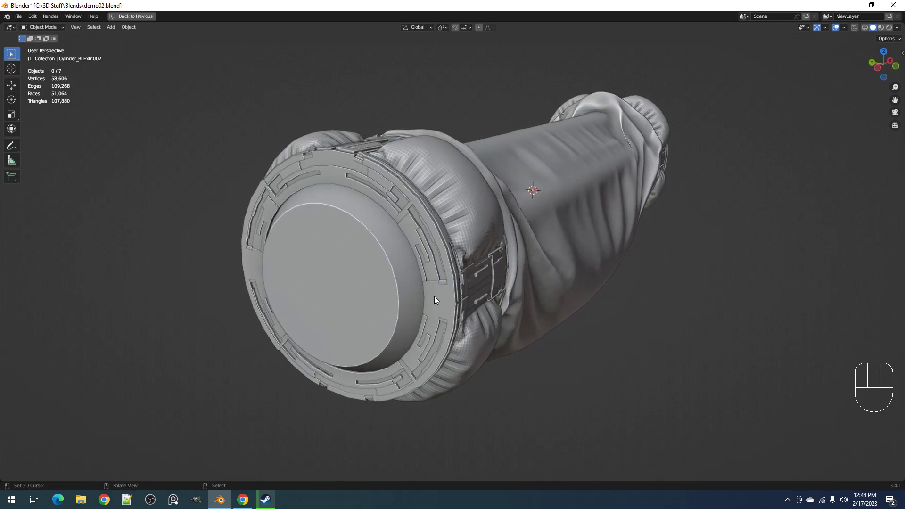
- Enter Edit Mode on the end ring and select only the L-shaped panel face in its quarter segment
key("Tab")
scroll(443, 307, "up", 2)
middle_click_drag(472, 330, 590, 197, "shift")
key("alt+a")
left_click(590, 197, "shift")
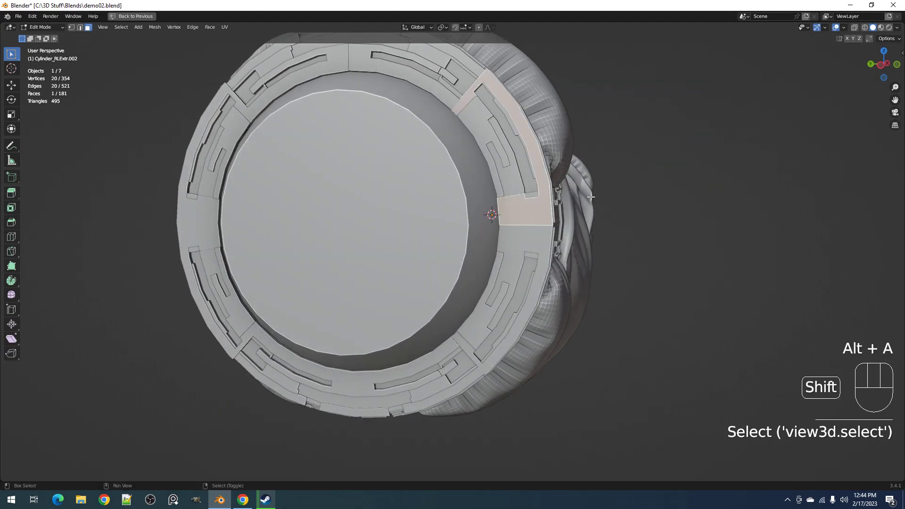
scroll(566, 231, "up", 3)
key("shift+q")
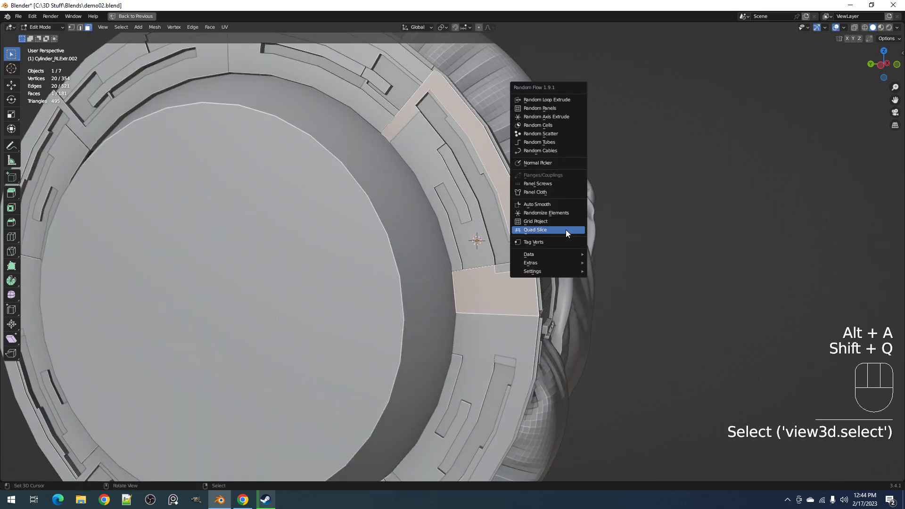
middle_click_drag(430, 232, 506, 203)
scroll(509, 187, "down", 1)
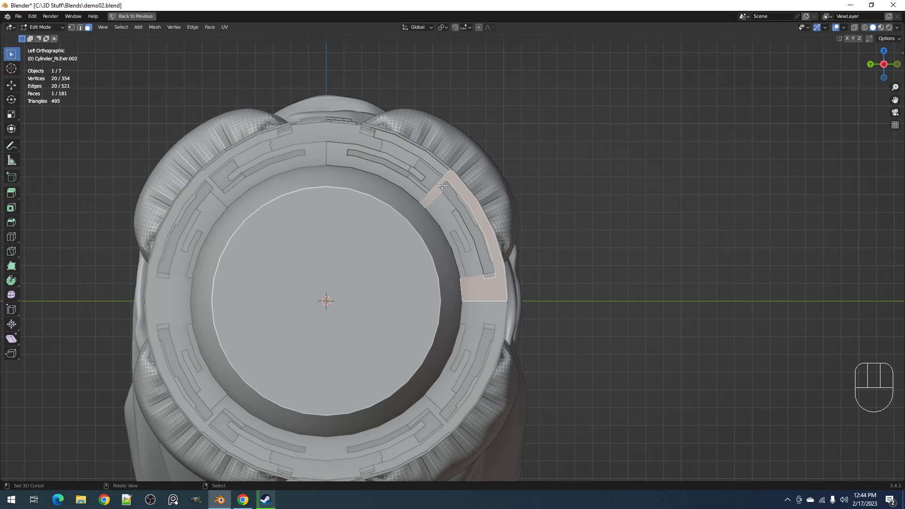
middle_click_drag(481, 192, 429, 220)
scroll(452, 257, "up", 3)
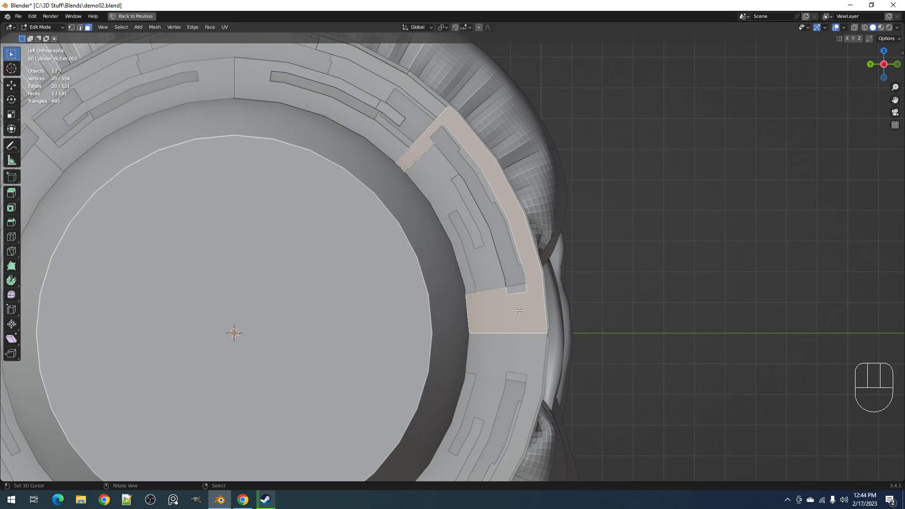
- Try a Quad Slice on the end ring's L-shaped face with a changed rotation, and undo it
key("shift+q")
left_click(607, 205)
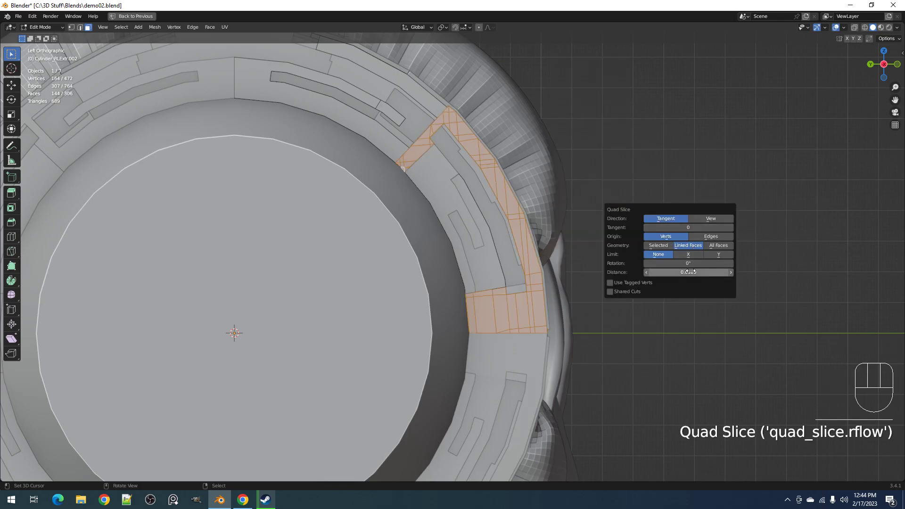
mouse_move(688, 263)
left_mouse_down()
mouse_move(707, 264)
mouse_move(682, 264)
left_mouse_up()
key("ctrl+z")
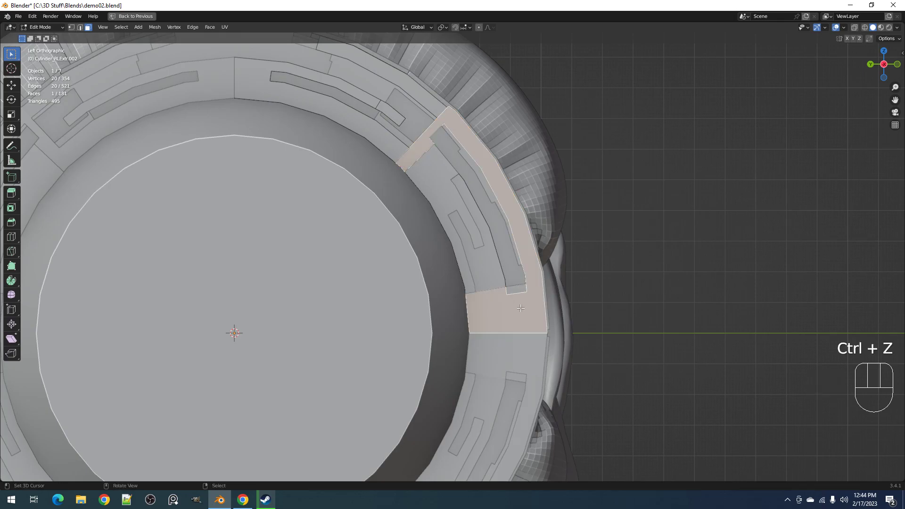
- Pick out vertices along the curved edges of the L-shaped ring face in vertex mode, and clear the selection
scroll(499, 392, "up", 1)
key("1")
left_click(508, 283)
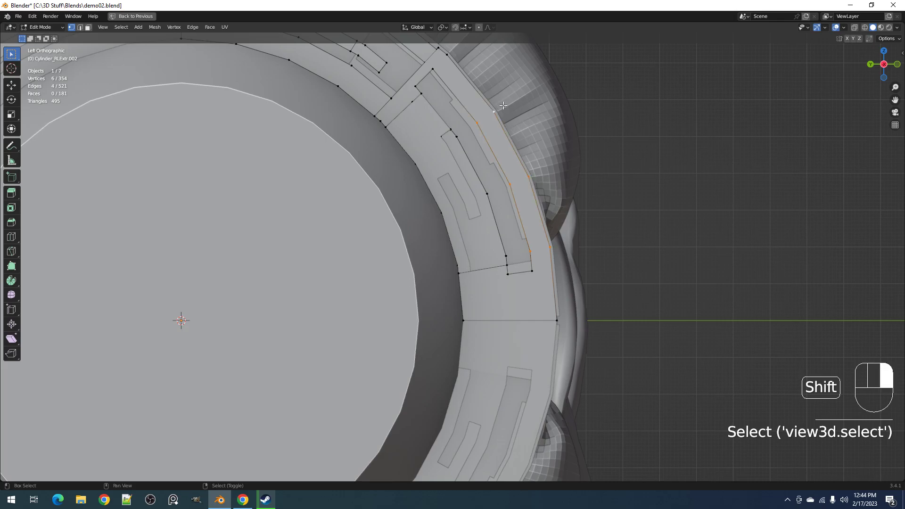
scroll(564, 289, "down", 4)
scroll(547, 281, "up", 2)
key("alt+a")
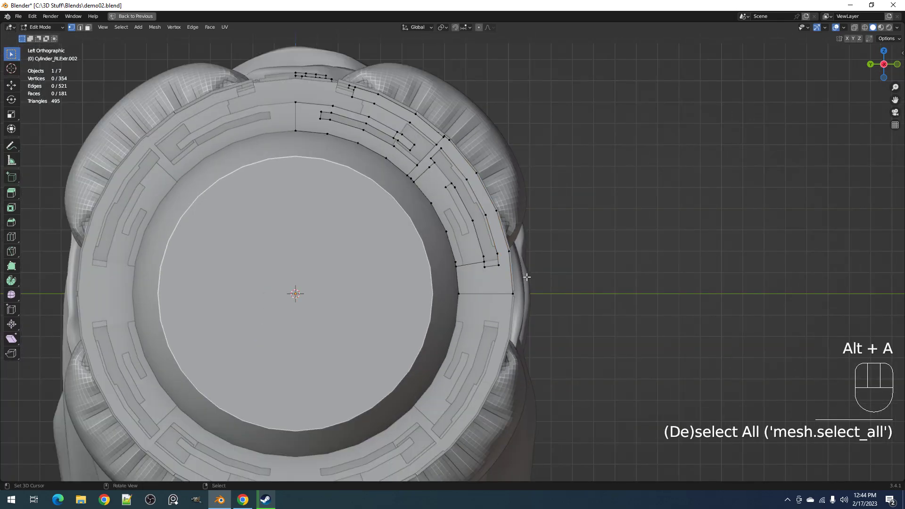
key("3")
left_click(501, 278, "shift")
key("shift+q")
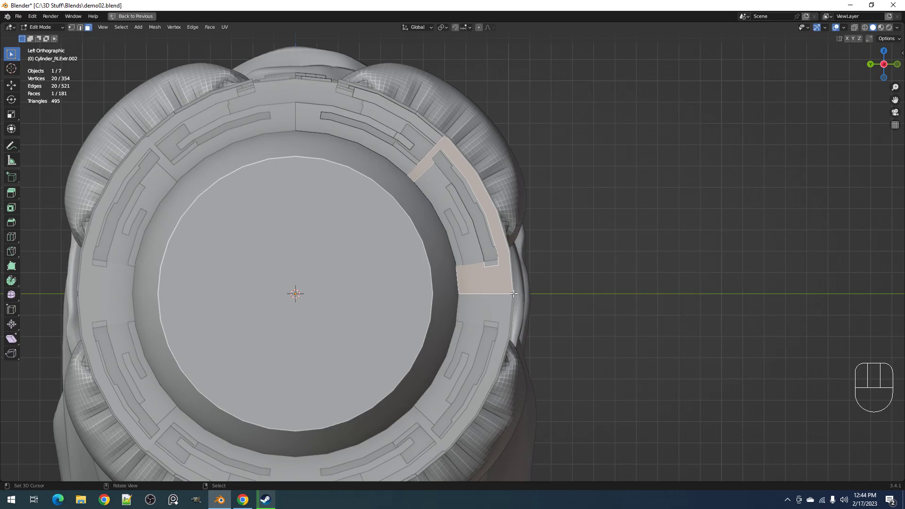
- Switch editing to the side panel mesh and select its notched, roughly rectangular face beside the end ring
middle_click_drag(527, 276, 473, 274)
key("Tab")
right_click(419, 286)
key("Tab")
right_click(410, 281)
scroll(520, 252, "up", 3)
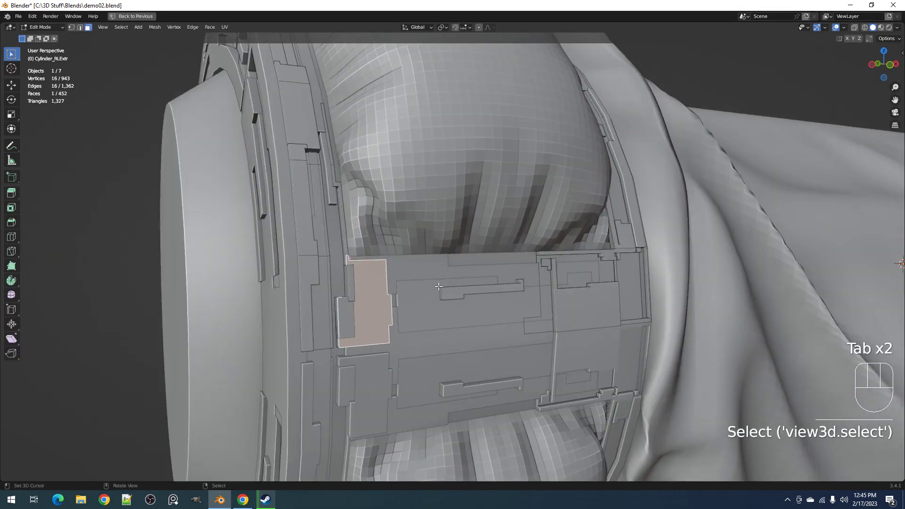
- Try a Quad Slice with tangent 2 on the notched side panel face, and undo it
key("shift+q")
left_click(478, 281)
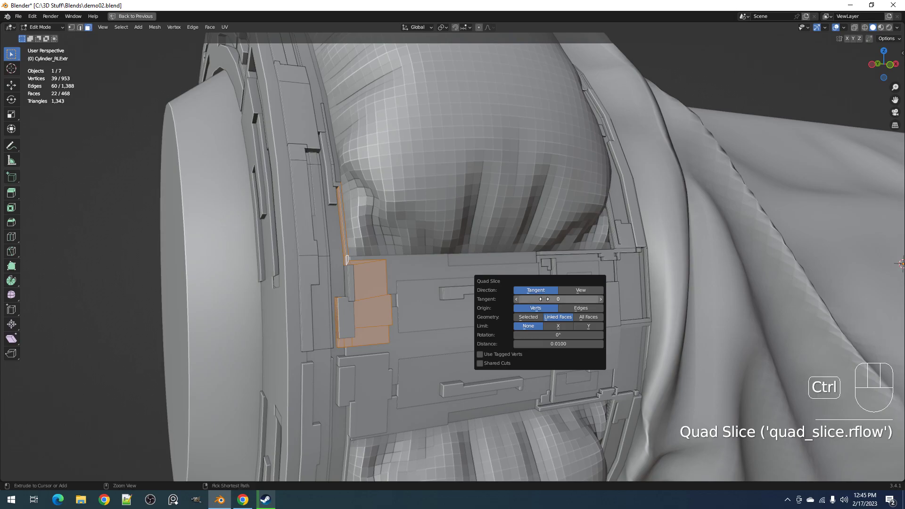
scroll(544, 299, "up", 2, "ctrl")
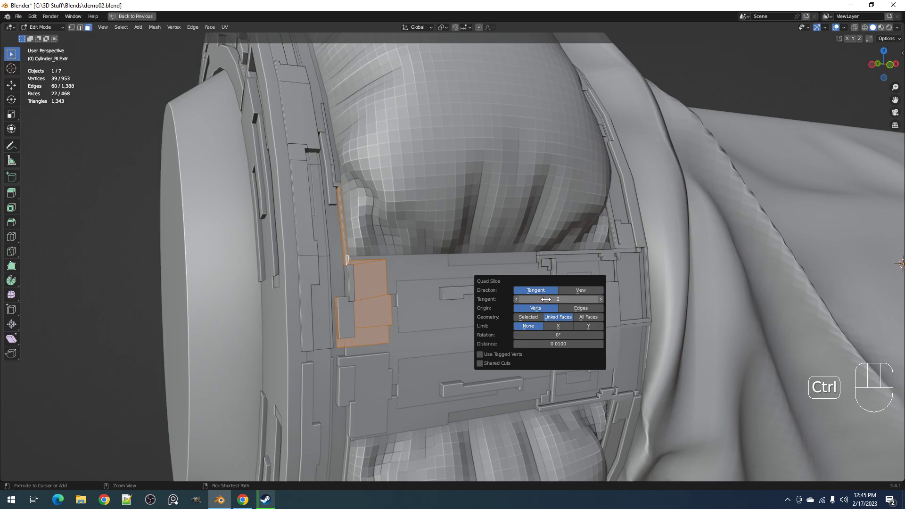
key("alt+a")
middle_click_drag(428, 308, 523, 267)
key("ctrl+z")
key("ctrl+z")
- Quad Slice the notched side panel face with tangent 0, linked-face geometry and an adjusted merge distance
key("shift+q")
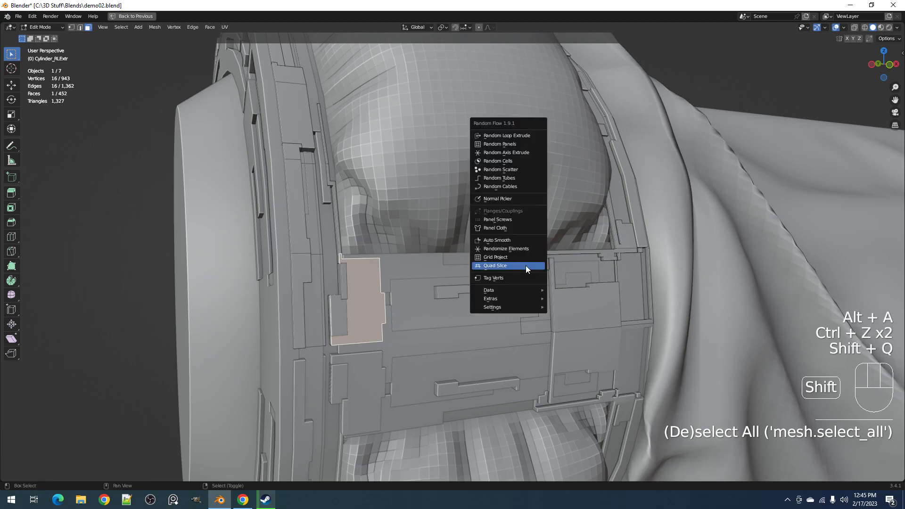
left_click(519, 266)
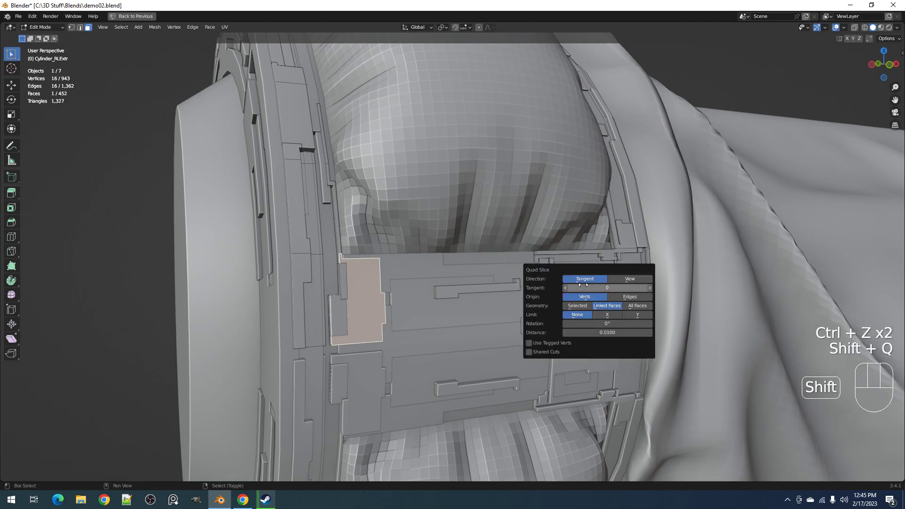
left_click(605, 333)
type(".002")
key("Return")
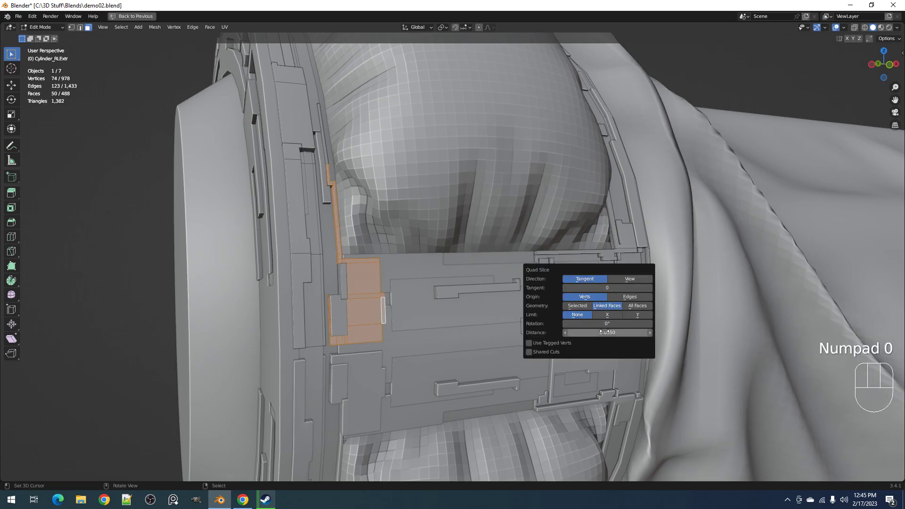
- Select the strip of four sliced faces running along the middle of the notched panel and extrude it
key("alt+a")
scroll(374, 300, "up", 1)
middle_click_drag(373, 301, 426, 229, "shift")
scroll(426, 228, "up", 2)
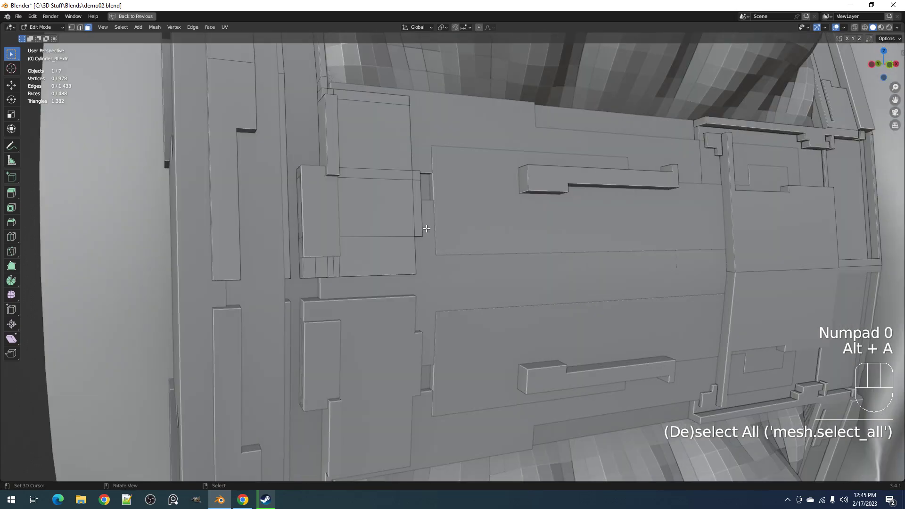
scroll(427, 229, "down", 3)
left_click(408, 186)
left_click(411, 256, "ctrl")
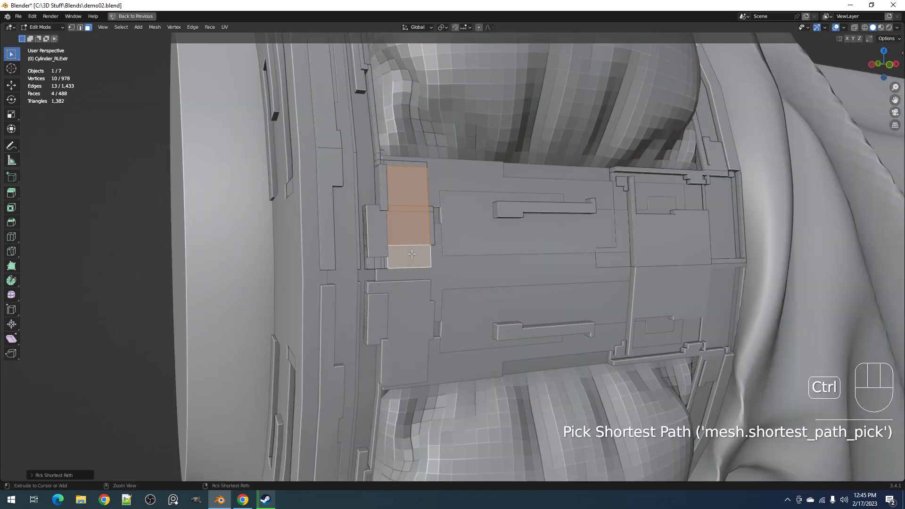
key("e")
left_click(415, 250)
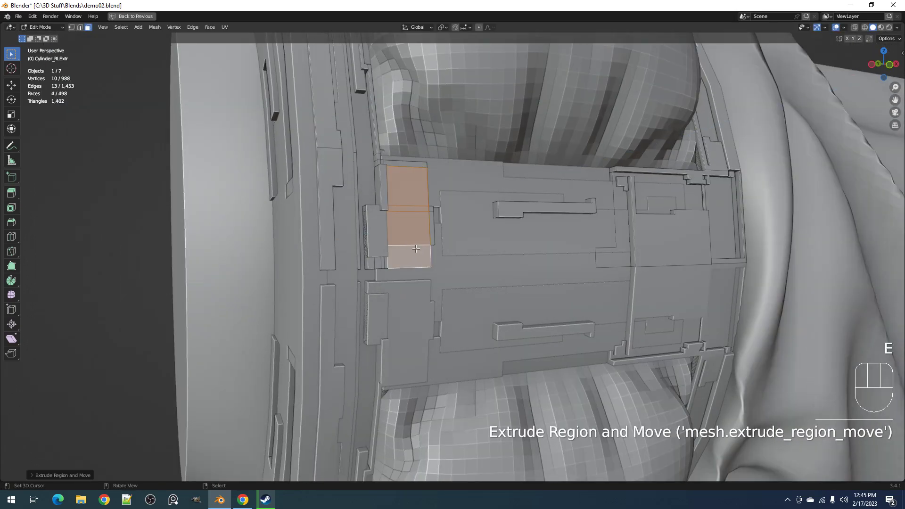
- Inset three faces of the extruded strip, extrude them into a recess, and return to Object Mode with nothing selected
left_click(414, 200)
left_click(409, 226, "ctrl")
key("i")
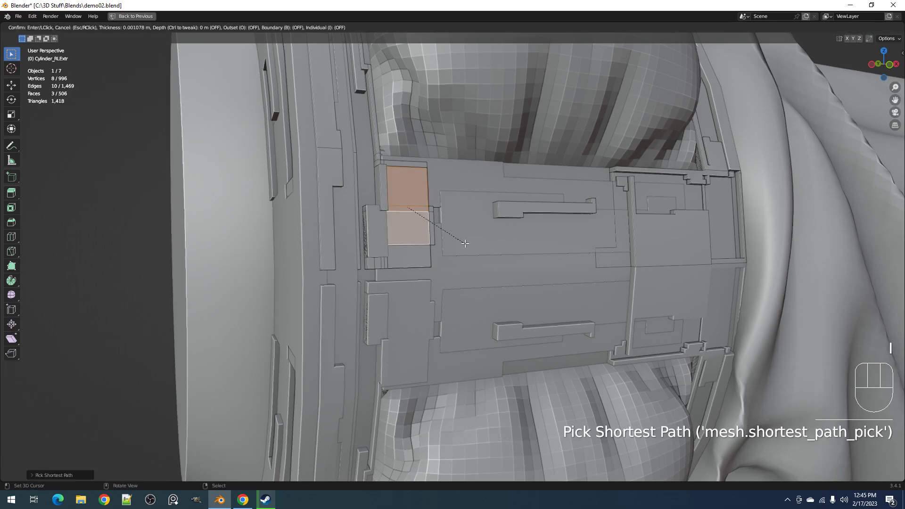
left_click(462, 242)
key("e")
key("Tab")
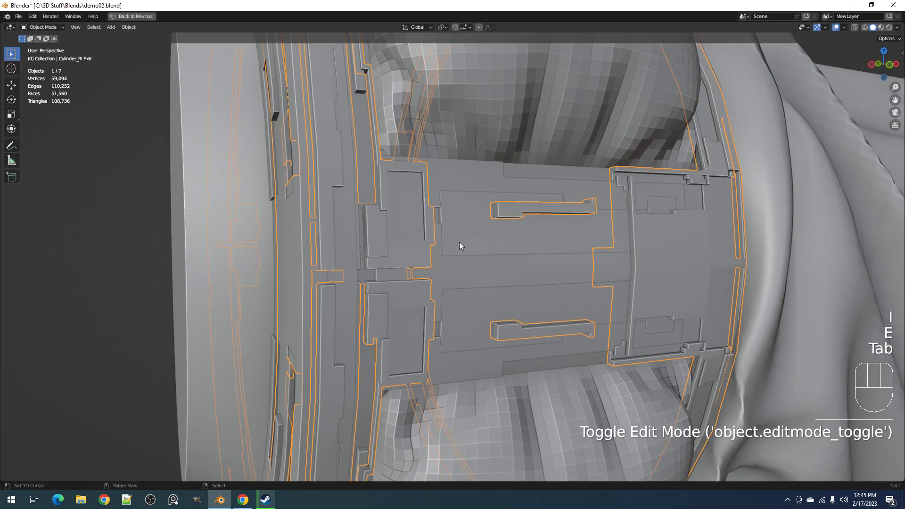
scroll(461, 238, "down", 4)
key("alt+a")
scroll(461, 238, "down", 3)
scroll(474, 240, "up", 3)
scroll(461, 240, "down", 4)
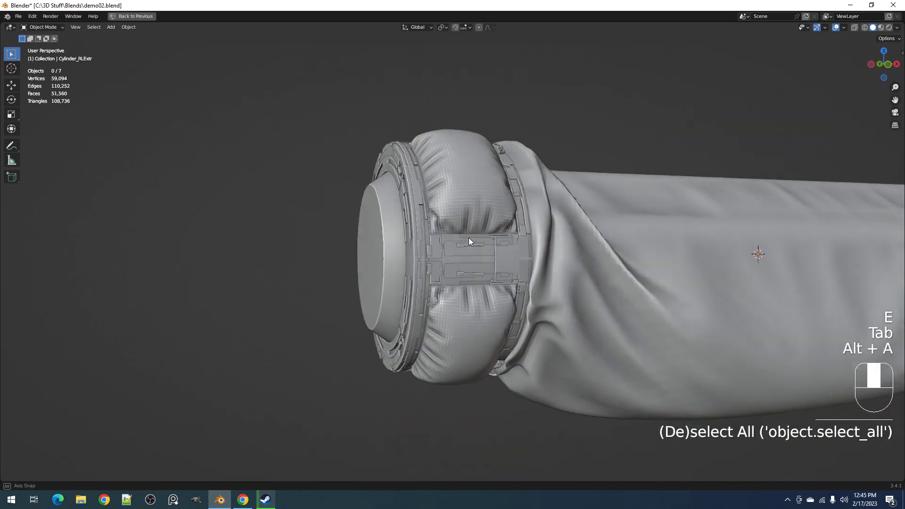
- Enter Edit Mode on the cylinder end cap and select the two face loops on its flat front and beveled rim
middle_click_drag(464, 239, 369, 268)
key("Tab")
key("alt+a")
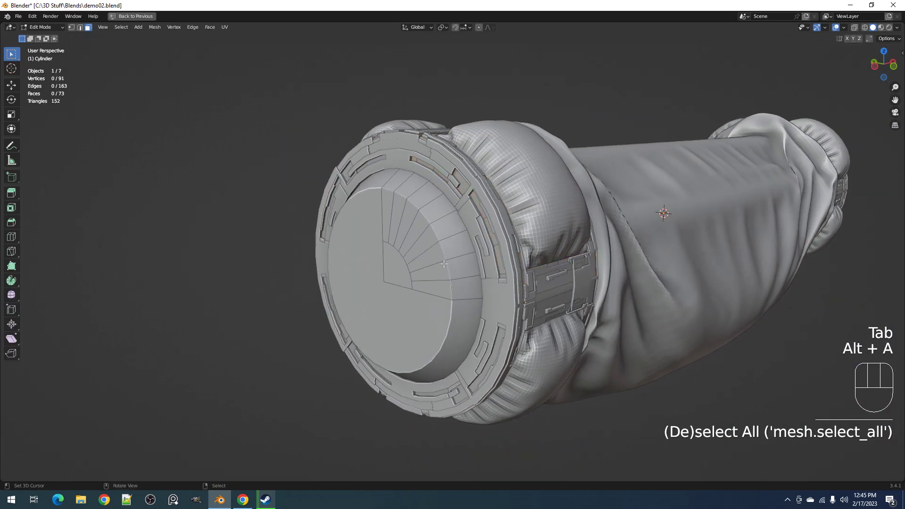
key("3")
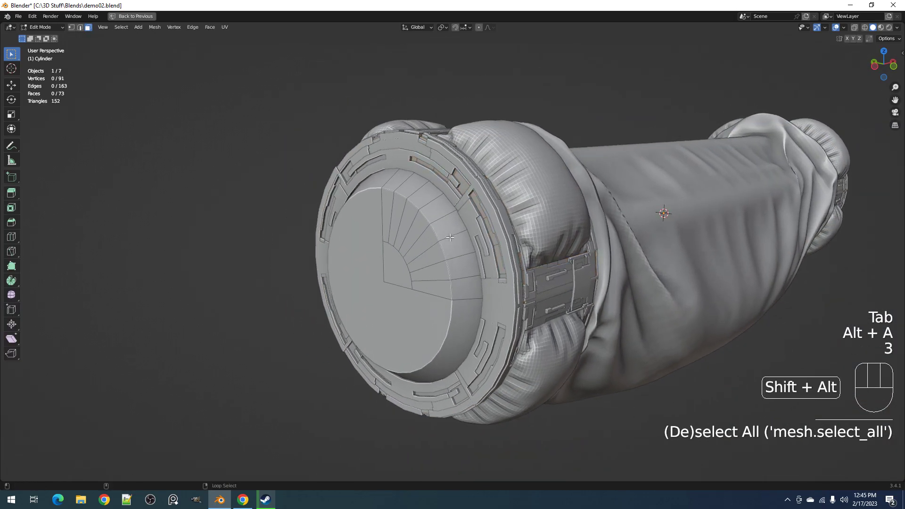
left_click(406, 247, "alt+shift")
left_click(421, 246, "alt+shift")
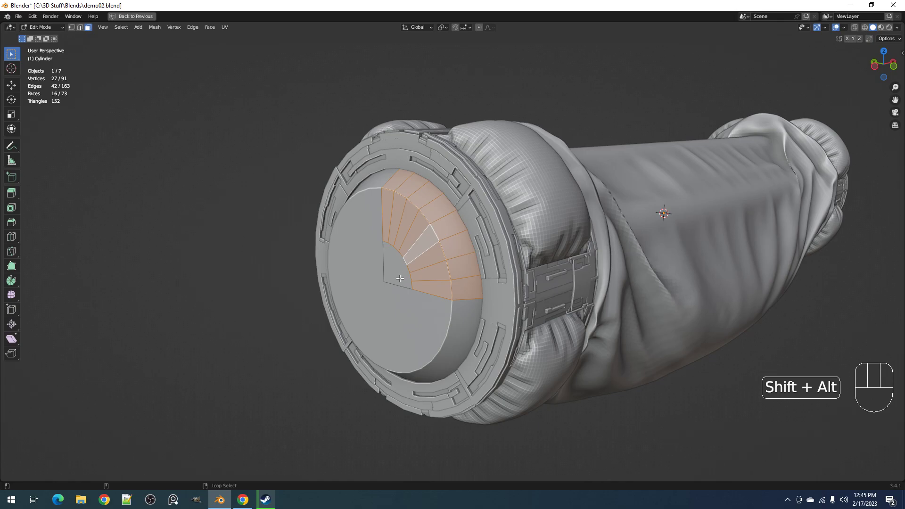
- Run Random Loop Extrude on the end cap's selected faces from Object Mode, enabling loops 1, 2 and 3
key("Tab")
key("shift+q")
left_click(540, 221)
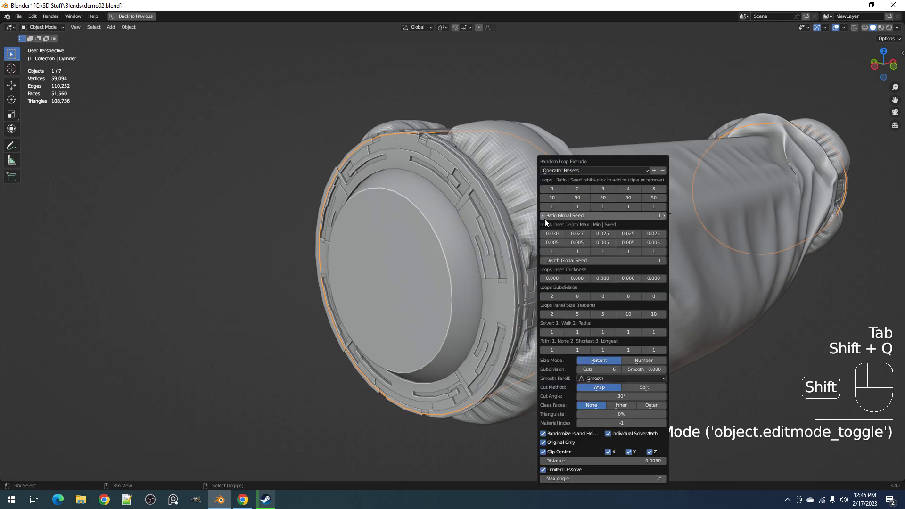
left_click(572, 189, "shift")
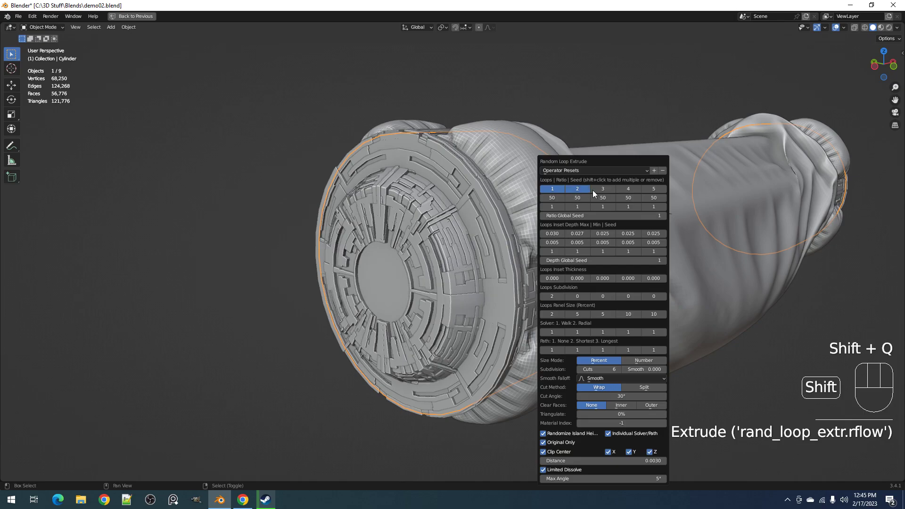
left_click(600, 190, "shift")
middle_click_drag(601, 188, 435, 300)
scroll(453, 233, "up", 2)
middle_click_drag(504, 266, 500, 302)
middle_click_drag(462, 330, 579, 300)
- Add another Random Loop Extrude to the end cap using only loop 1 with a maximum inset depth of 0.067
key("shift+q")
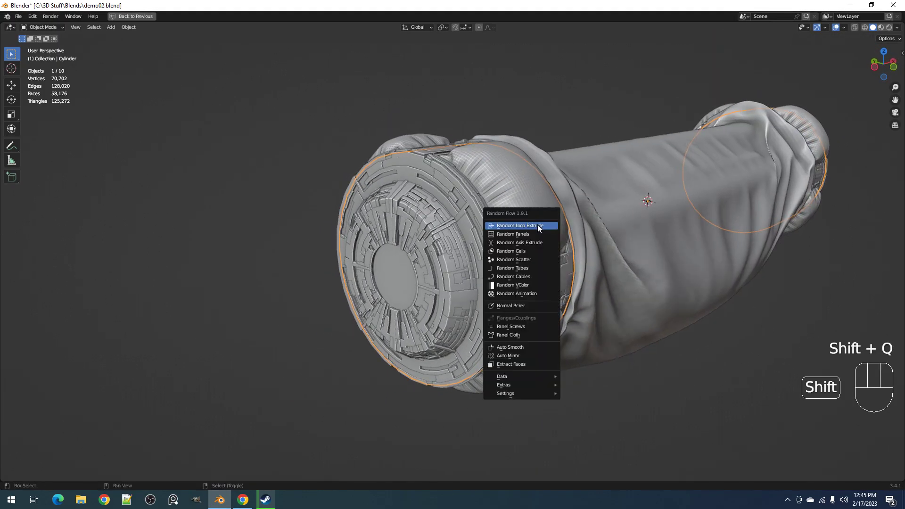
left_click(536, 225)
left_click(554, 190, "shift")
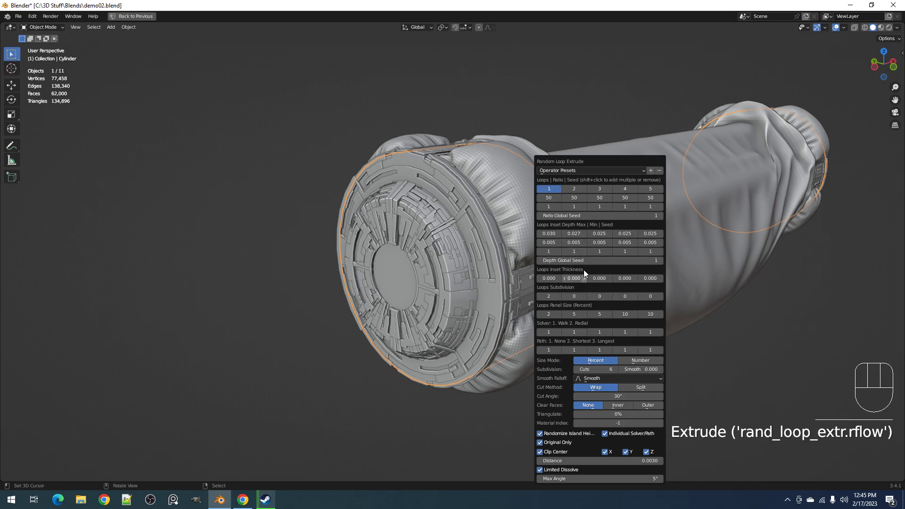
left_click_drag(550, 231, 575, 231)
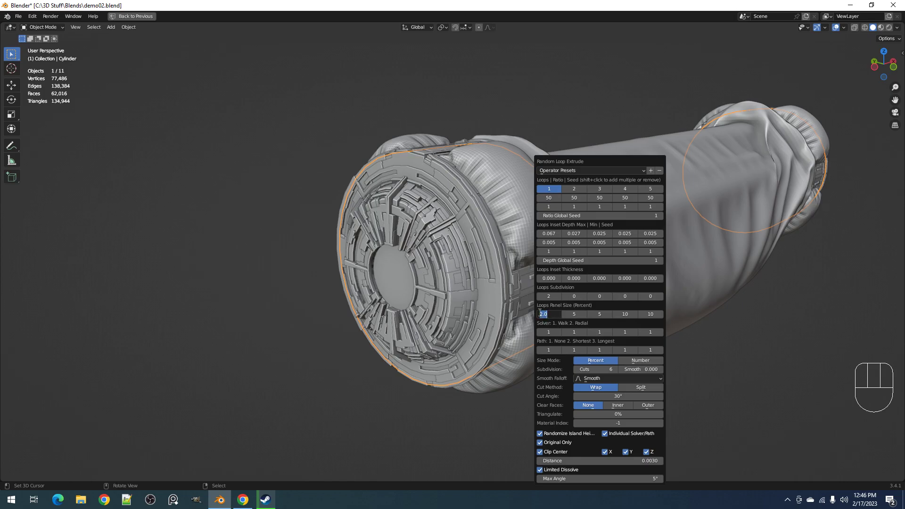
- Set the first loop's panel size to 10 percent in the Random Loop Extrude settings
key("Return")
middle_click_drag(539, 312, 537, 288)
key("F9")
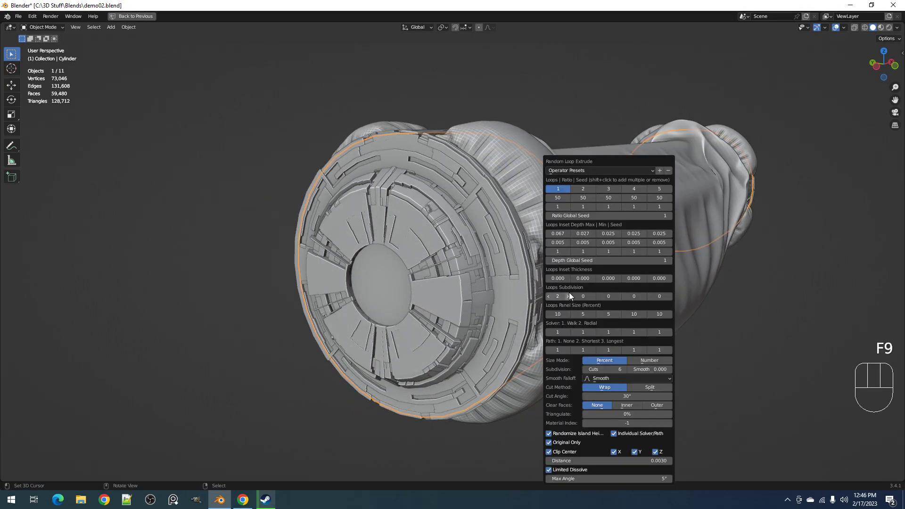
- Set the first loop's inset thickness to 0.002 and the Clip Center distance to 0.0050
scroll(560, 278, "up", 1, "ctrl")
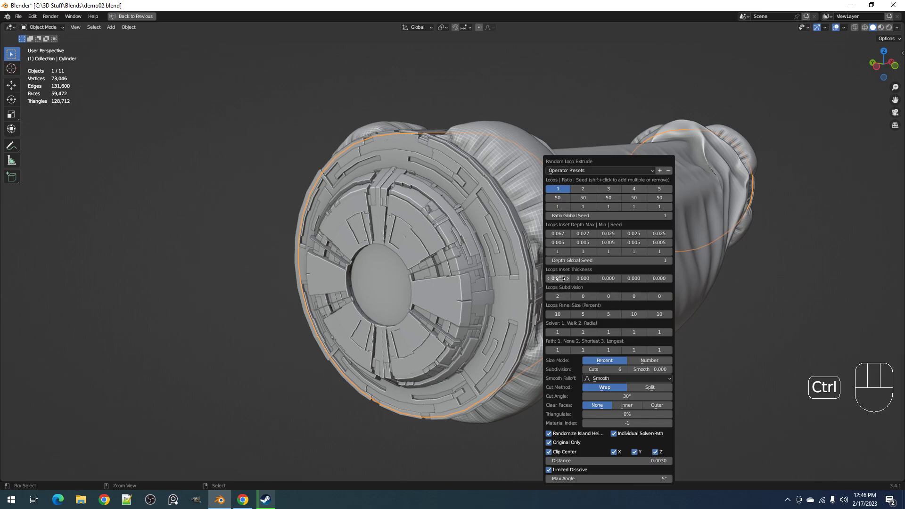
scroll(559, 278, "up", 1, "ctrl")
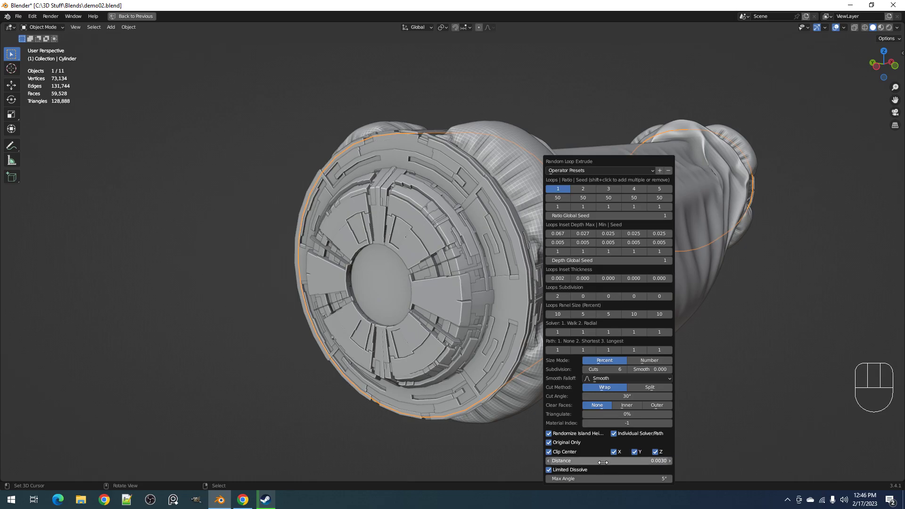
scroll(604, 463, "up", 1, "ctrl")
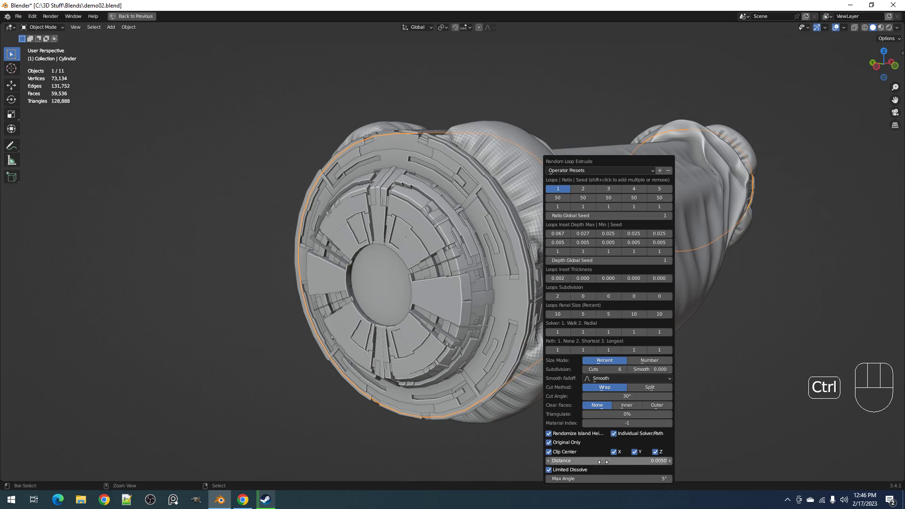
key("F9")
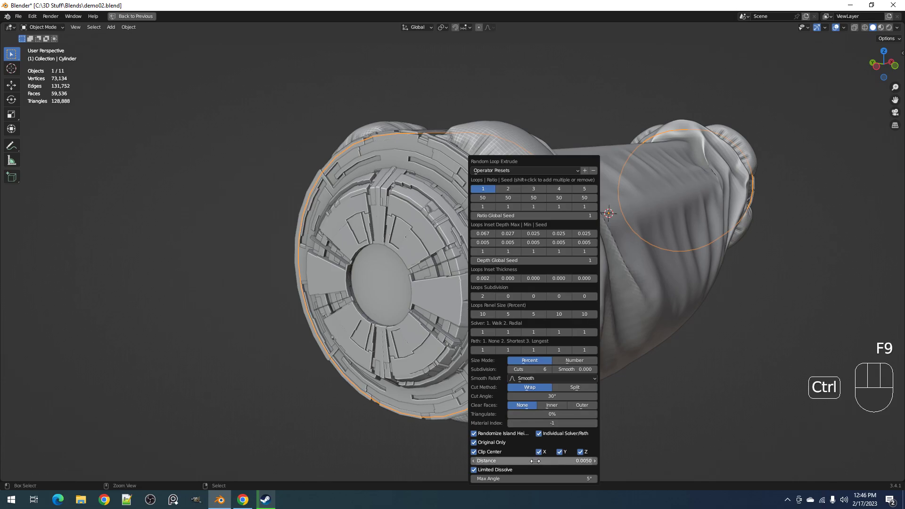
- Set the Random Loop Extrude's Clip Center distance to 0.0070 and Ratio Global Seed to 3, and save the file
scroll(535, 461, "up", 1, "ctrl")
middle_click_drag(490, 377, 585, 270)
key("F9")
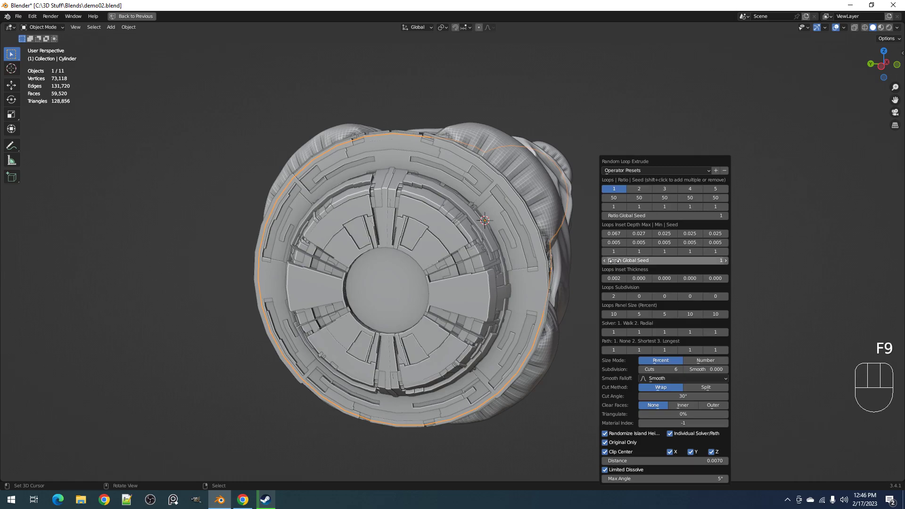
scroll(641, 216, "up", 2, "ctrl")
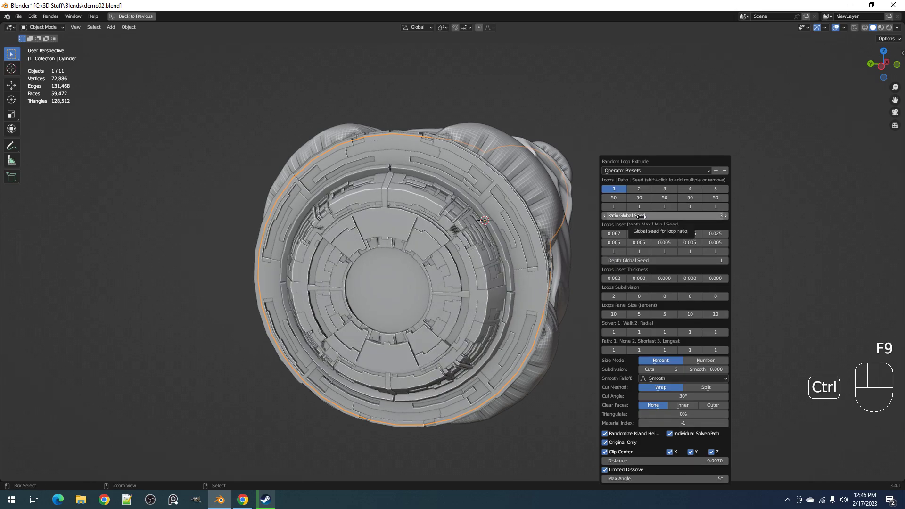
middle_click_drag(486, 221, 414, 265)
scroll(414, 265, "down", 3)
scroll(477, 267, "up", 2)
middle_click_drag(483, 266, 424, 300)
key("ctrl+s")
- Examine the whole model and its paneled ends from several angles with overlays toggled
key("shift+alt+z")
key("shift+alt+z")
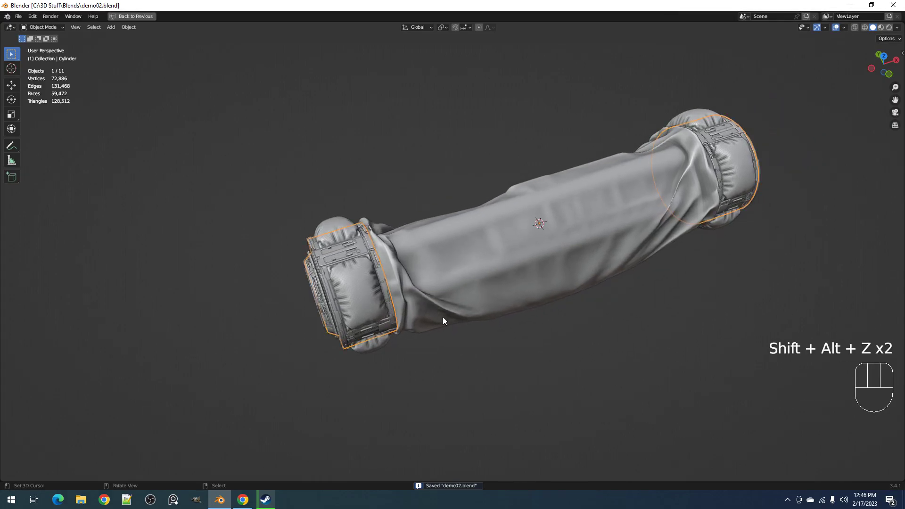
scroll(436, 312, "up", 3)
middle_click_drag(441, 315, 476, 264)
scroll(476, 264, "down", 4)
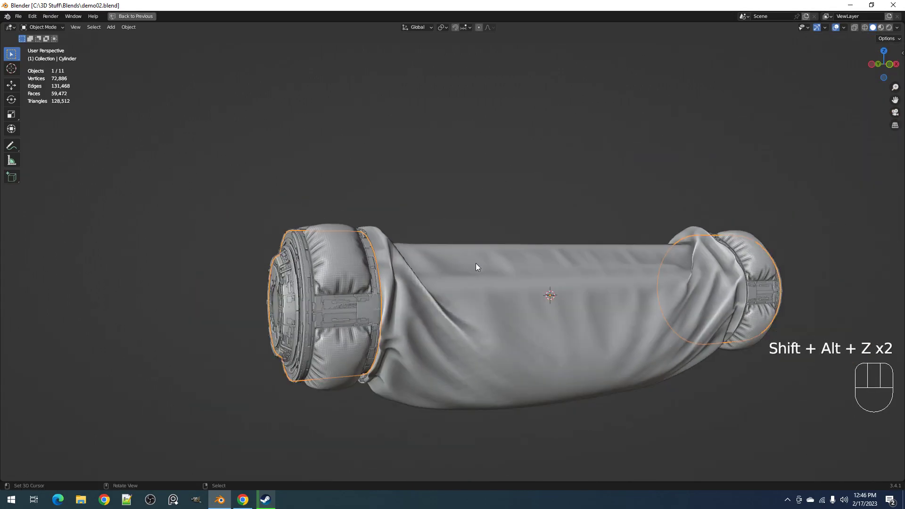
middle_click_drag(660, 272, 675, 302)
key("shift+alt+z")
middle_click_drag(616, 299, 506, 262)
- Select the quarter-circle face at the end cap's centre in Edit Mode and save the file
key("Tab")
scroll(506, 262, "up", 3)
key("3")
right_click(521, 230)
middle_click_drag(580, 221, 536, 246, "shift")
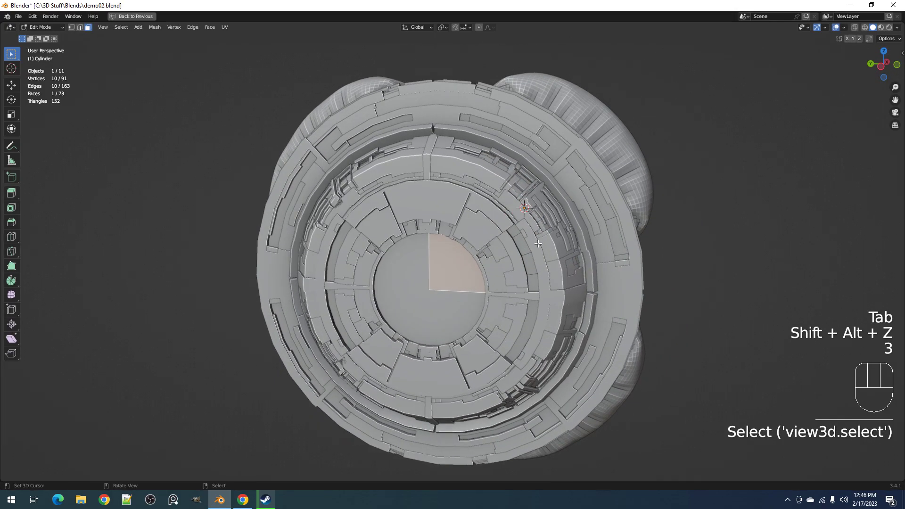
key("ctrl+s")
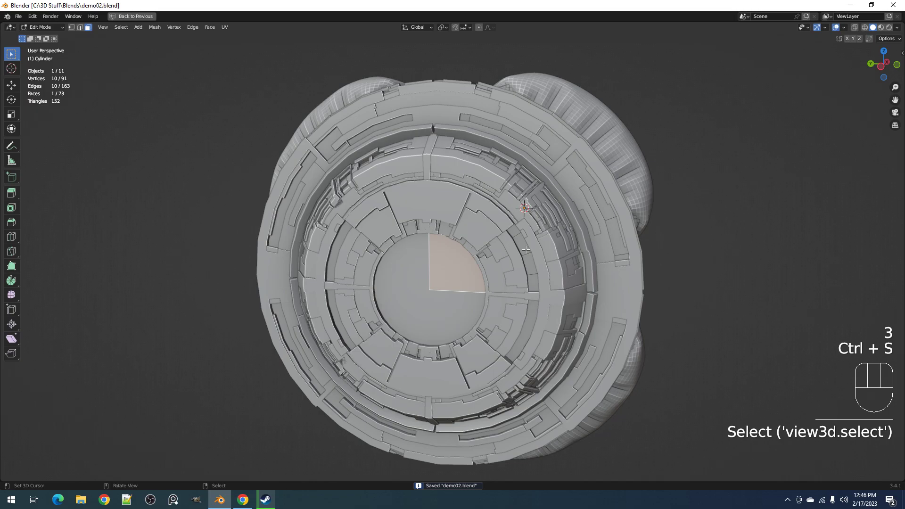
- Try Random Panels on the cap's central quarter face from Object Mode
key("shift+q")
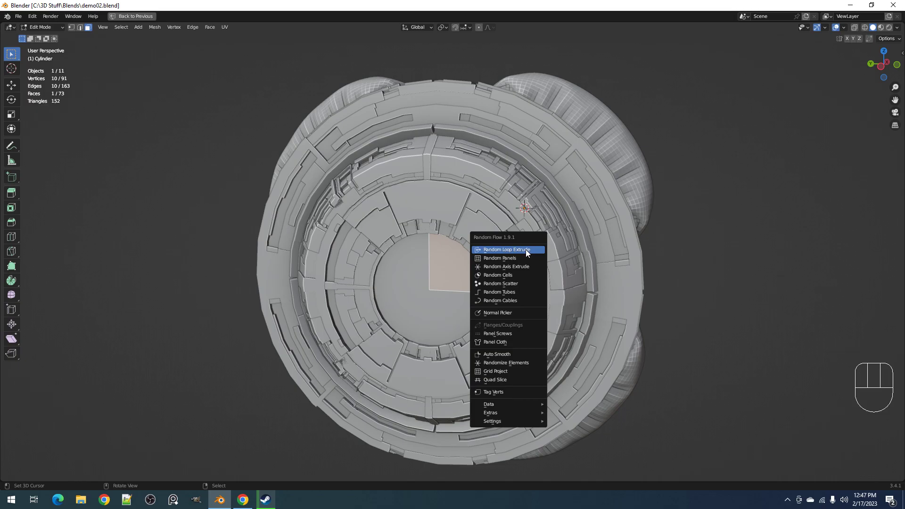
left_click(525, 250)
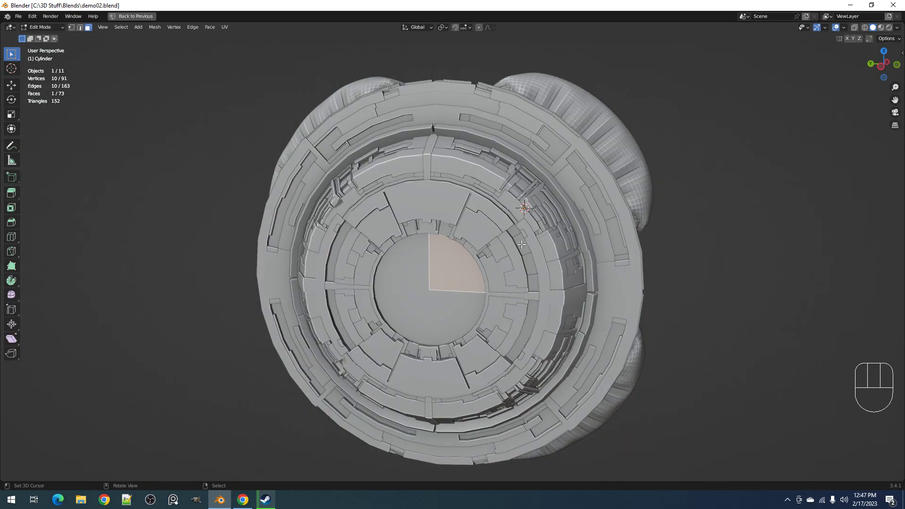
key("Tab")
key("shift+q")
left_click(554, 246)
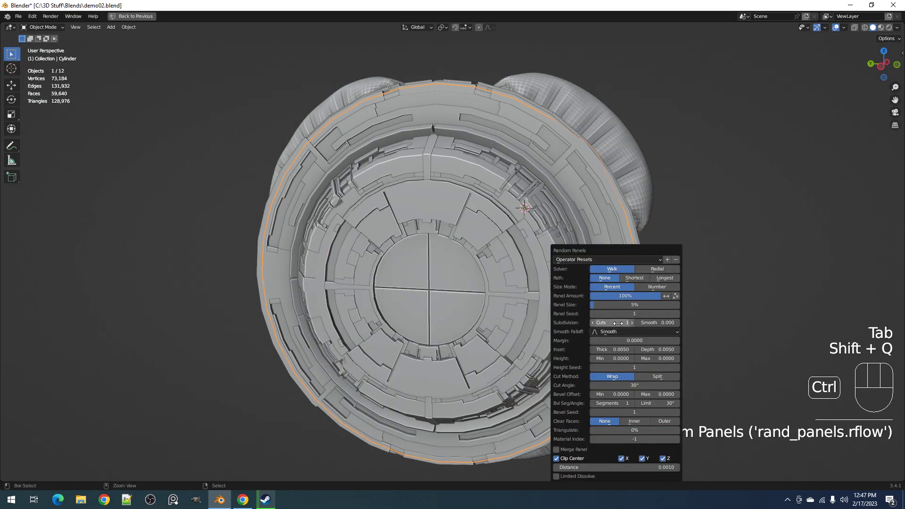
key("ctrl+z")
- Return to Edit Mode with the cap's central quarter face selected and save the file
scroll(456, 296, "down", 3)
middle_click_drag(456, 296, 474, 232)
scroll(475, 232, "up", 3)
key("Tab")
middle_click_drag(496, 169, 518, 217)
key("ctrl+s")
key("shift+q")
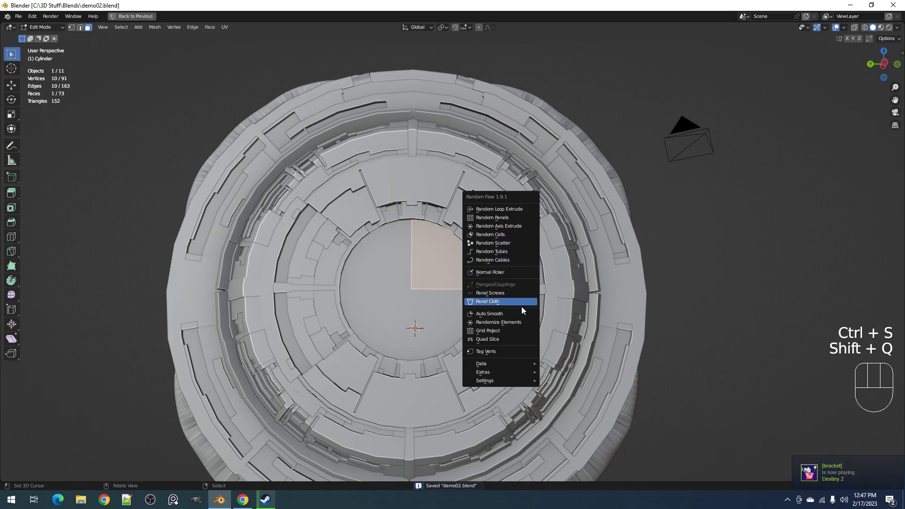
left_click(514, 340)
scroll(527, 242, "down", 2)
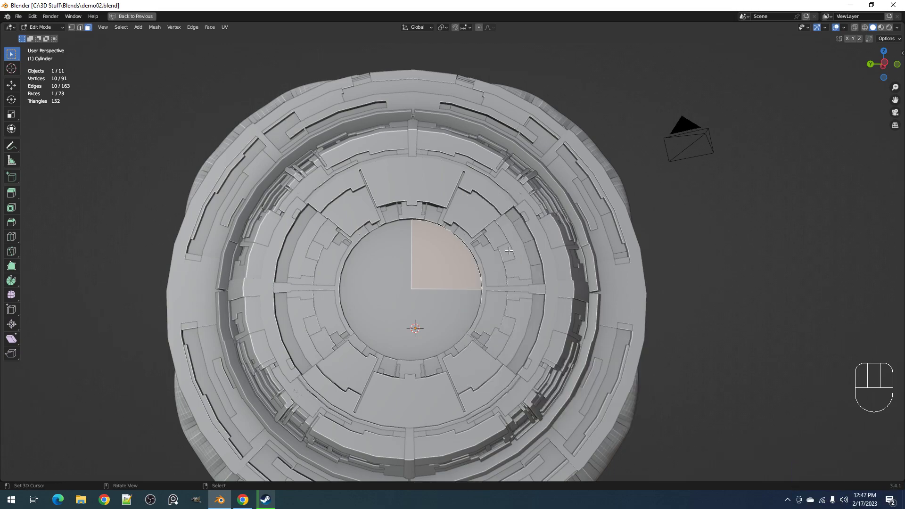
- Try deleting the vertices of the cap's central quarter face
scroll(527, 242, "up", 4)
middle_click_drag(526, 242, 529, 240)
key("x")
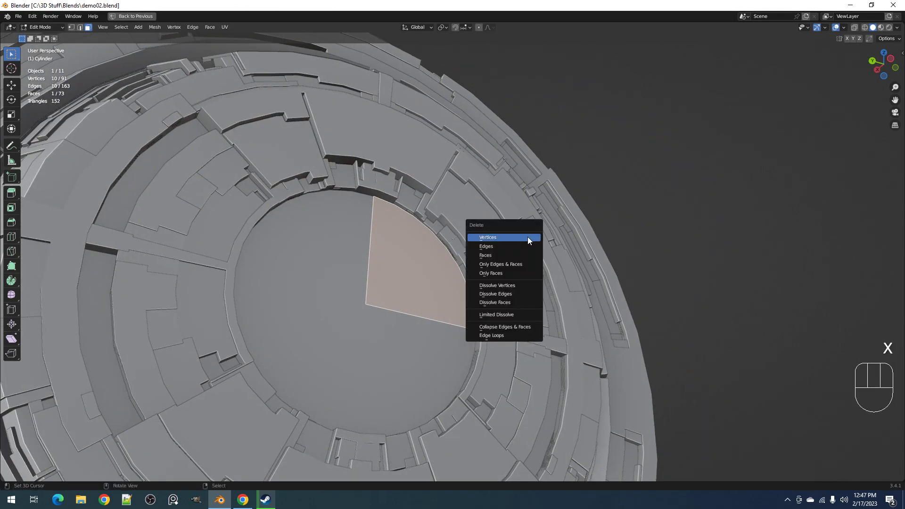
left_click(528, 237)
key("ctrl")
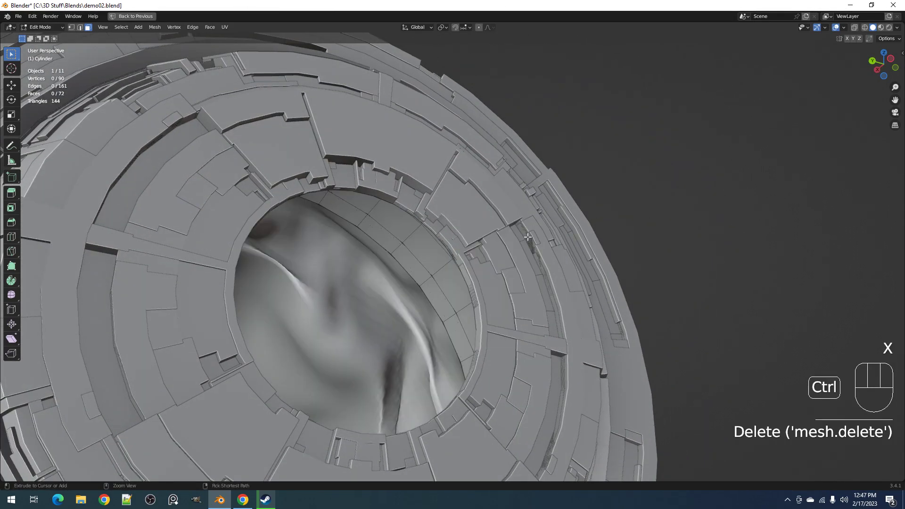
key("ctrl+z")
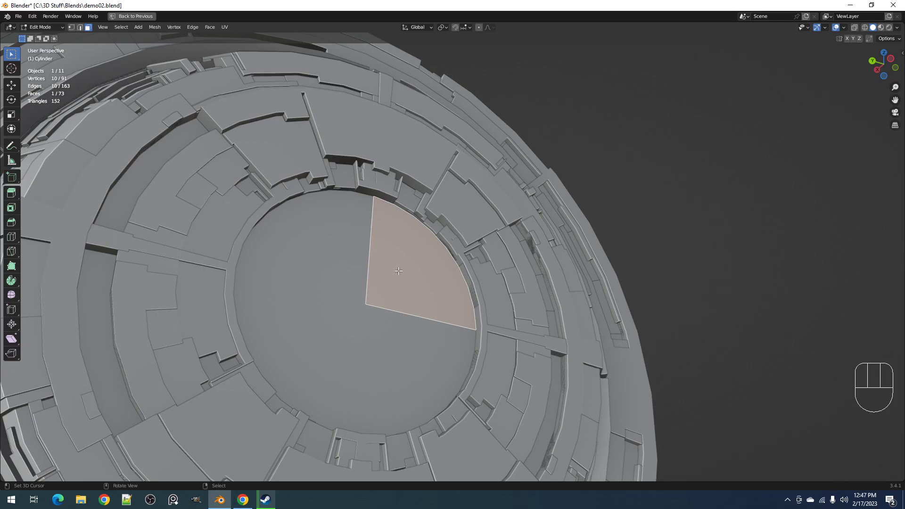
- Run Quad Slice on the cap's central quarter face and test a Tangent value of 3
middle_click_drag(398, 270, 379, 303)
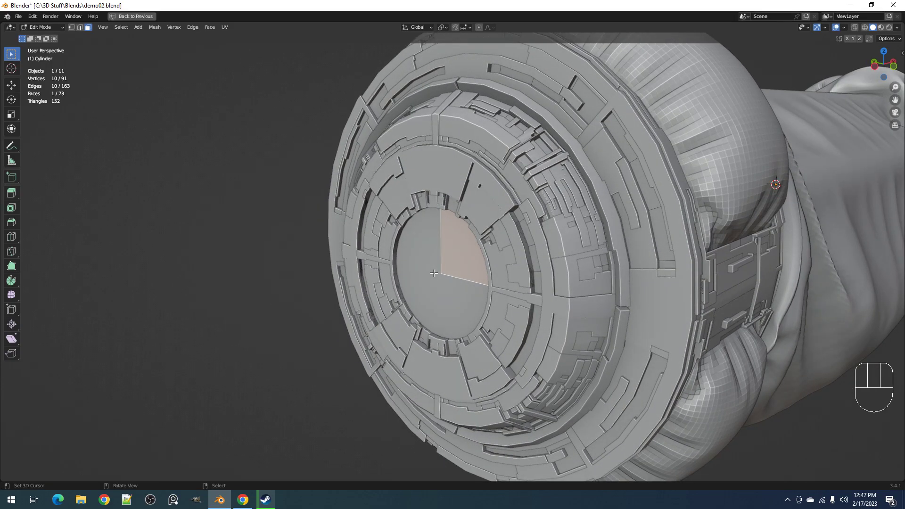
middle_click_drag(435, 273, 489, 258)
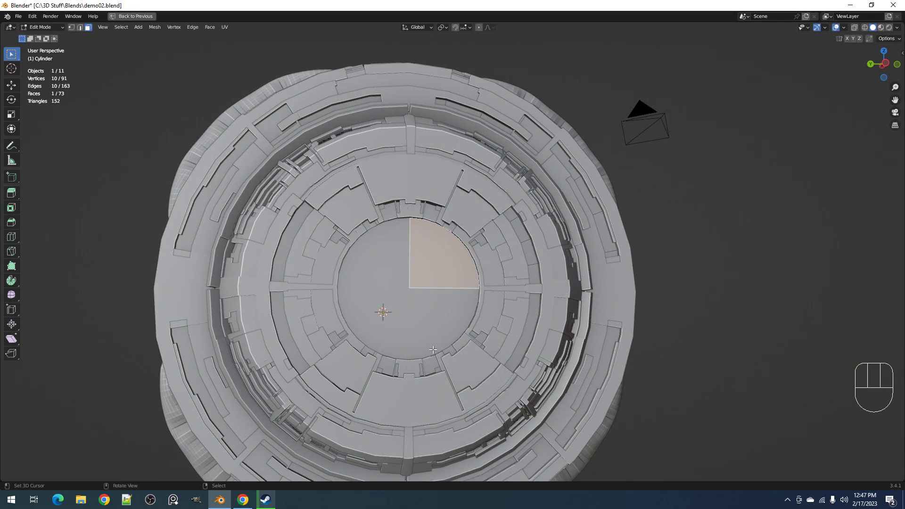
middle_click_drag(433, 284, 508, 231)
key("shift+q")
left_click(509, 233)
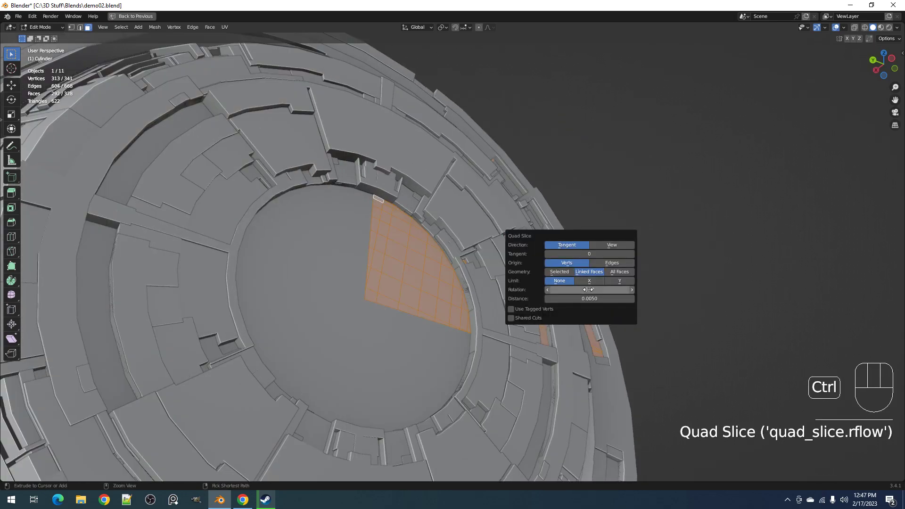
key("F9")
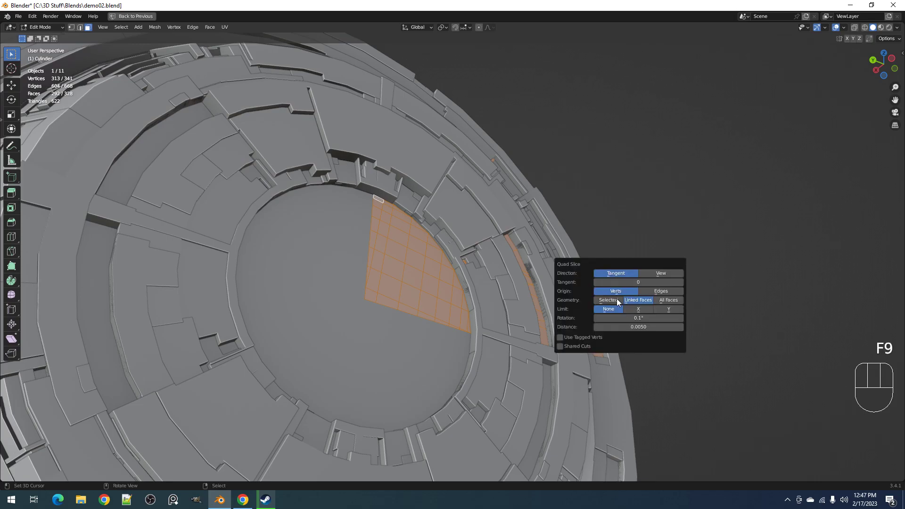
scroll(628, 281, "up", 1, "ctrl")
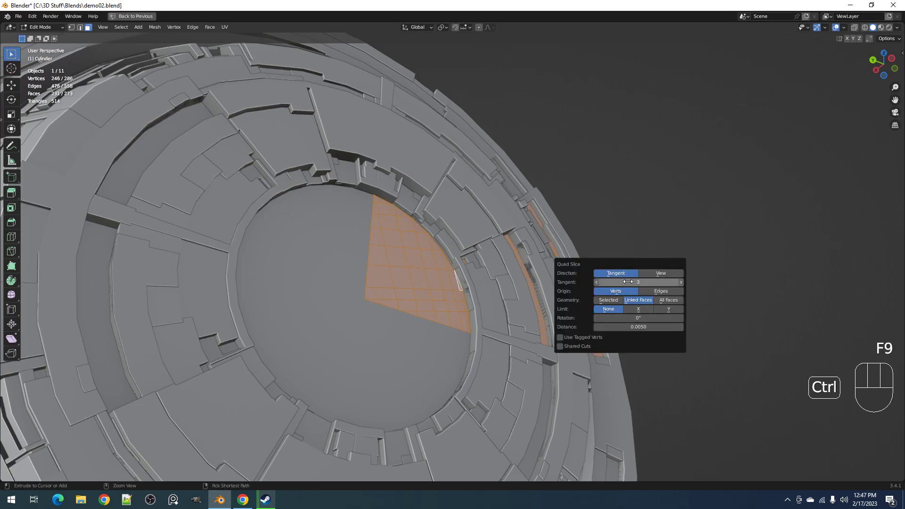
- Set the Quad Slice Tangent to 1 and restrict its Geometry to Selected
scroll(429, 267, "down", 2)
middle_click_drag(429, 267, 394, 295)
scroll(513, 270, "up", 2)
key("F9")
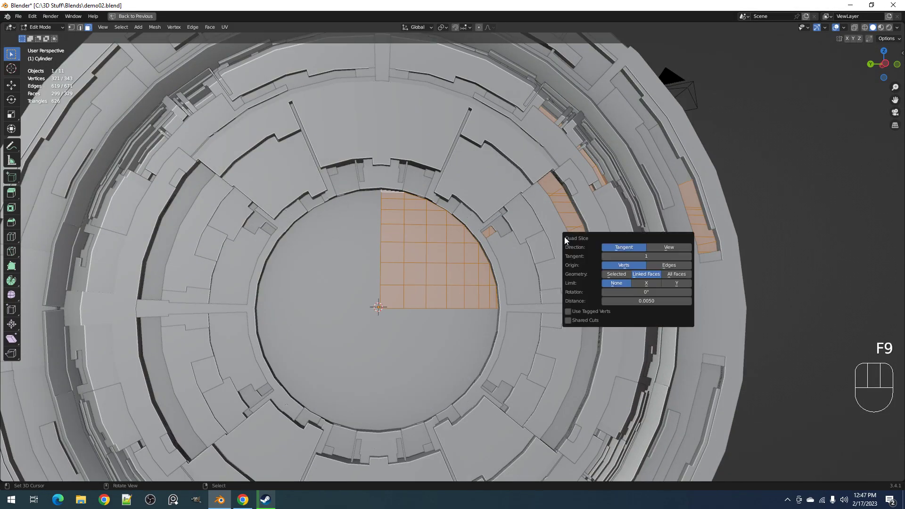
left_click(608, 274)
scroll(517, 263, "down", 5)
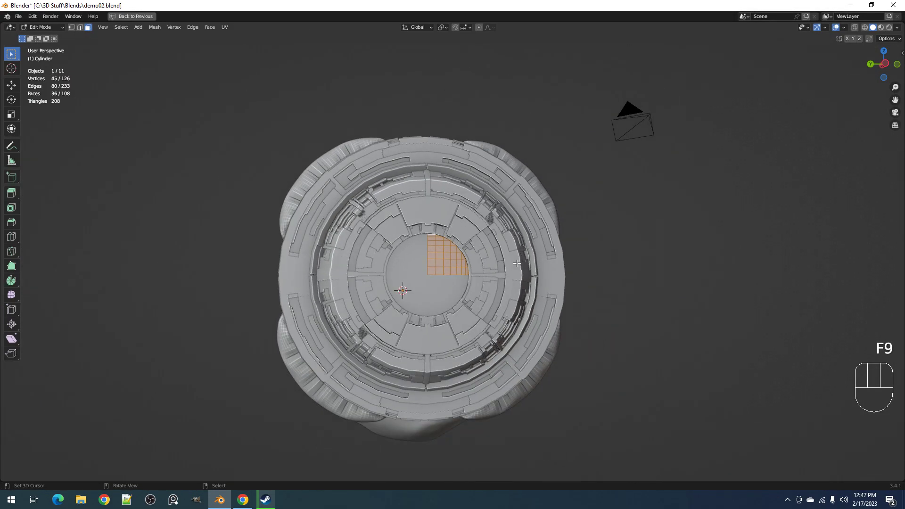
scroll(517, 263, "up", 6)
scroll(517, 263, "up", 1)
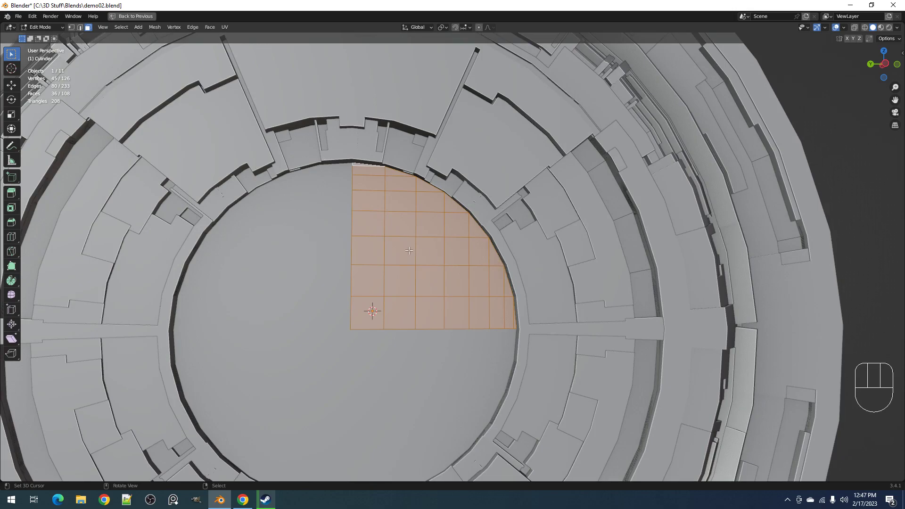
- Run Random Loop Extrude on the sliced centre faces from Object Mode, using loop 1 with 2 subdivision cuts
scroll(403, 255, "down", 4)
middle_click_drag(402, 254, 441, 261)
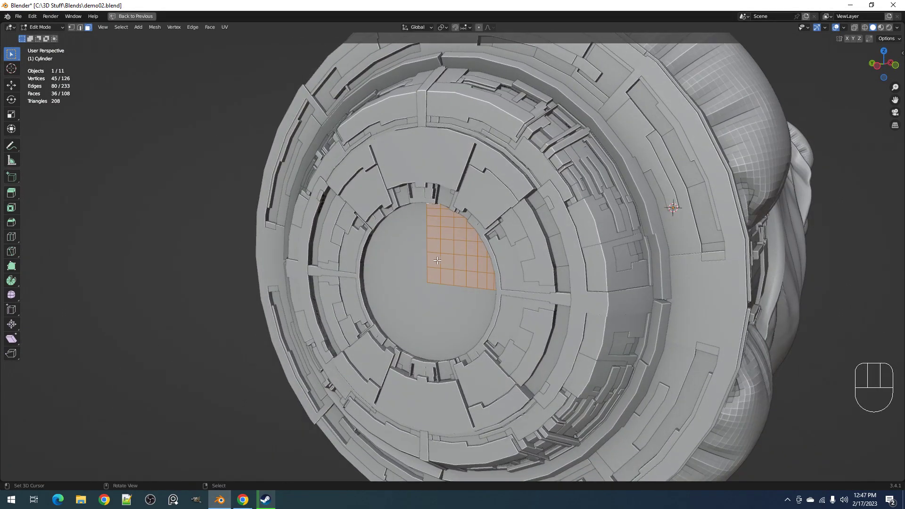
scroll(441, 261, "down", 4)
key("Tab")
scroll(573, 229, "up", 2)
key("shift+q")
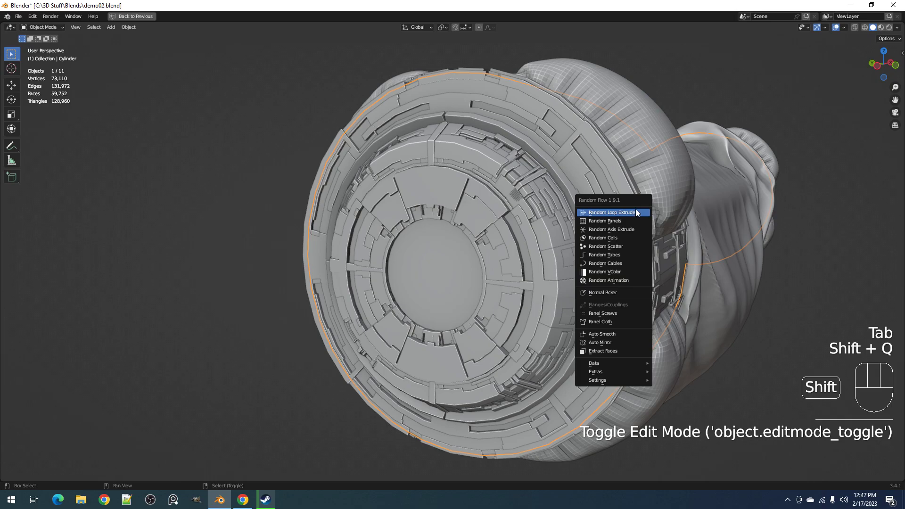
left_click(637, 212)
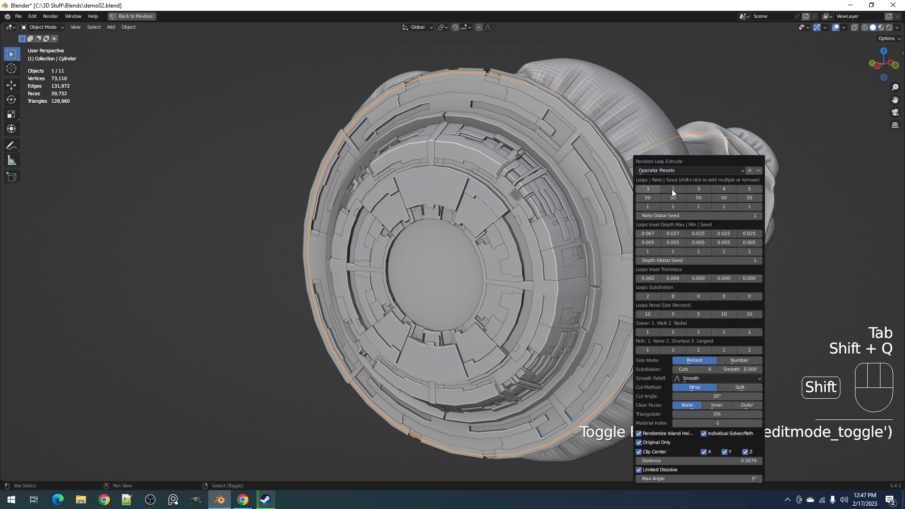
left_click_drag(681, 370, 655, 370)
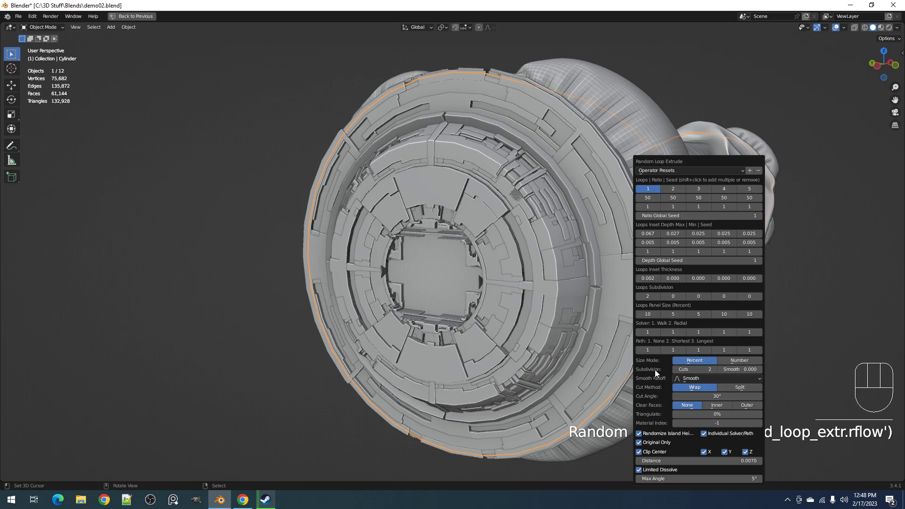
- Add loops 2 and 3 to the Random Loop Extrude and set its Ratio Global Seed to 7
left_click(672, 188, "shift")
left_click(694, 188, "shift")
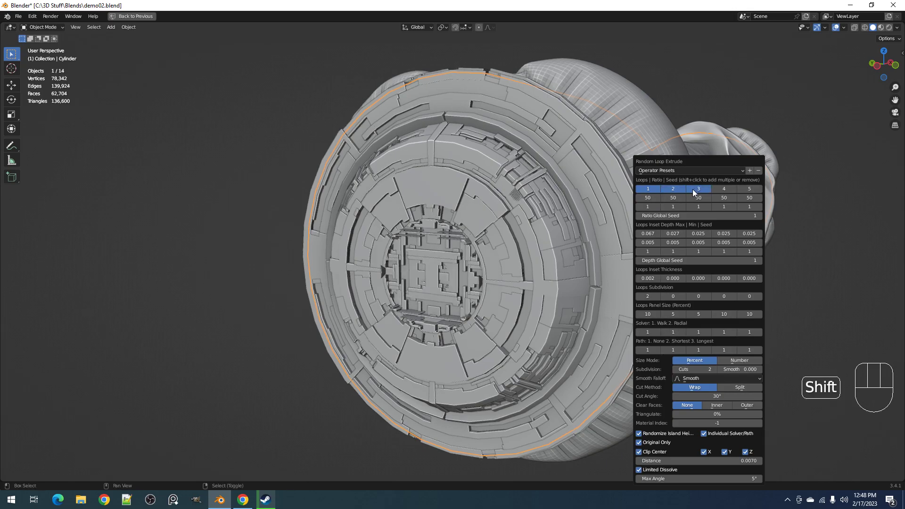
scroll(666, 217, "up", 3, "ctrl")
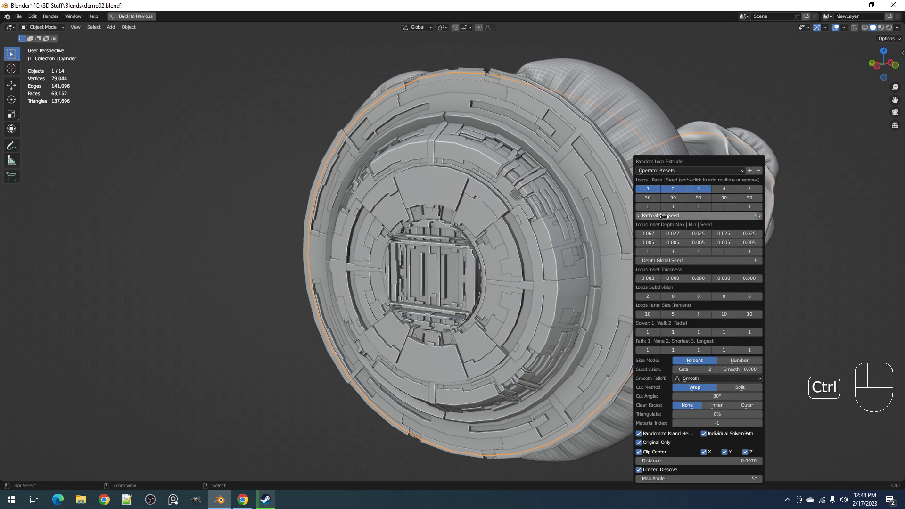
scroll(665, 216, "up", 3, "ctrl")
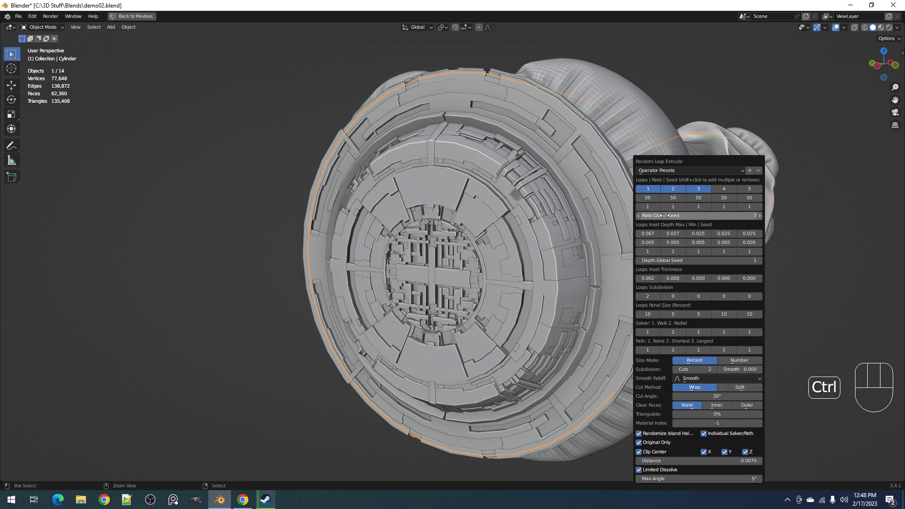
middle_click_drag(590, 245, 440, 257)
scroll(443, 262, "up", 4)
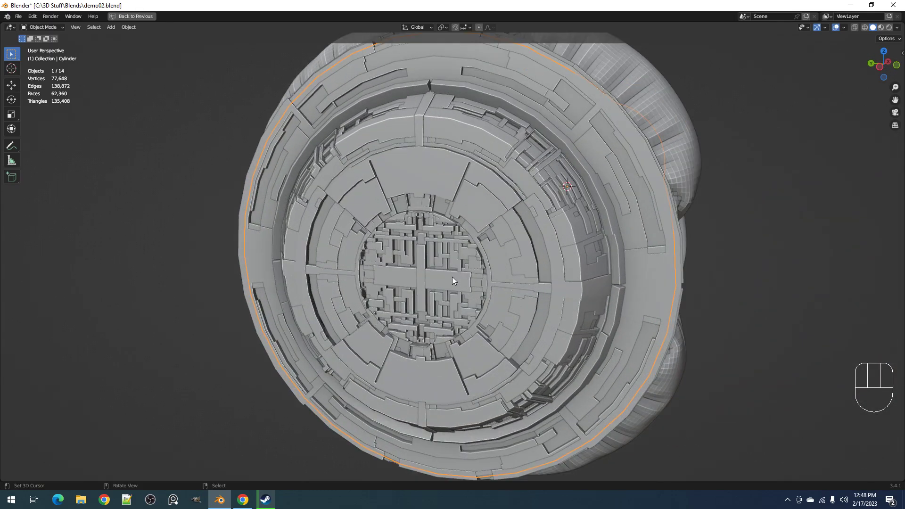
- Undo the centre's Random Loop Extrude and Quad Slice, returning to Edit Mode on the single quarter face
key("ctrl+z")
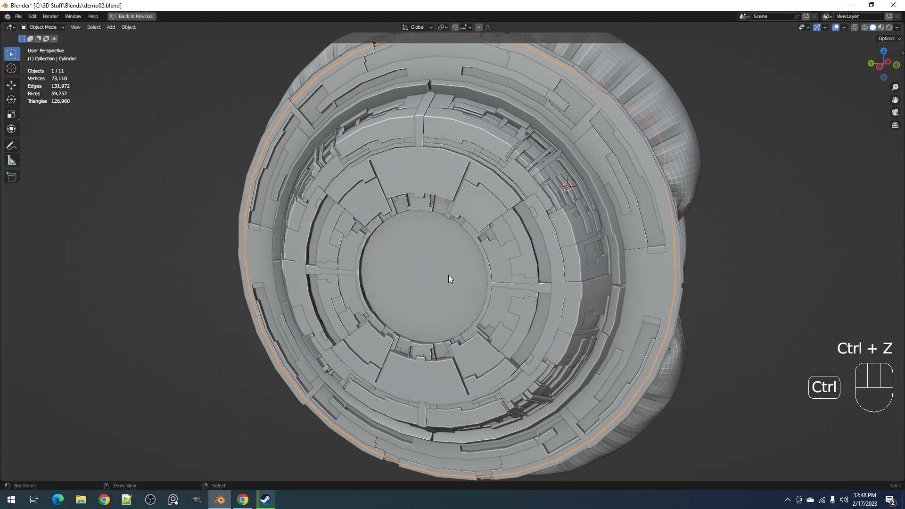
key("Tab")
key("ctrl+z")
key("ctrl+z")
key("ctrl+z")
key("ctrl+z")
- Try insetting the central quarter face until only a tiny wedge remains at the cap's centre
scroll(443, 269, "up", 4)
key("i")
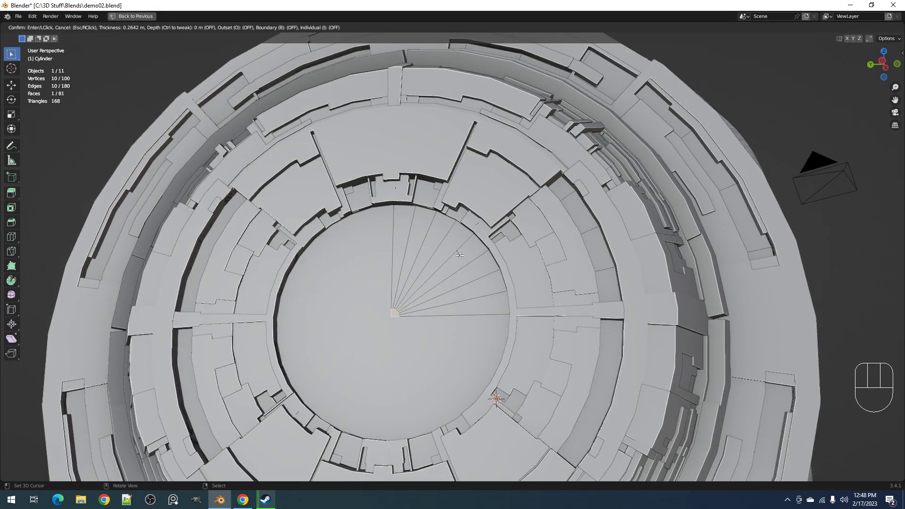
left_click(460, 265)
scroll(404, 255, "up", 5)
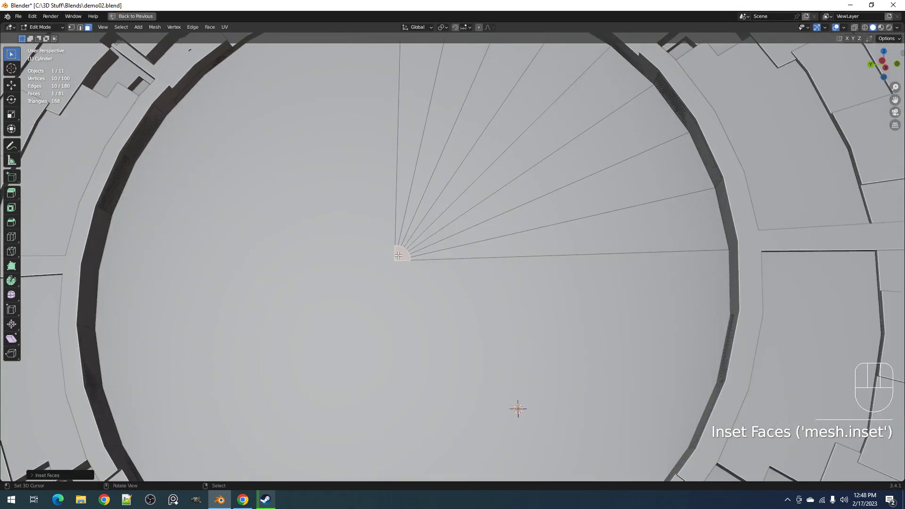
key("ctrl+z")
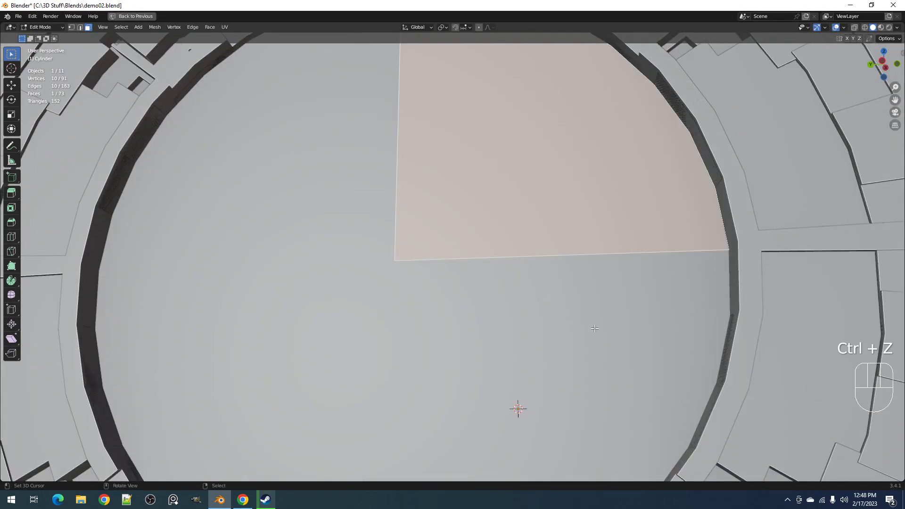
key("i")
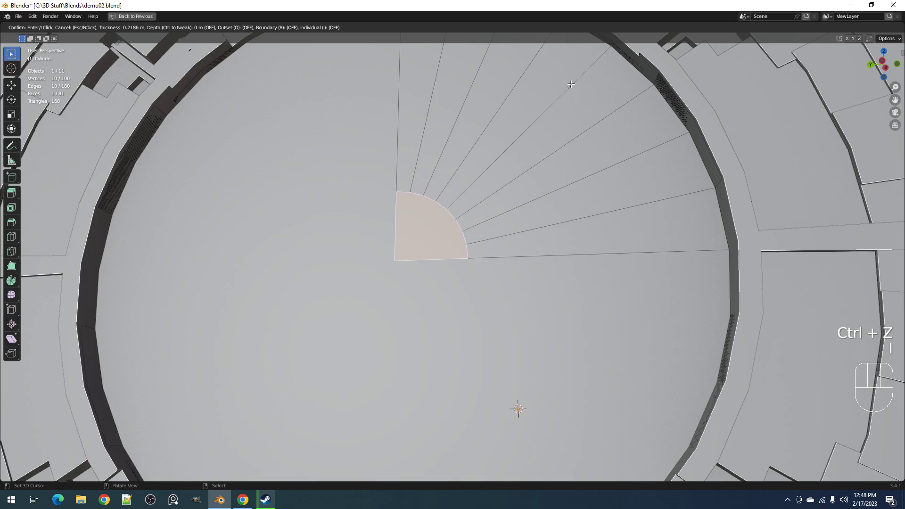
left_click(571, 81)
scroll(527, 142, "down", 5)
key("ctrl+z")
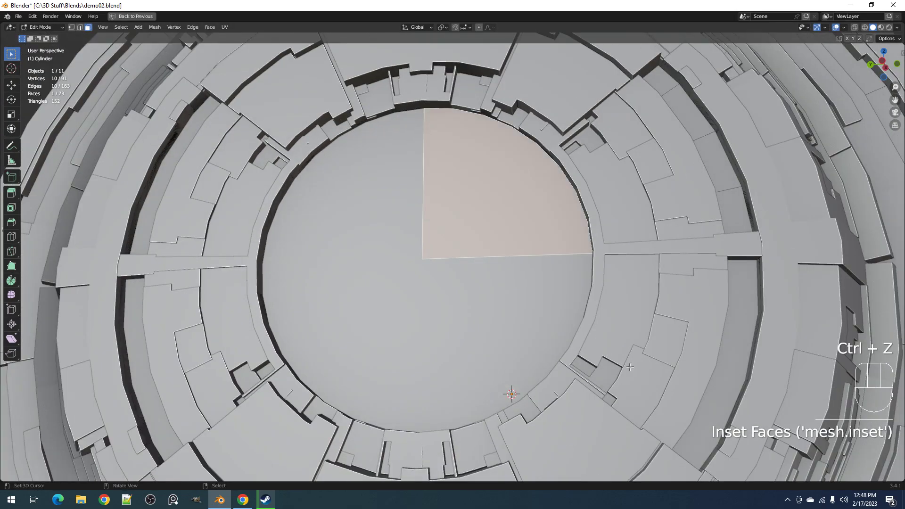
- Inset the central quarter face with a thickness of about 0.2786 m, leaving a tiny wedge at the disc's centre
key("i")
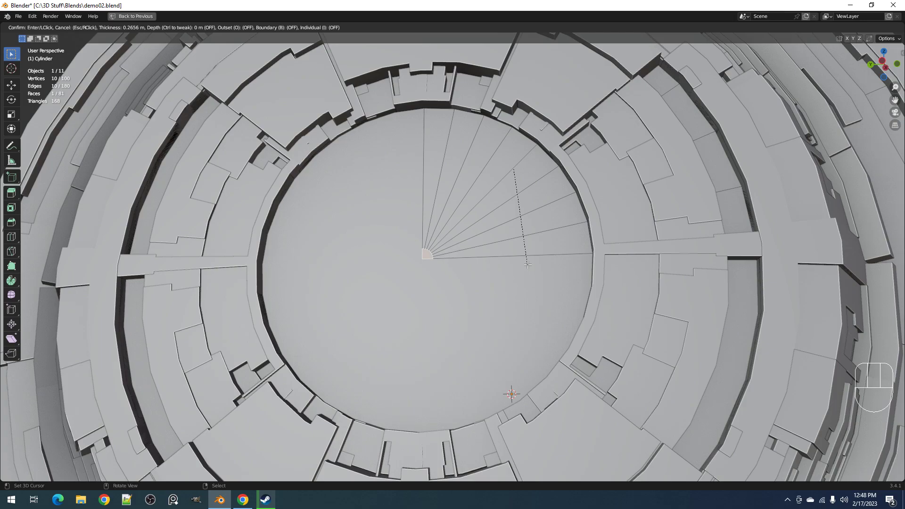
left_click(528, 265)
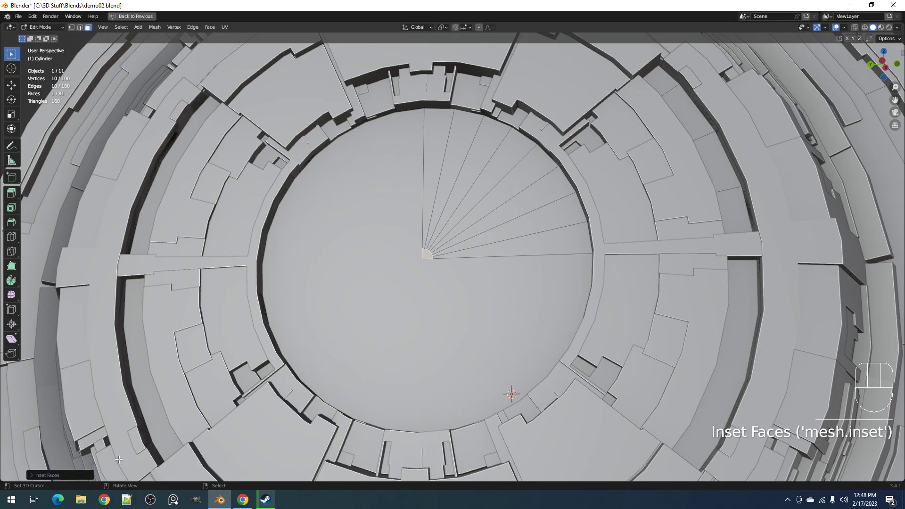
left_click(34, 477)
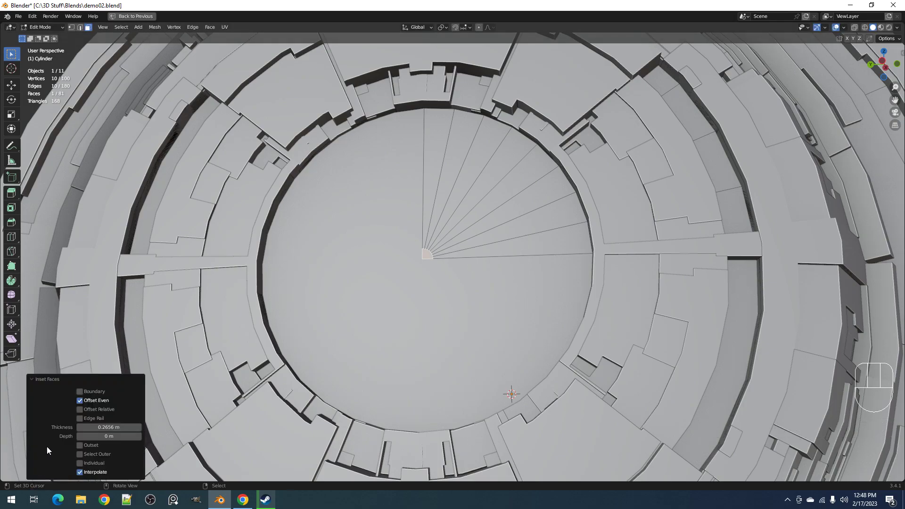
left_click(49, 381)
key("F9")
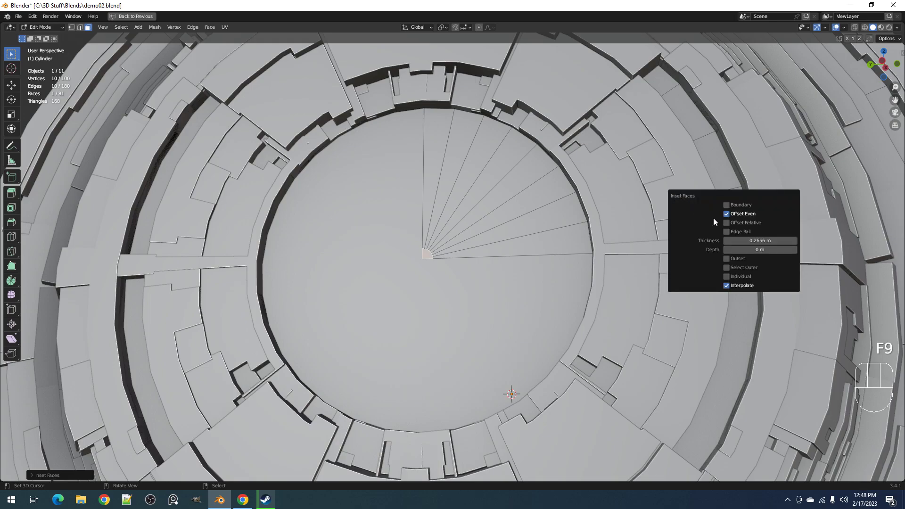
mouse_move(748, 241)
left_mouse_down()
mouse_move(663, 249)
mouse_move(769, 236)
mouse_move(750, 235)
left_mouse_up()
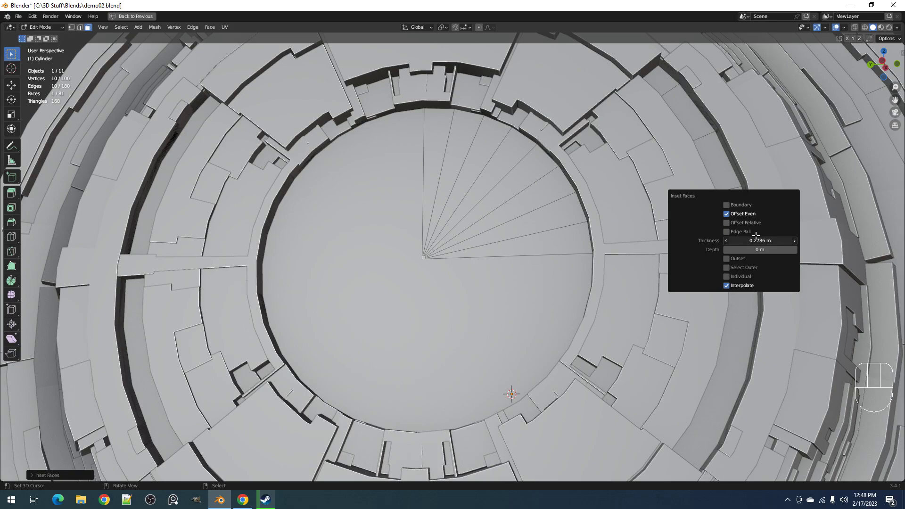
- Add five evenly spaced loop cuts across the radial faces of the inset quarter, without sliding them
key("ctrl+r")
scroll(509, 202, "up", 4)
left_click(509, 201)
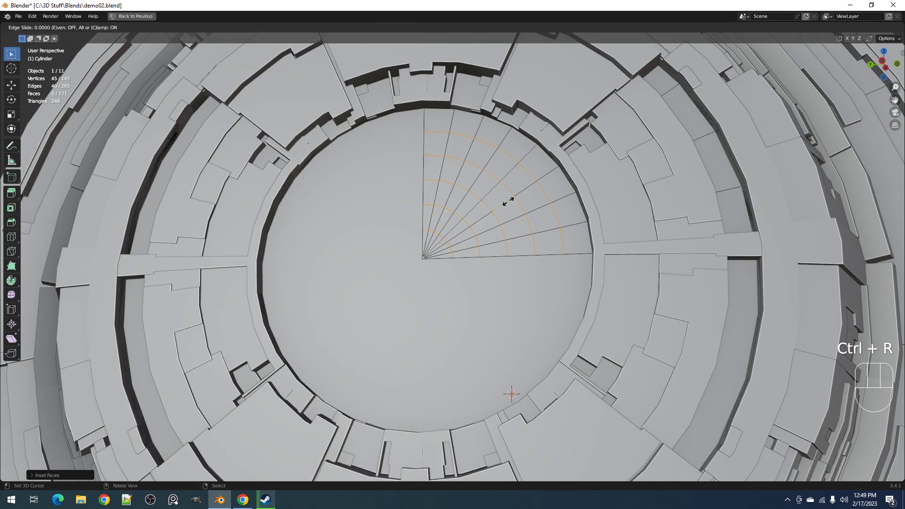
right_click(509, 201)
- Select all six rings of faces in the quarter together with the tiny wedge face at the centre
key("3")
key("alt+a")
left_click(455, 241, "alt+shift")
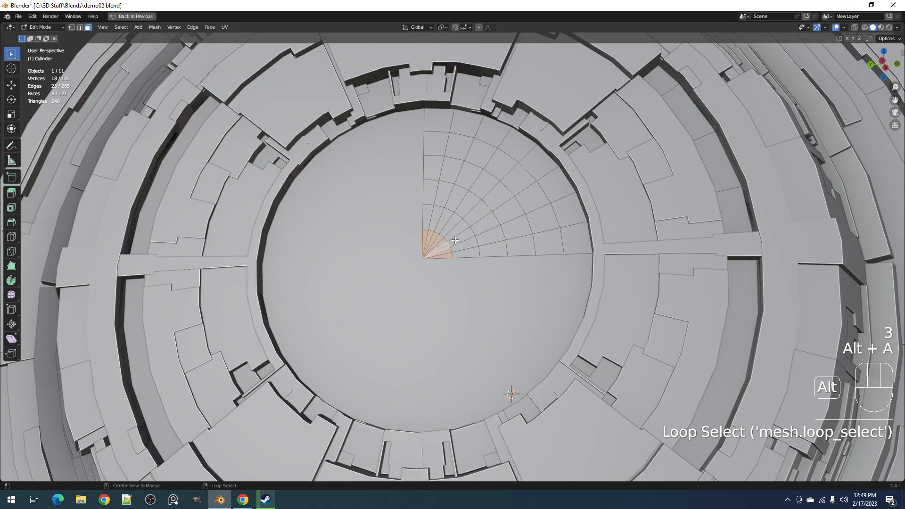
left_click(464, 233, "alt+shift")
left_click(486, 218, "alt+shift")
left_click(507, 206, "alt+shift")
left_click(526, 193, "alt+shift")
left_click(542, 170, "alt+shift")
scroll(465, 241, "up", 5)
right_click(383, 259, "shift")
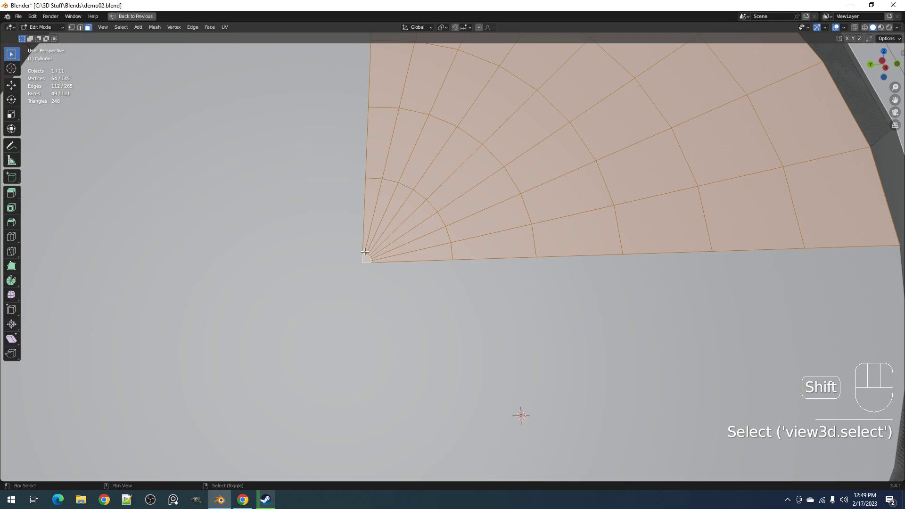
- Run Random Loop Extrude on the selected quarter faces from Object Mode with loops 1, 2 and 3 enabled
middle_click_drag(364, 249, 316, 220, "alt")
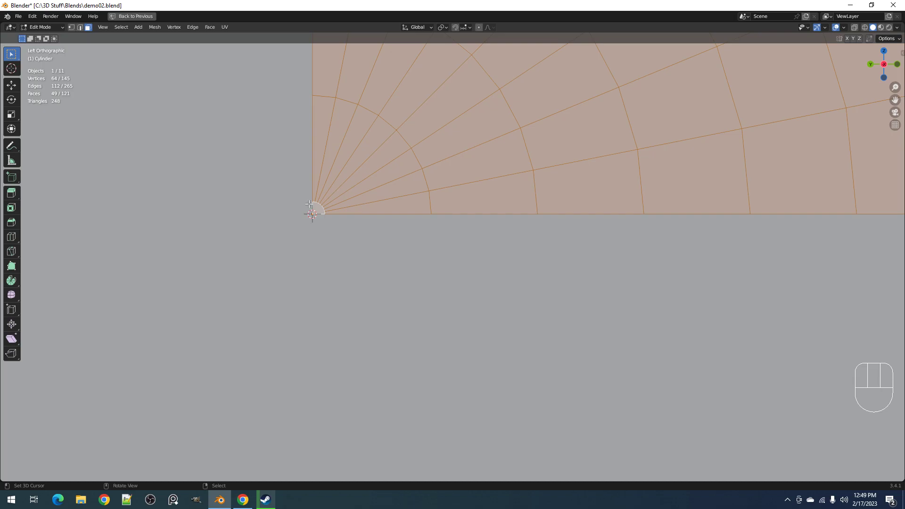
scroll(326, 208, "down", 8)
key("Tab")
middle_click_drag(542, 280, 589, 228)
key("shift+q")
left_click(589, 229)
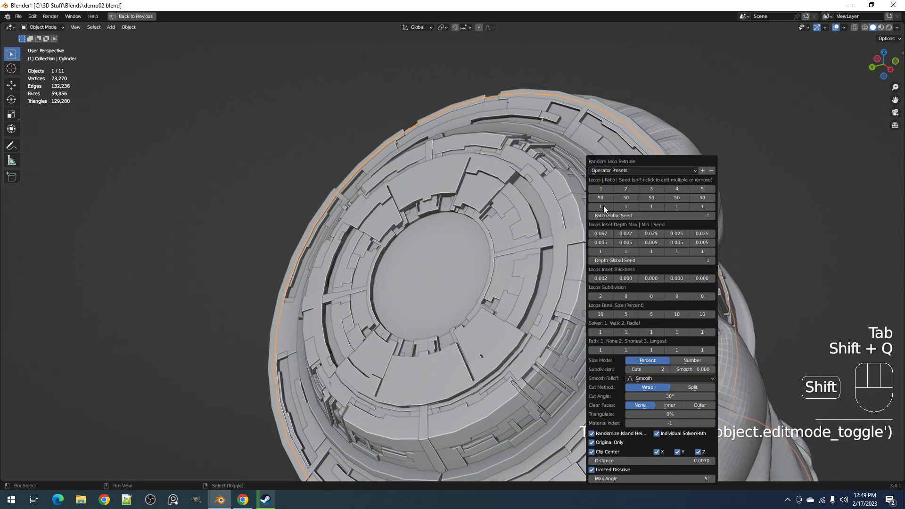
left_click(602, 189)
left_click(632, 189, "shift")
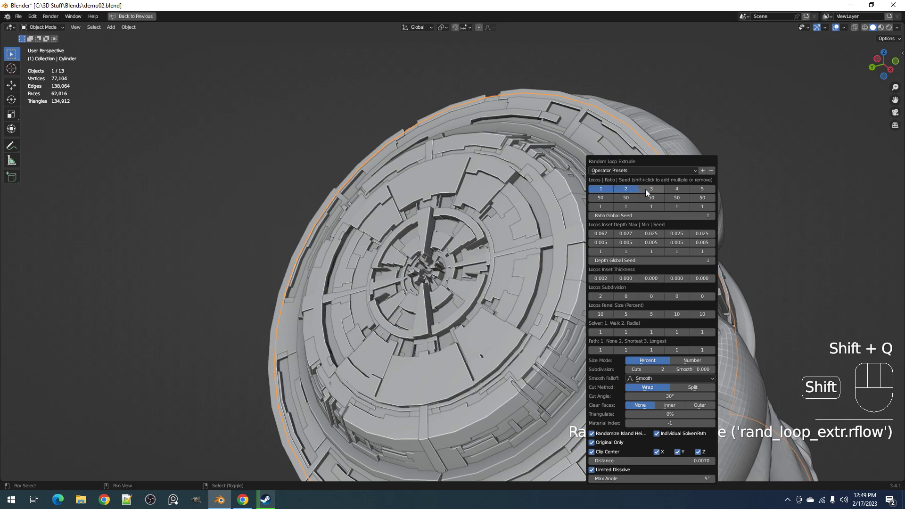
left_click(646, 189, "shift")
- Set the panel size of loops 2 and 3 to 10 percent in the Random Loop Extrude settings
scroll(399, 229, "down", 3)
middle_click_drag(418, 243, 452, 264)
scroll(491, 274, "up", 4)
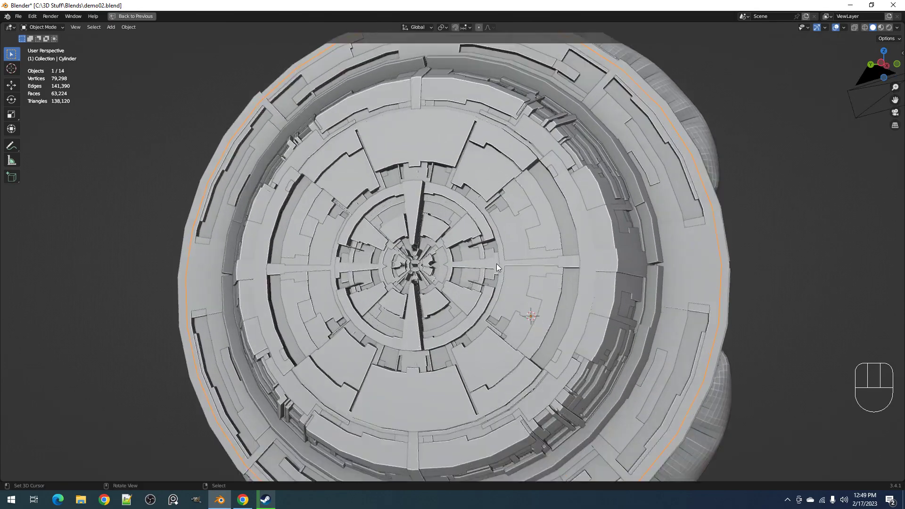
scroll(496, 264, "up", 1)
key("F9")
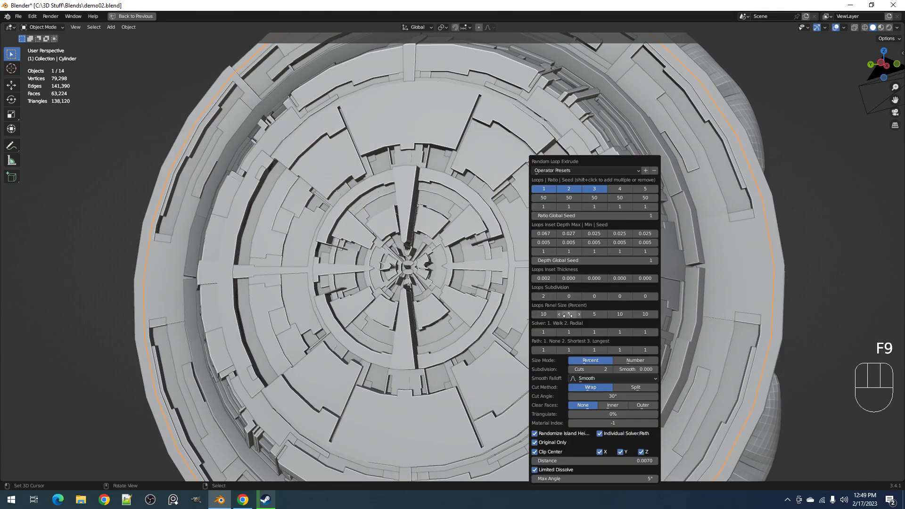
type("0")
key("Tab")
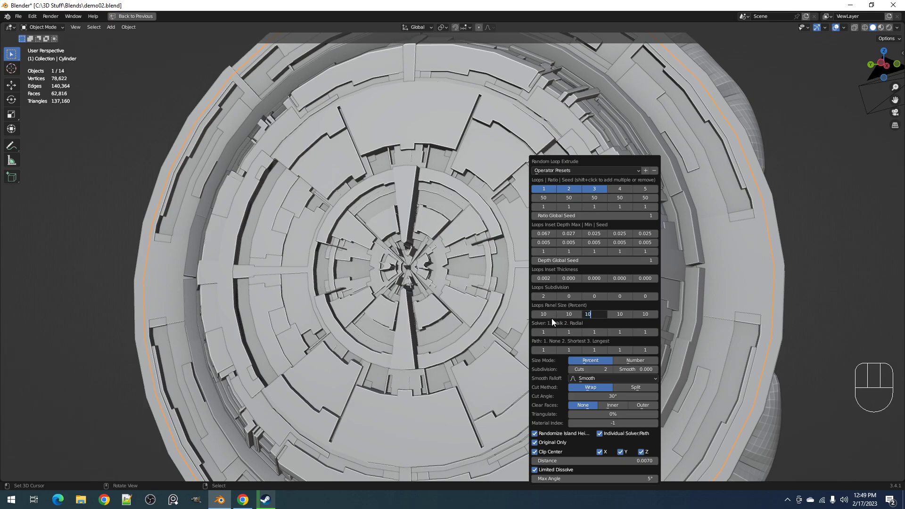
key("Return")
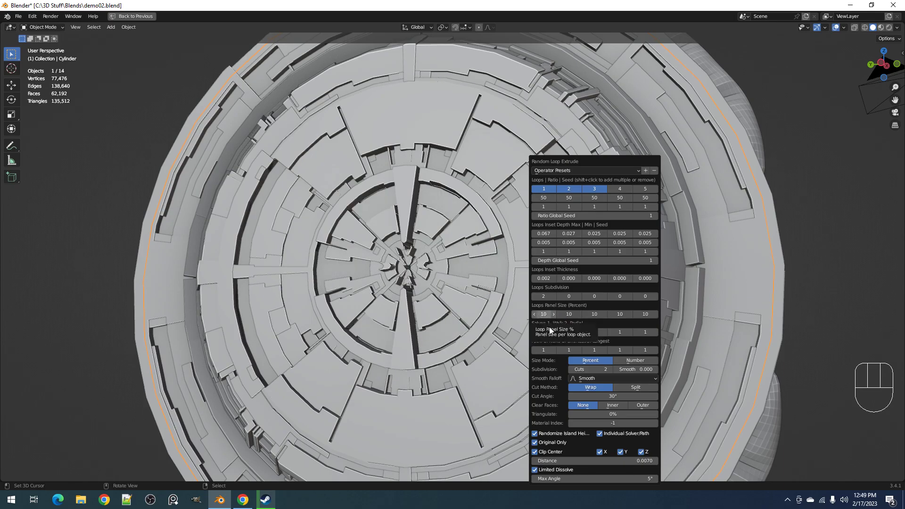
- Set loop 1's subdivision to 0 and the Clip Center distance to 0.0030
scroll(540, 297, "up", 1, "ctrl")
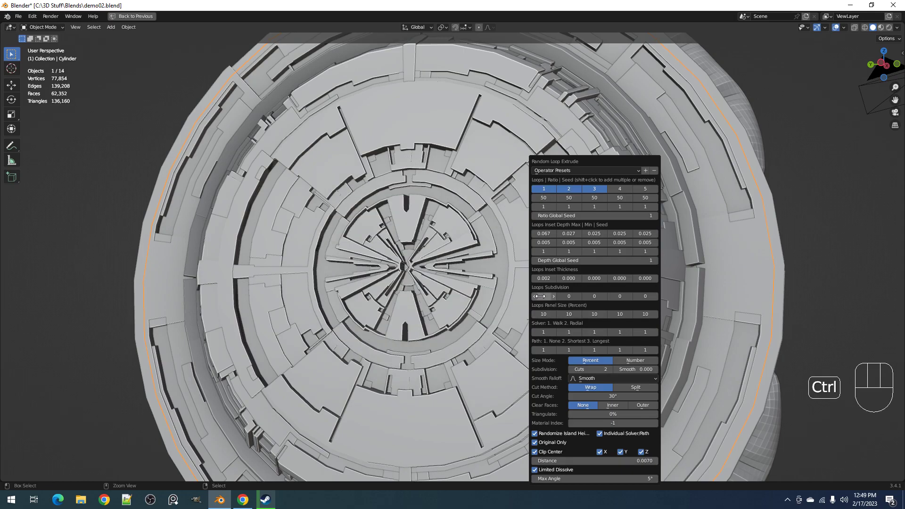
scroll(541, 296, "down", 1, "ctrl")
scroll(580, 369, "down", 1, "ctrl")
scroll(580, 370, "up", 1, "ctrl")
scroll(593, 461, "down", 3, "ctrl")
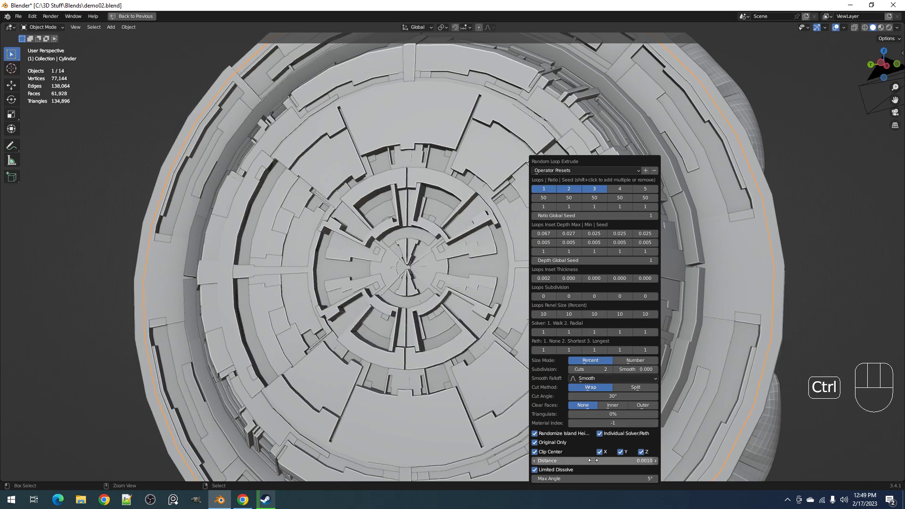
scroll(593, 461, "up", 3, "ctrl")
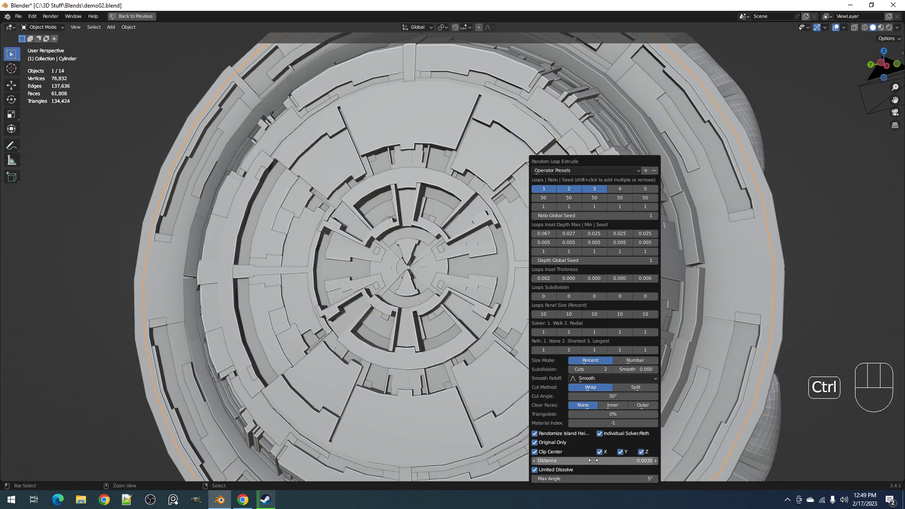
- Try a 20 percent panel size for loop 1, then restore it to 10 percent
type("2")
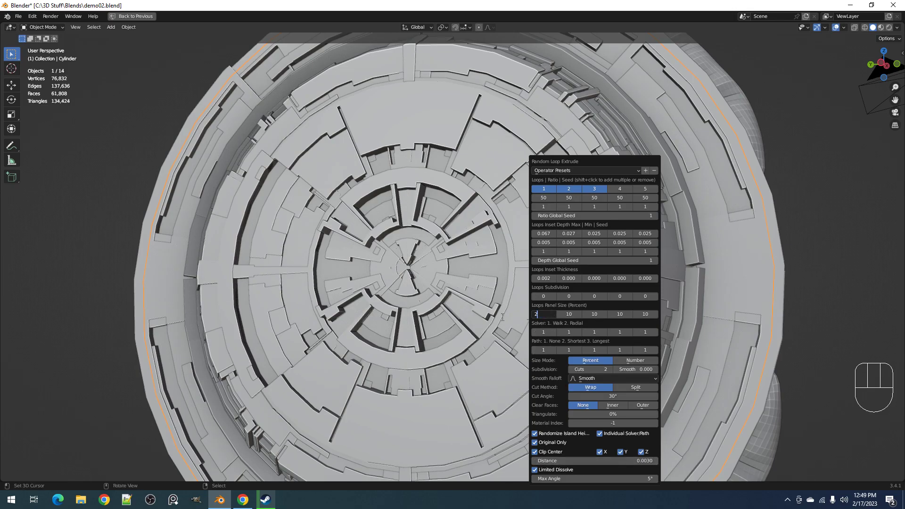
type("0")
key("Return")
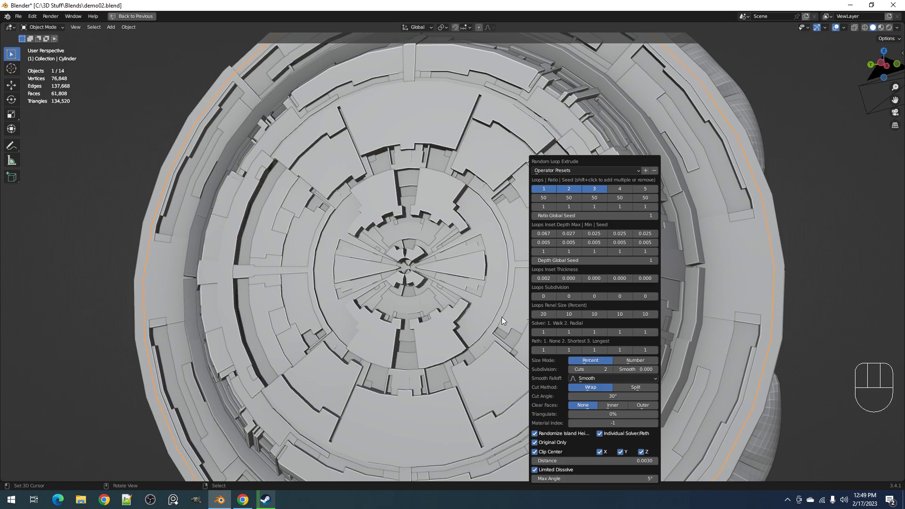
left_click(542, 314)
type("10")
key("Return")
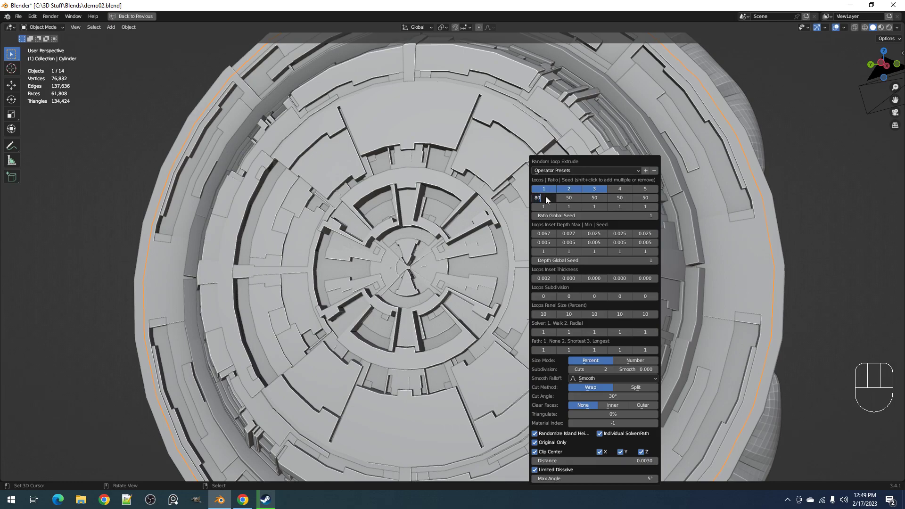
- Set loop 1's ratio to 80 and the overall subdivision cuts to 4
key("Return")
scroll(547, 217, "down", 5)
mouse_move(550, 236)
middle_mouse_down()
mouse_move(541, 260)
mouse_move(551, 240)
middle_mouse_up()
key("F9")
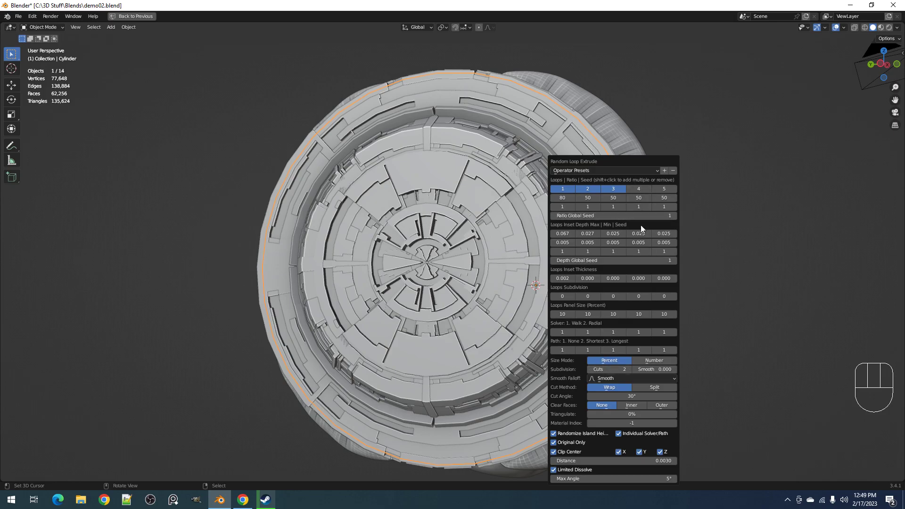
scroll(618, 370, "up", 1, "ctrl")
scroll(617, 370, "up", 2, "ctrl")
scroll(618, 371, "down", 1, "ctrl")
scroll(618, 371, "up", 1, "ctrl")
scroll(618, 370, "down", 1, "ctrl")
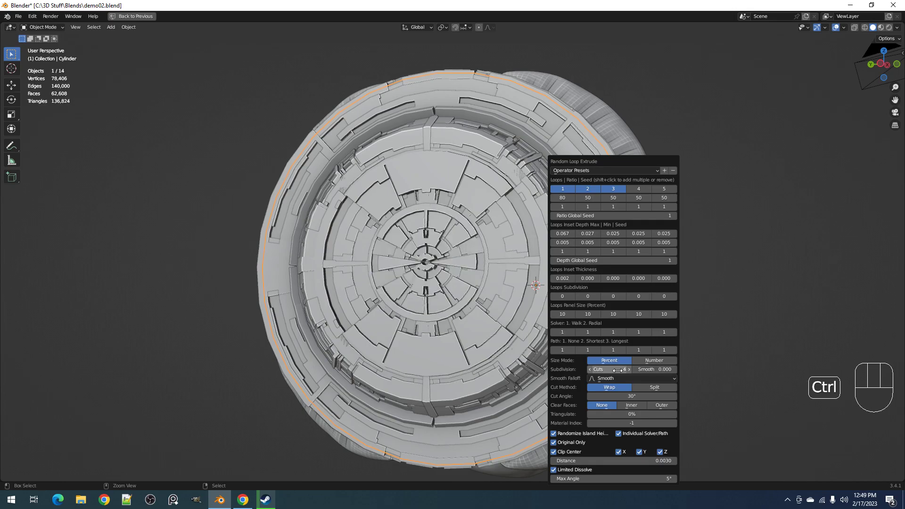
- Set the Ratio Global Seed to 2 and lower loop 1's maximum inset depth to about 0.030
scroll(618, 212, "up", 1, "ctrl")
scroll(618, 212, "up", 2, "ctrl")
scroll(618, 212, "down", 2, "ctrl")
scroll(617, 212, "up", 1, "ctrl")
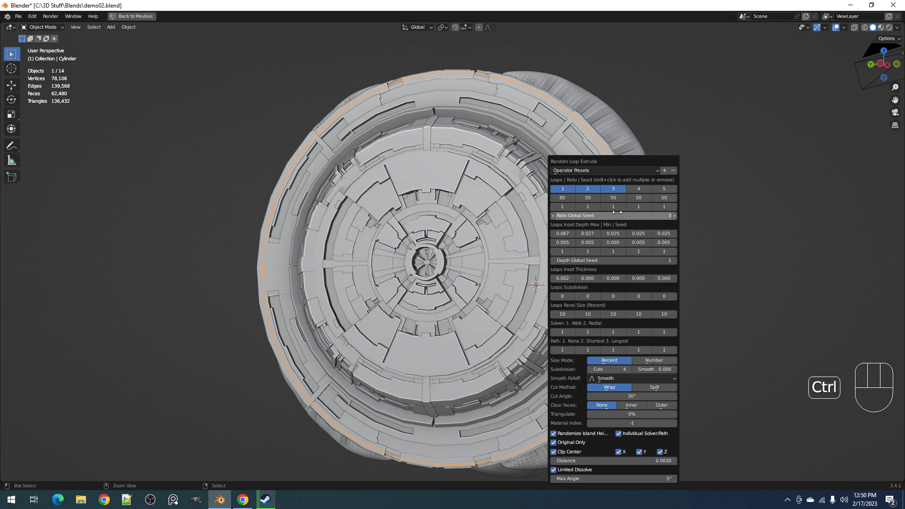
scroll(617, 212, "down", 1, "ctrl")
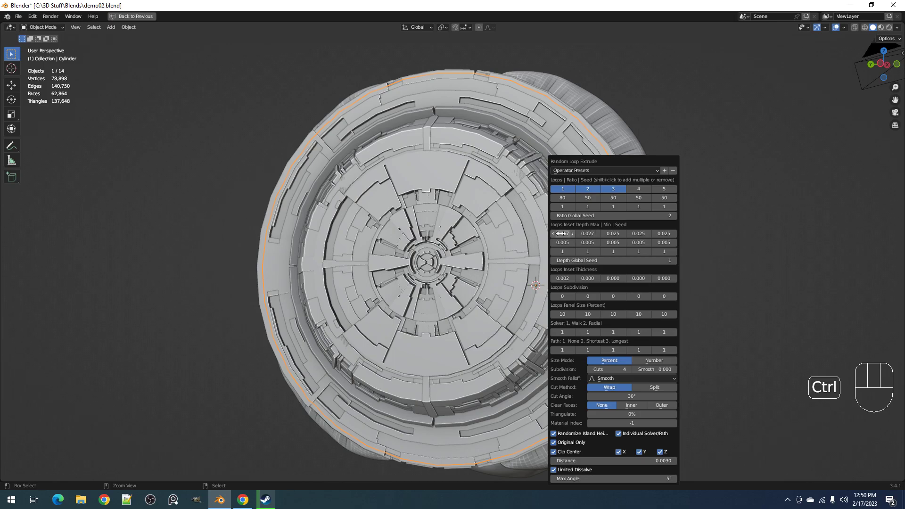
type("0.027")
scroll(560, 234, "up", 2, "ctrl")
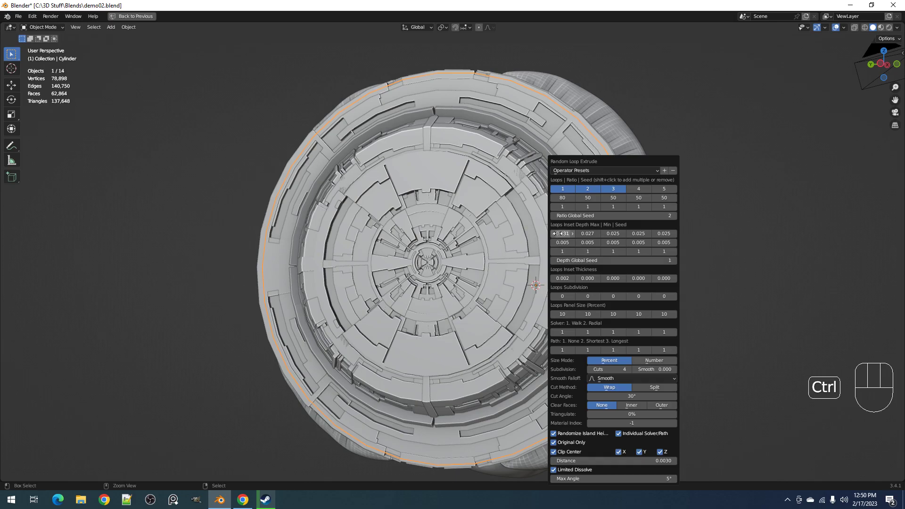
- Try Ratio Global Seed values from 3 to 6 on the centre panels, then return the seed to 2
middle_click_drag(556, 234, 517, 265)
scroll(427, 273, "up", 3)
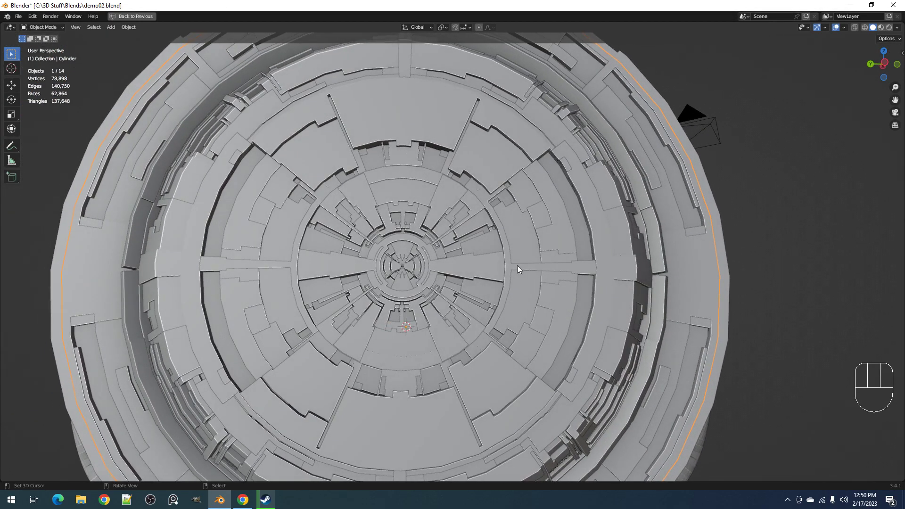
key("F9")
scroll(565, 216, "up", 1, "ctrl")
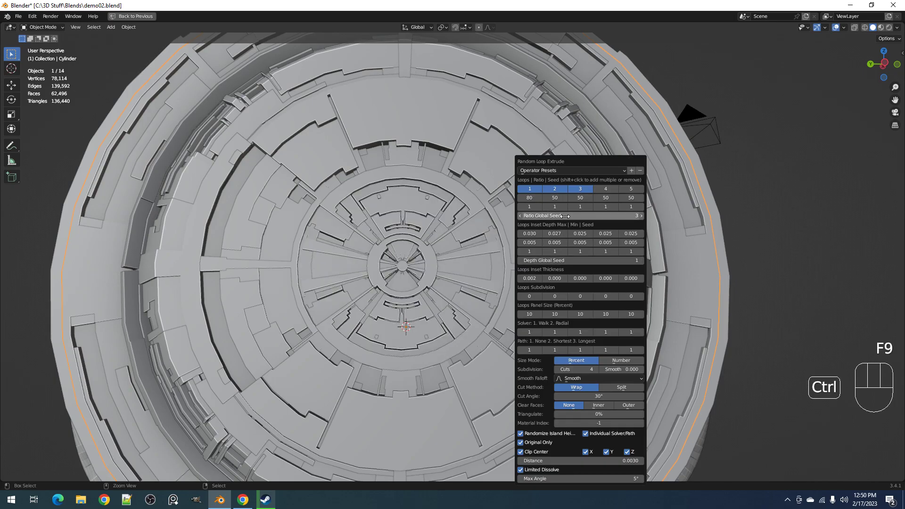
scroll(564, 216, "up", 1, "ctrl")
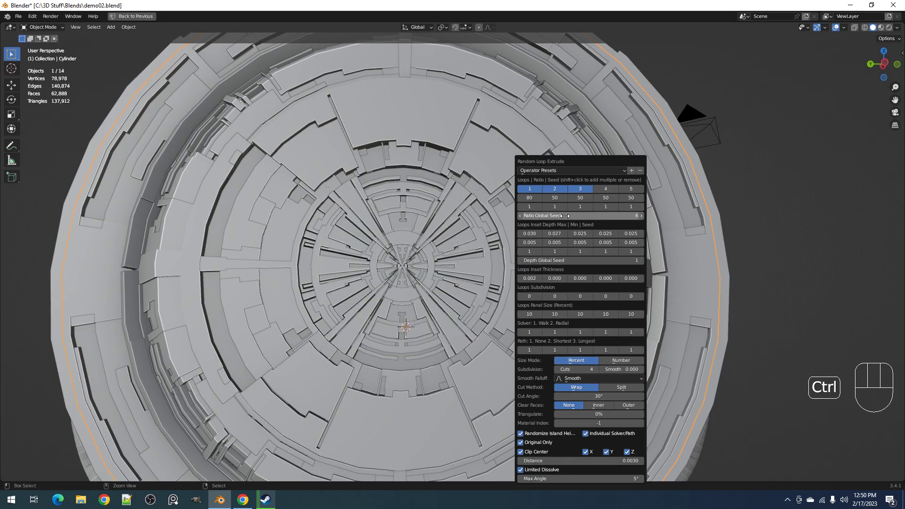
scroll(565, 216, "down", 2, "ctrl")
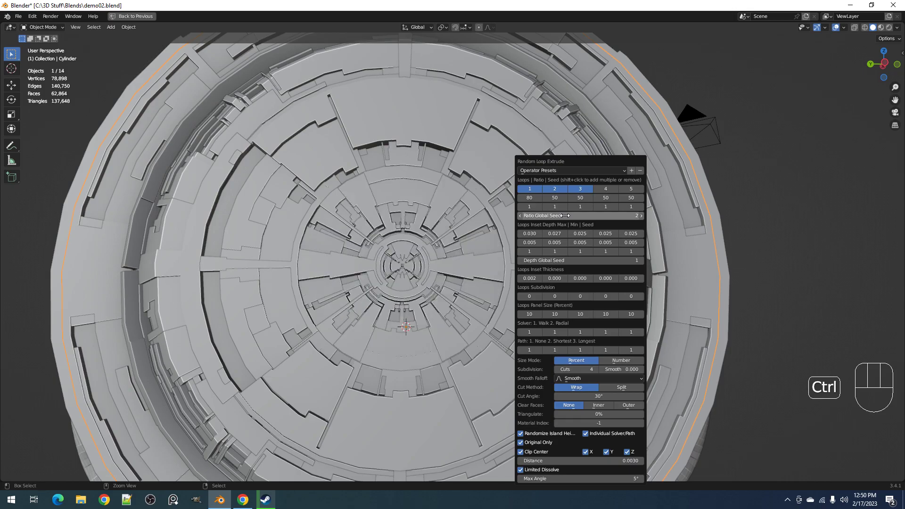
- Run another Random Loop Extrude with only loop 1 enabled, using maximum inset depth 0.056 and panel size 12 percent
scroll(501, 255, "down", 2)
middle_click_drag(564, 292, 523, 291)
key("shift+q")
left_click(573, 254)
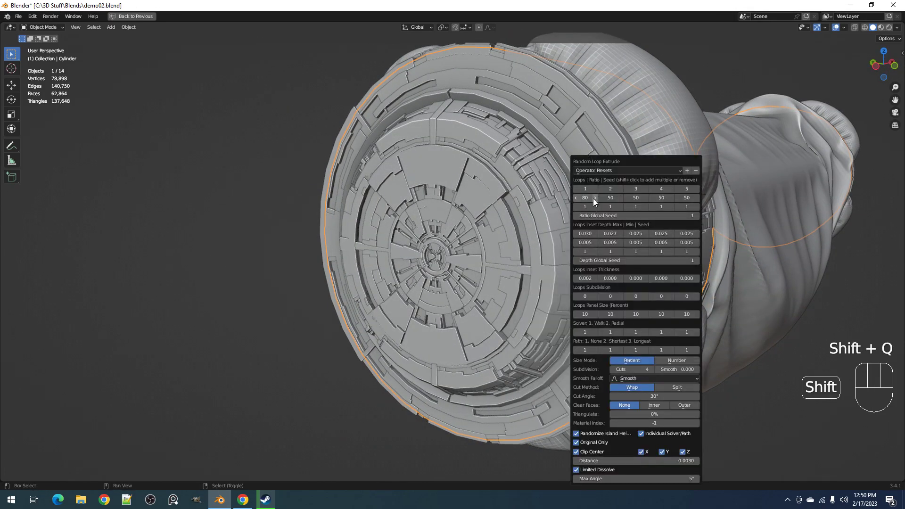
left_click(586, 189, "shift")
left_click_drag(585, 234, 598, 234)
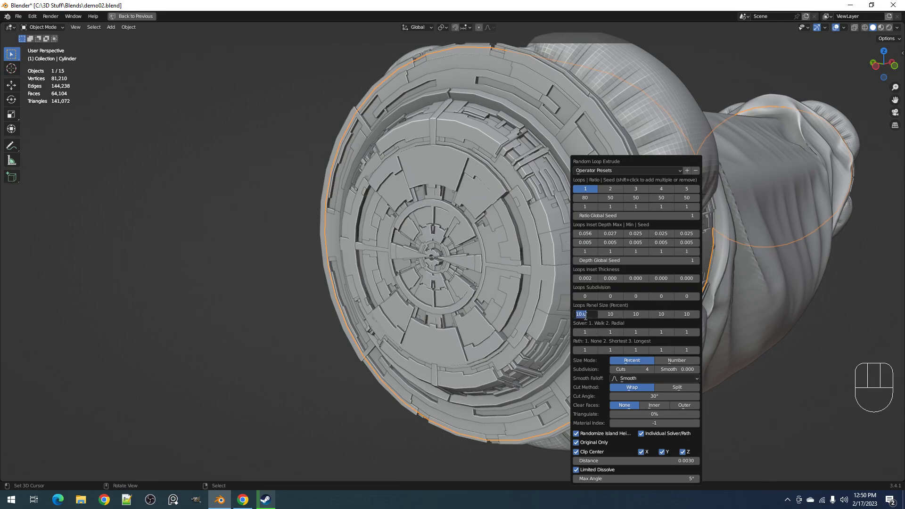
key("Return")
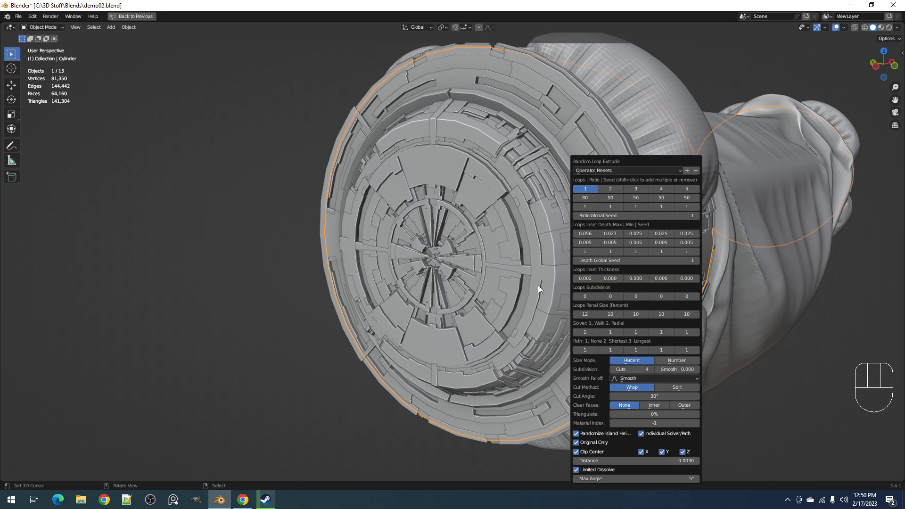
- Try nearby Ratio Global Seed values on the central disc's loop 1 panels and inspect the resulting pattern
scroll(586, 216, "up", 2, "ctrl")
scroll(590, 216, "up", 1, "ctrl")
scroll(590, 215, "down", 1, "ctrl")
middle_click_drag(444, 277, 550, 231)
scroll(499, 251, "up", 3)
middle_click_drag(584, 271, 572, 262)
scroll(572, 262, "down", 2)
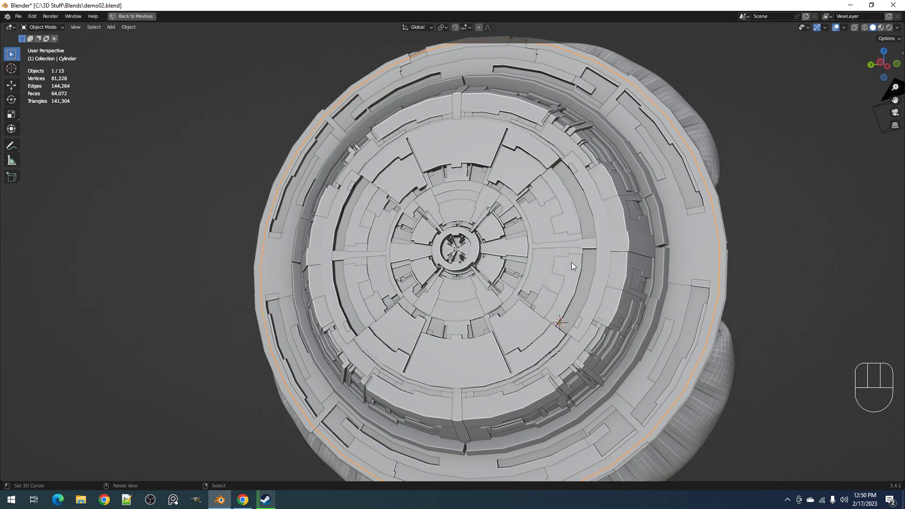
- Set the Ratio Global Seed to 11 for the central disc's panels and save the file
key("F9")
scroll(612, 216, "up", 1, "ctrl")
scroll(613, 216, "up", 5, "ctrl")
scroll(613, 216, "up", 4, "ctrl")
scroll(613, 215, "down", 2, "ctrl")
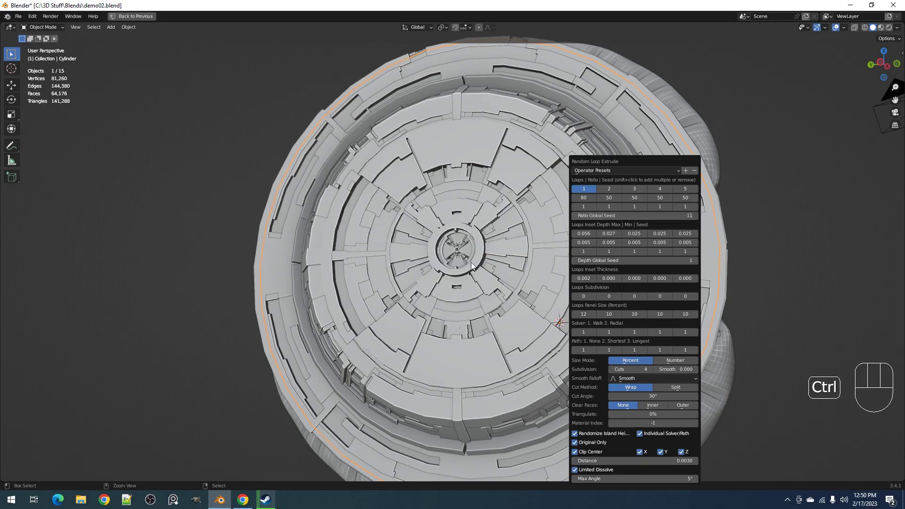
scroll(540, 240, "down", 5)
middle_click_drag(525, 286, 443, 288)
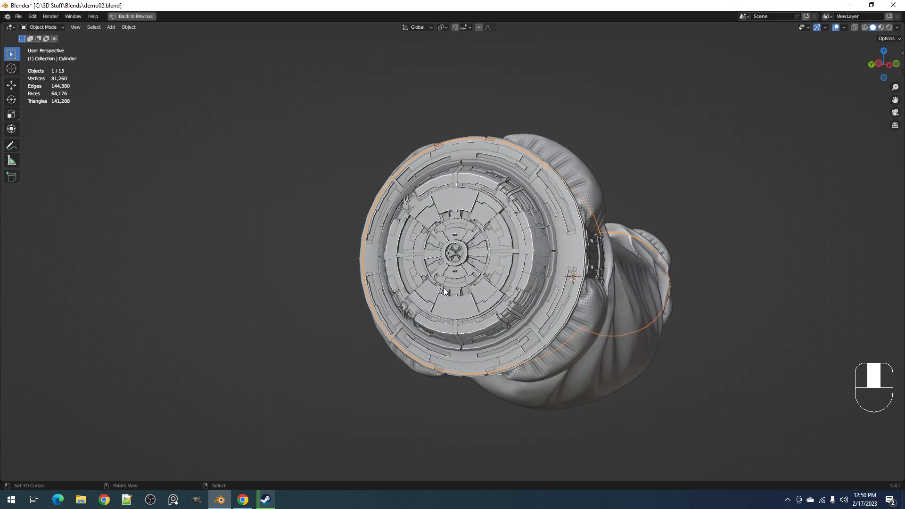
key("ctrl+s")
scroll(476, 288, "up", 6)
scroll(474, 282, "down", 8)
- Try further Ratio Global Seed values on the central disc's panels, stepping up through 15, 17, 23 and 29 to 30
key("F9")
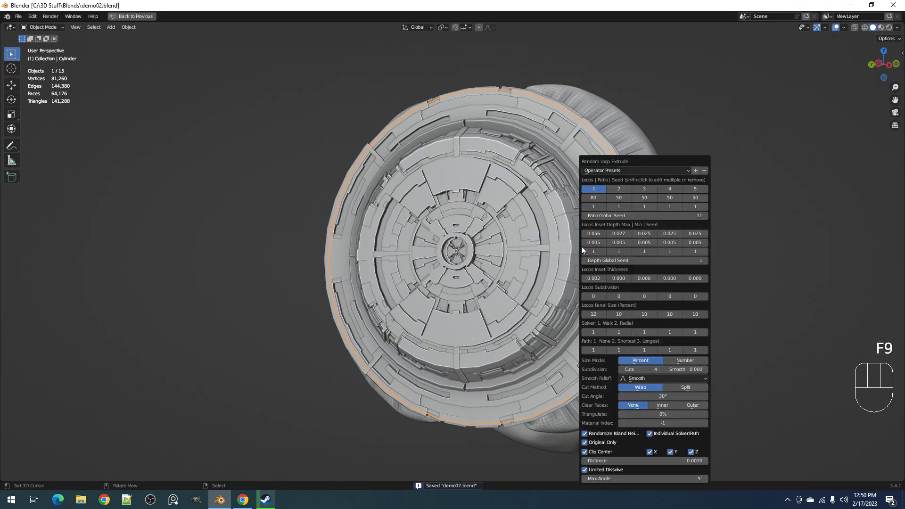
scroll(640, 216, "up", 4, "ctrl")
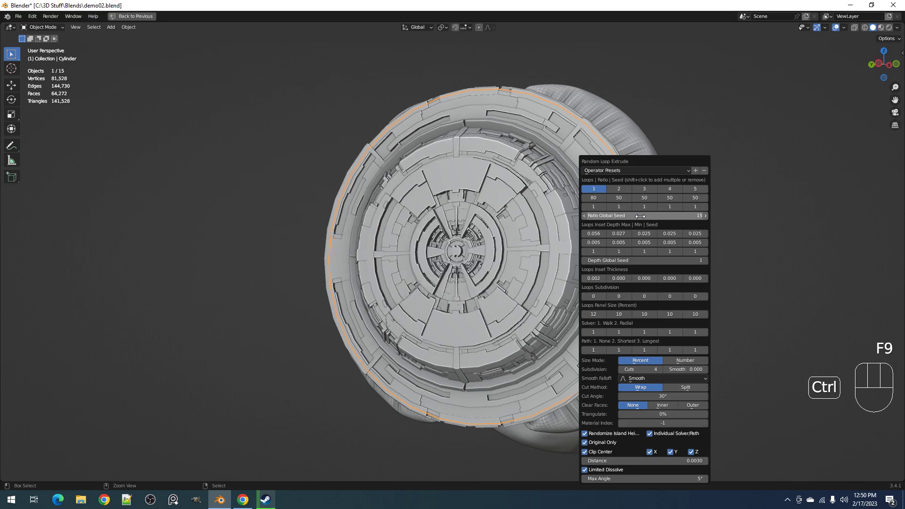
scroll(640, 216, "up", 4, "ctrl")
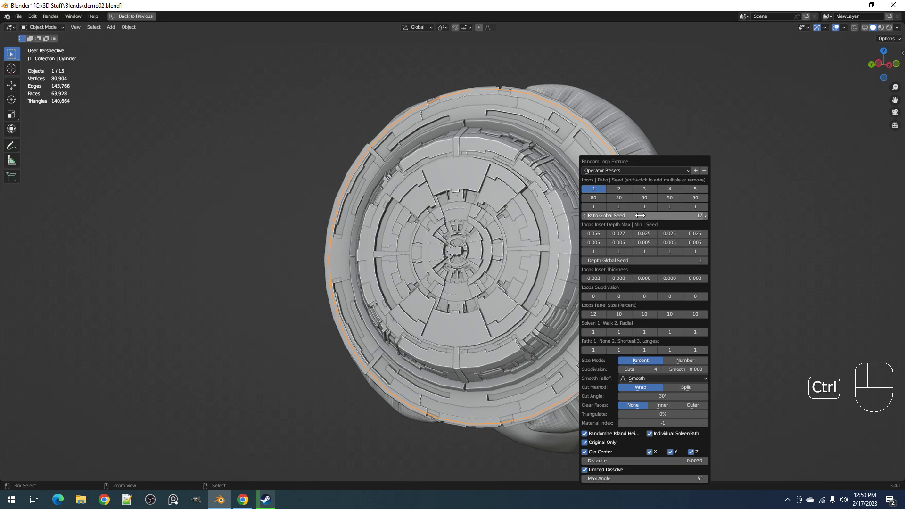
scroll(641, 215, "up", 4, "ctrl")
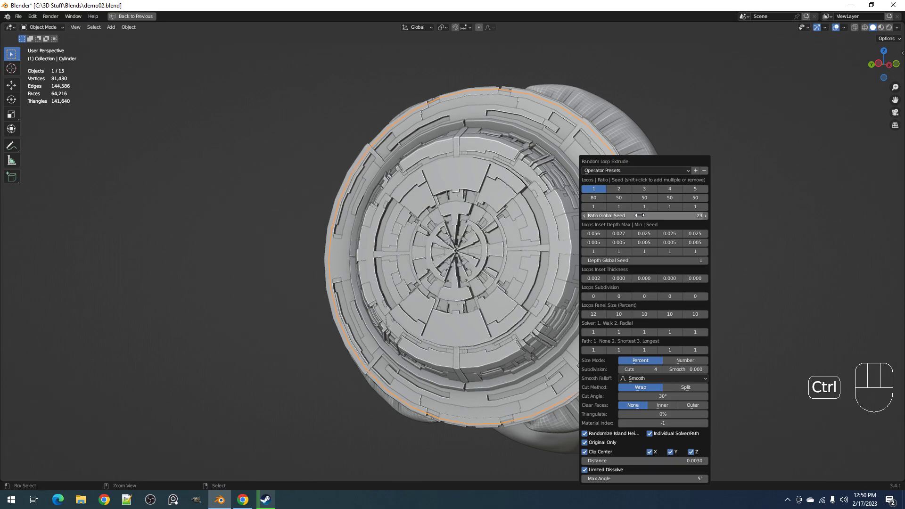
scroll(640, 215, "up", 3, "ctrl")
scroll(640, 216, "up", 3, "ctrl")
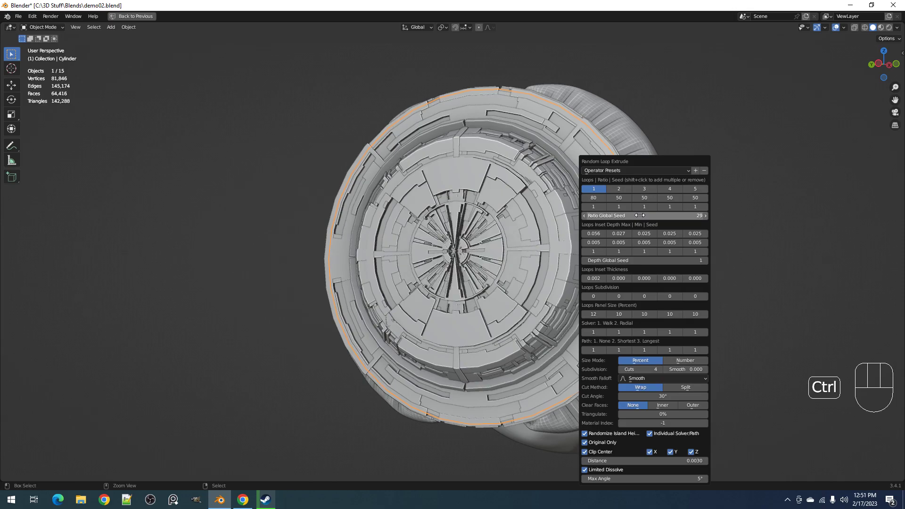
scroll(640, 216, "down", 1, "ctrl")
scroll(639, 215, "up", 1, "ctrl")
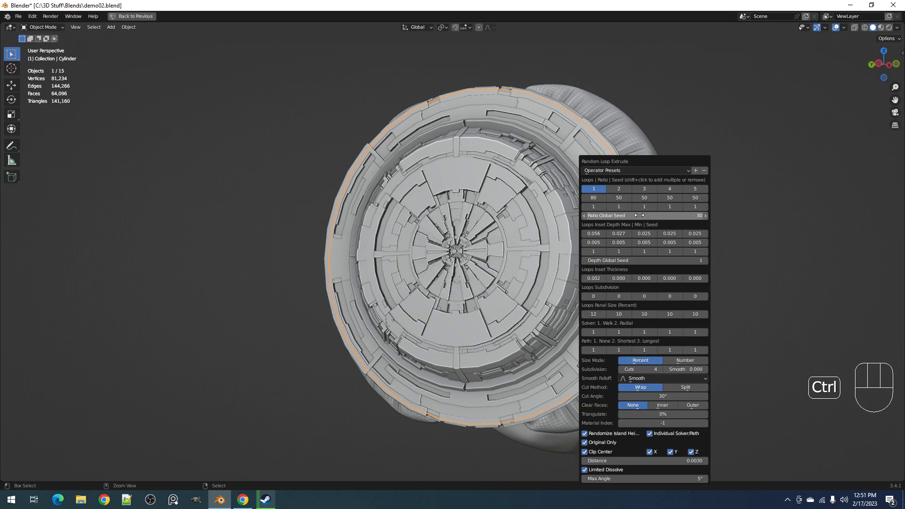
- Try Ratio Global Seed values from 31 to 38 and inspect the central disc's pattern face-on
middle_click_drag(640, 216, 570, 251)
key("F9")
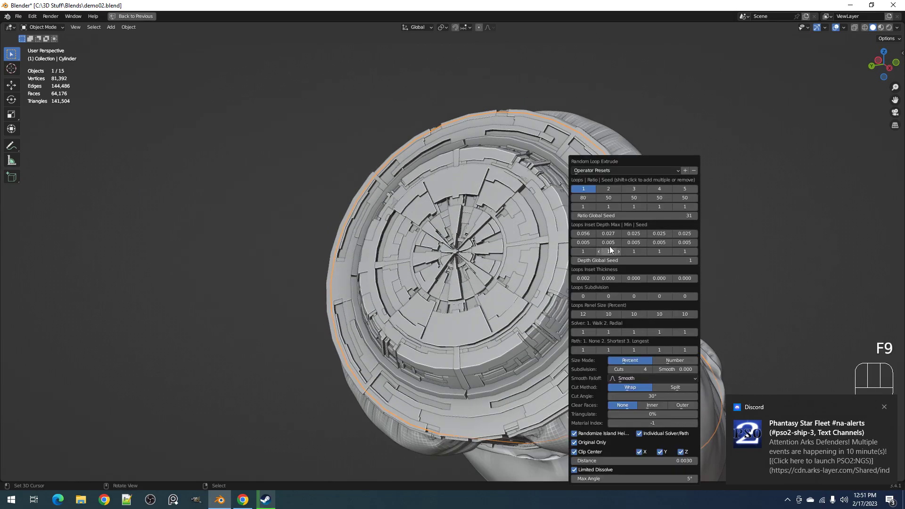
scroll(618, 216, "up", 6, "ctrl")
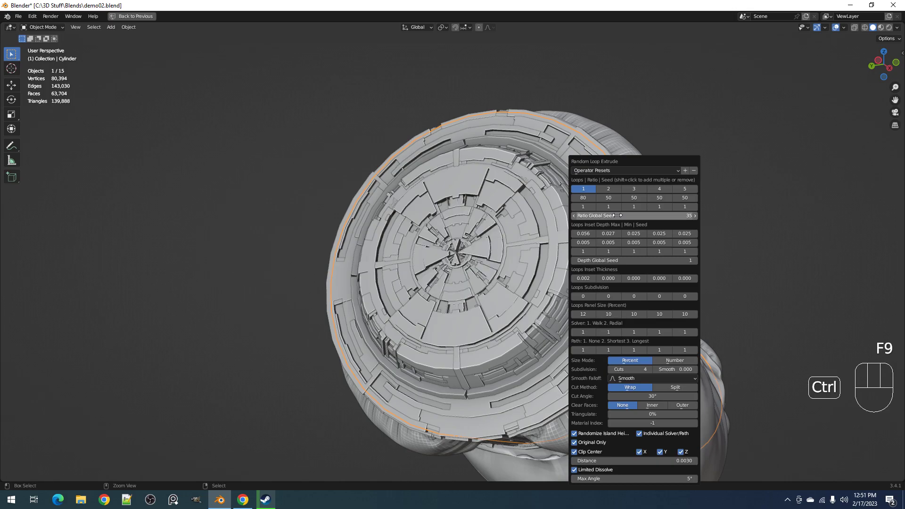
scroll(618, 215, "up", 1, "ctrl")
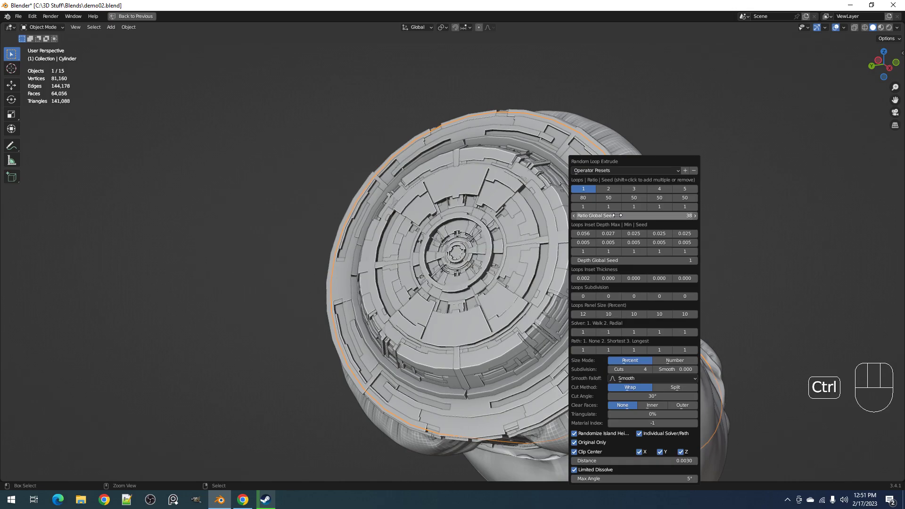
scroll(617, 215, "up", 1, "ctrl")
scroll(618, 216, "down", 1, "ctrl")
middle_click_drag(442, 254, 505, 269)
scroll(486, 276, "up", 2)
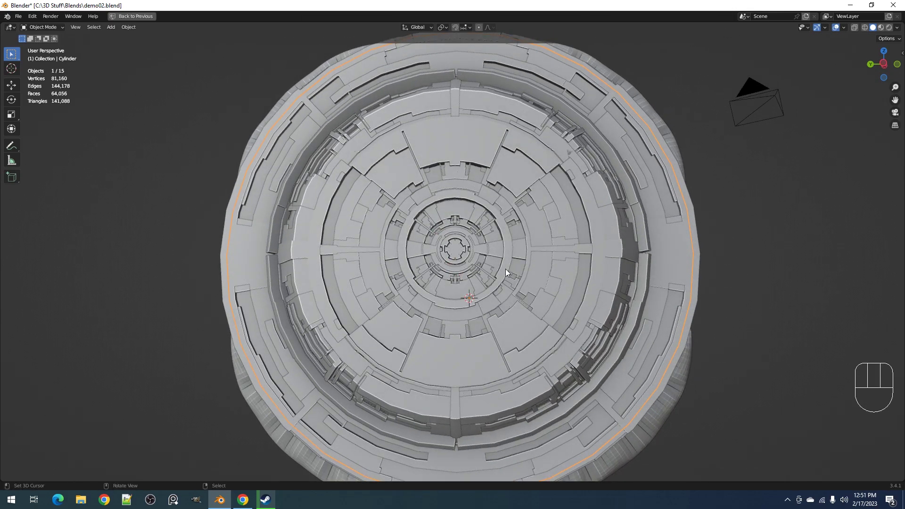
- Try a Triangulate value of 2% on the central panels with Ratio Global Seed values 38, 40 and 41
key("F9")
scroll(576, 412, "up", 2, "ctrl")
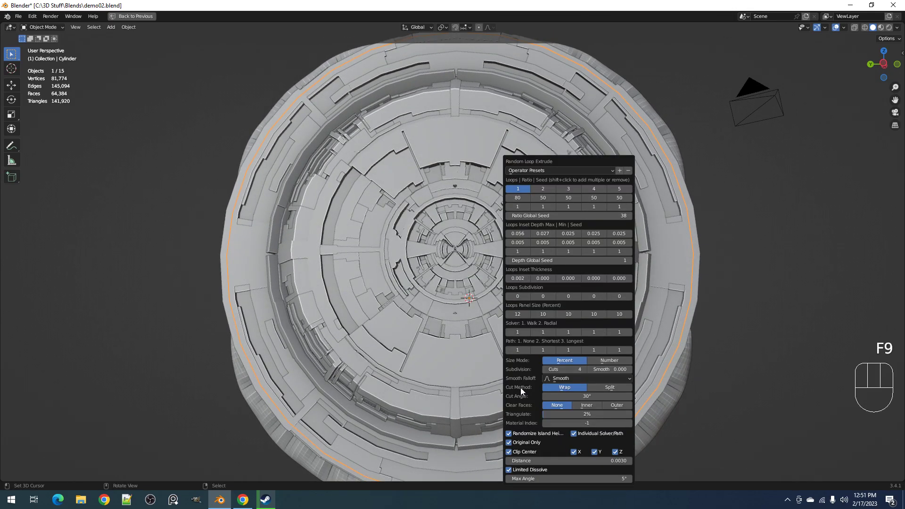
scroll(563, 216, "up", 2, "ctrl")
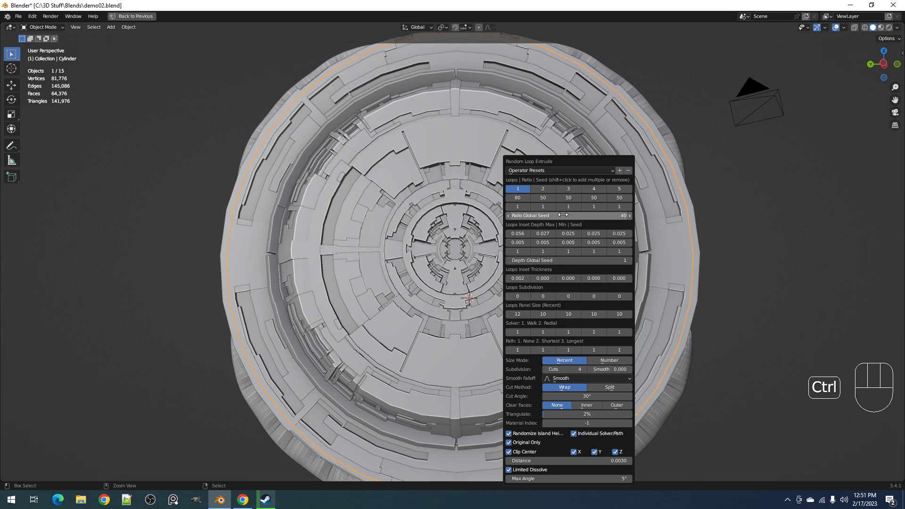
scroll(562, 215, "up", 1, "ctrl")
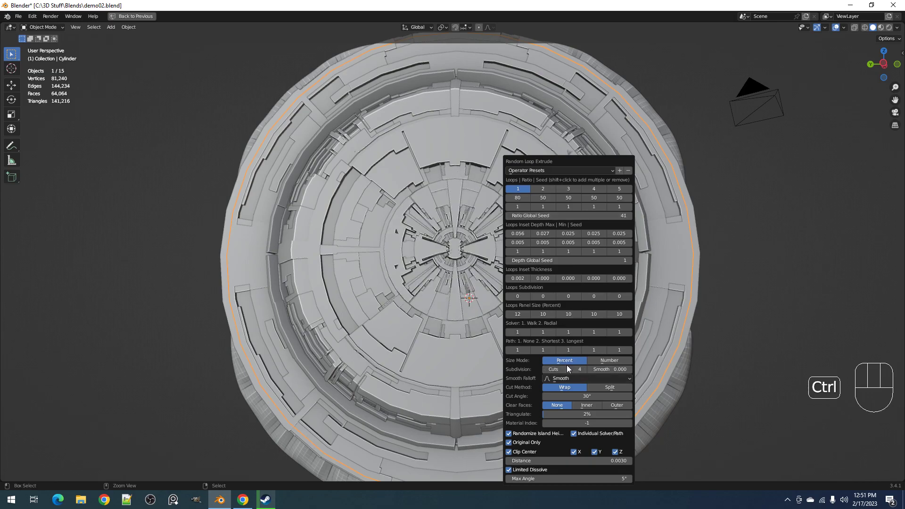
- Try 2 subdivision cuts with Ratio Global Seed values from 43 to 53, and return Triangulate to 0%
scroll(566, 368, "down", 2, "ctrl")
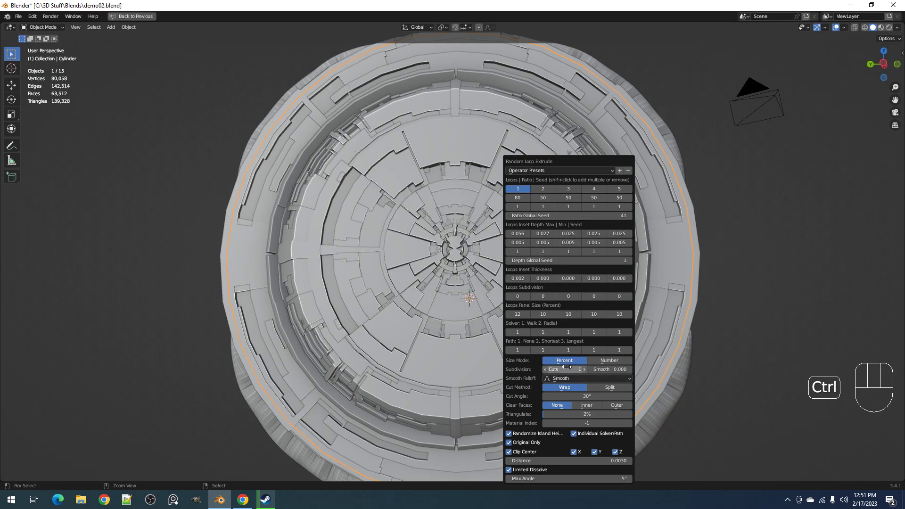
scroll(567, 216, "up", 2, "ctrl")
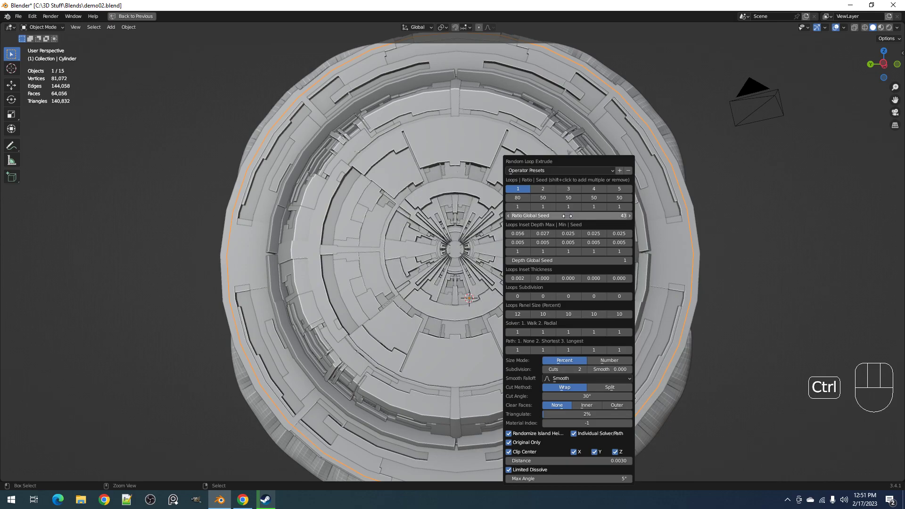
scroll(567, 216, "up", 2, "ctrl")
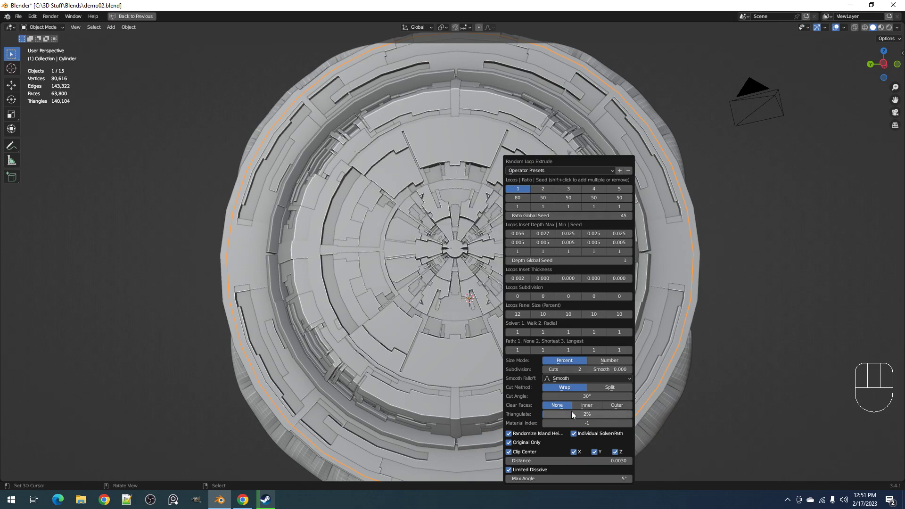
scroll(573, 414, "down", 2, "ctrl")
scroll(560, 216, "up", 6, "ctrl")
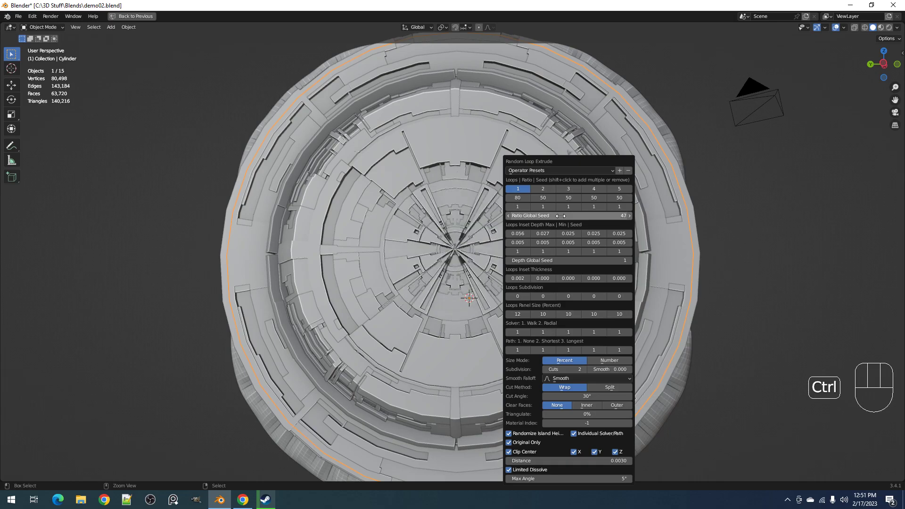
scroll(560, 215, "up", 2, "ctrl")
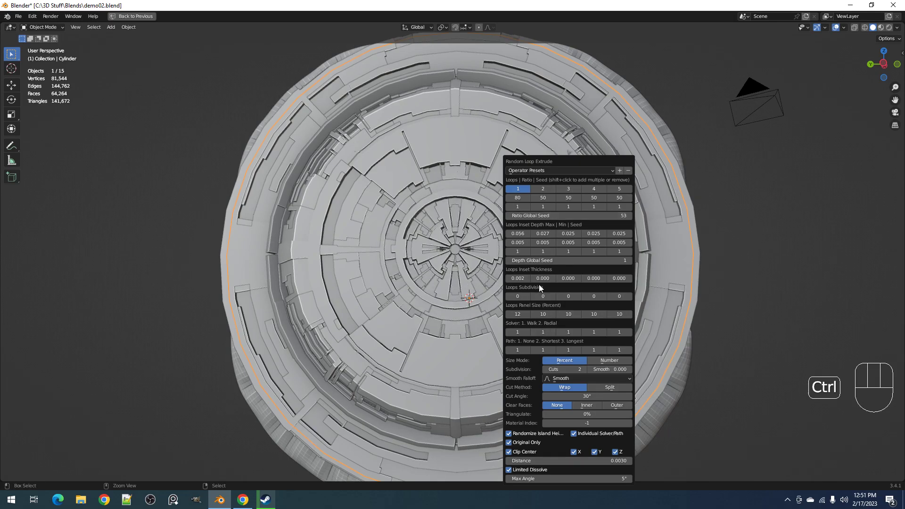
- Try solver 2 (Radial) for loop 1 with a Ratio Global Seed of 57 and inspect the disc at an angle
scroll(517, 333, "up", 1, "ctrl")
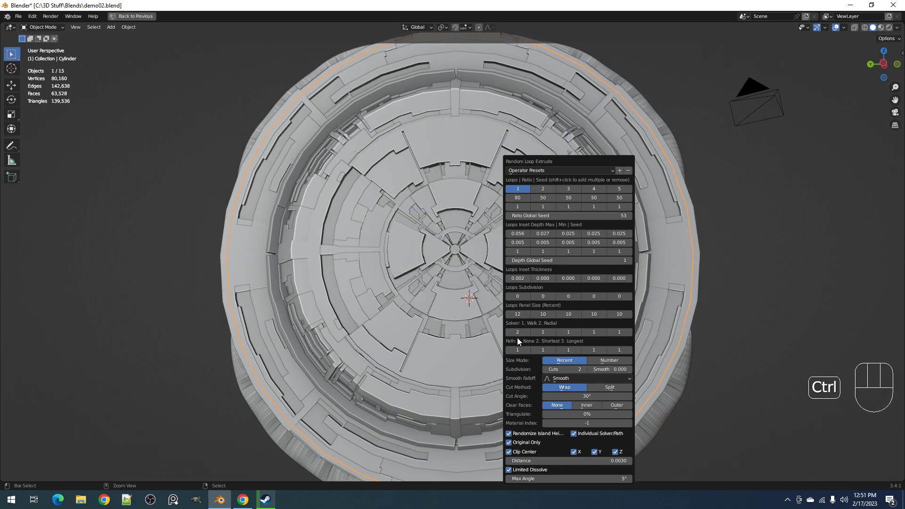
scroll(570, 216, "up", 1, "ctrl")
scroll(570, 215, "up", 4, "ctrl")
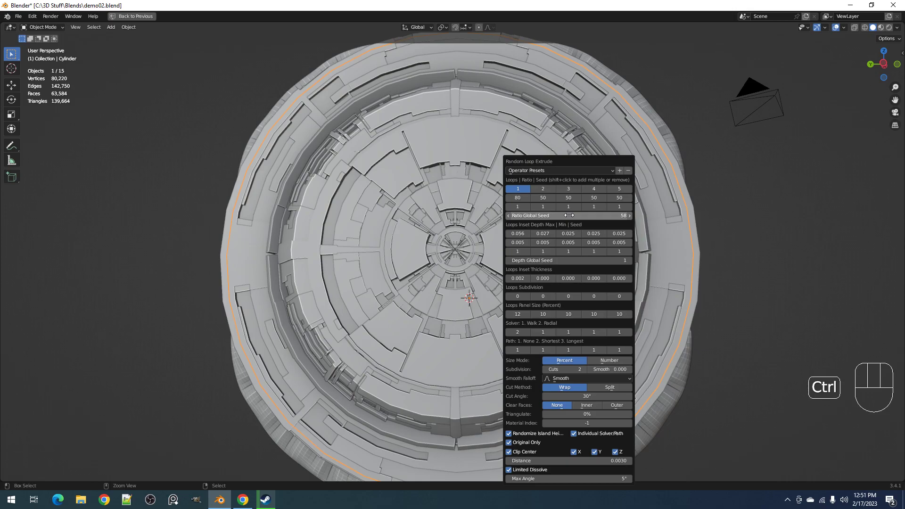
scroll(570, 216, "down", 1, "ctrl")
scroll(529, 271, "down", 3)
middle_click_drag(529, 271, 492, 267)
scroll(492, 267, "up", 3)
- Set loop 1's maximum inset depth to 0.044 and the subdivision cuts to 3, with Ratio Global Seed 62
key("F9")
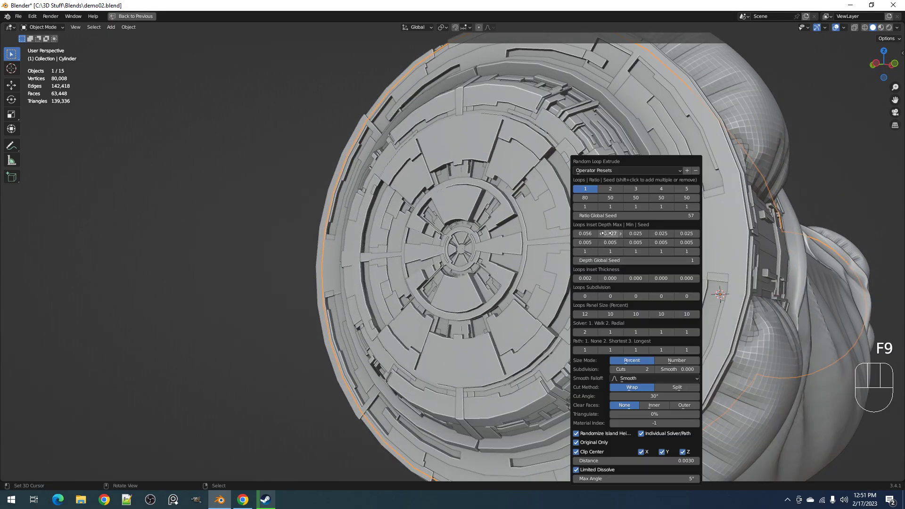
scroll(586, 233, "up", 1, "ctrl")
scroll(585, 233, "up", 4, "ctrl")
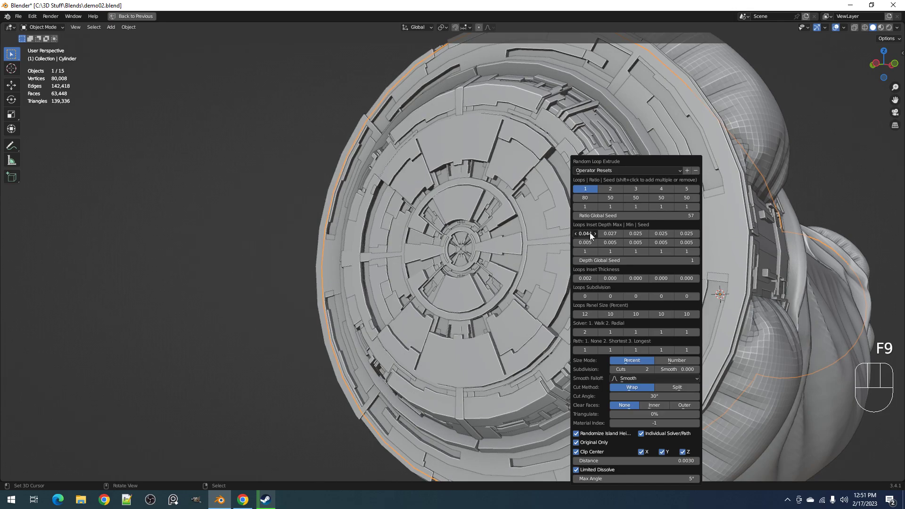
scroll(599, 215, "up", 3, "ctrl")
scroll(599, 216, "up", 2, "ctrl")
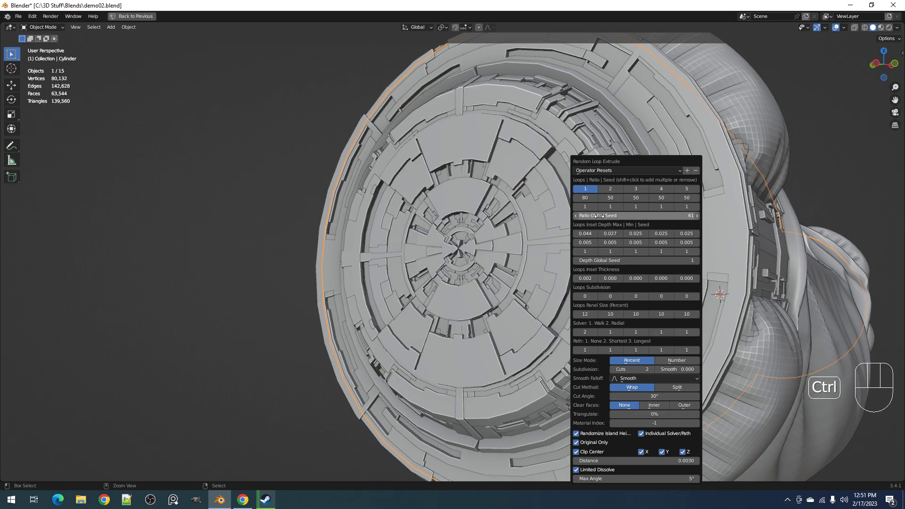
scroll(630, 369, "up", 2, "ctrl")
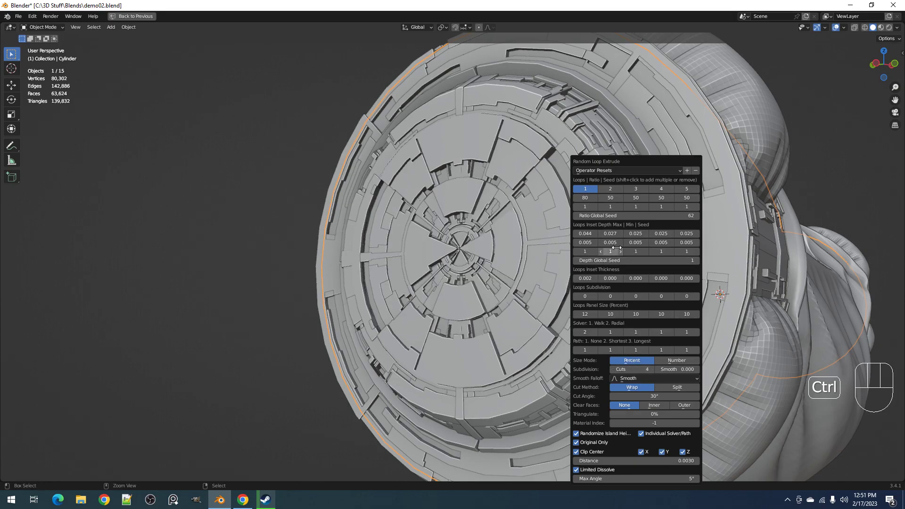
scroll(632, 369, "down", 1, "ctrl")
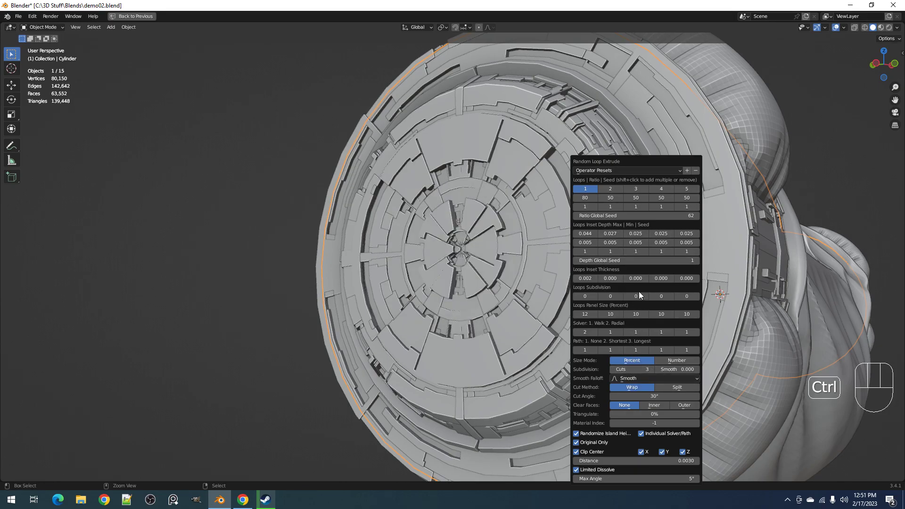
- Cycle the Ratio Global Seed up to 89 on the central panels and return loop 1's solver to 1
scroll(620, 215, "up", 5, "ctrl")
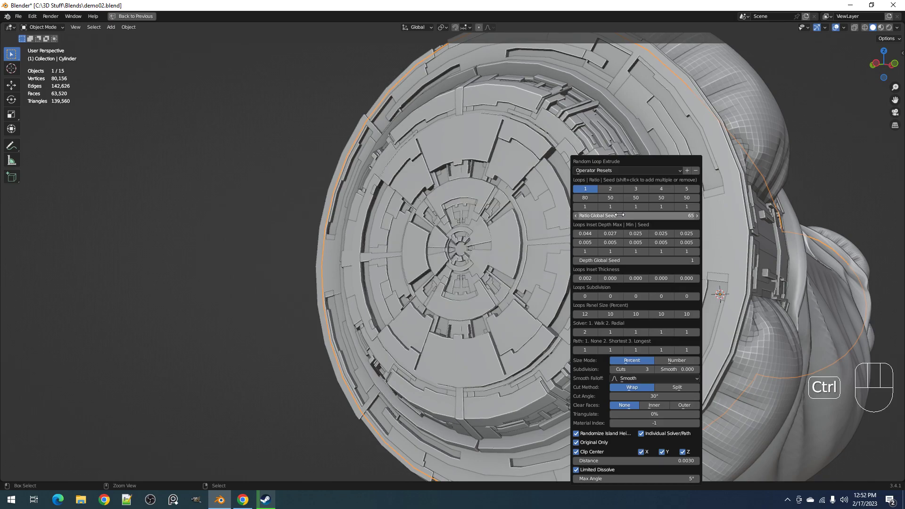
scroll(620, 215, "up", 2, "ctrl")
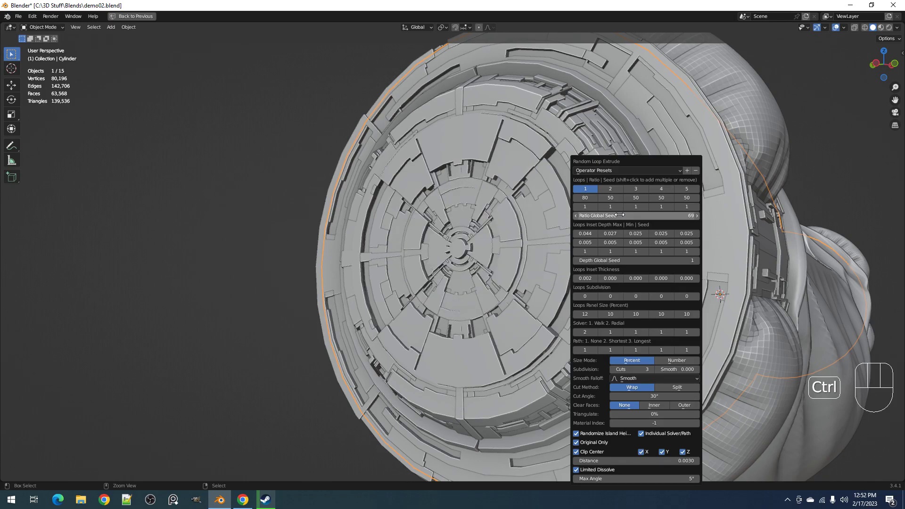
scroll(620, 215, "up", 2, "ctrl")
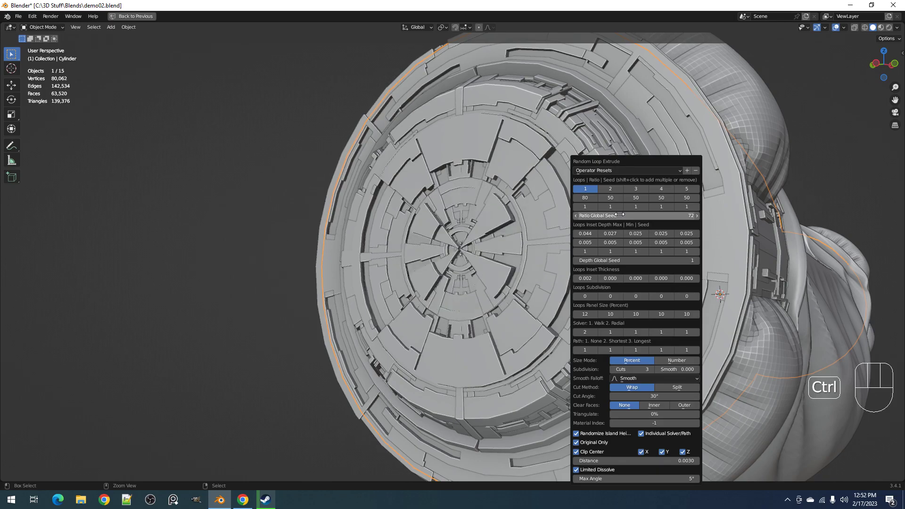
scroll(620, 215, "up", 8, "ctrl")
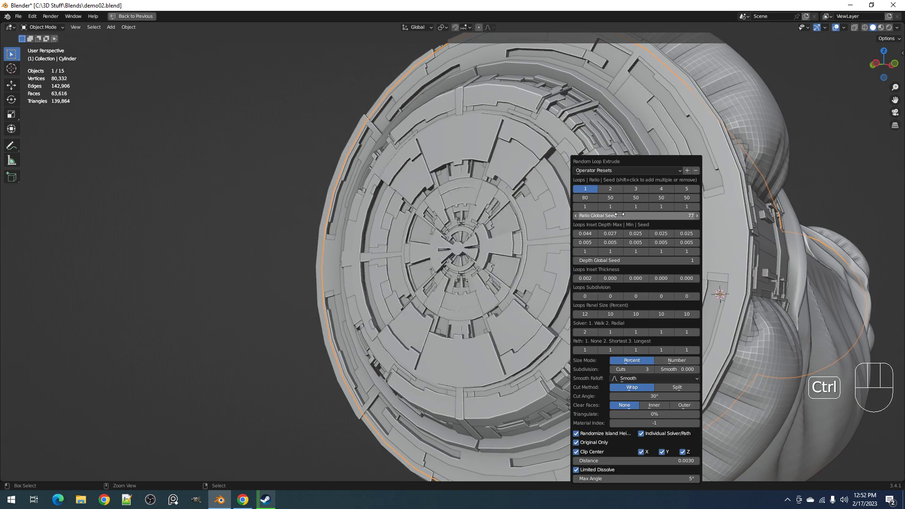
scroll(620, 215, "up", 4, "ctrl")
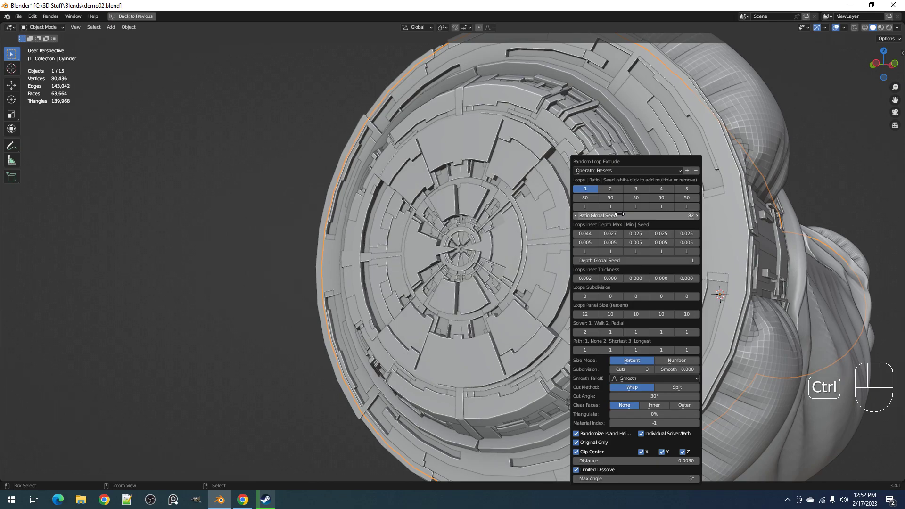
scroll(619, 215, "up", 6, "ctrl")
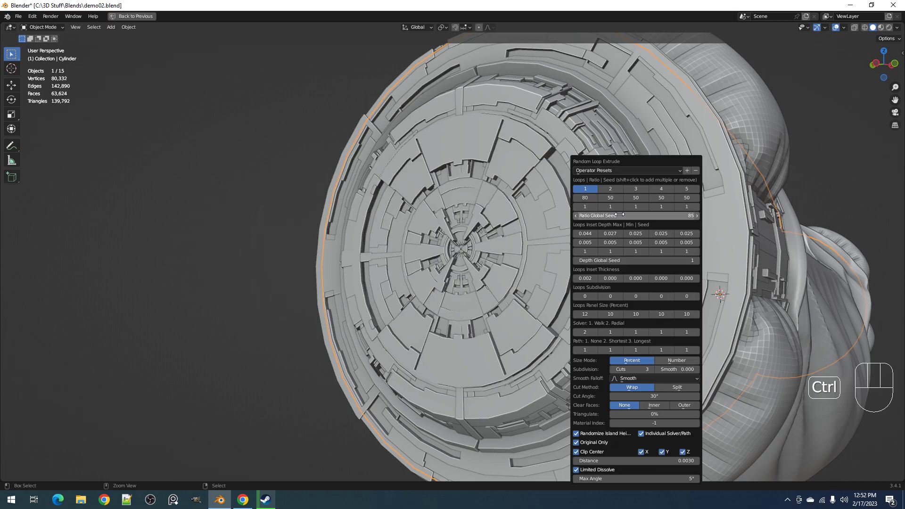
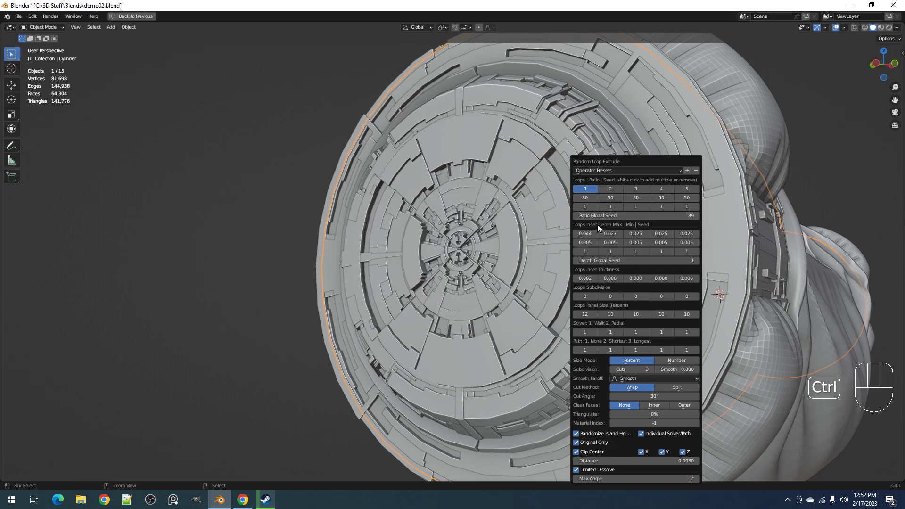
- Try Ratio Global Seed values 91, 93 and 95 on the end cap's central disc
scroll(598, 216, "up", 1, "ctrl")
scroll(598, 215, "up", 1, "ctrl")
middle_click_drag(519, 245, 545, 252)
key("F9")
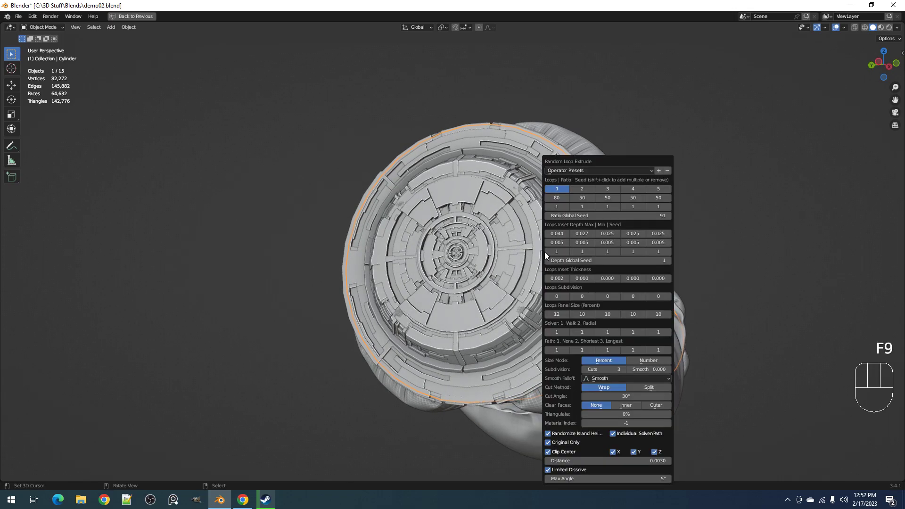
scroll(586, 213, "up", 1, "ctrl")
scroll(587, 212, "up", 1, "ctrl")
middle_click_drag(587, 212, 516, 270)
middle_click_drag(510, 270, 500, 285)
key("F9")
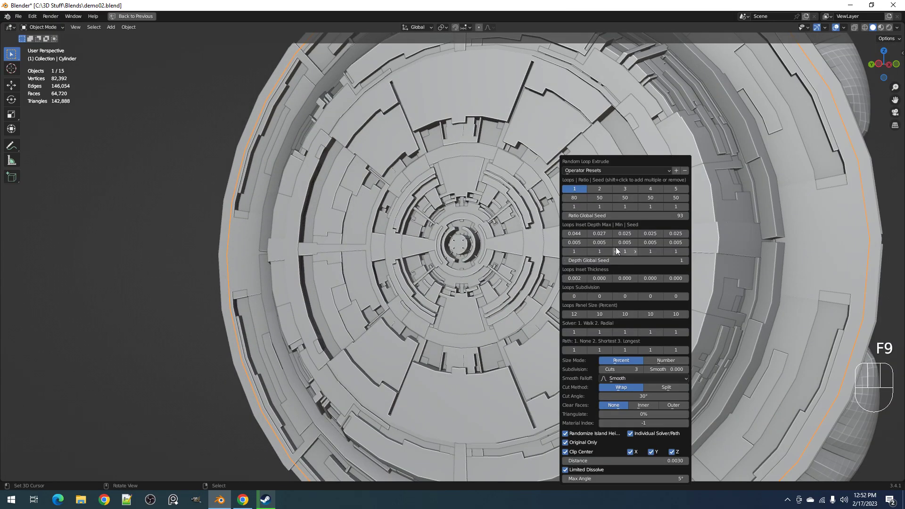
scroll(611, 215, "up", 1, "ctrl")
scroll(611, 216, "up", 1, "ctrl")
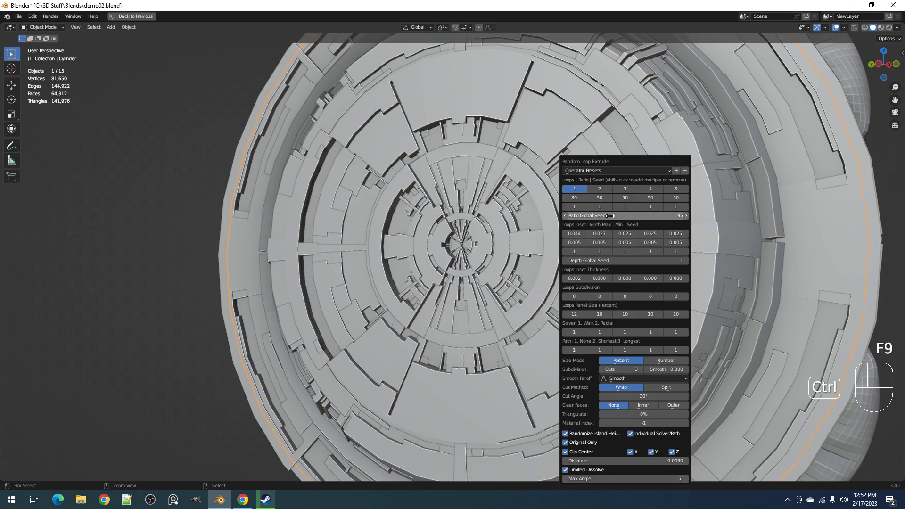
- Step the Ratio Global Seed back and forth between 90 and 94, return it to 92, and inspect the disc pattern
scroll(610, 216, "down", 3, "ctrl")
scroll(610, 216, "down", 1, "ctrl")
scroll(610, 216, "down", 1, "ctrl")
scroll(610, 216, "up", 1, "ctrl")
scroll(611, 216, "up", 2, "ctrl")
scroll(610, 216, "down", 1, "ctrl")
scroll(610, 216, "up", 1, "ctrl")
scroll(610, 215, "up", 1, "ctrl")
scroll(610, 216, "down", 1, "ctrl")
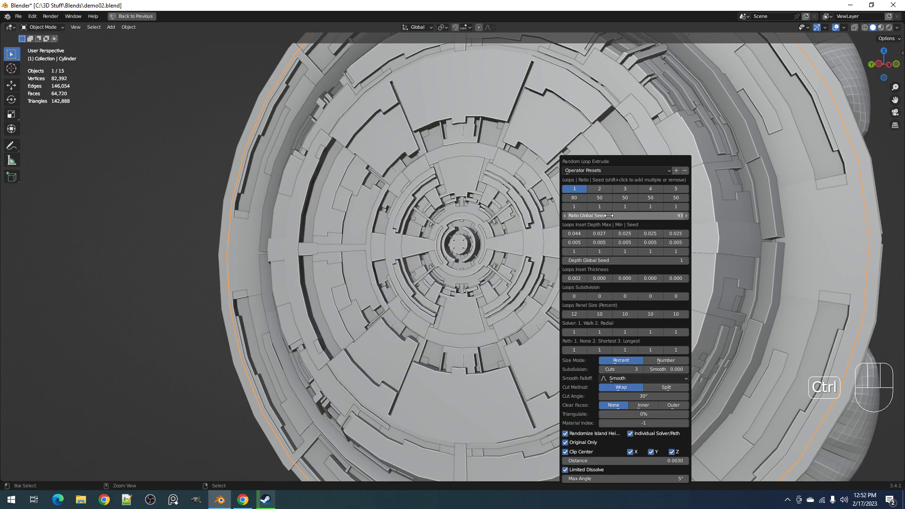
scroll(609, 216, "down", 1, "ctrl")
scroll(539, 251, "down", 3)
middle_click_drag(540, 251, 508, 254)
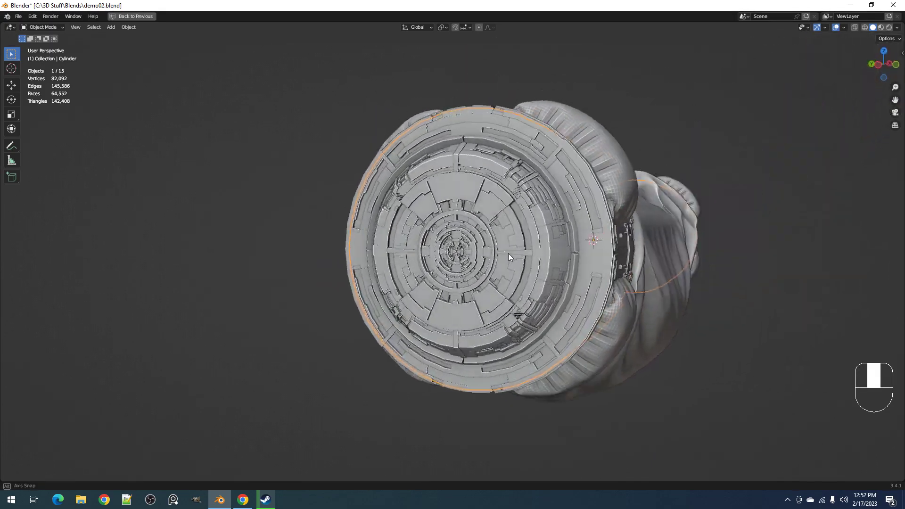
scroll(508, 254, "up", 3)
key("F10")
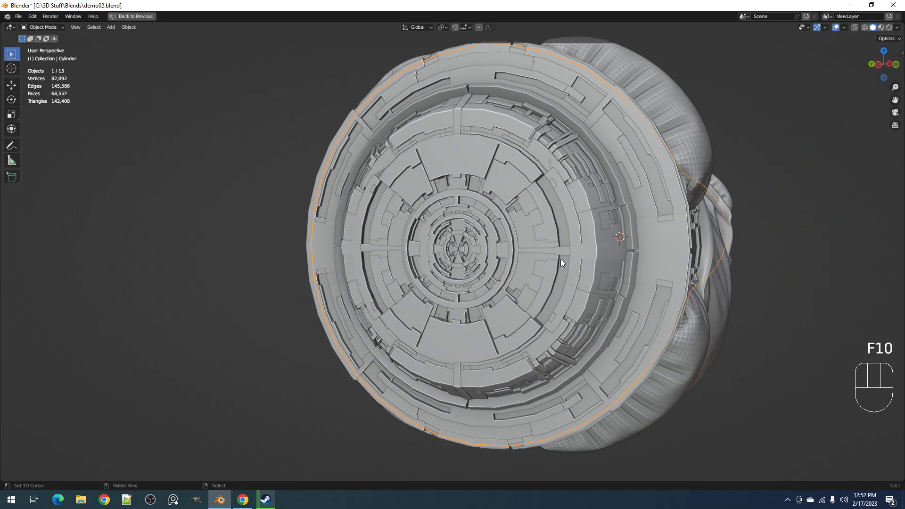
- Cycle the Ratio Global Seed from 95 up through 101 and 106 to compare further disc patterns
key("F9")
scroll(624, 215, "up", 3, "ctrl")
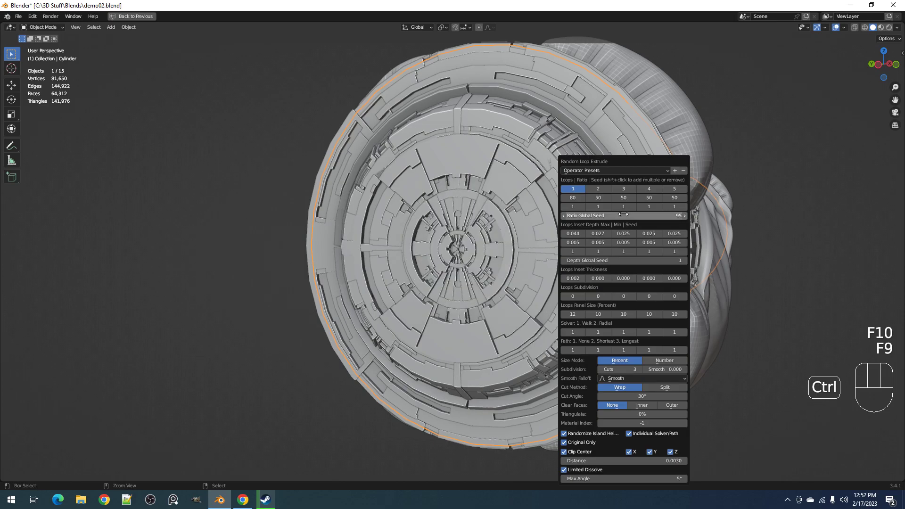
scroll(623, 212, "up", 1, "ctrl")
scroll(623, 213, "down", 1, "ctrl")
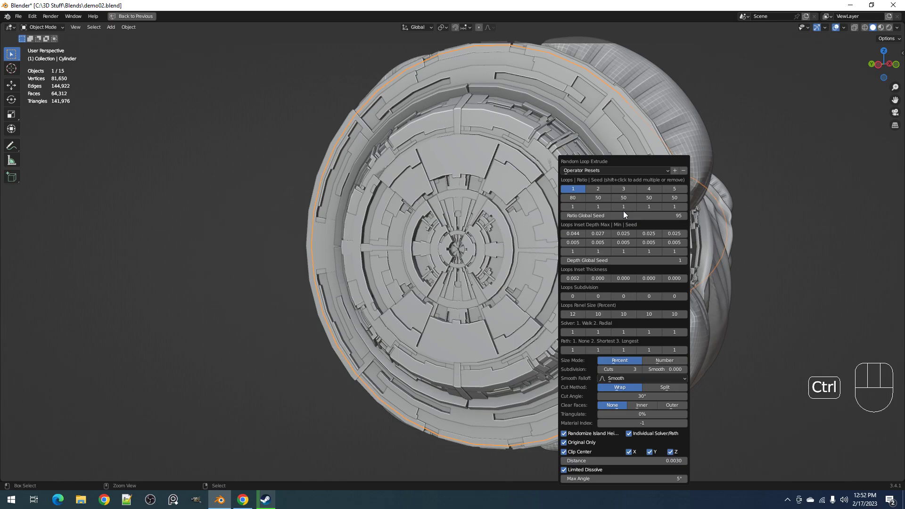
scroll(624, 216, "up", 3, "ctrl")
scroll(620, 216, "up", 6, "ctrl")
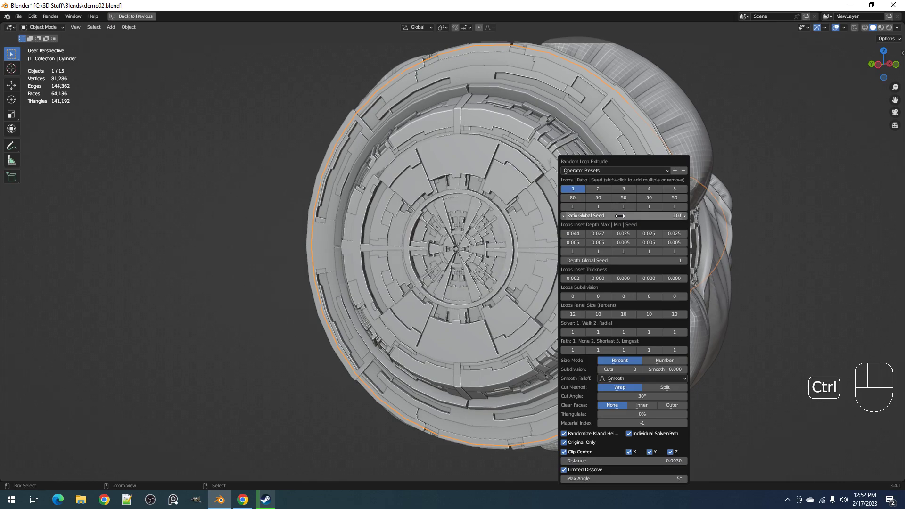
scroll(620, 216, "up", 2, "ctrl")
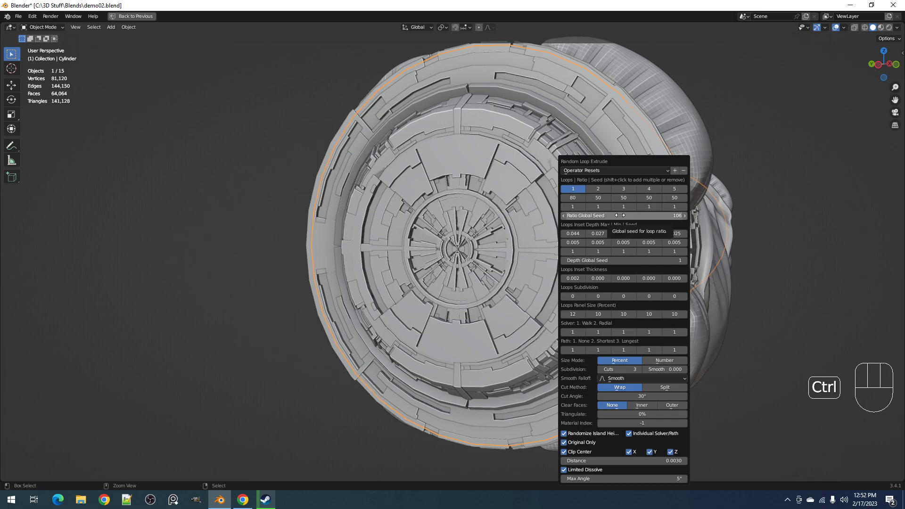
scroll(620, 216, "up", 4, "ctrl")
scroll(620, 215, "up", 1, "ctrl")
- Restart the Ratio Global Seed at 1 and raise it stepwise to 13
left_click(598, 217)
type("1")
key("Return")
scroll(587, 218, "up", 1, "ctrl")
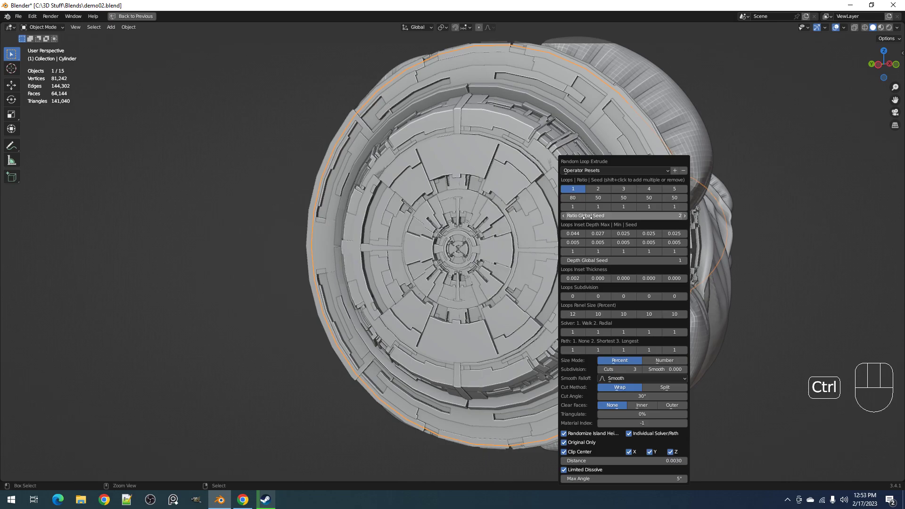
scroll(588, 217, "up", 7, "ctrl")
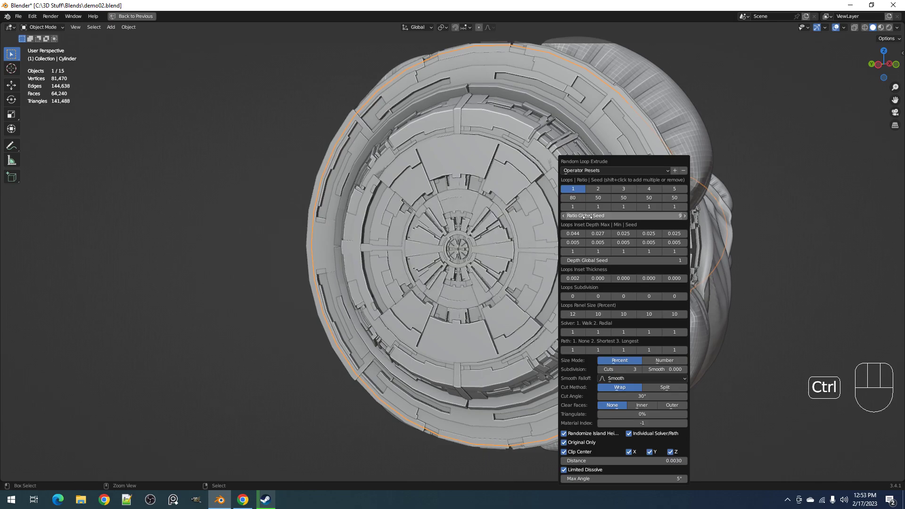
scroll(588, 218, "up", 2, "ctrl")
scroll(588, 217, "up", 2, "ctrl")
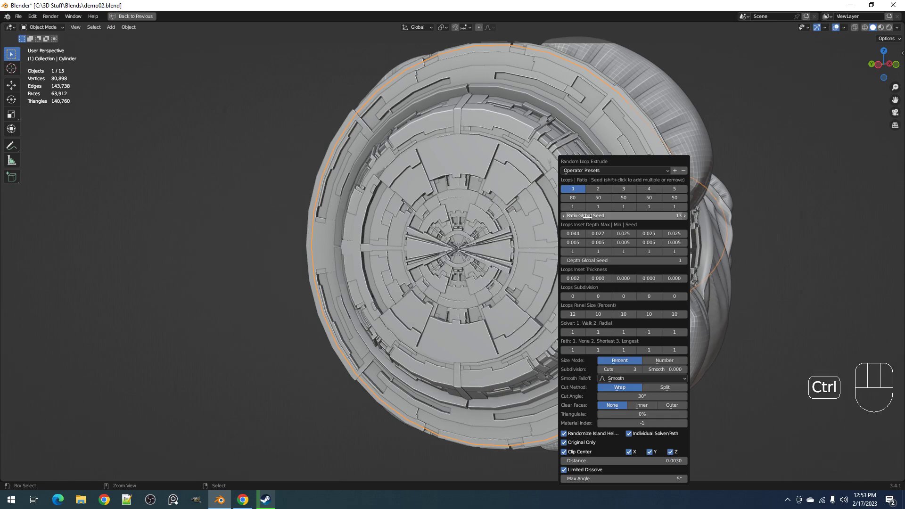
- Set the subdivision cuts to 0 and the Ratio Global Seed to 14, then inspect the disc up close
scroll(607, 371, "down", 3, "ctrl")
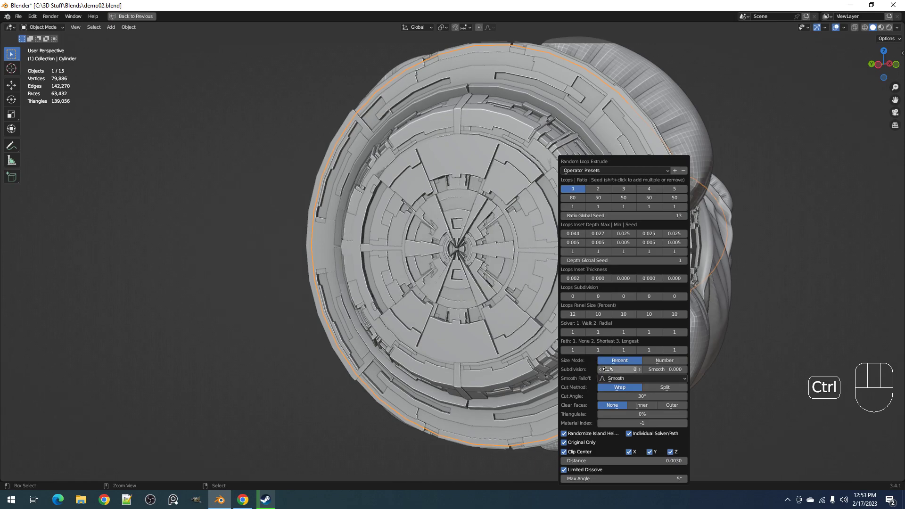
scroll(602, 216, "up", 1, "ctrl")
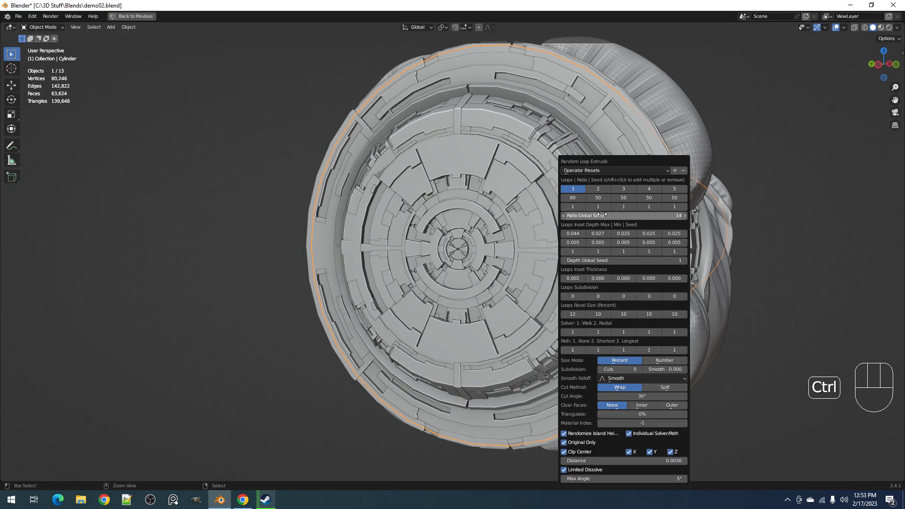
middle_click_drag(514, 277, 481, 250)
scroll(508, 276, "up", 6)
scroll(507, 261, "down", 6)
- Save the file and preview the whole model with the viewport overlays hidden
key("ctrl+s")
key("shift+alt+z")
key("ctrl+s")
key("shift+alt+z")
key("ctrl+s")
- Try smooth shading on the cylinder's grouped objects, undo it, and clear the selection
scroll(477, 254, "up", 3)
key("shift+g")
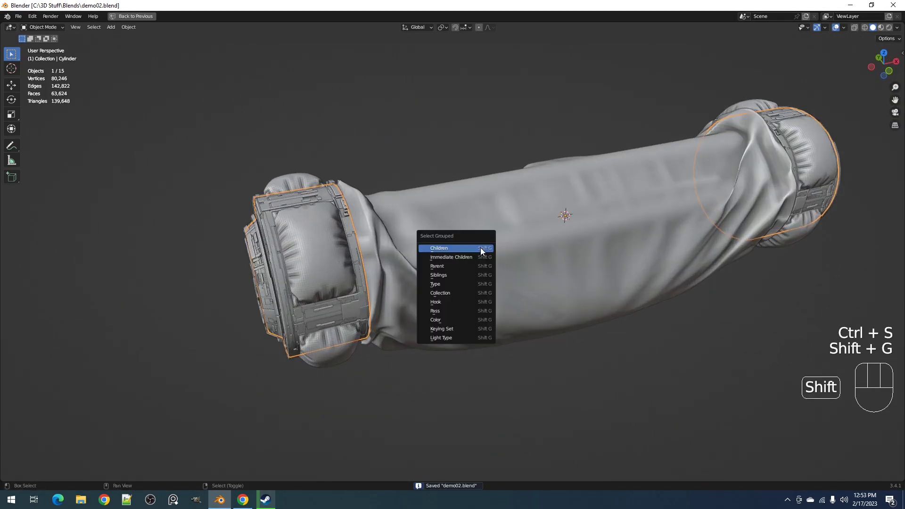
left_click(481, 248)
key("w")
left_click(485, 226)
key("alt+a")
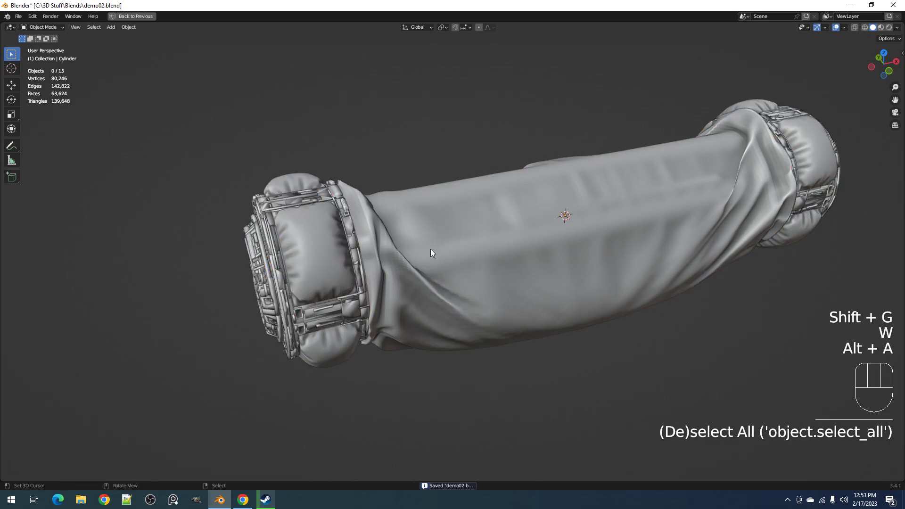
mouse_move(422, 253)
middle_mouse_down()
mouse_move(482, 220)
mouse_move(470, 229)
mouse_move(475, 248)
middle_mouse_up()
key("ctrl+z")
key("ctrl+z")
key("alt+a")
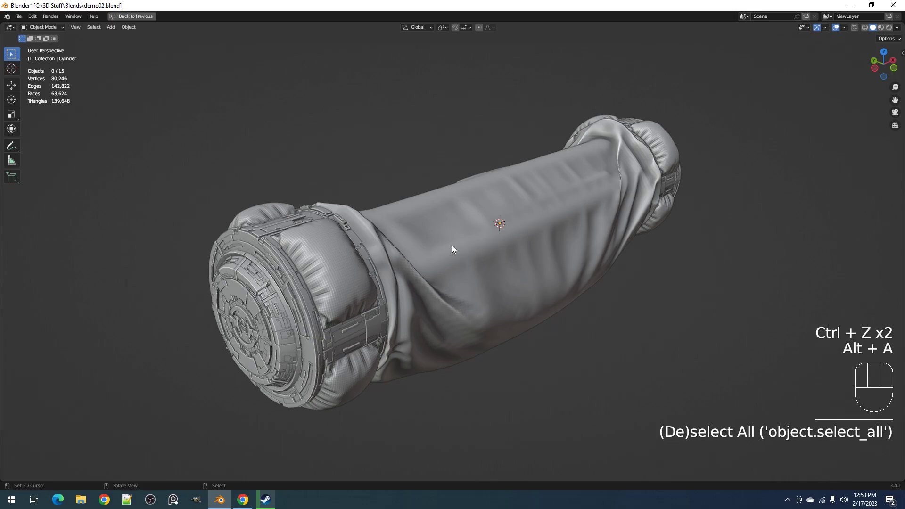
- Shade the padded cloth panels and the draped cloth smooth
middle_click_drag(394, 277, 410, 239, "shift")
left_click(410, 240)
left_click(510, 213, "shift")
key("w")
left_click(510, 212)
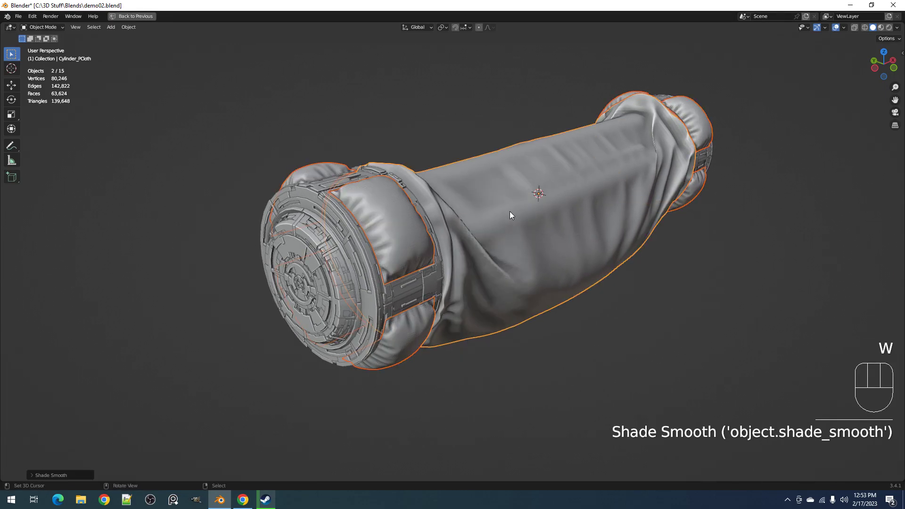
- Hide the two cloth objects and apply Creative Flow's Auto Smooth to the cylinder's grouped panel objects
key("h")
left_click(404, 234)
key("shift+g")
left_click(403, 234)
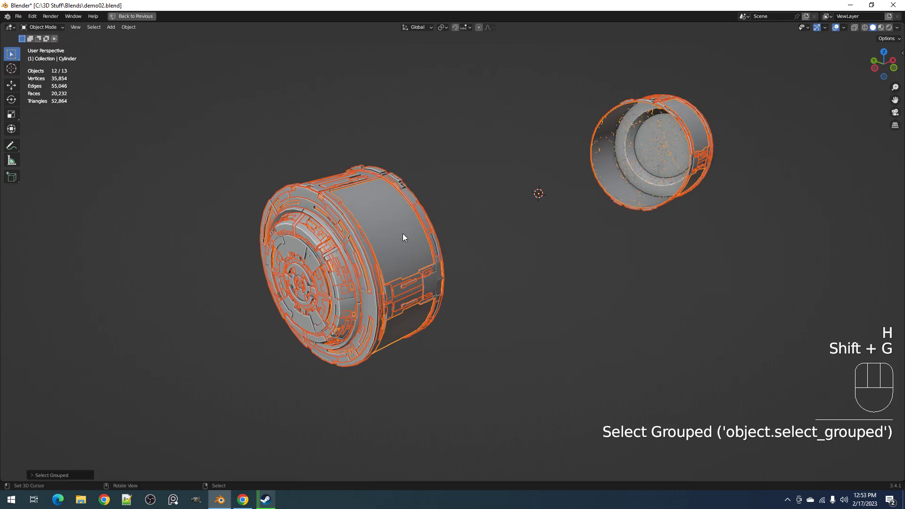
key("shift+alt+z")
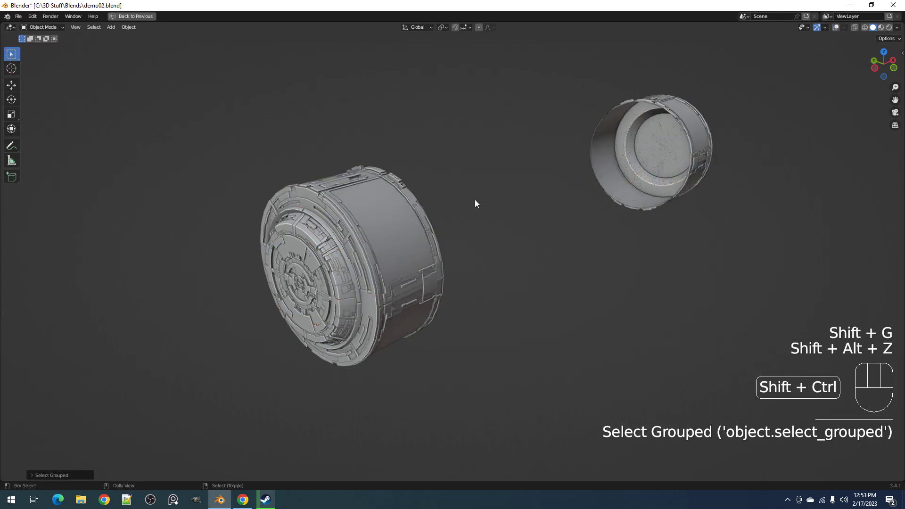
key("ctrl+shift+x")
key("ctrl+shift+x")
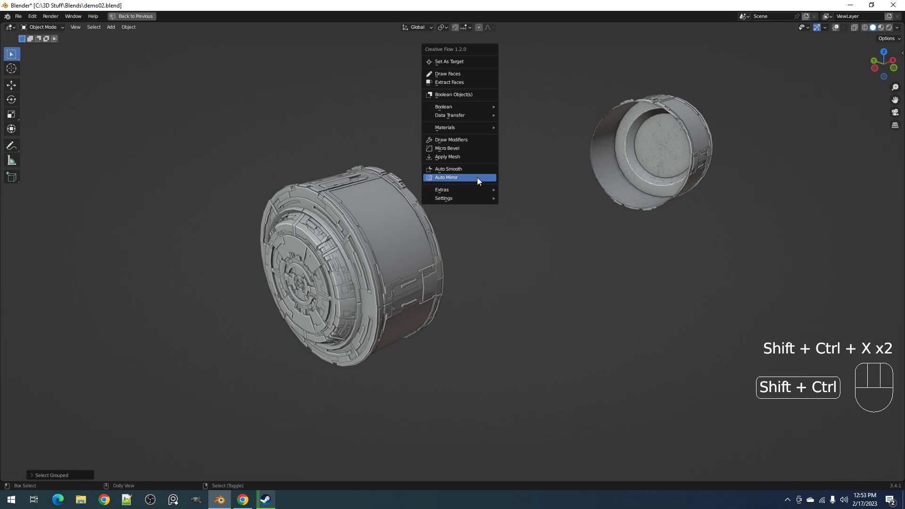
left_click(474, 171)
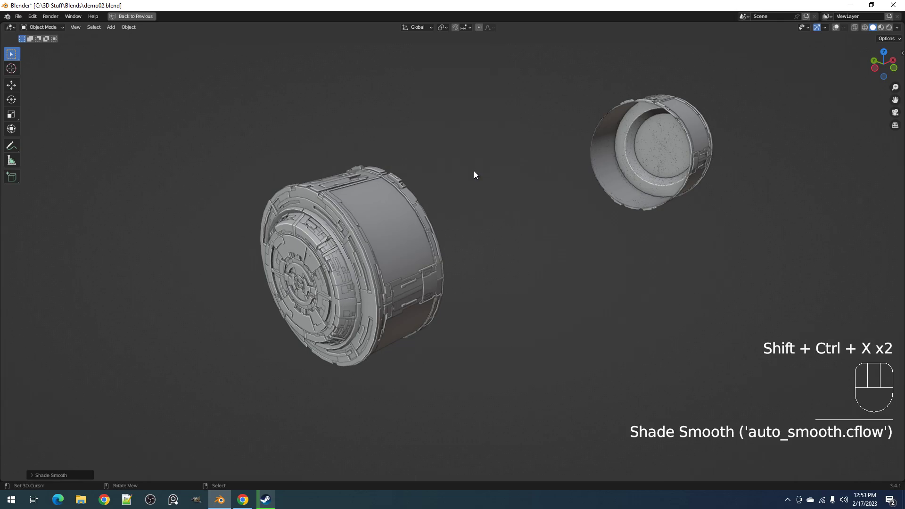
- Unhide the cloth objects, deselect everything, and save the file
key("alt+h")
key("alt+a")
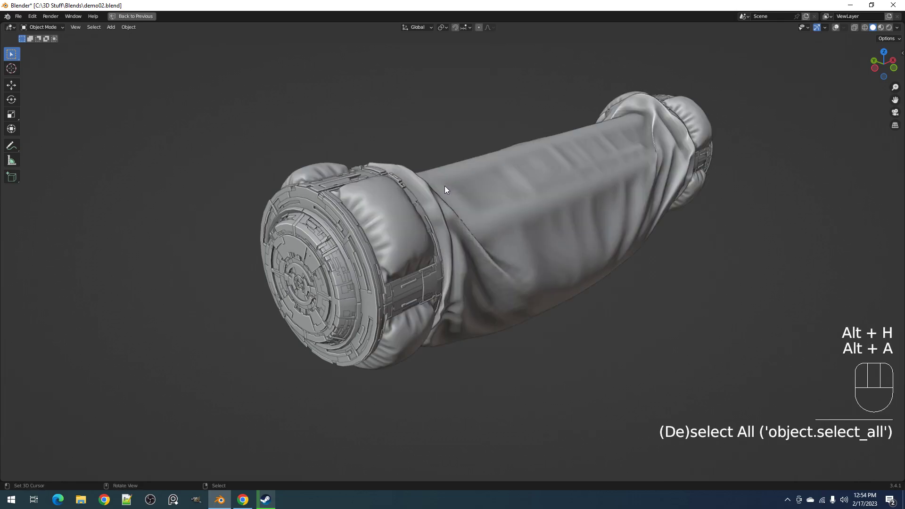
key("ctrl+s")
- Select the draped cloth together with its grouped padding and panel objects
middle_click_drag(461, 207, 479, 231)
right_click(474, 225)
key("shift+g")
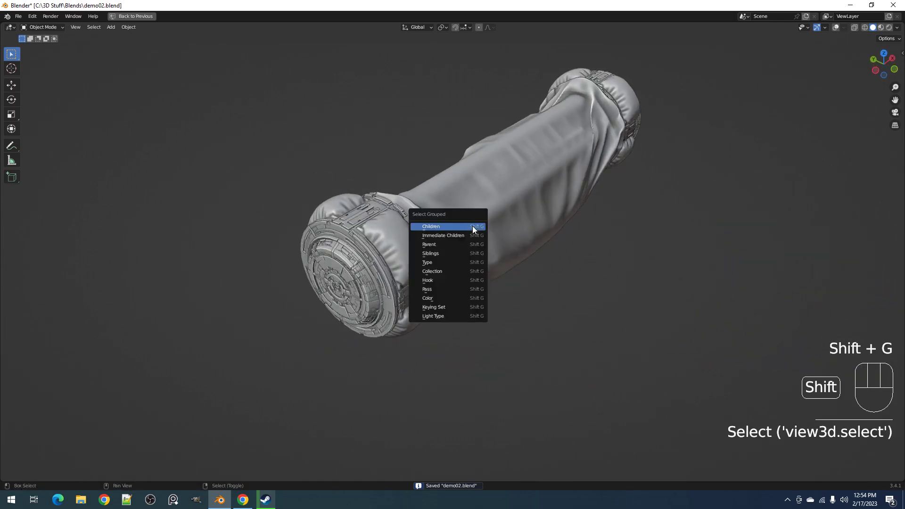
left_click(472, 226)
key("shift+alt+z")
middle_click_drag(484, 188, 483, 199, "shift")
- Apply Random VColor per object using a preset with saturation 0 and value 0.700 to 0.900, and raise the V random seed
key("shift+q")
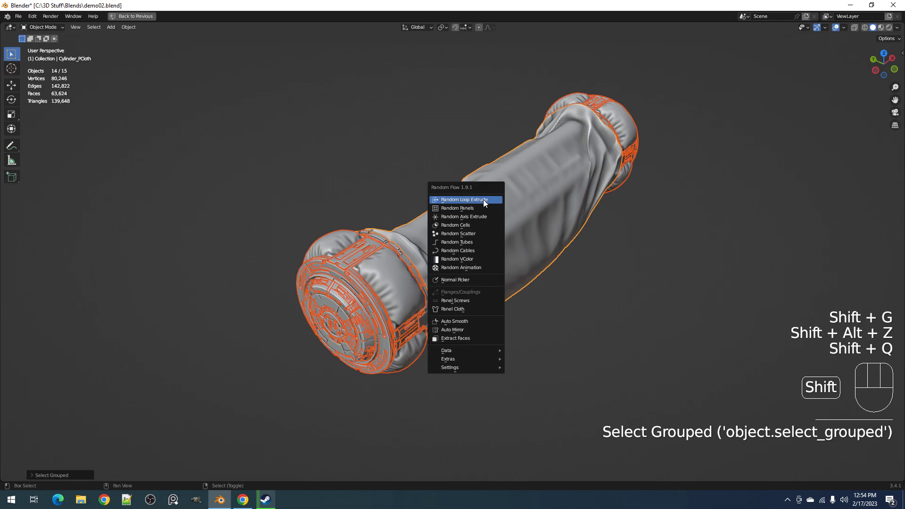
key("shift+alt+z")
key("shift+q")
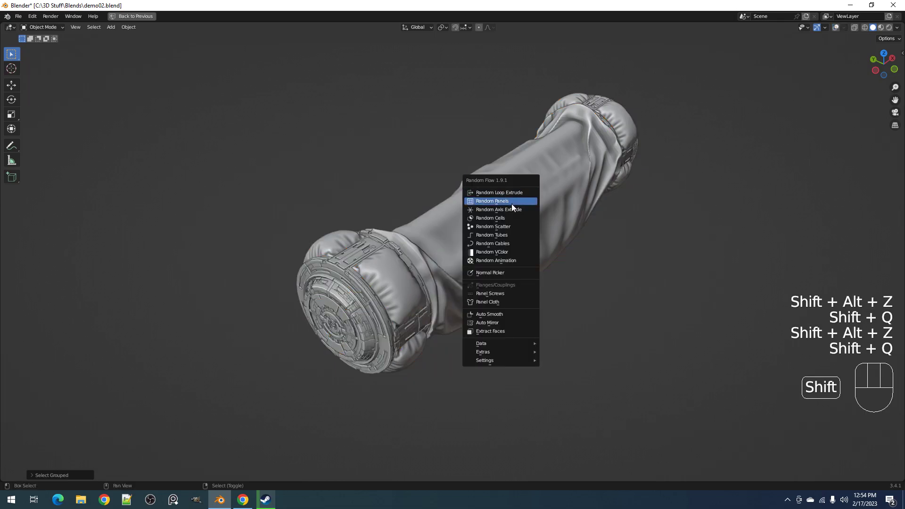
left_click(517, 249)
left_click_drag(544, 251, 542, 133)
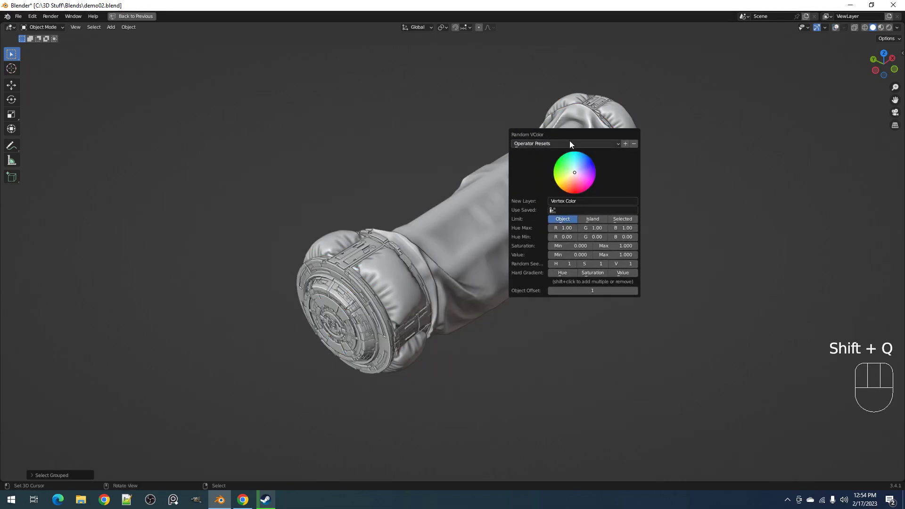
left_click(570, 141)
left_click(567, 163)
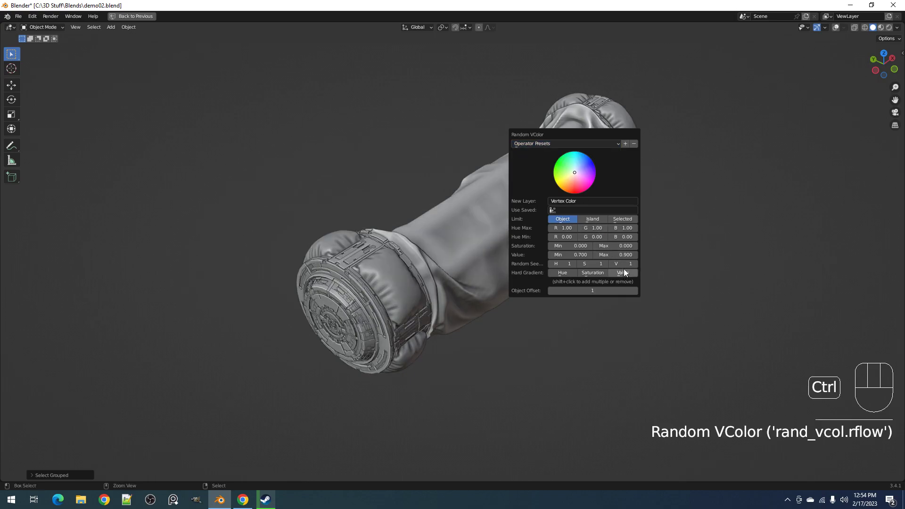
scroll(624, 265, "up", 4, "ctrl")
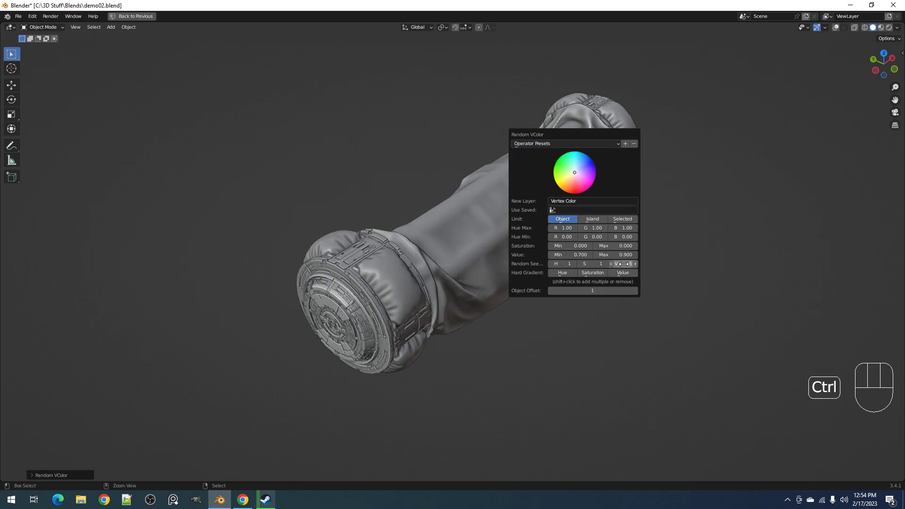
scroll(624, 264, "up", 1, "ctrl")
- Select the padded cloth panels in a side-on view and turn the viewport overlays back on
middle_click_drag(624, 265, 375, 236)
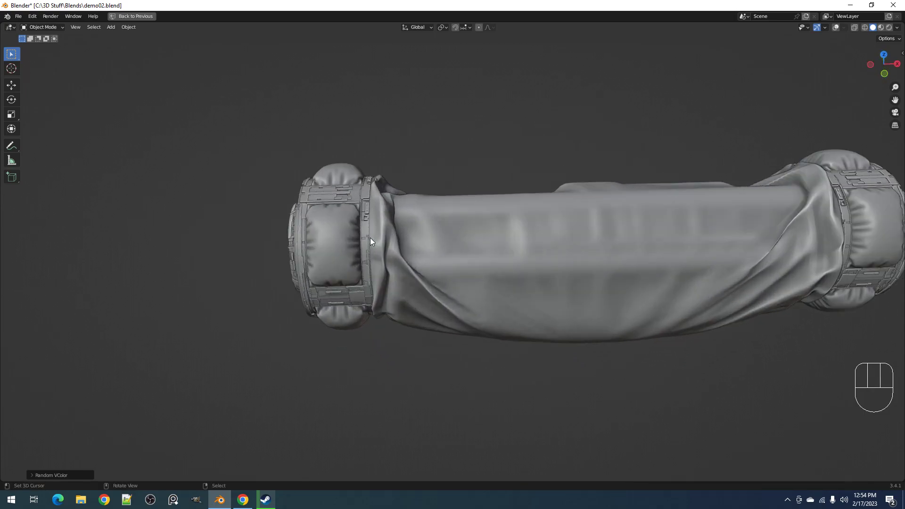
left_click(350, 238)
key("shift+alt+z")
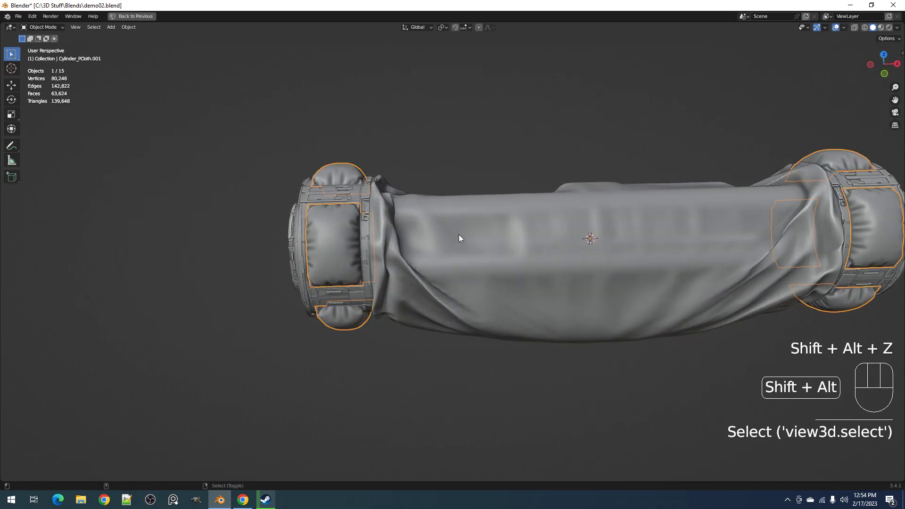
key("shift+alt+z")
key("shift+alt+z")
- Match the draped cloth's vertex color to the padded panels by picking their color for all cloth faces
right_click(459, 234)
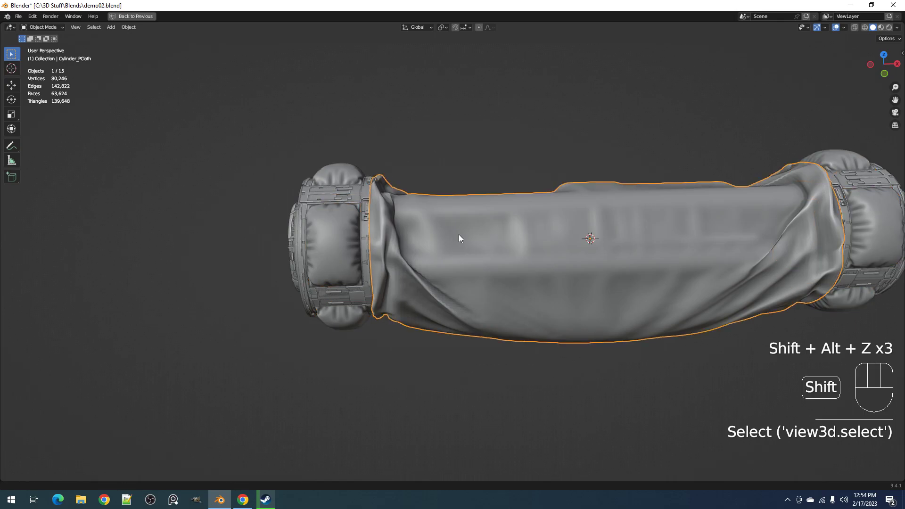
key("Tab")
key("alt+a")
key("a")
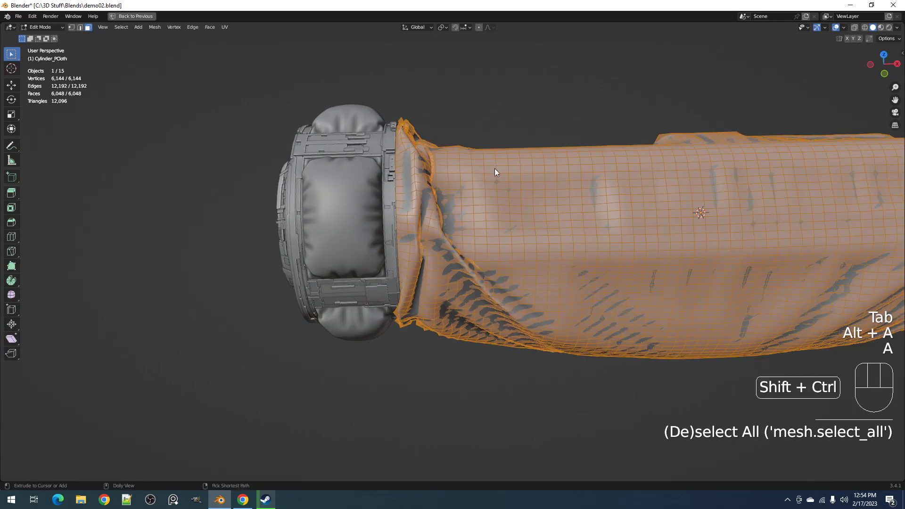
key("ctrl+shift+x")
mouse_move(491, 146)
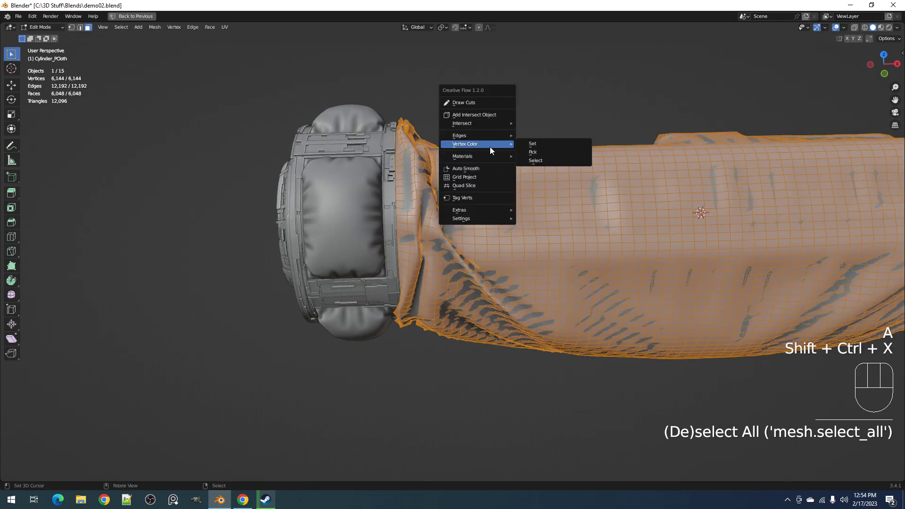
left_click(533, 152)
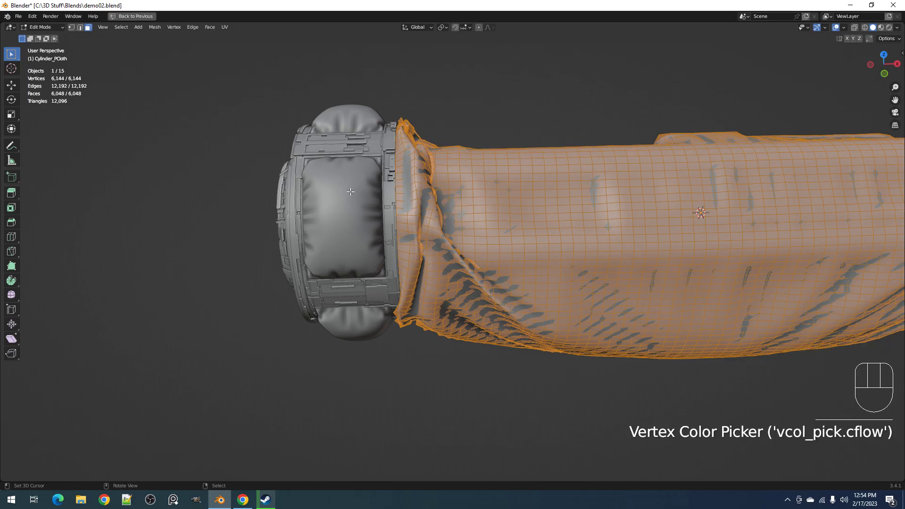
key("Tab")
- Hide the viewport overlays, save the file, and inspect the cloth and padding colors along the cylinder
key("shift+alt+z")
middle_click_drag(485, 184, 518, 208)
key("ctrl+s")
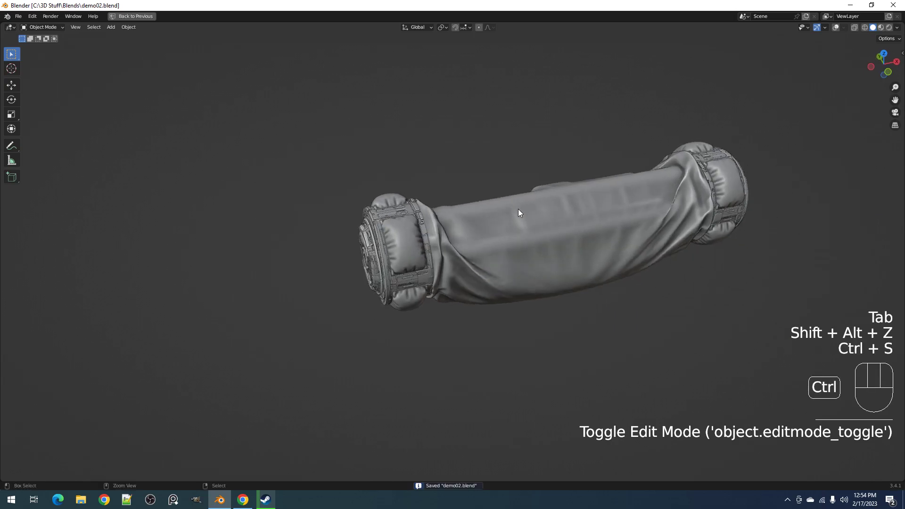
scroll(512, 242, "up", 4)
middle_click_drag(512, 242, 524, 202)
scroll(510, 199, "down", 3)
scroll(473, 245, "up", 3)
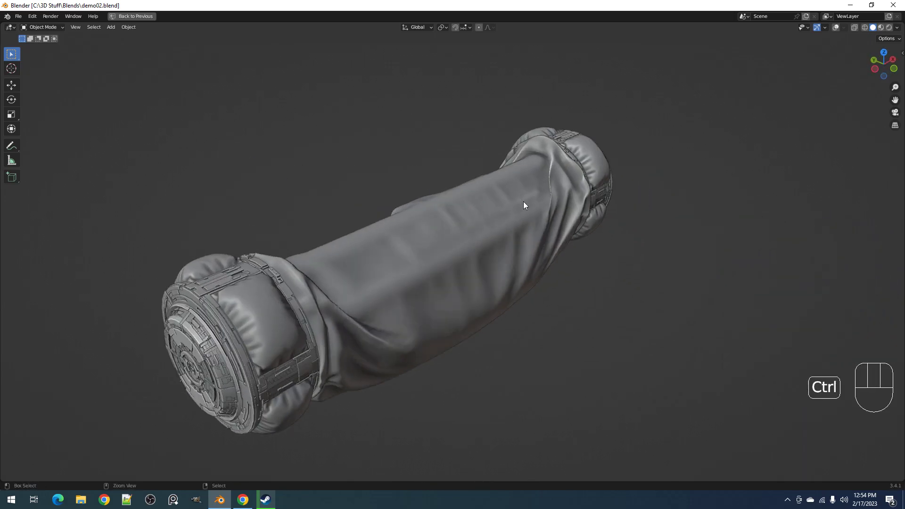
key("ctrl+s")
middle_click_drag(575, 188, 642, 147, "shift")
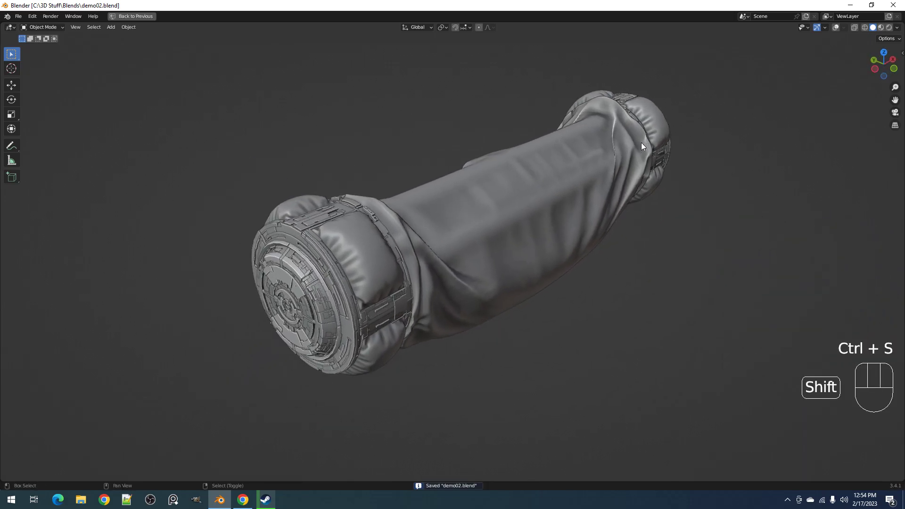
- Turn the viewport overlays back on and select the padded panels together with the draped cloth
right_click(383, 262)
key("shift+alt+z")
right_click(461, 185, "shift")
key("shift+ctrl+x")
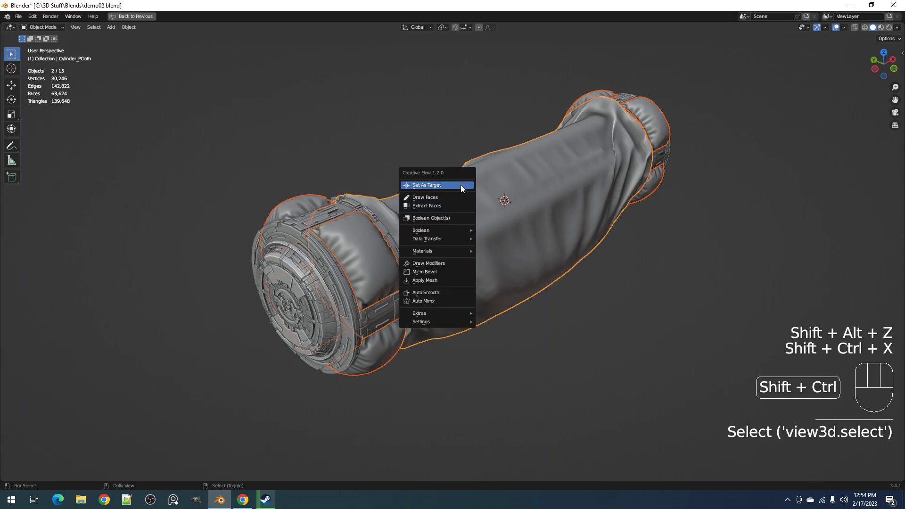
mouse_move(446, 248)
left_click(504, 249)
left_click(503, 262)
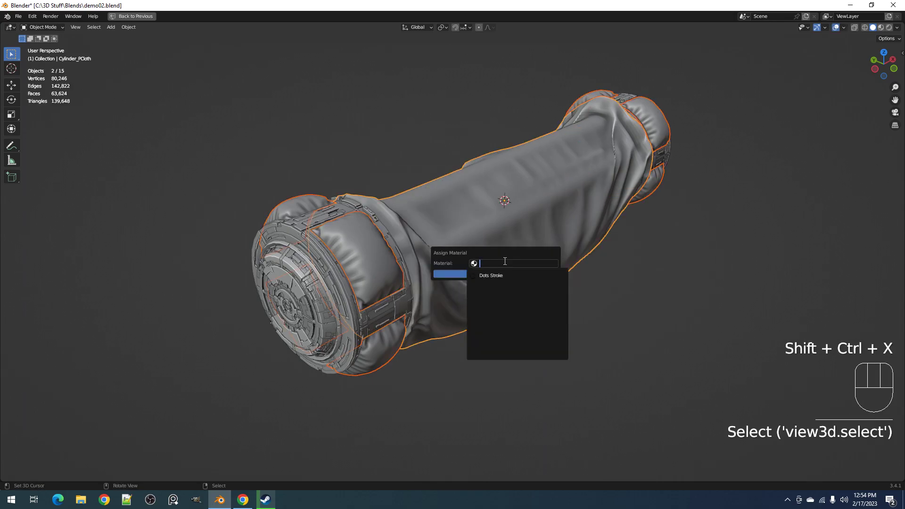
left_click(500, 272)
left_click(496, 274)
- Save the file, and append the materials grunge_cloth, grunge_metal and Material from 123.blend
key("ctrl+s")
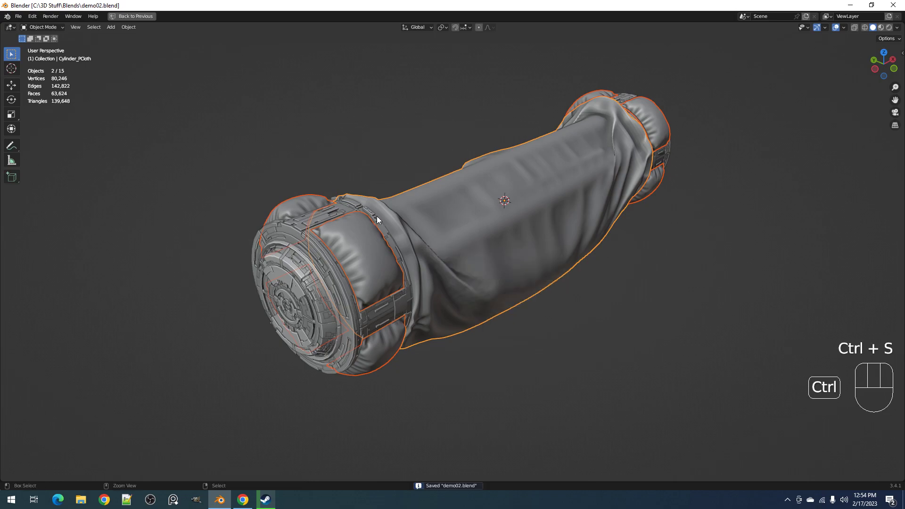
key("F5")
key("F4")
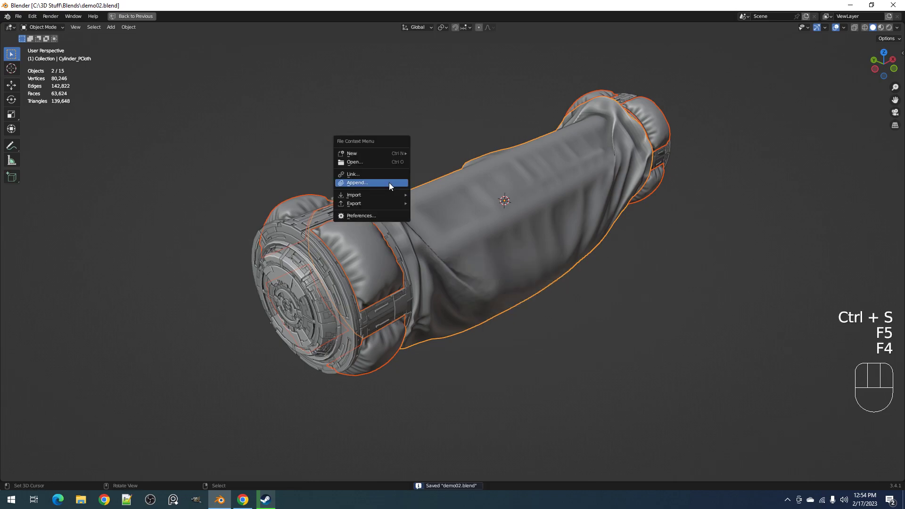
left_click(389, 183)
left_click(421, 188)
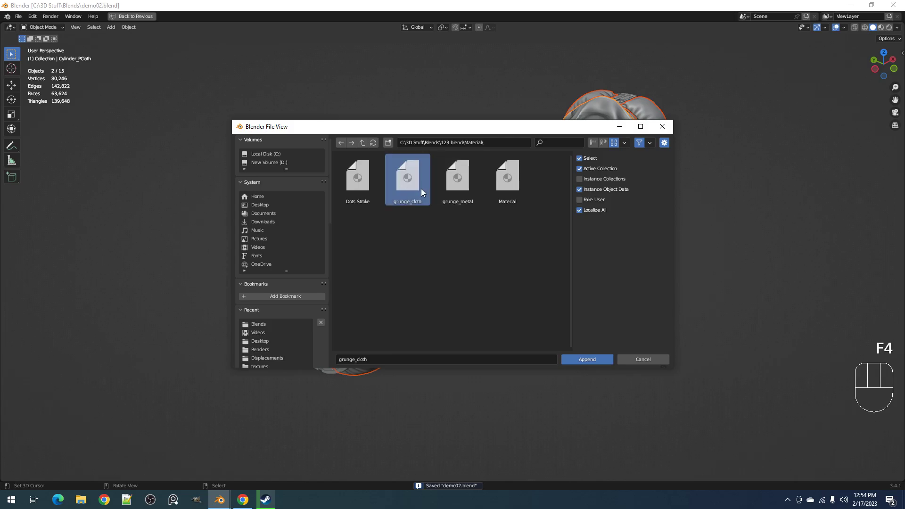
left_click(443, 194, "shift")
left_click(496, 194, "shift")
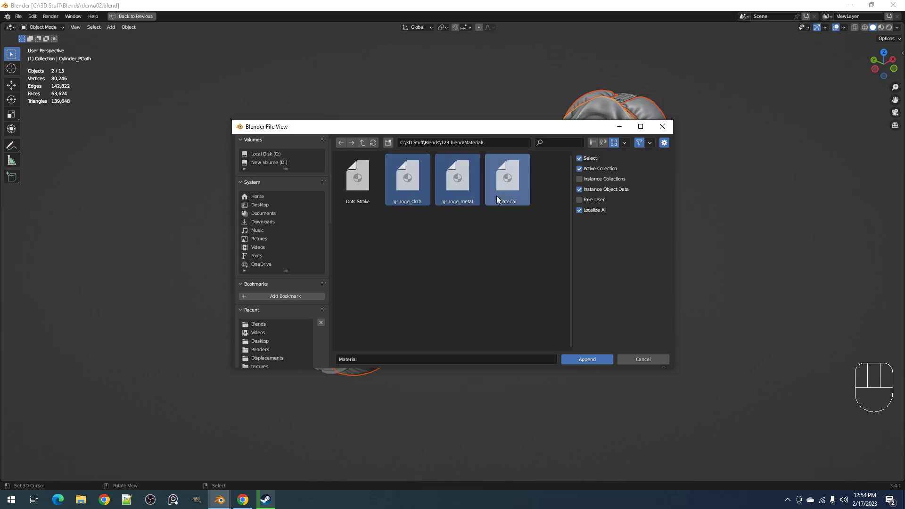
left_click(587, 359)
- Assign the grunge_cloth material to the padded panels and the draped cloth
left_click(370, 256)
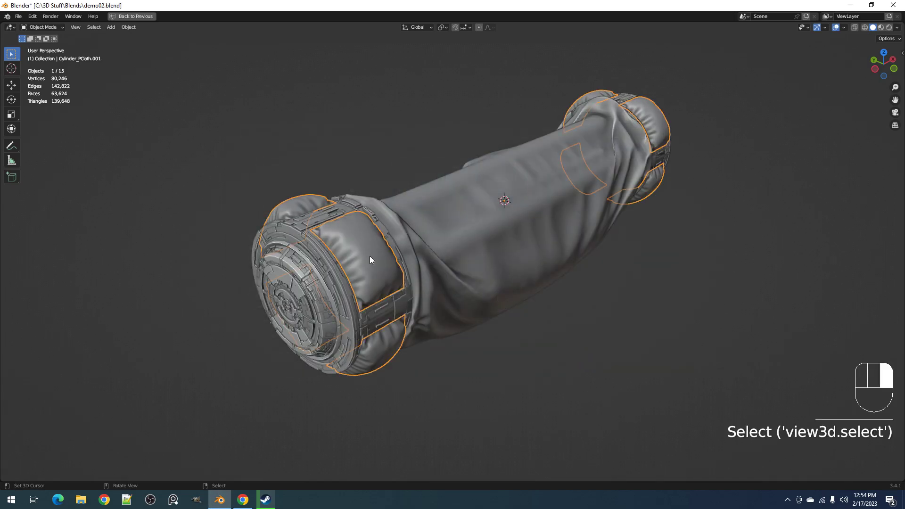
left_click(452, 212, "shift")
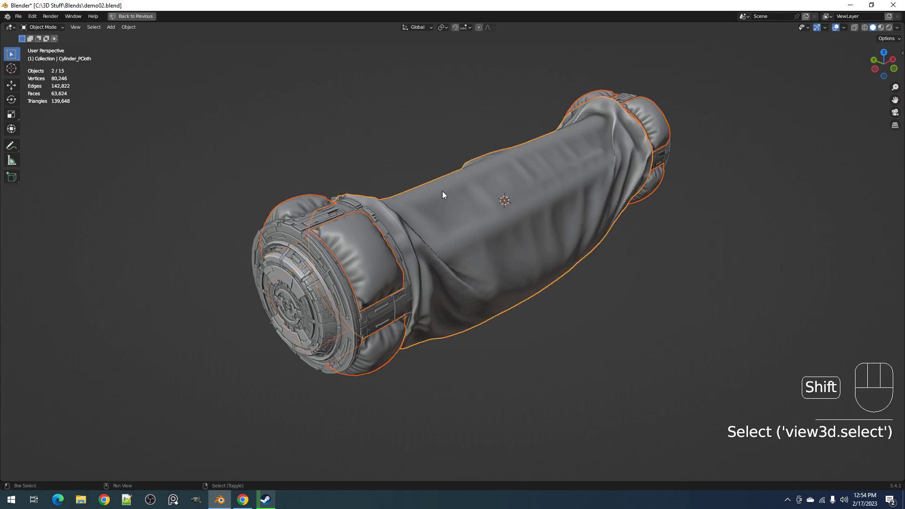
key("ctrl+shift+x")
mouse_move(447, 191)
left_click(486, 190)
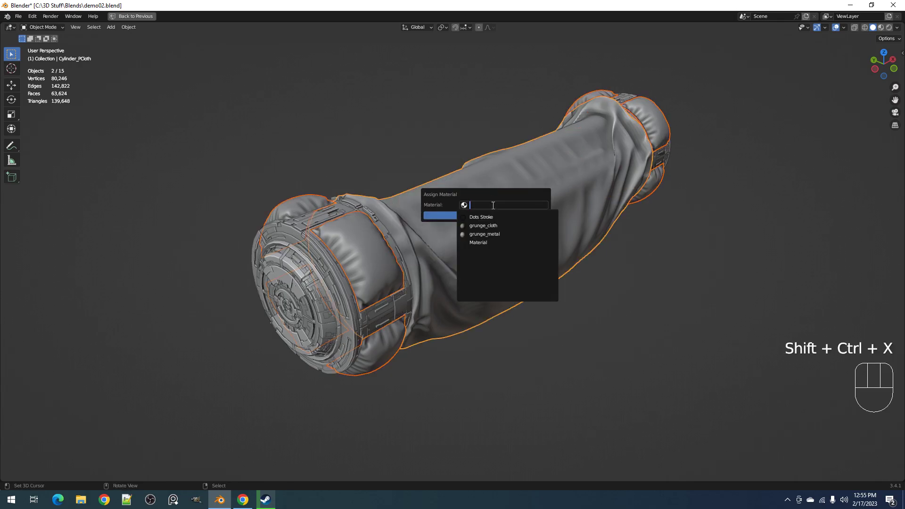
left_click(491, 226)
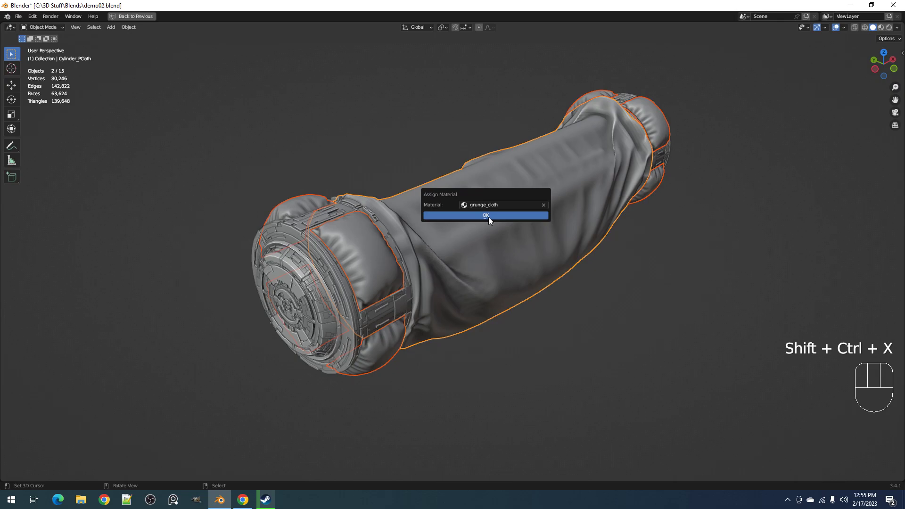
left_click(488, 218)
key("h")
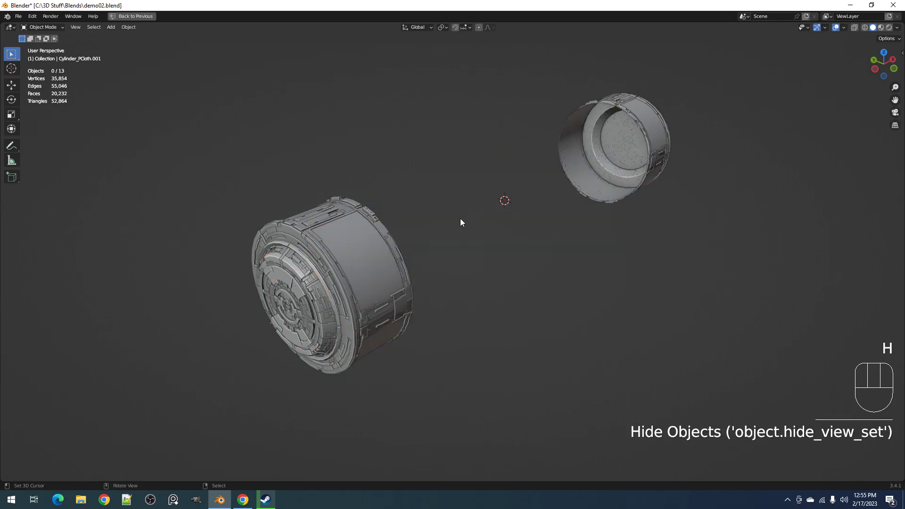
key("ctrl+z")
key("alt+a")
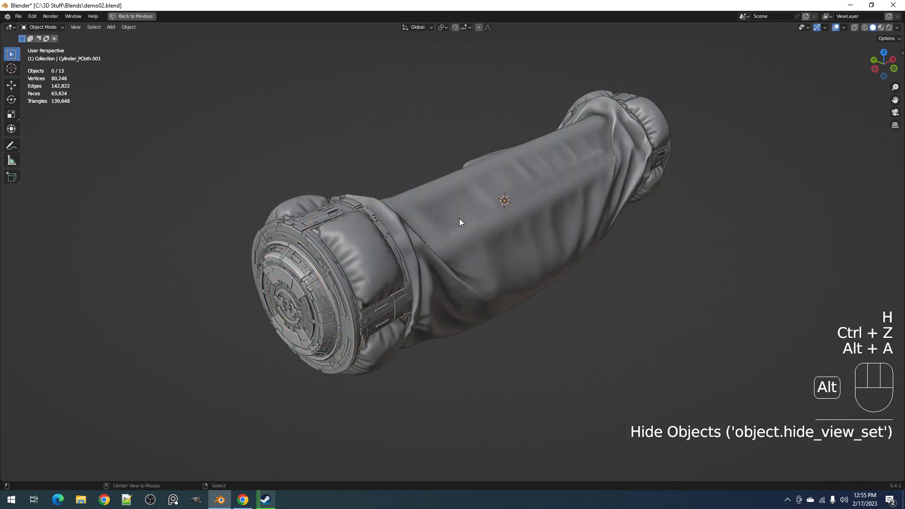
- Hide the draped cloth and the padded panels, and select the base cylinder
left_click(426, 229)
left_click(373, 249, "shift")
key("h")
left_click(374, 243, "shift")
key("shift+g")
left_click(375, 246)
key("shift+ctrl+x")
mouse_move(439, 202)
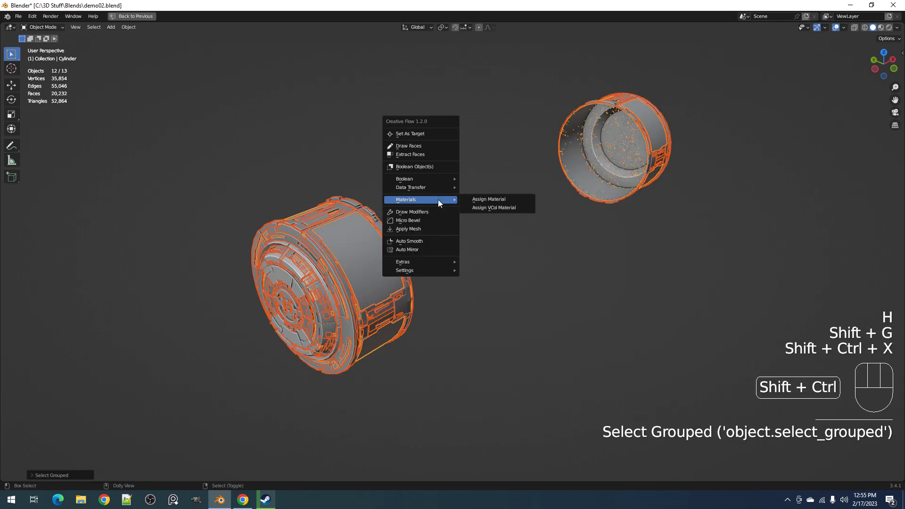
key("Escape")
key("ctrl+z")
- Select all visible objects of the cylinder's type and assign them the grunge_metal material
key("shift+g")
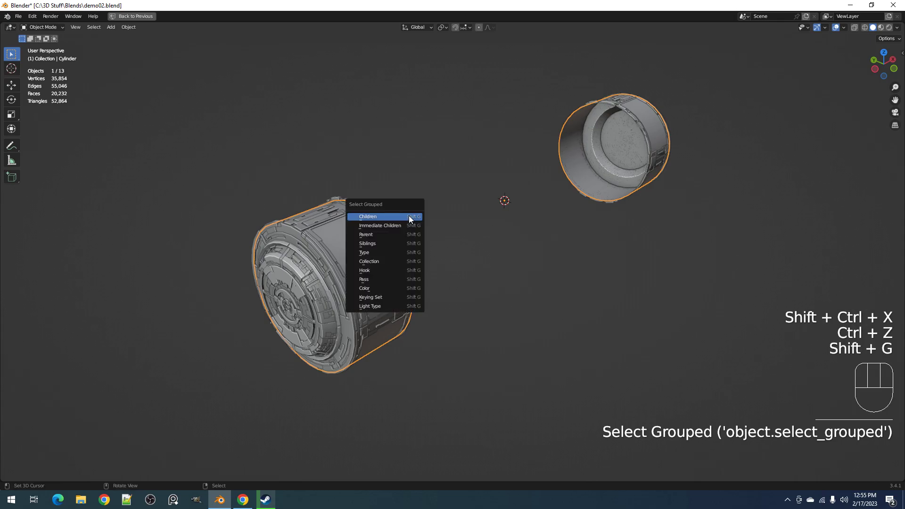
left_click(399, 252)
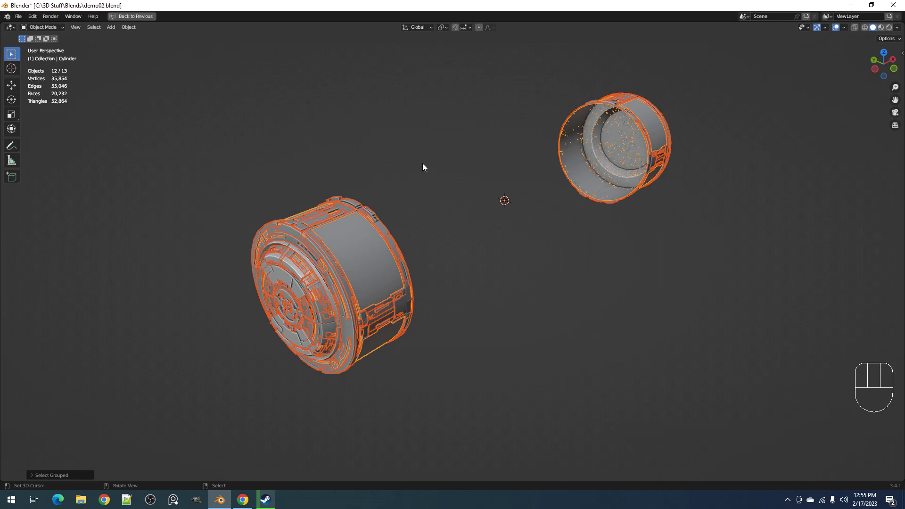
key("shift+ctrl+x")
mouse_move(435, 166)
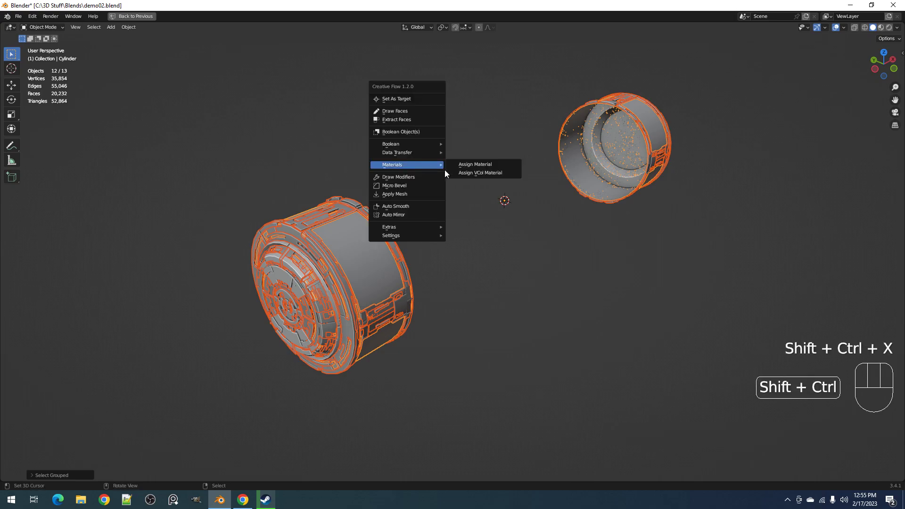
left_click(480, 166)
left_click(458, 181)
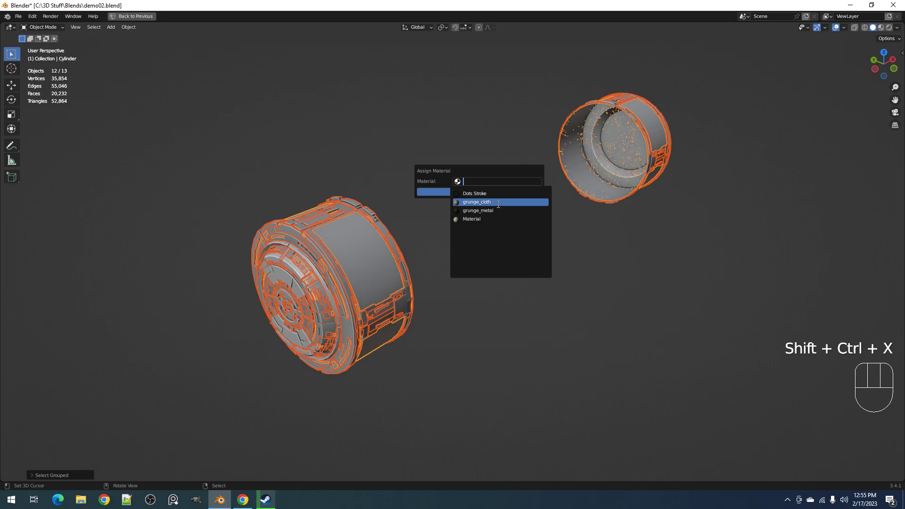
left_click(495, 204)
left_click(488, 191)
- Unhide the cloth objects, clear the selection, and save the file
key("a")
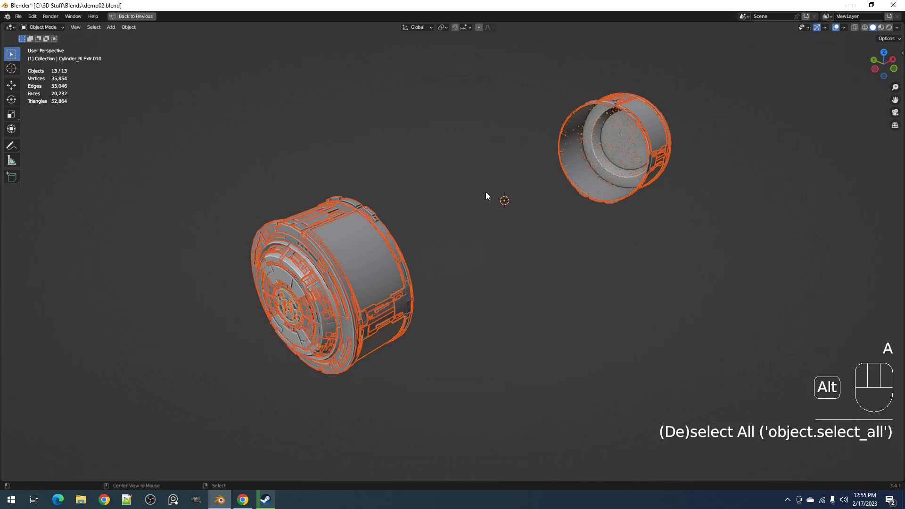
key("alt+a")
key("alt+h")
key("alt+a")
key("ctrl+s")
- Set a render region around the near end of the cylinder and switch the viewport to rendered shading
key("ctrl+b")
left_click_drag(289, 200, 494, 333)
key("z")
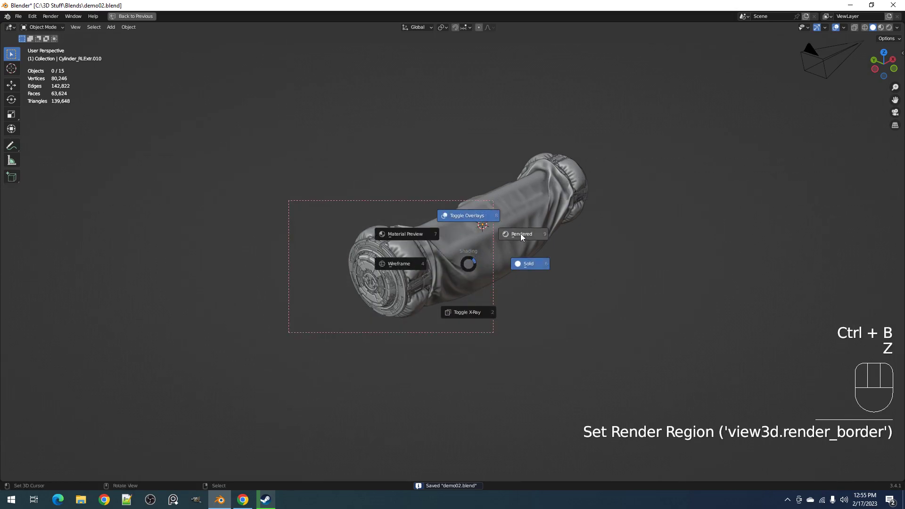
left_click(521, 234)
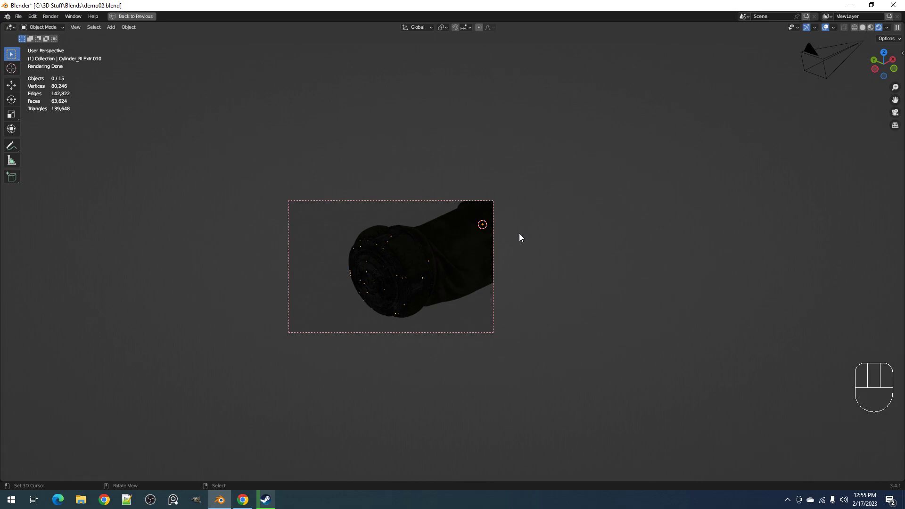
- Restore the full workspace layout, enable the HDRI handler in the world settings, and load the kloofendal_38d_partly_cloudy environment
scroll(520, 237, "up", 2)
key("ctrl+space")
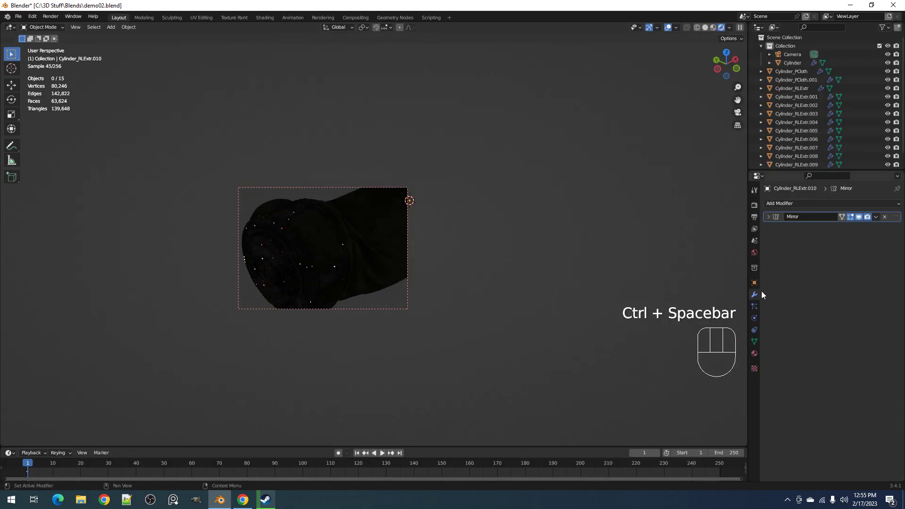
left_click(753, 253)
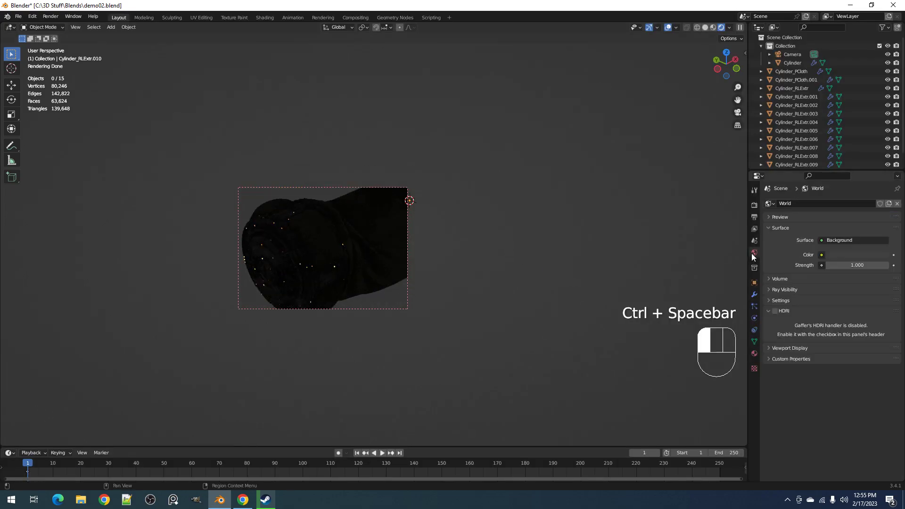
left_click(775, 311)
left_click(817, 381)
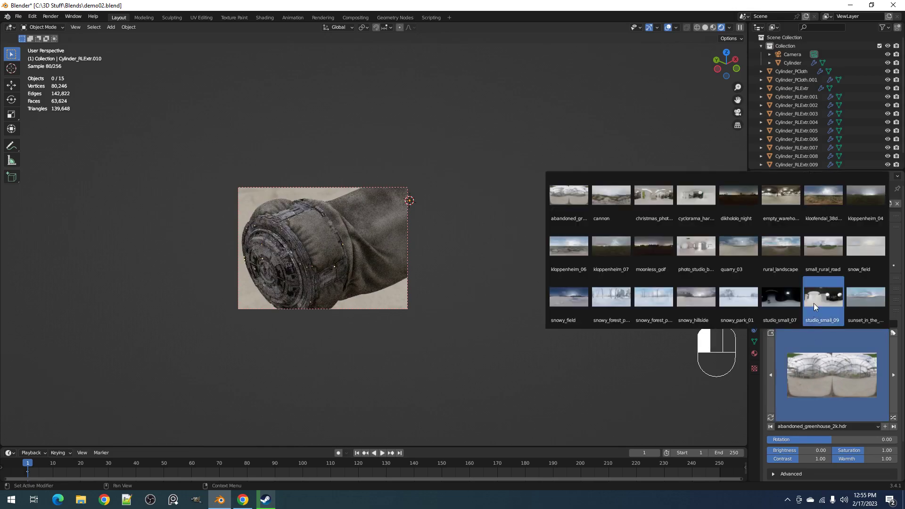
left_click(811, 195)
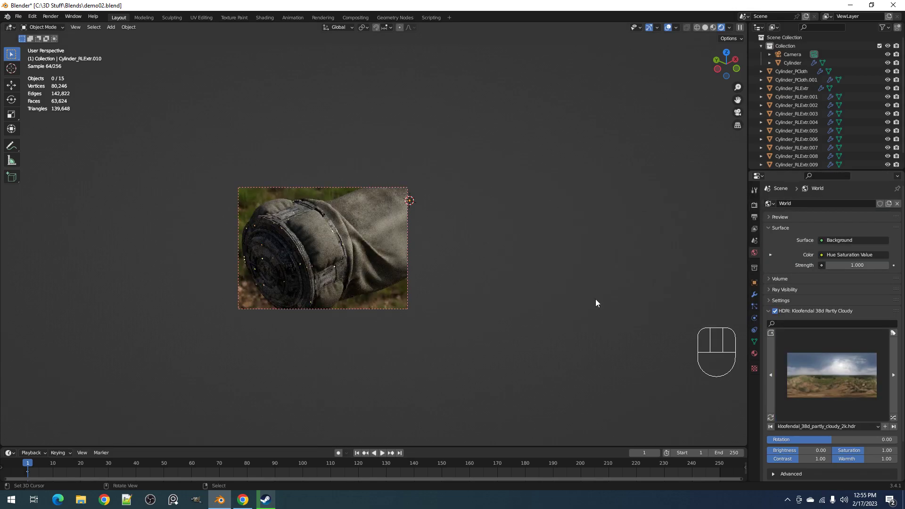
- Change the world HDRI to cannon
left_click(848, 408)
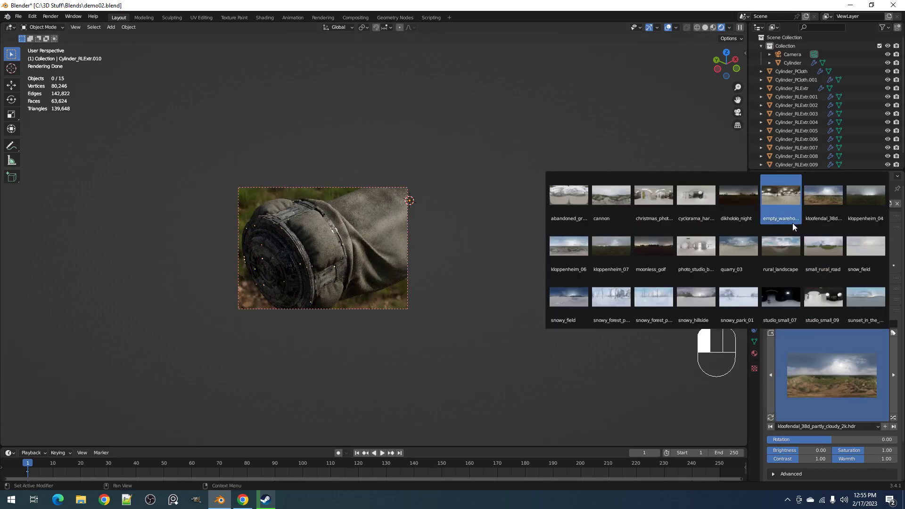
left_click(754, 242)
left_click(826, 360)
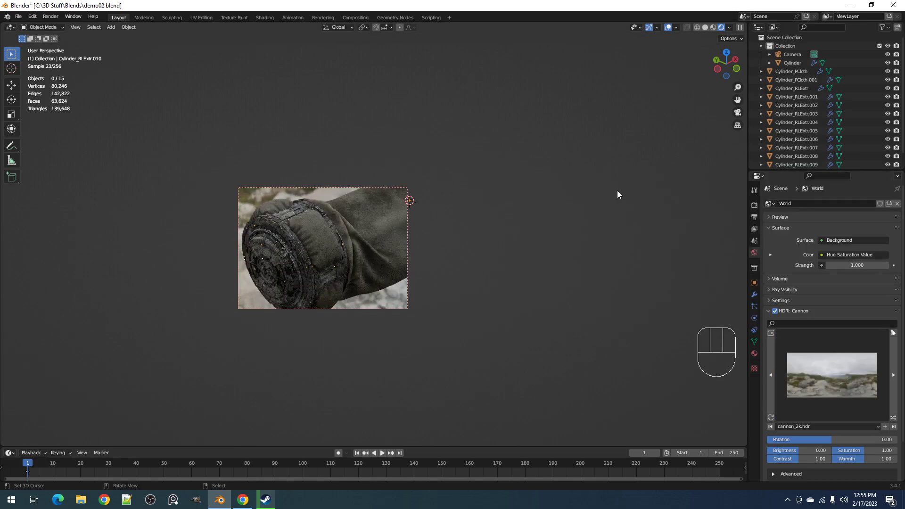
- Enlarge the render region to cover the whole object and look at it from a slightly different angle
key("ctrl+b")
left_click_drag(173, 99, 566, 217)
left_click_drag(655, 259, 700, 354)
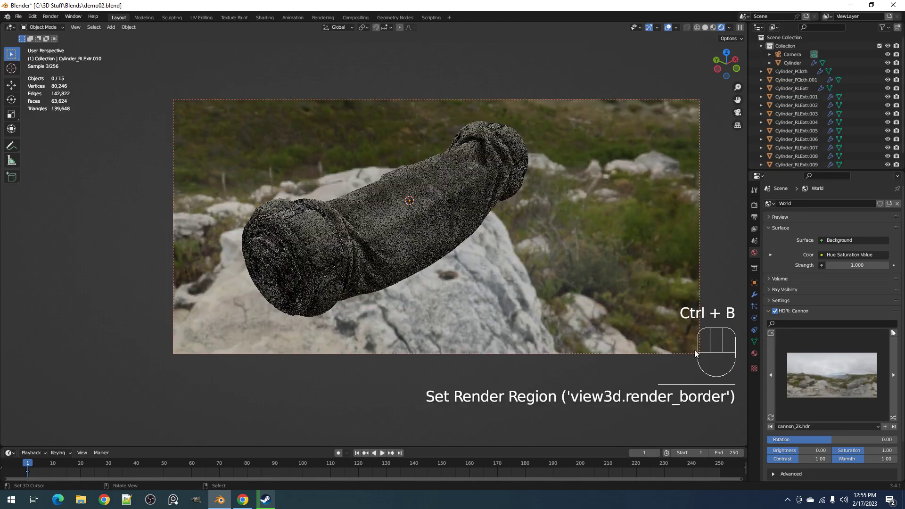
middle_click_drag(486, 276, 423, 250)
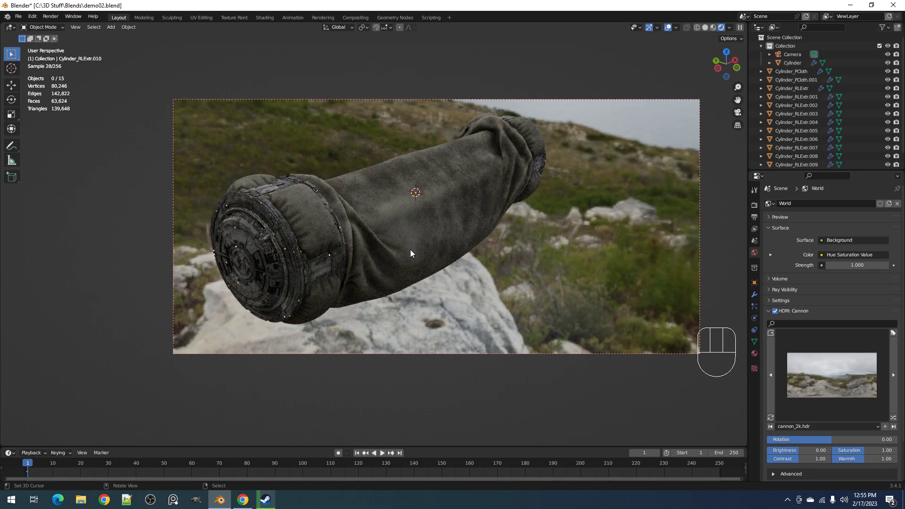
- Switch the viewport to solid shading and save the file
key("z")
left_click(460, 248)
key("ctrl+s")
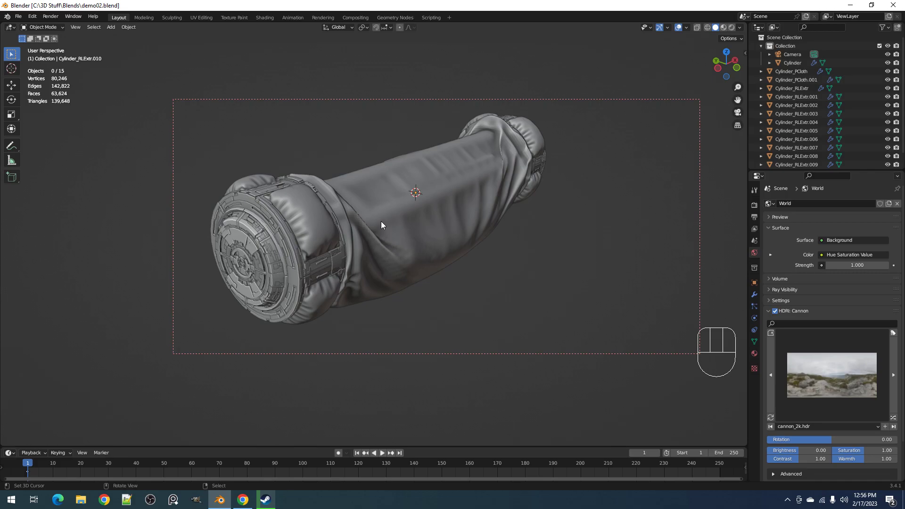
key("ctrl")
key("ctrl+s")
- Inspect the object in rendered shading from other angles, return to solid shading and save again
mouse_move(460, 216)
middle_mouse_down()
mouse_move(448, 217)
mouse_move(459, 221)
mouse_move(468, 208)
middle_mouse_up()
key("z")
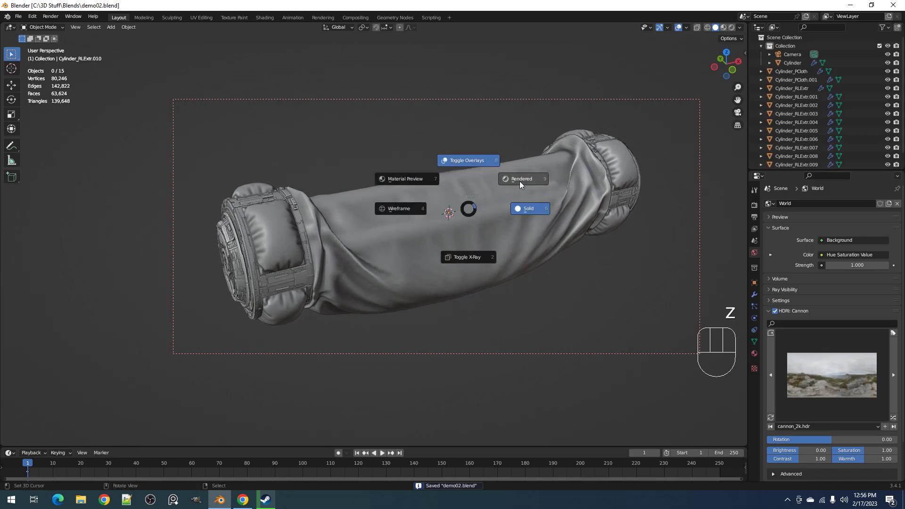
left_click(519, 180)
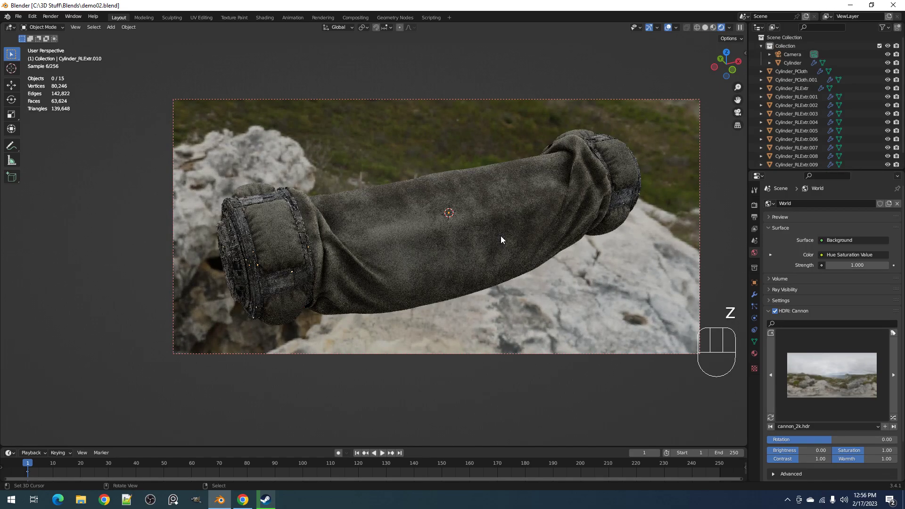
mouse_move(394, 275)
middle_mouse_down()
mouse_move(553, 245)
mouse_move(402, 257)
mouse_move(417, 248)
middle_mouse_up()
key("z")
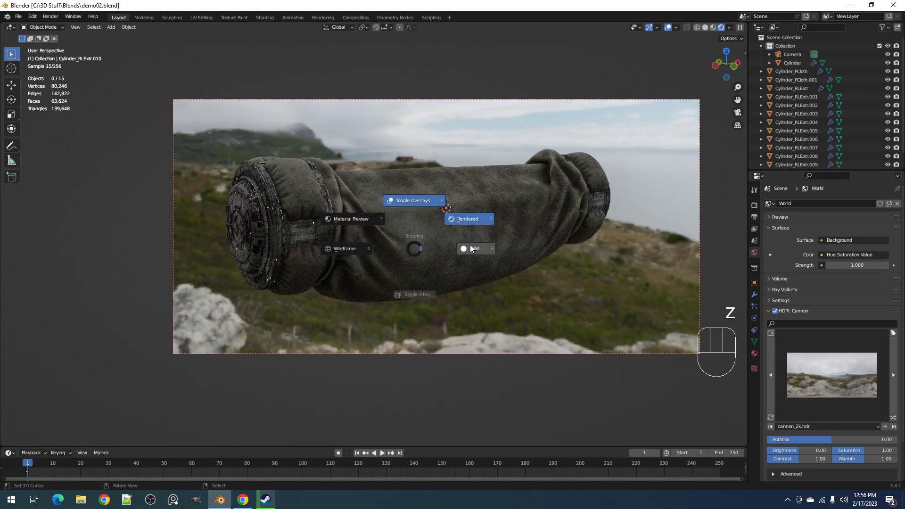
left_click(475, 247)
key("ctrl+s")
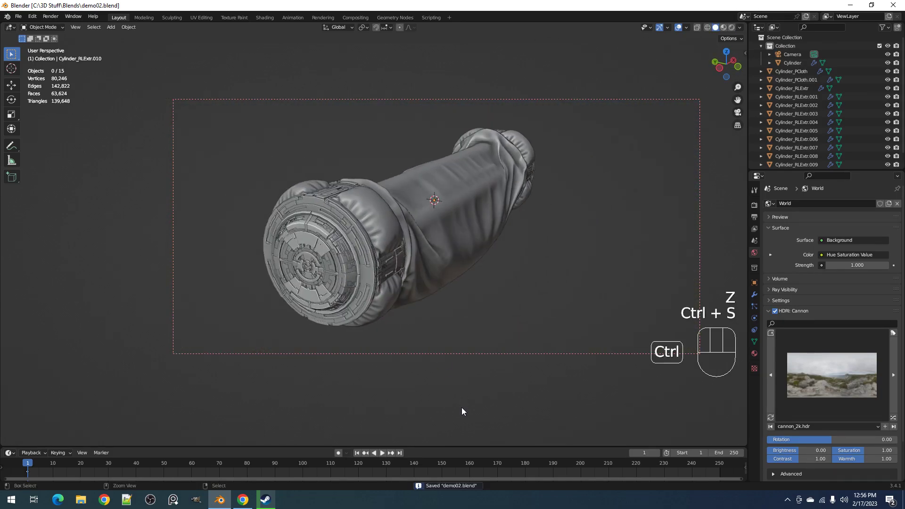
- Enlarge the timeline area and change it to a Shader Editor
left_click_drag(472, 447, 485, 287)
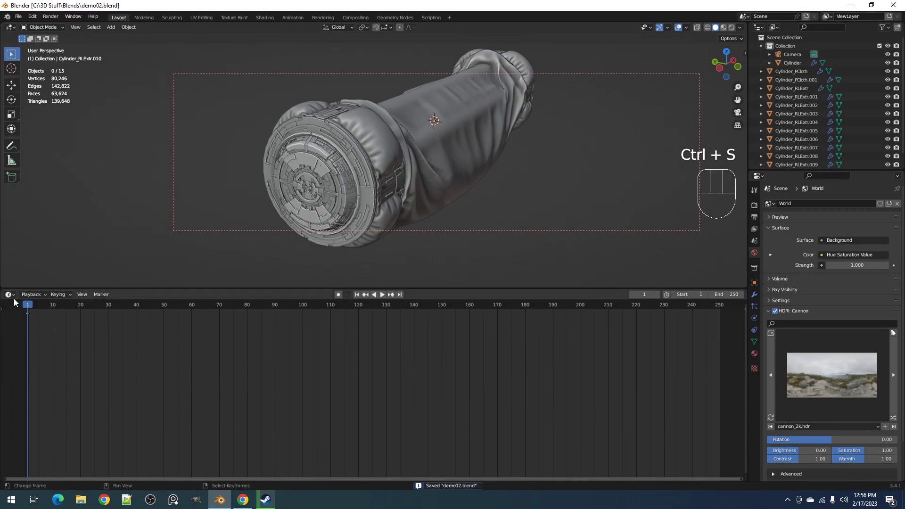
left_click(8, 295)
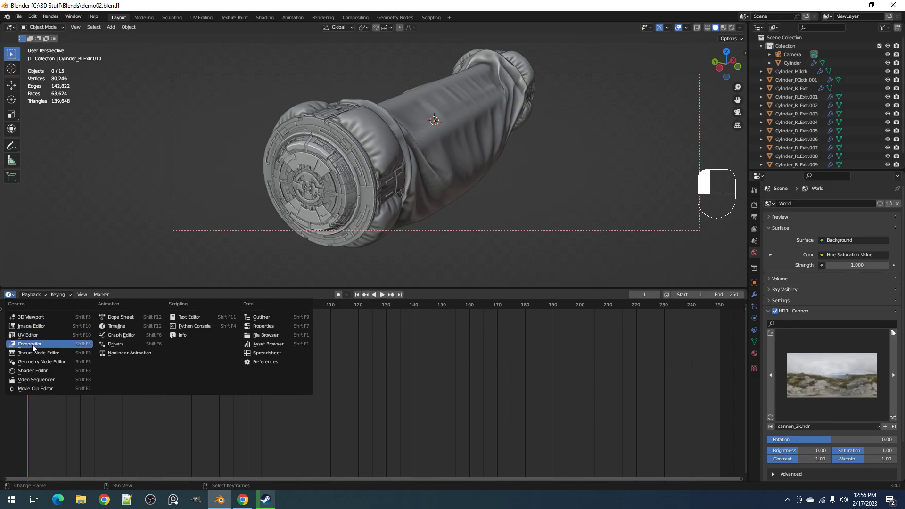
left_click(34, 371)
- Examine the image texture, color ramp and ambient occlusion nodes of the grunge_metal material
scroll(432, 383, "down", 2)
middle_click_drag(432, 386, 378, 415)
scroll(391, 403, "up", 3)
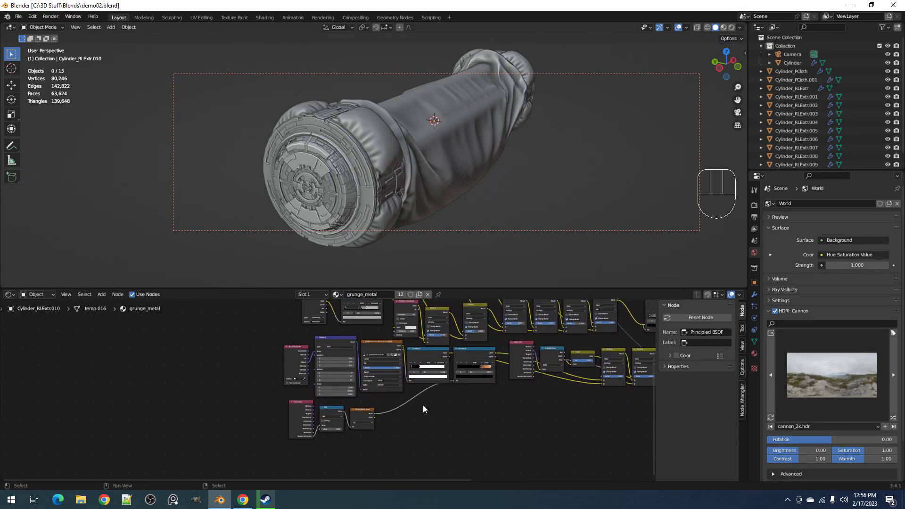
scroll(424, 401, "up", 1)
scroll(437, 384, "up", 1)
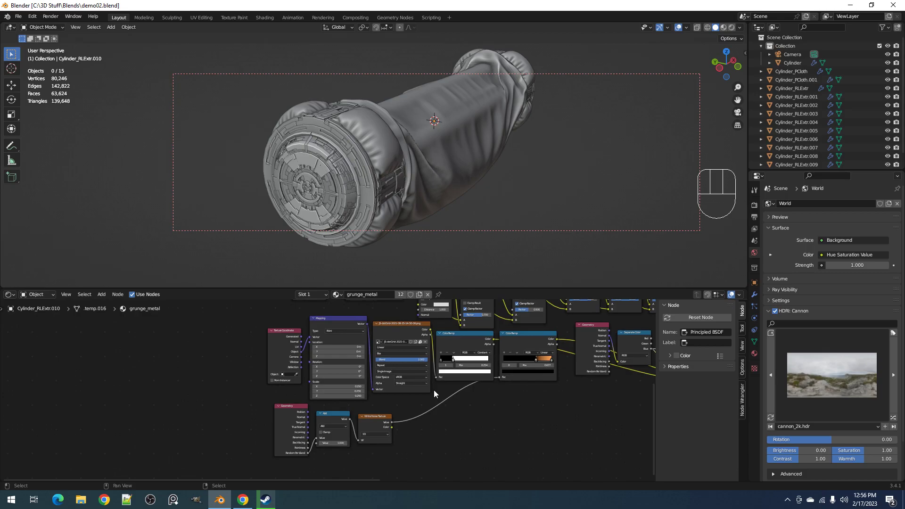
scroll(432, 393, "up", 1)
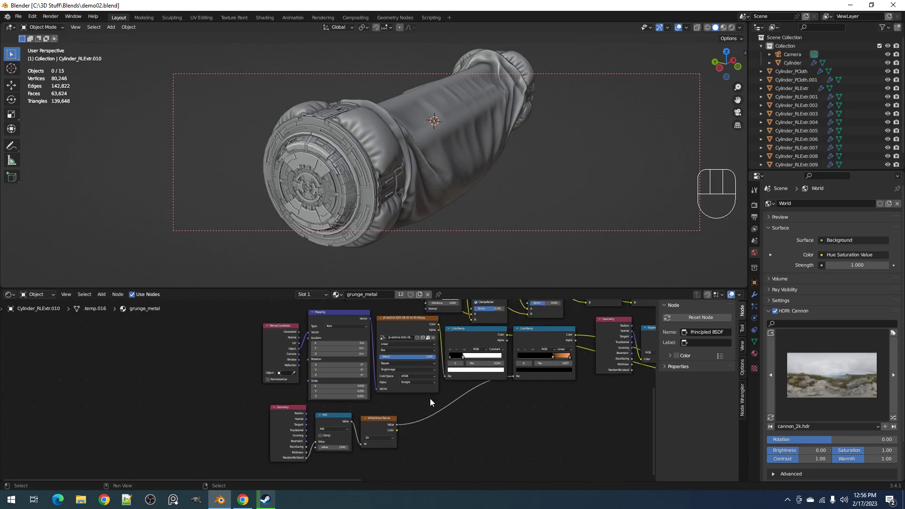
scroll(430, 398, "up", 1)
middle_click_drag(528, 321, 422, 416)
- Switch the viewport to rendered shading and set a render region around the near end of the cylinder
key("z")
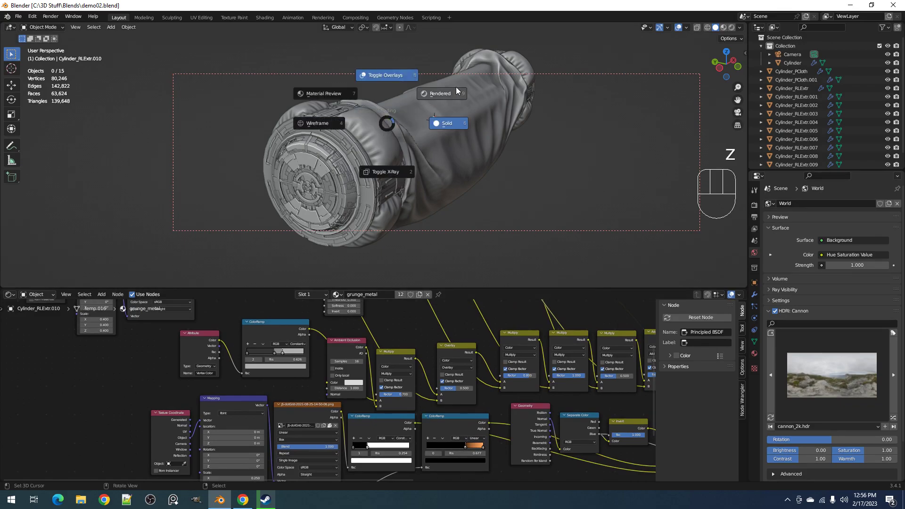
left_click(457, 88)
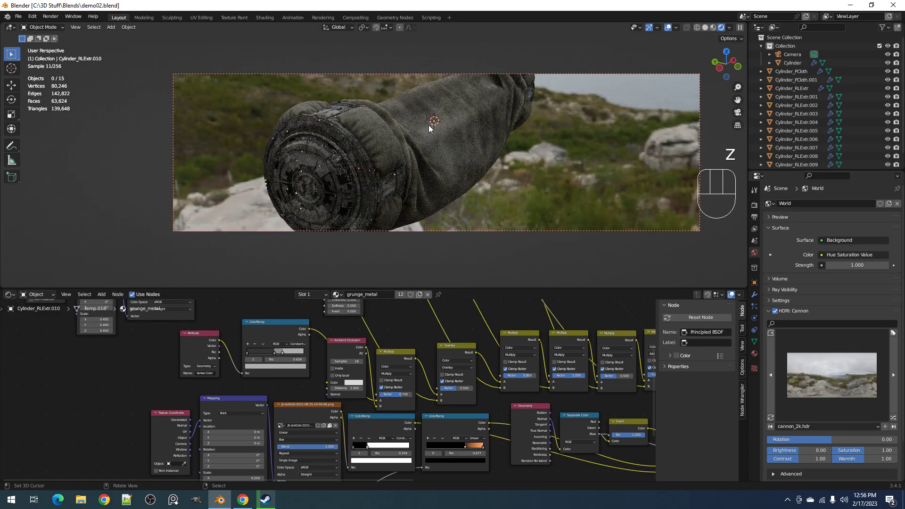
middle_click_drag(423, 164, 415, 154)
key("ctrl+b")
left_click_drag(233, 71, 472, 247)
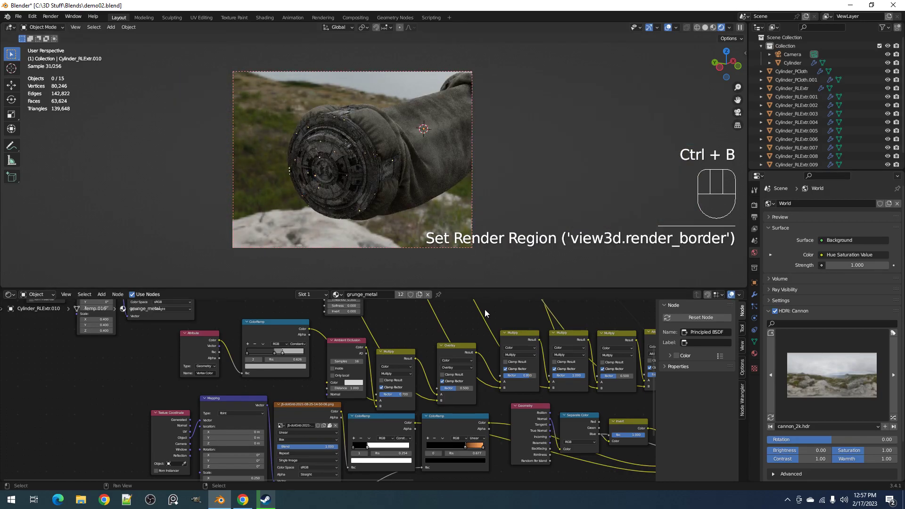
- Move the white stop of the constant color ramp to about 0.62 and set its texture mapping scale to 0.8 on all axes
middle_click_drag(465, 425, 394, 396)
left_click_drag(339, 405, 360, 406)
left_click(211, 436)
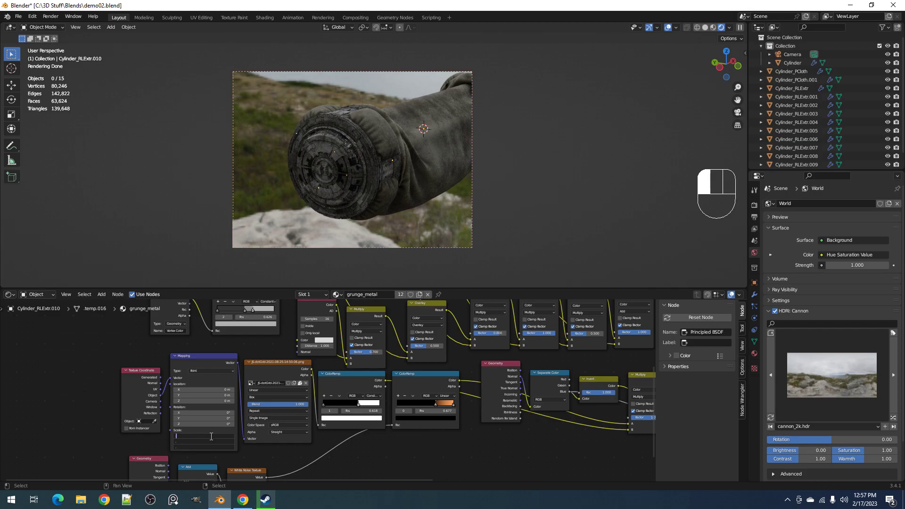
type("0.8")
key("Return")
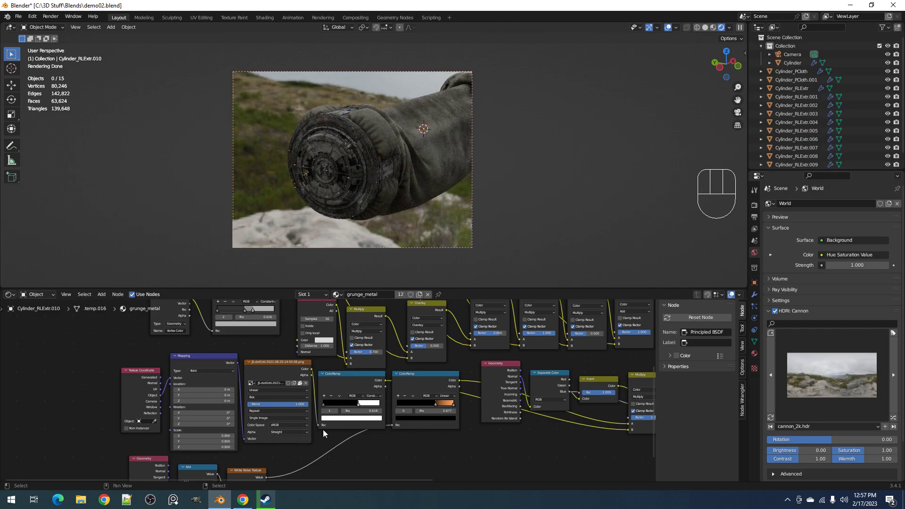
- Move the constant color ramp's white stop to about 0.83 and check the near end from other angles
left_click_drag(359, 404, 379, 406)
middle_click_drag(497, 234, 463, 206)
middle_click_drag(472, 151, 424, 135, "shift")
middle_click_drag(406, 137, 517, 165)
- Try the empty_warehouse_01 HDRI, and change the world environment to kloofendal_38d_partly_cloudy
left_click(830, 371)
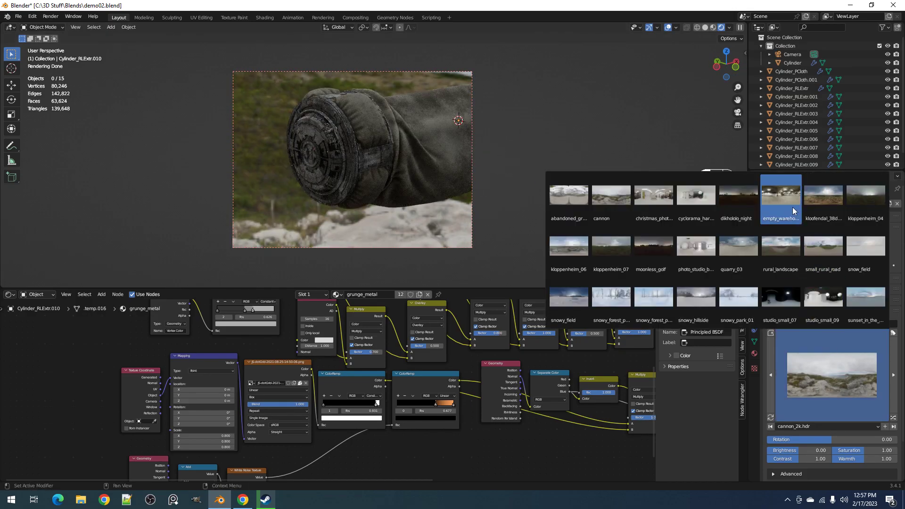
left_click(798, 196)
left_click(833, 388)
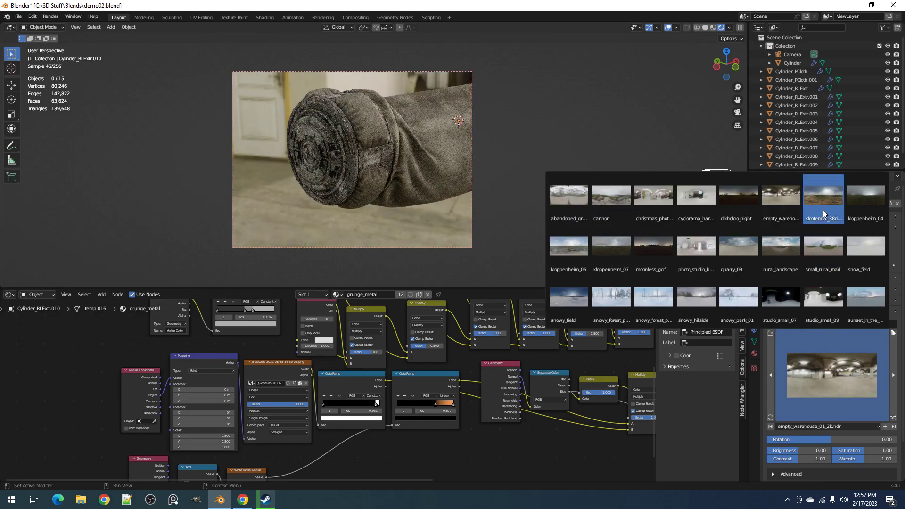
left_click(822, 210)
- Rotate the HDRI to about 63 and clear the render region so the whole viewport renders
middle_click_drag(558, 190, 566, 193)
left_click_drag(836, 438, 858, 439)
middle_click_drag(502, 150, 442, 185, "shift")
key("ctrl+alt+b")
- Return the viewport to solid shading and save the material and lighting changes
key("z")
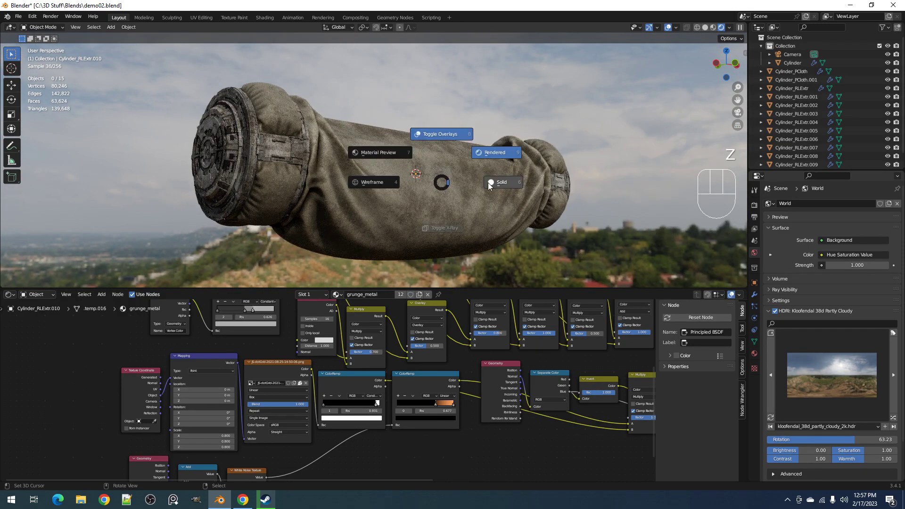
left_click(488, 182)
key("ctrl+s")
- Examine the Quick Dirt, Cavity Mask, Edge Mask and Scratches nodes in the grunge_metal material
scroll(384, 397, "down", 1)
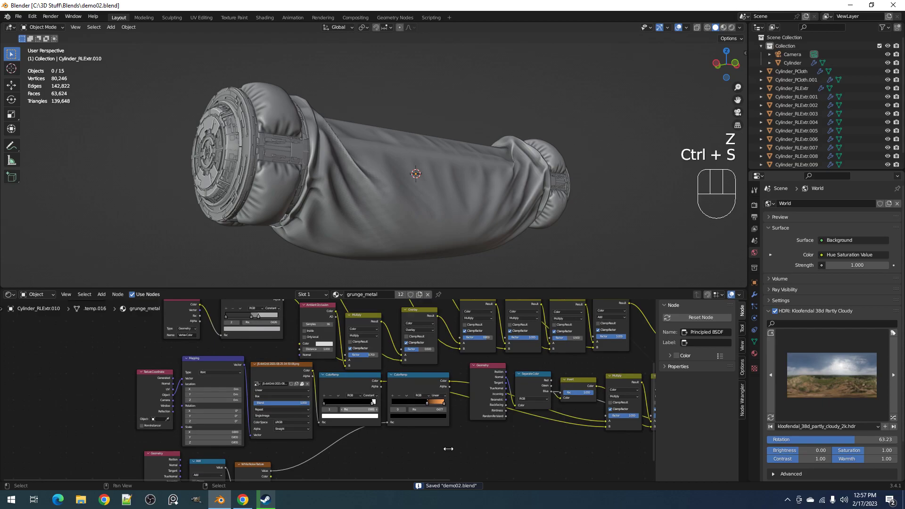
scroll(438, 359, "down", 1)
scroll(431, 330, "down", 1)
middle_click_drag(431, 325, 440, 446)
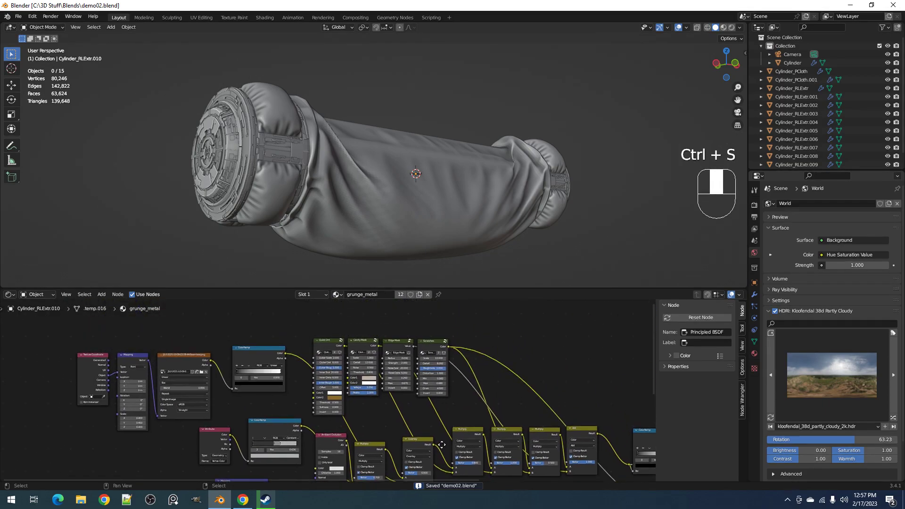
scroll(365, 394, "up", 1)
scroll(364, 355, "up", 1)
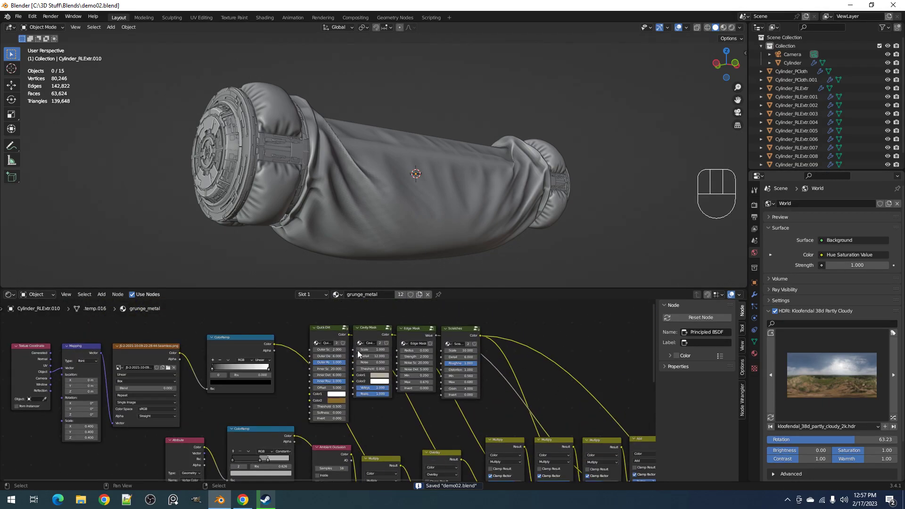
scroll(372, 343, "up", 1)
middle_click_drag(429, 340, 390, 360)
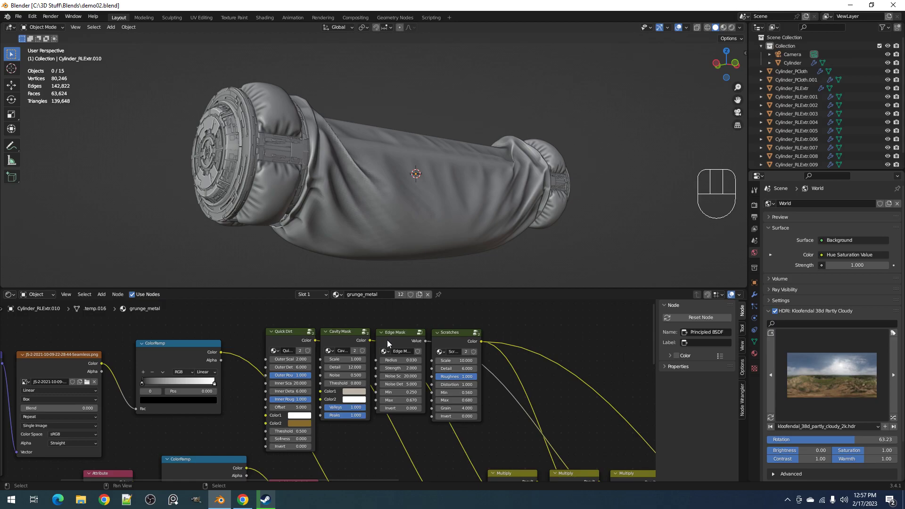
- Show the near end in rendered shading and preview the Quick Dirt, Cavity Mask, Edge Mask and Scratches nodes one by one
middle_click_drag(320, 191, 399, 213, "shift")
scroll(399, 207, "up", 4)
key("z")
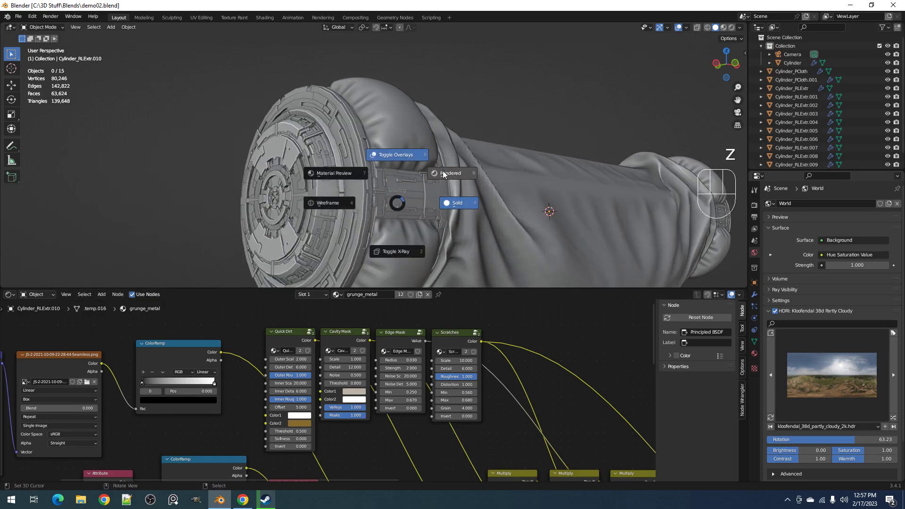
left_click(443, 173)
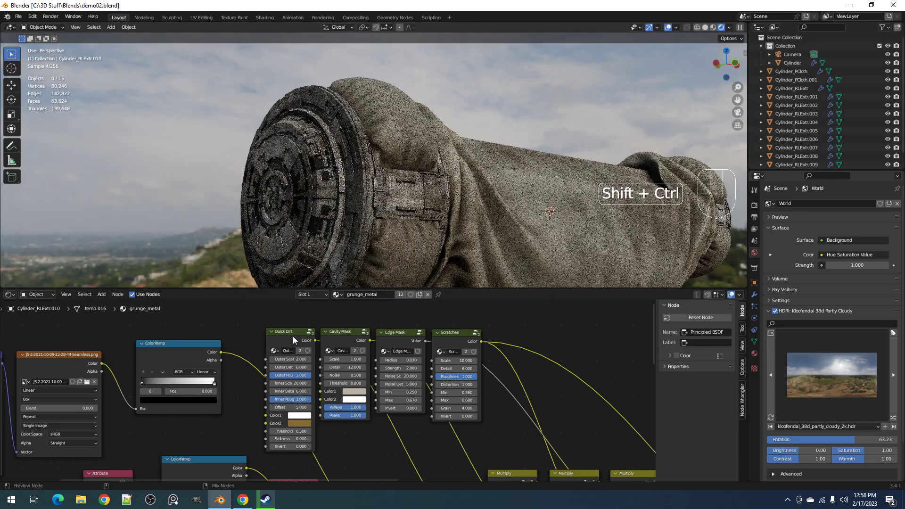
left_click(293, 338, "ctrl+shift")
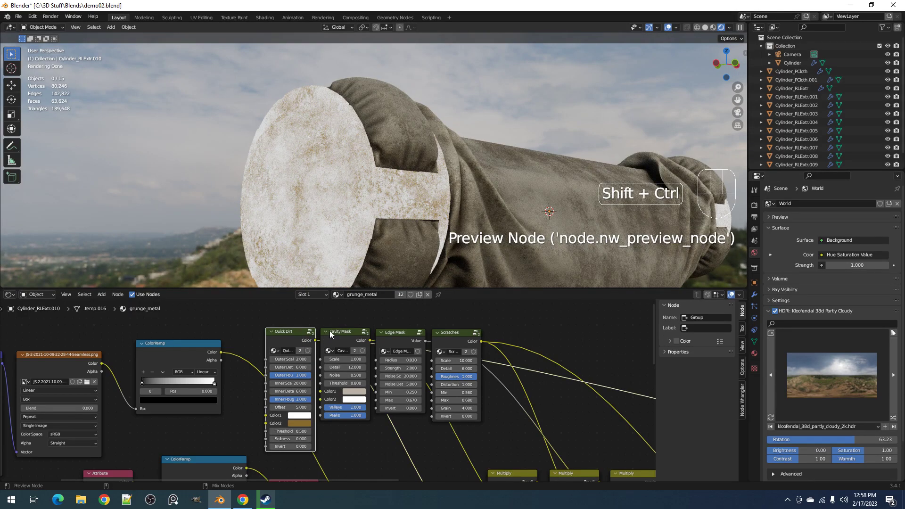
left_click(330, 332, "ctrl+shift")
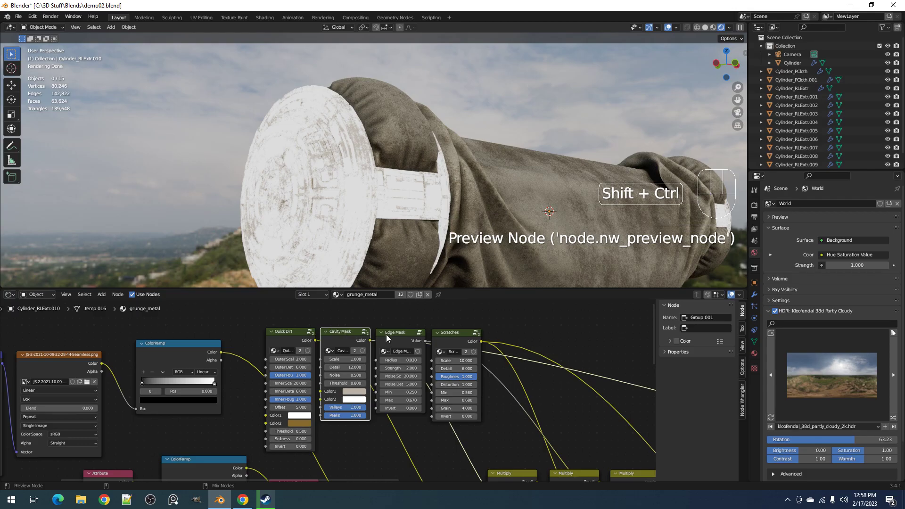
left_click(404, 335, "ctrl+shift")
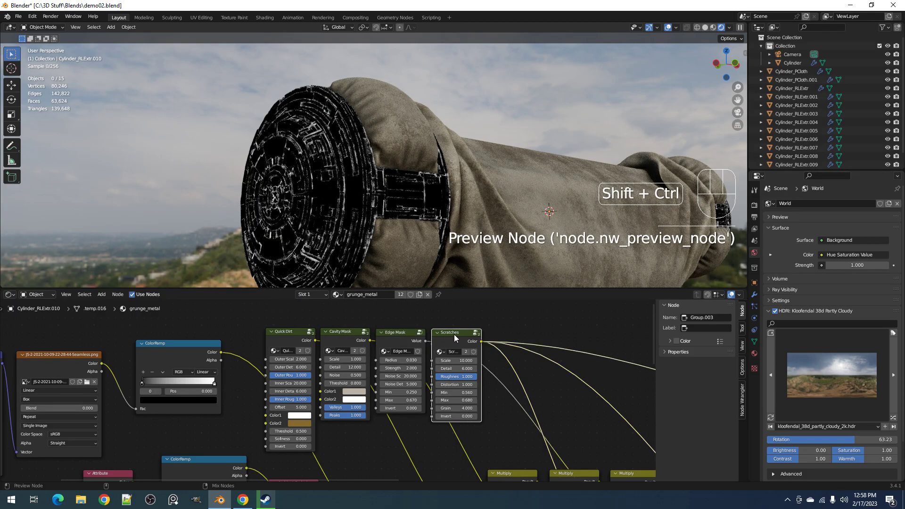
left_click(454, 335, "ctrl+shift")
- Reconnect the Principled BSDF to the material output, return to solid shading and save the file
scroll(573, 394, "down", 3)
middle_click_drag(606, 397, 225, 326)
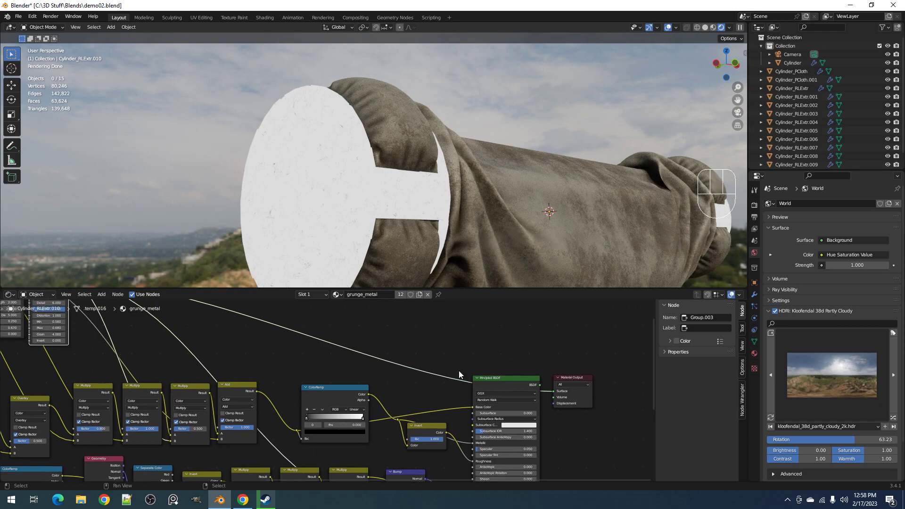
left_click(507, 380, "ctrl+shift")
key("z")
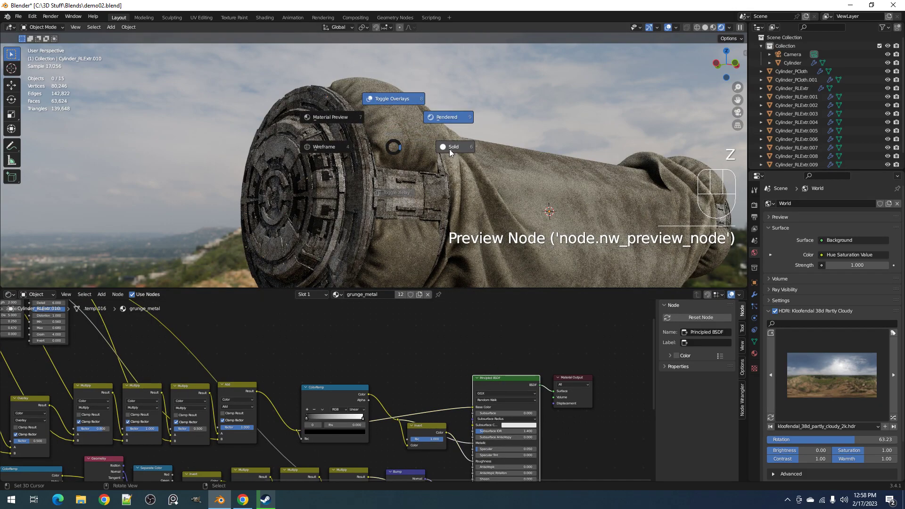
left_click(449, 149)
key("ctrl+s")
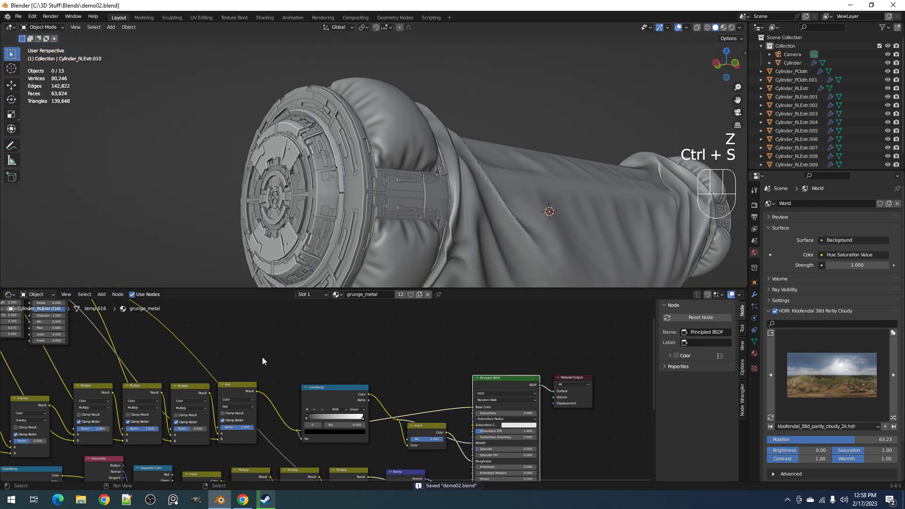
- Review how the mask group nodes feed the Multiply, Overlay and Add nodes of grunge_metal
scroll(191, 322, "down", 1)
scroll(257, 361, "down", 1)
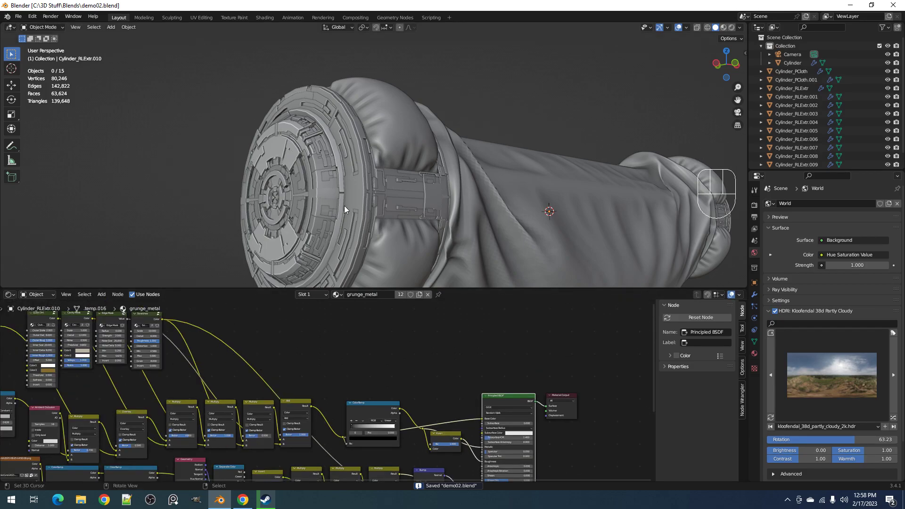
middle_click_drag(156, 340, 336, 357)
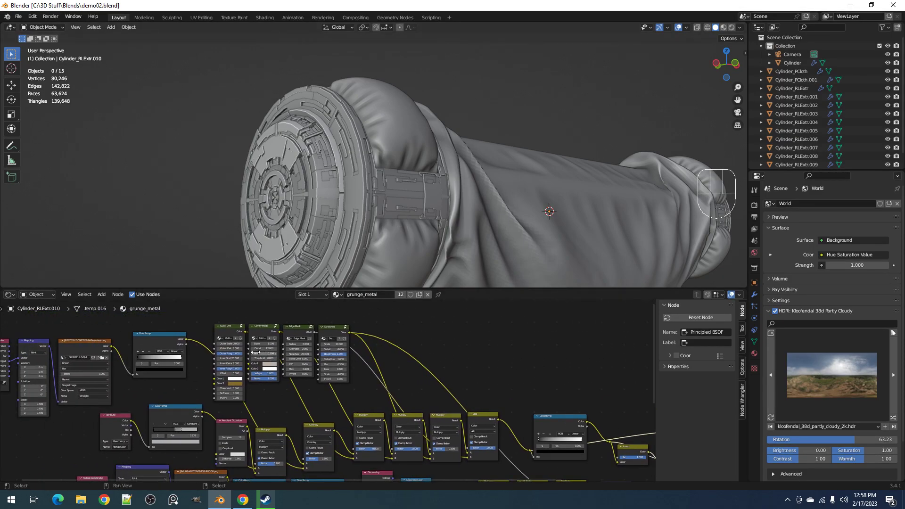
scroll(406, 326, "up", 1)
scroll(406, 325, "up", 1)
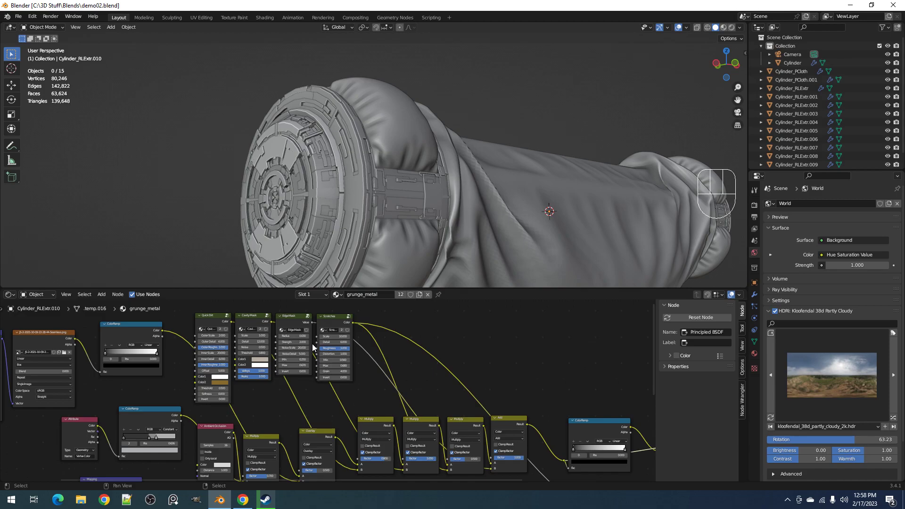
middle_click_drag(418, 163, 399, 157)
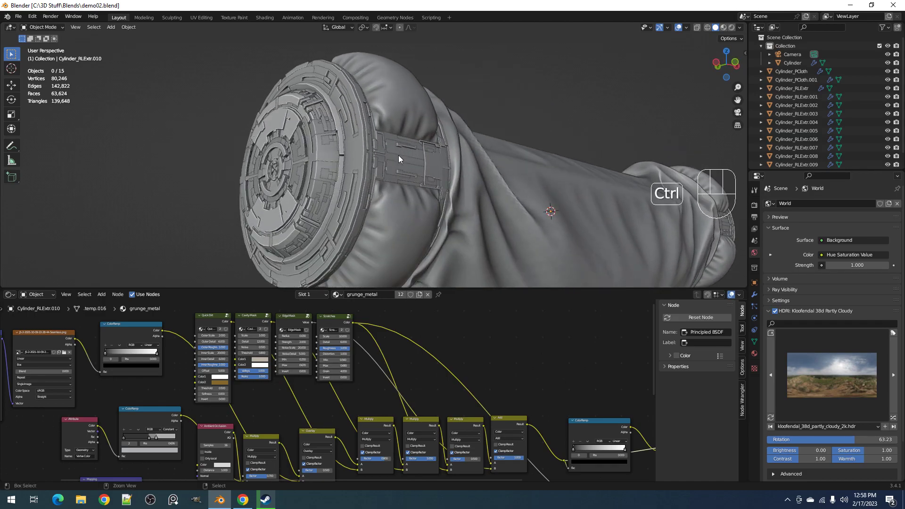
- Select the central cloth sleeve and view the whole model in rendered shading with overlays hidden
scroll(452, 198, "down", 3)
left_click(490, 197)
mouse_move(491, 198)
middle_mouse_down("shift")
mouse_move(519, 187)
mouse_move(418, 159)
middle_mouse_up("shift")
key("z")
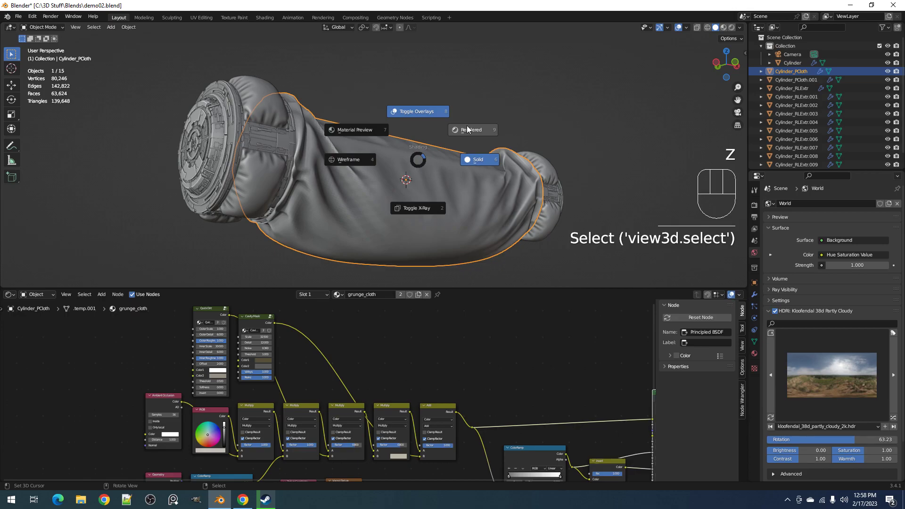
left_click(467, 128)
middle_click_drag(496, 163, 576, 184)
key("shift+alt+z")
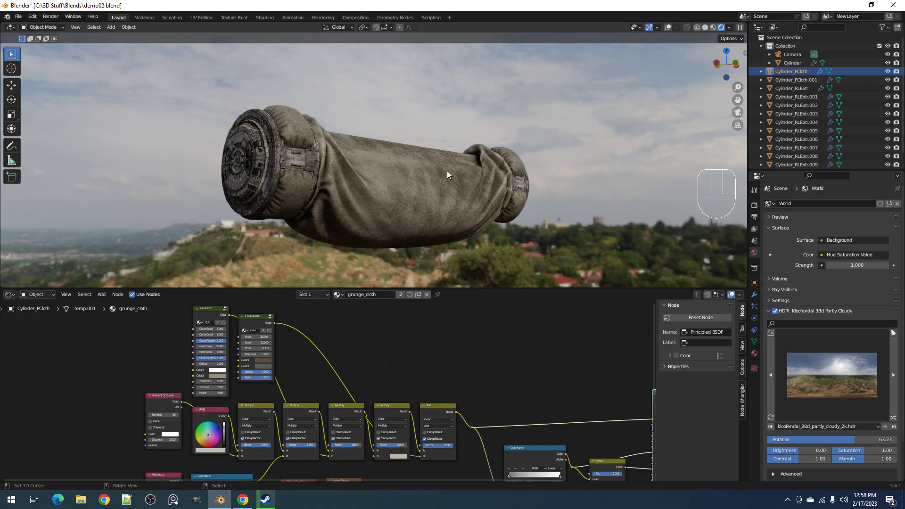
mouse_move(396, 179)
middle_mouse_down()
mouse_move(394, 212)
mouse_move(397, 172)
middle_mouse_up()
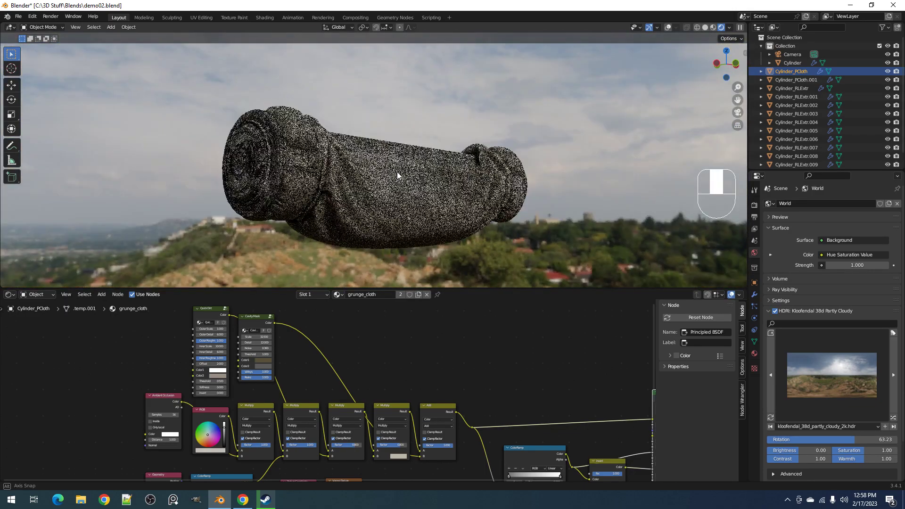
- Return the viewport to solid shading, save the file and maximize the 3D viewport
key("z")
left_click(451, 172)
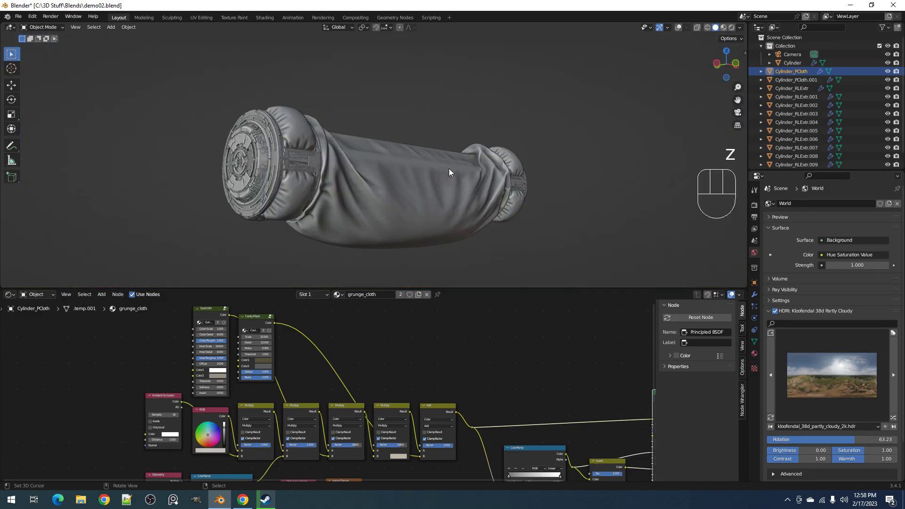
key("ctrl+s")
key("ctrl+space")
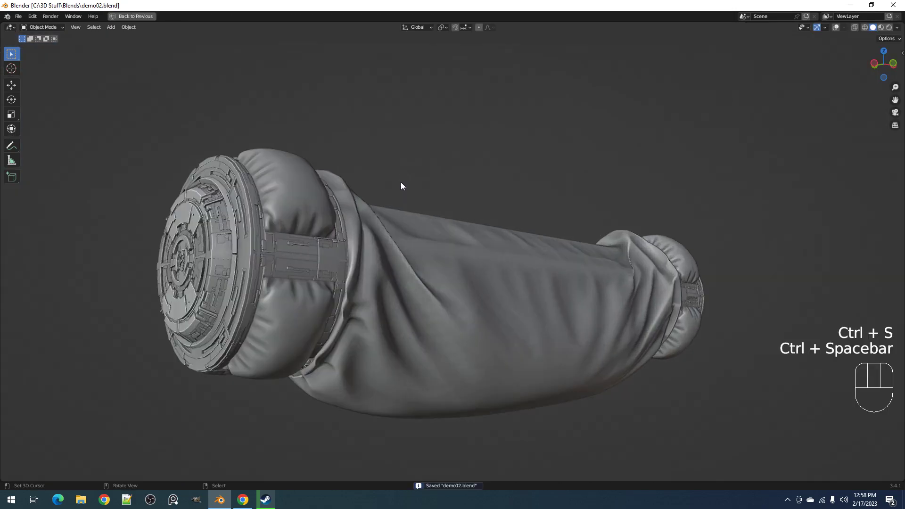
- Show the overlays again and inspect the cloth sleeve and an end panel object in Edit Mode
key("Tab")
key("shift+alt+z")
scroll(290, 241, "down", 2)
middle_click_drag(290, 241, 571, 194)
scroll(431, 190, "up", 2)
key("Tab")
left_click(419, 183)
key("Tab")
key("Tab")
scroll(420, 183, "down", 4)
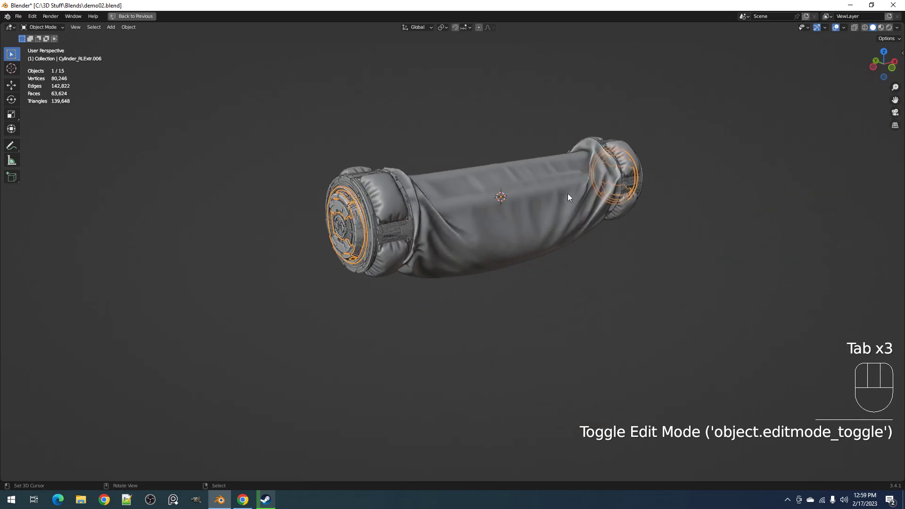
- Select all mesh parts of the model with Select Grouped and save the file
key("alt+a")
middle_click_drag(518, 183, 448, 155, "shift")
key("shift+g")
left_click(485, 213)
key("ctrl+s")
- Try joining the selected parts into Cylinder with Random Flow's Join Objects, and undo the join
key("shift+q")
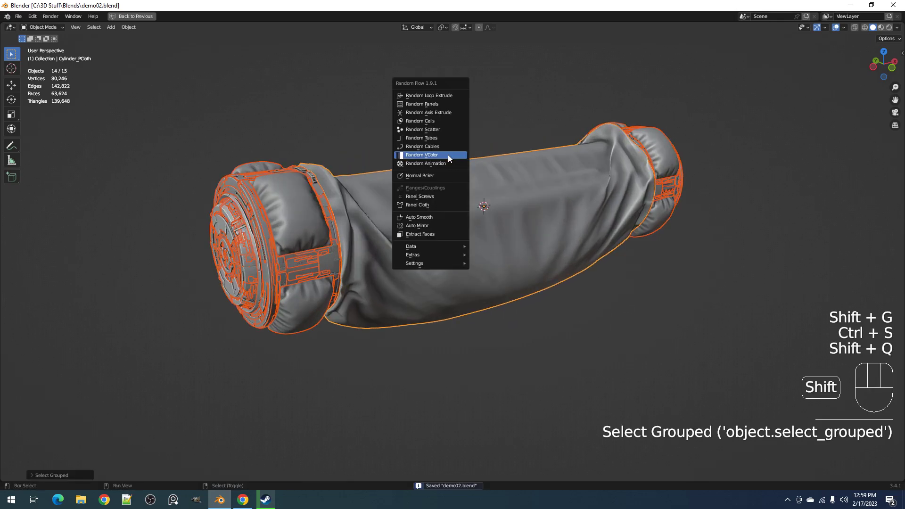
mouse_move(438, 255)
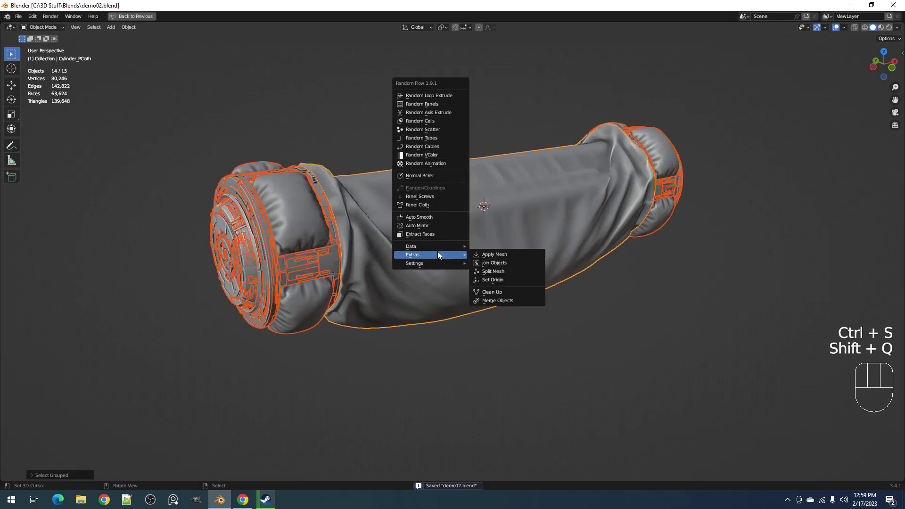
left_click(508, 262)
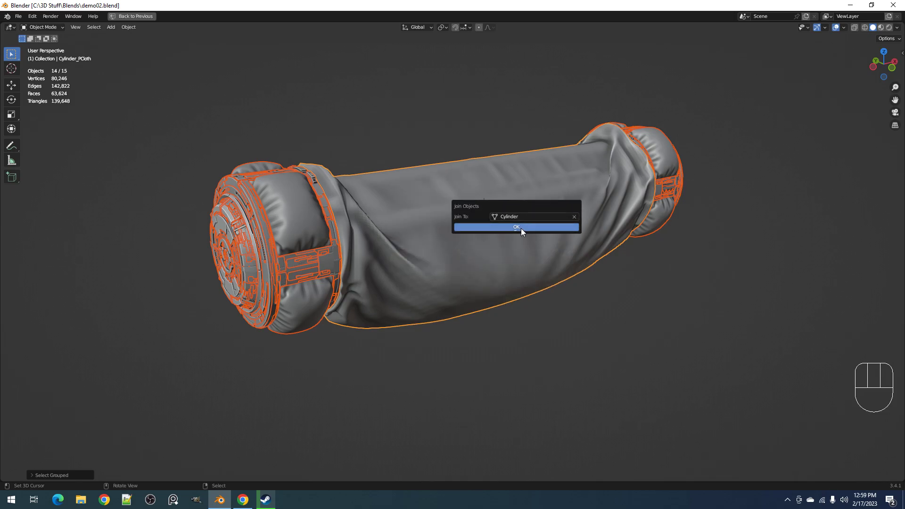
left_click(522, 228)
middle_click_drag(464, 239, 484, 240)
key("ctrl+z")
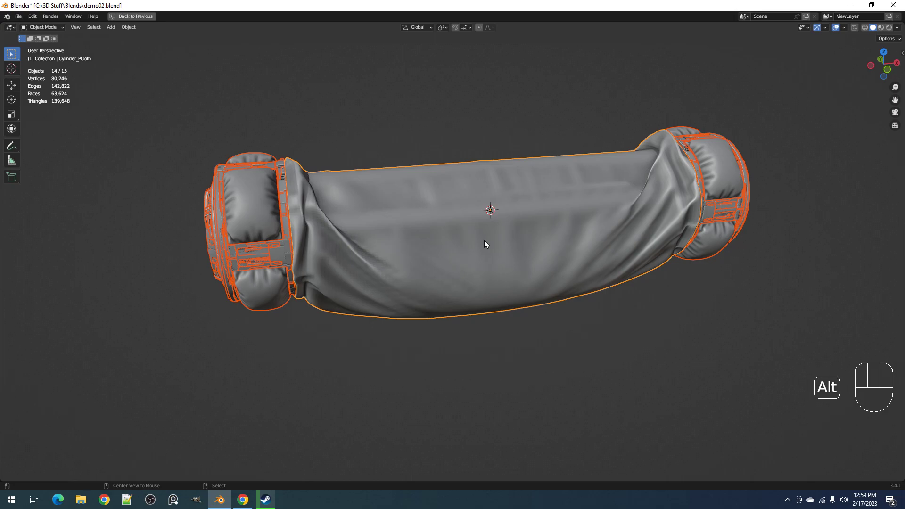
key("alt+a")
left_click(597, 279)
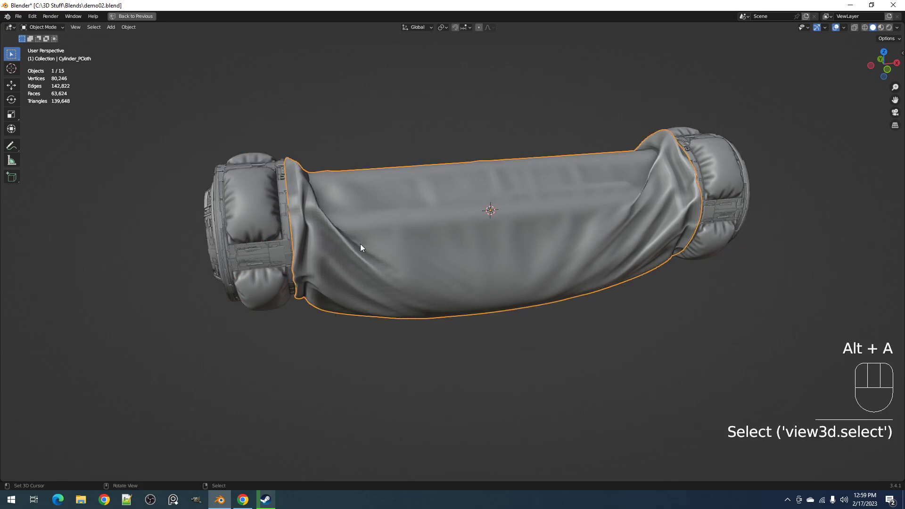
left_click(267, 212, "shift")
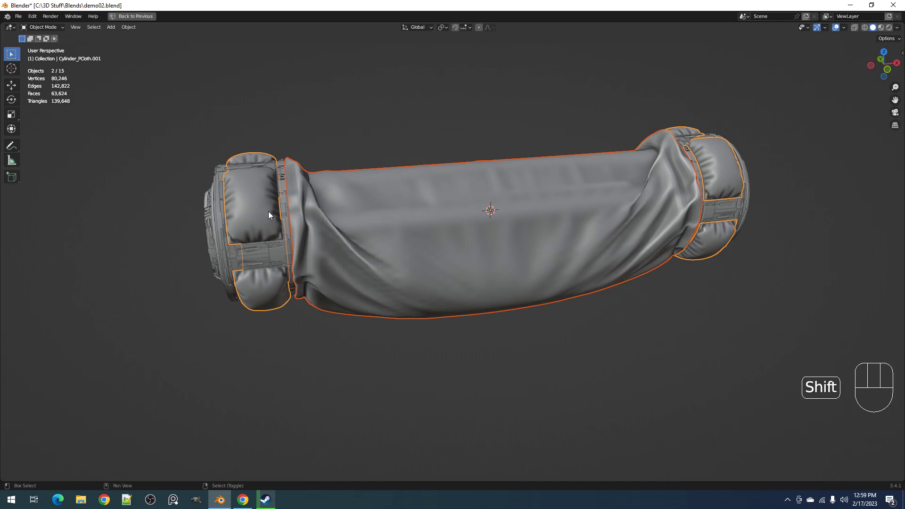
key("w")
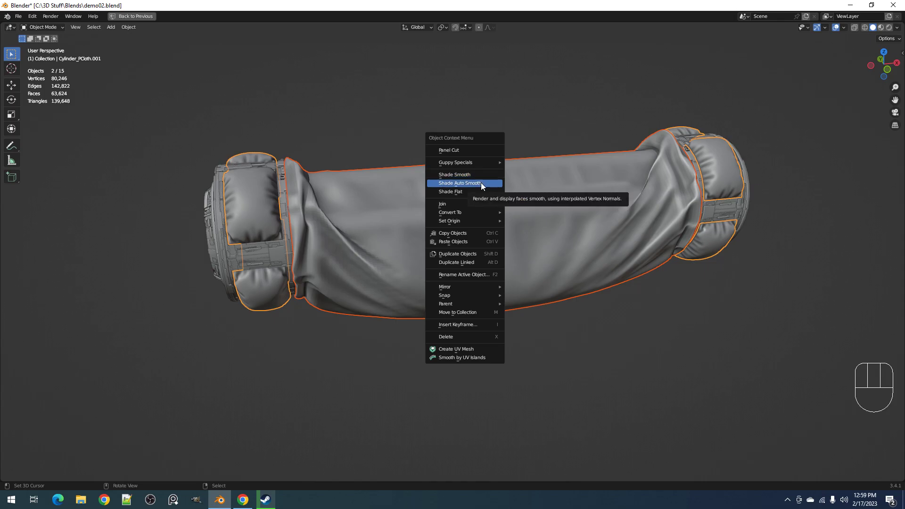
middle_click_drag(190, 275, 308, 262, "shift")
scroll(457, 230, "down", 2)
scroll(478, 212, "up", 2)
key("alt+a")
- Add a Plain Axes empty at the model's centre and scale it to about twice its size
middle_click_drag(477, 211, 475, 183, "shift")
left_click(453, 216)
key("shift+a")
mouse_move(475, 181)
mouse_move(463, 265)
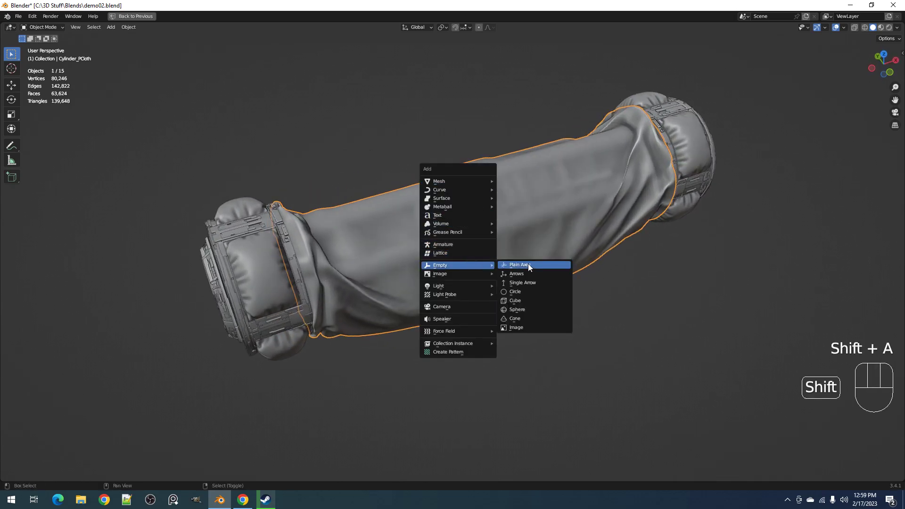
left_click(525, 264)
key("s")
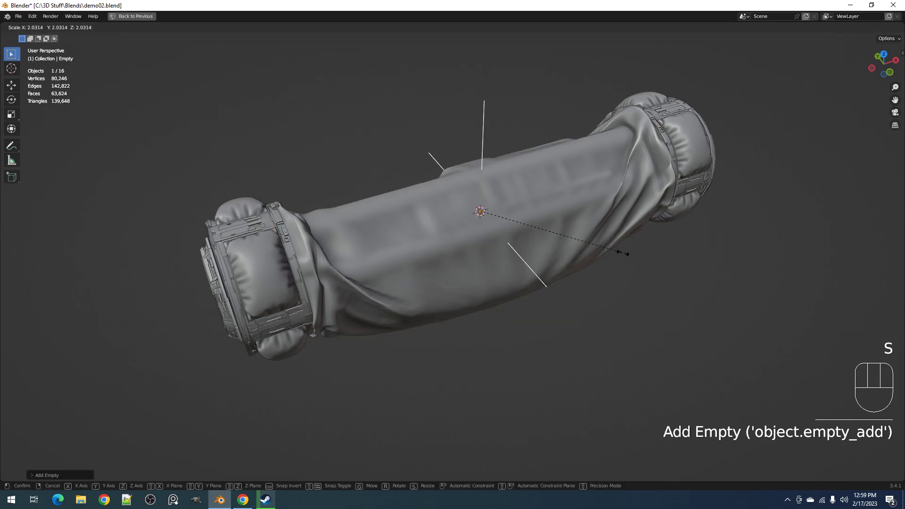
left_click(624, 257)
- Select all mesh parts with Select Grouped and parent them to the empty using the Object option
left_click(459, 238)
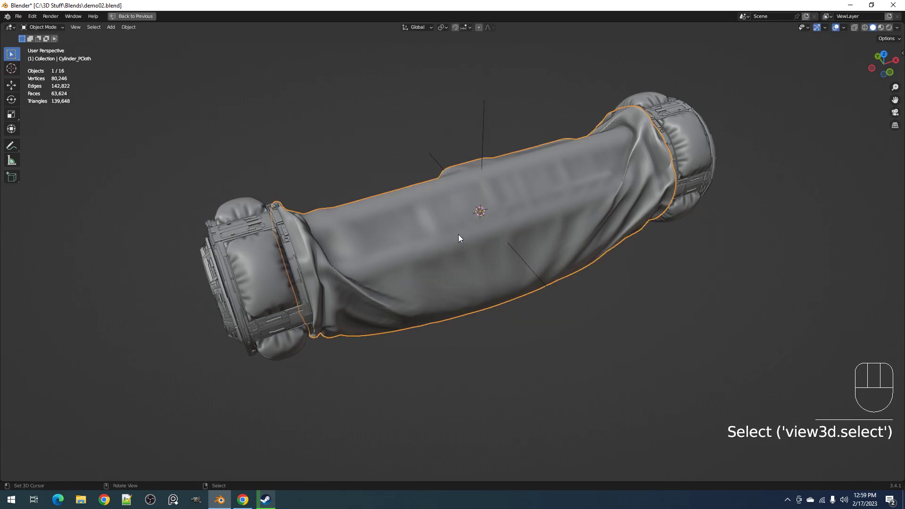
key("shift+g")
left_click(458, 234)
middle_click_drag(456, 230, 531, 173)
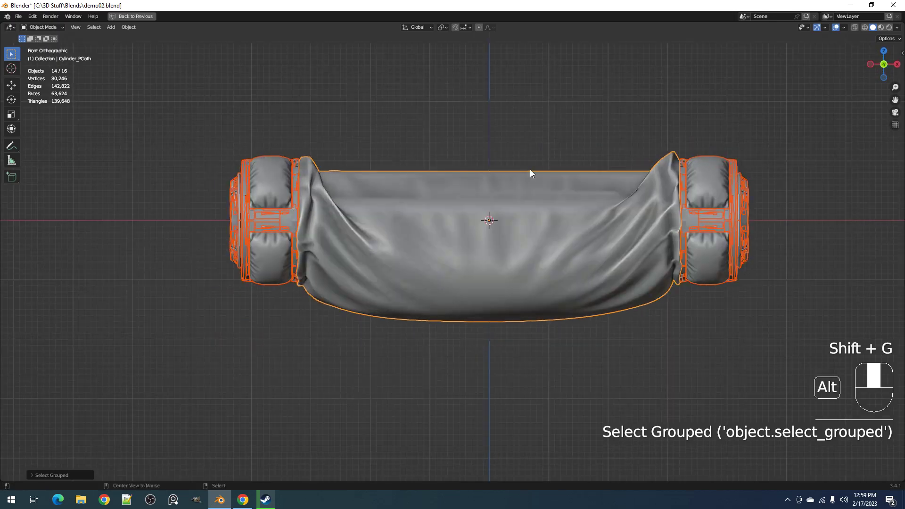
left_click(488, 119, "shift")
key("ctrl+p")
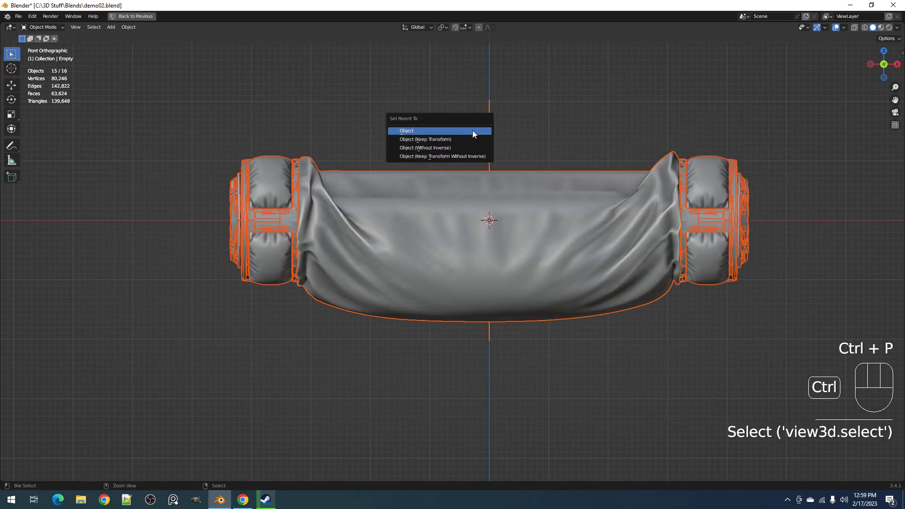
left_click(473, 130)
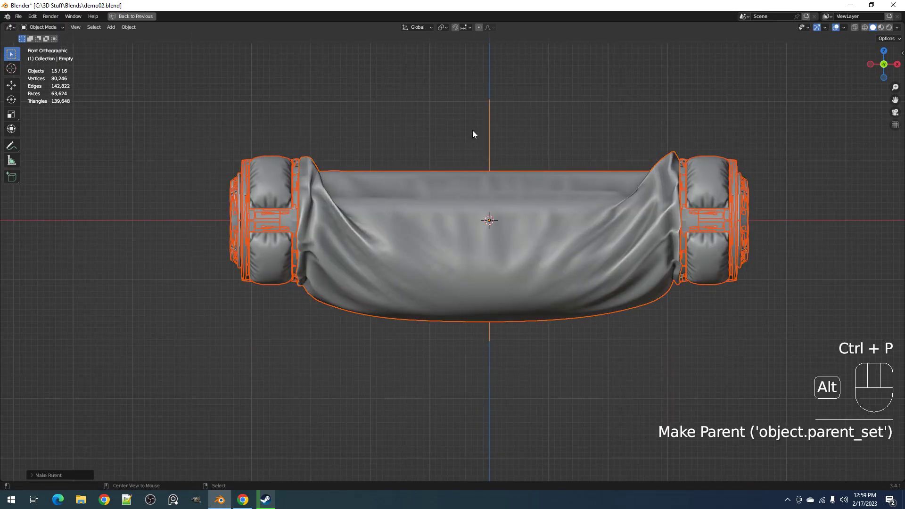
- Try moving the empty to test whether the parented parts follow it
key("alt+a")
scroll(474, 129, "down", 1)
middle_click_drag(474, 130, 487, 156)
left_click(477, 151)
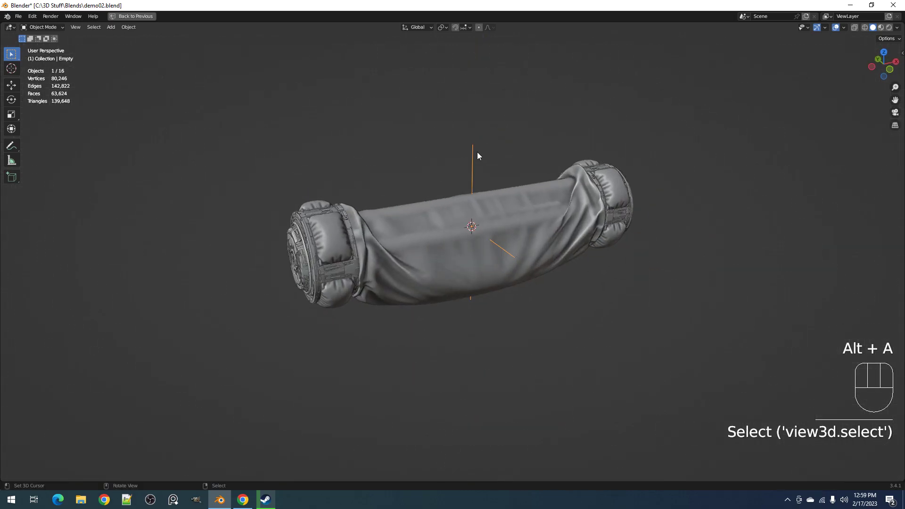
key("g")
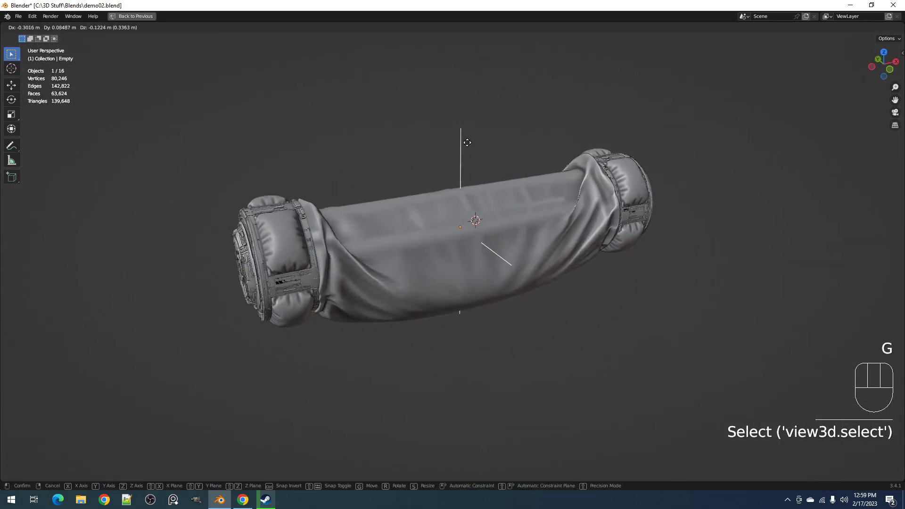
left_click(496, 169)
middle_click_drag(496, 169, 496, 166)
- Select the padded cloth at the ends, and replace that selection with the central cloth sleeve
key("ctrl+space")
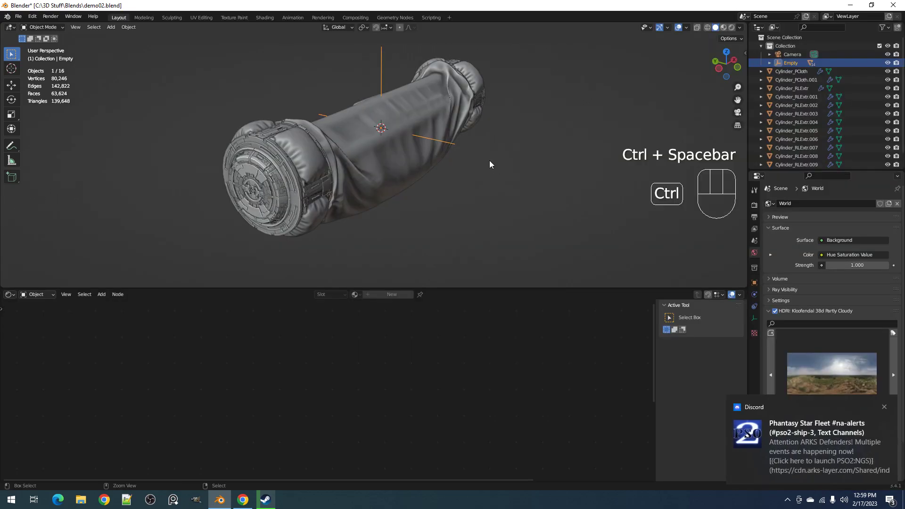
key("ctrl+space")
left_click(365, 259)
middle_click_drag(366, 251, 456, 223)
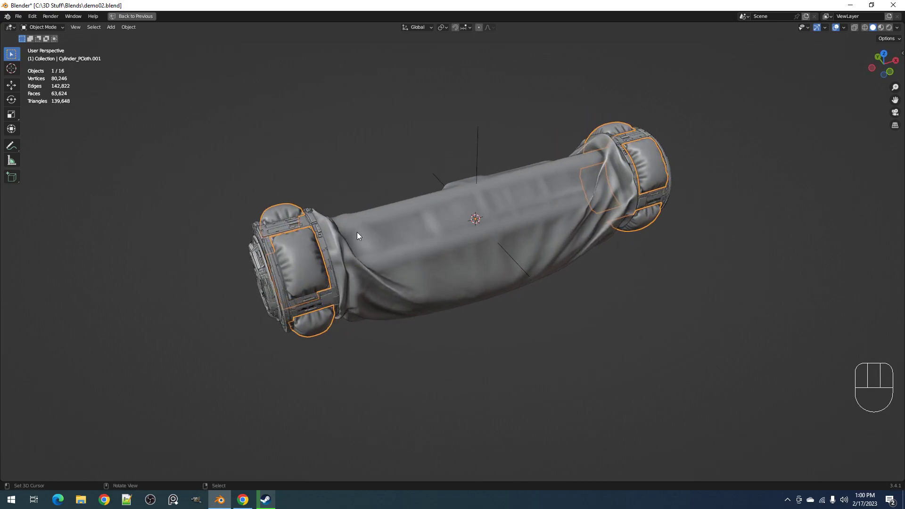
left_click(332, 238)
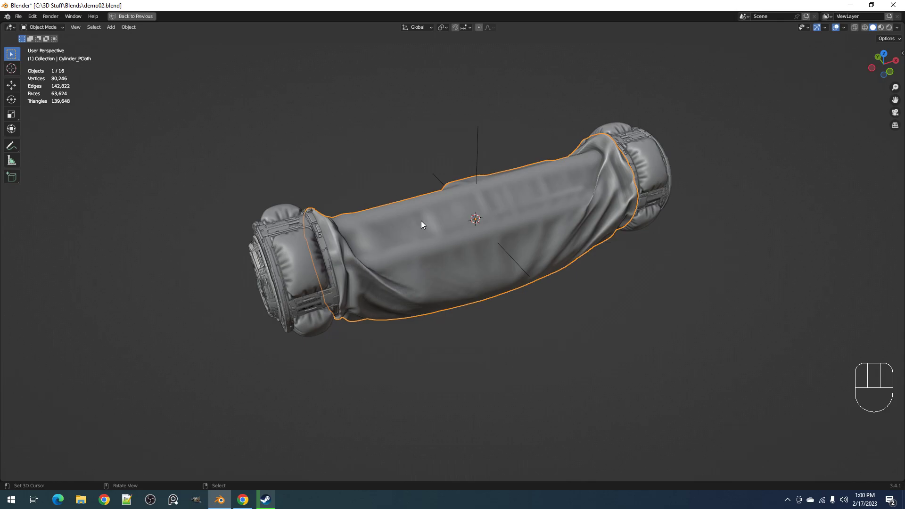
- View the current file's catalogs in the Asset Browser in place of the Outliner, and switch that area back to the Outliner
key("ctrl+space")
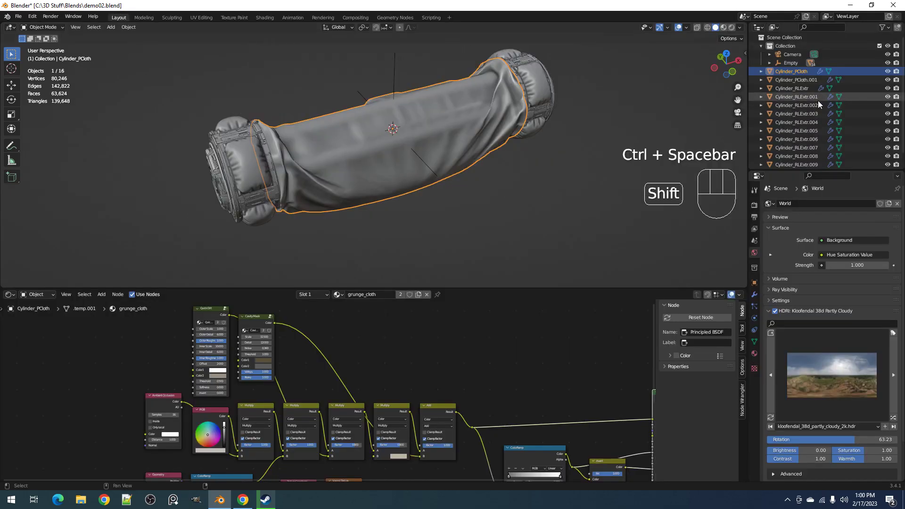
key("shift+F1")
key("shift+F1")
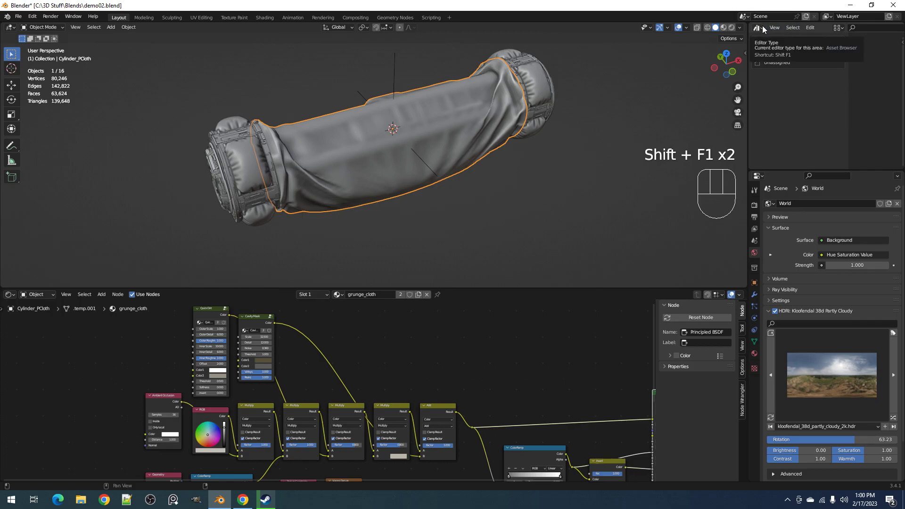
left_click_drag(847, 100, 808, 102)
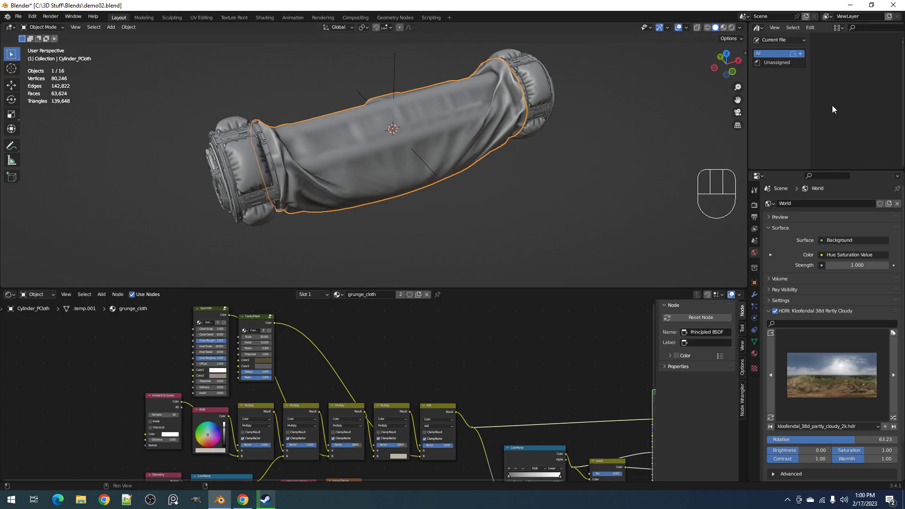
middle_click_drag(472, 158, 449, 174, "shift")
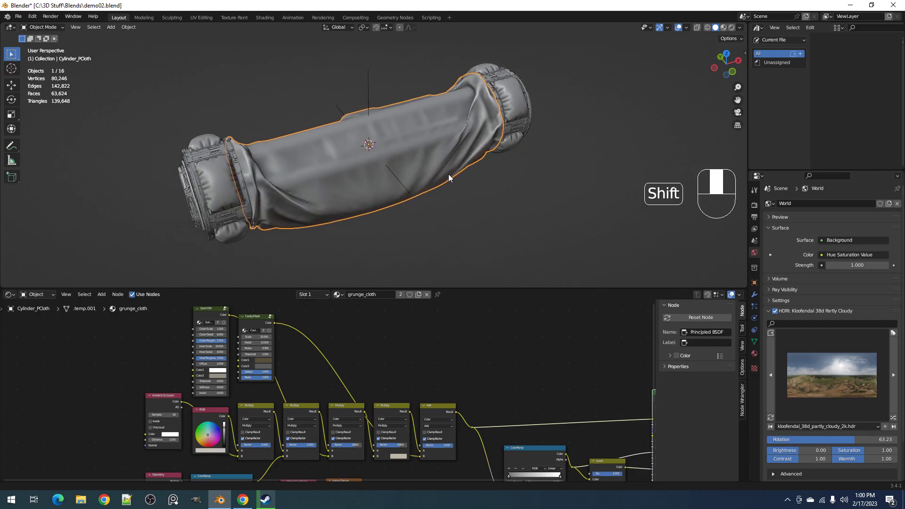
key("shift+F1")
key("shift+F1")
left_click(757, 27)
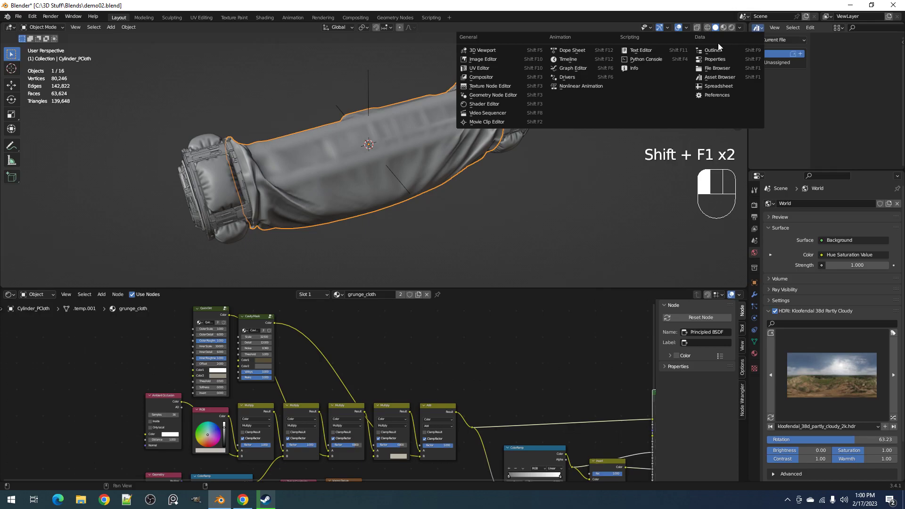
left_click(719, 48)
key("ctrl+space")
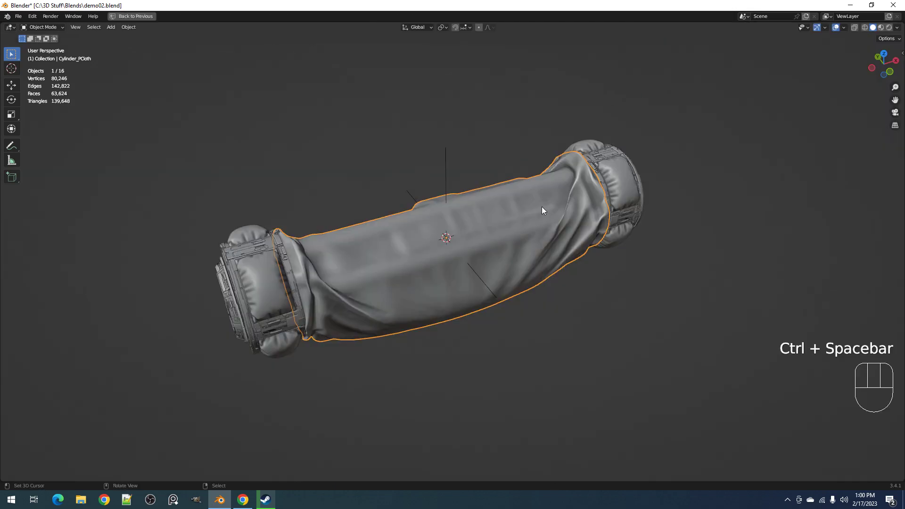
- Select all mesh parts with Select Grouped and add their parent empty to the selection
key("shift+alt+z")
middle_click_drag(498, 229, 519, 198, "shift")
key("shift+alt+z")
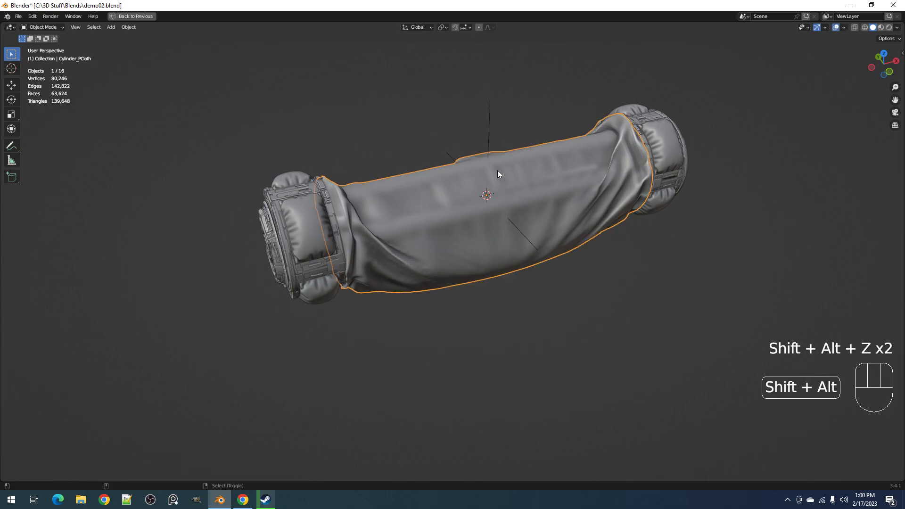
middle_click_drag(497, 171, 475, 175, "shift")
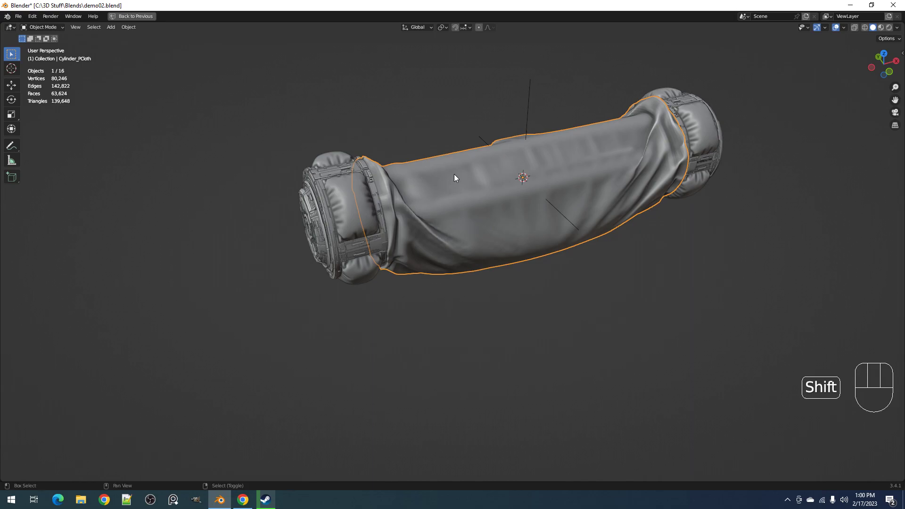
key("shift+g")
left_click(454, 178)
right_click(531, 89, "shift")
scroll(539, 177, "down", 2)
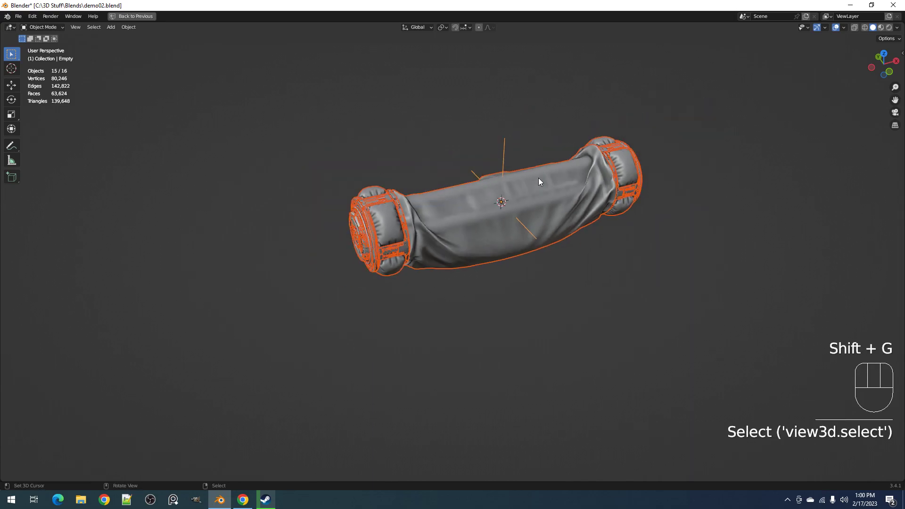
- Duplicate the selected assembly about 7 m along negative X and show the junction between both copies in front view
middle_click_drag(541, 176, 583, 140, "shift")
key("shift+d")
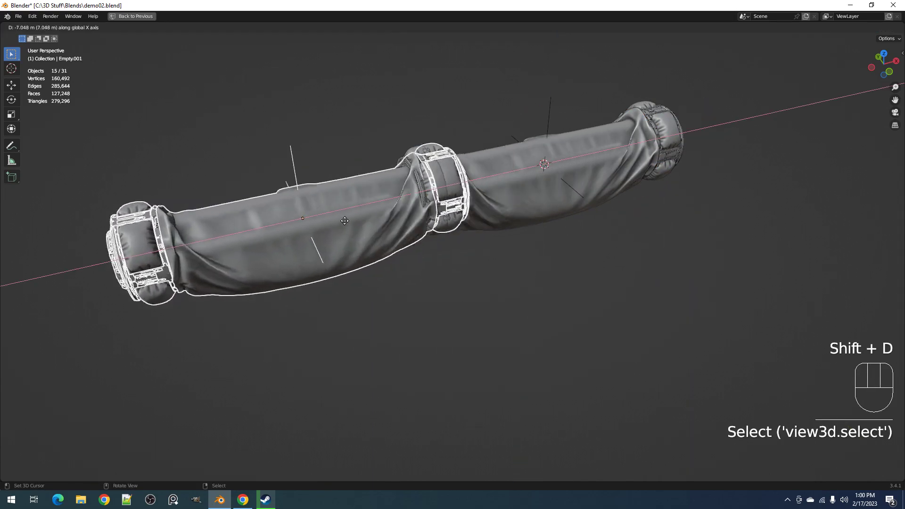
left_click(328, 226)
middle_click_drag(512, 207, 533, 208)
scroll(533, 209, "up", 7)
scroll(528, 193, "down", 2)
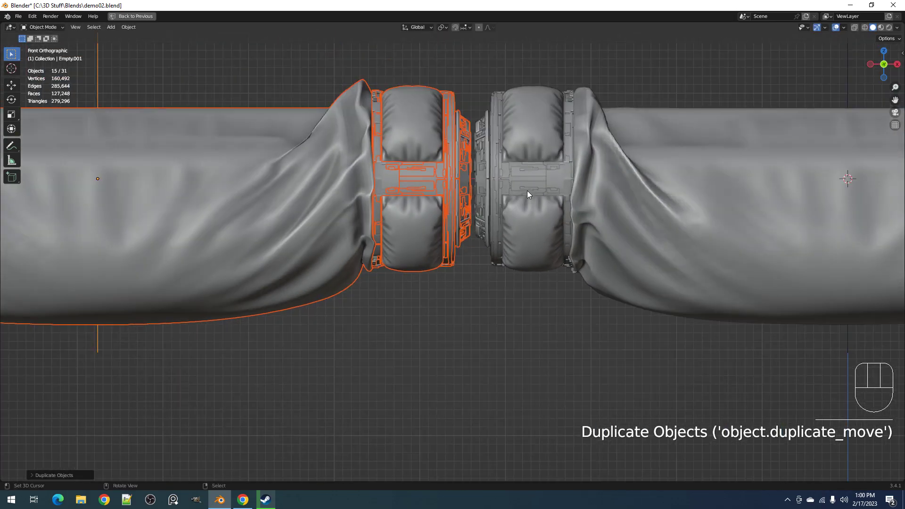
- Shift the duplicated assembly slightly closer to the original along X, hide the overlays, and save the file
key("F9")
left_click_drag(609, 222, 611, 221)
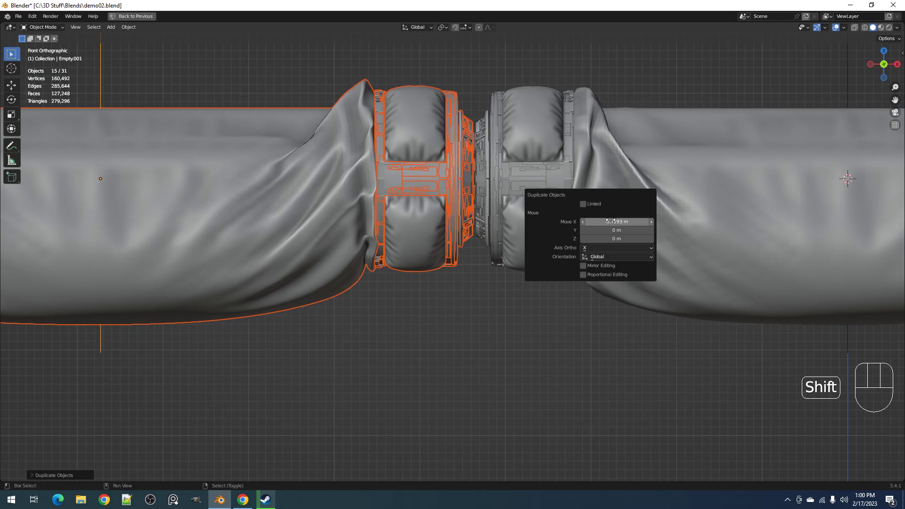
key("shift+alt+z")
mouse_move(506, 164)
middle_mouse_down()
mouse_move(531, 193)
mouse_move(554, 202)
mouse_move(545, 193)
middle_mouse_up()
key("ctrl+s")
- Inspect both joined cylinders in Rendered shading from above and below, return to Solid shading, and save the file
key("z")
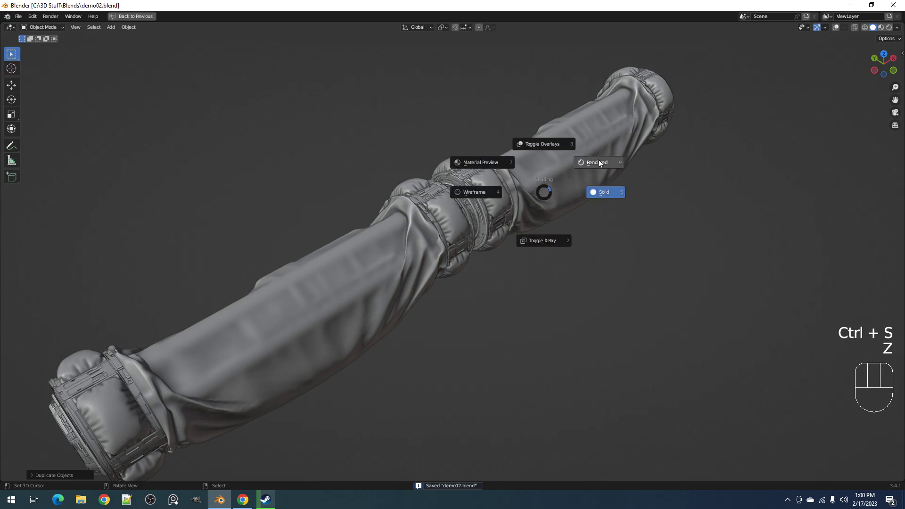
left_click(581, 174)
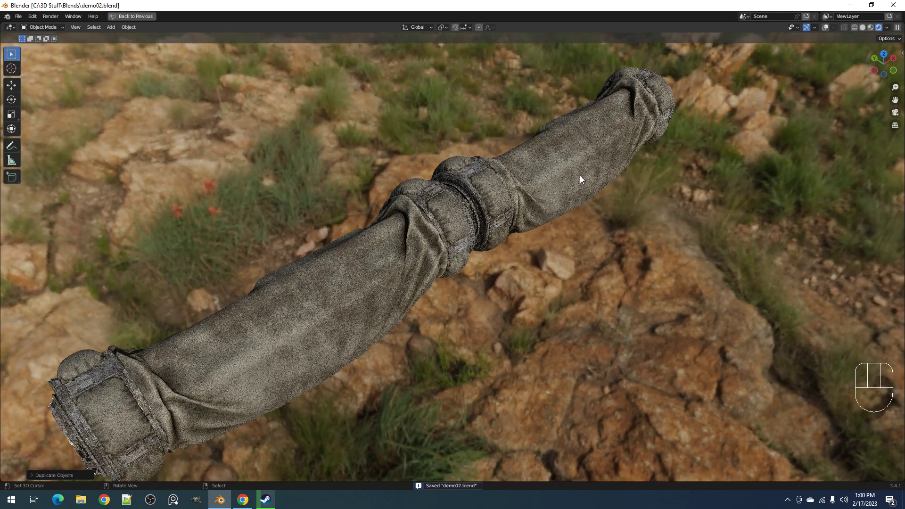
middle_click_drag(611, 238, 540, 176, "alt")
key("x")
key("x")
key("z")
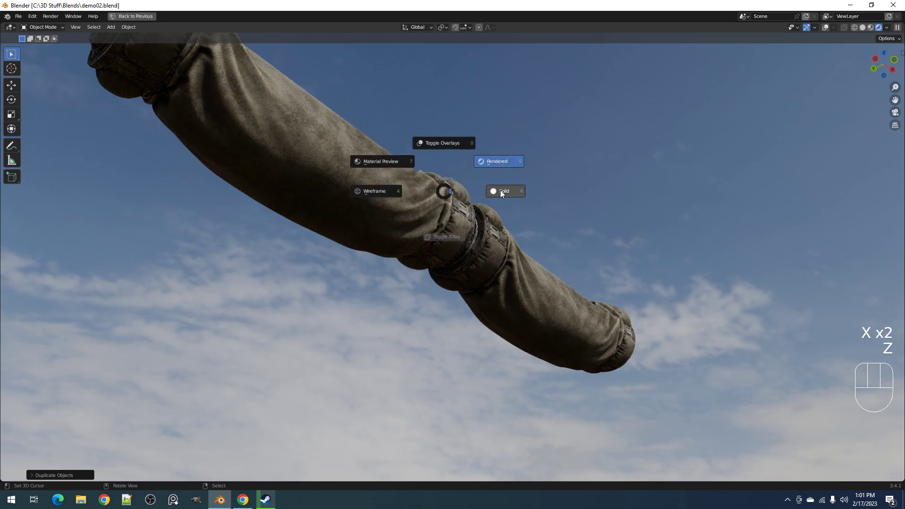
left_click(500, 191)
mouse_move(500, 189)
middle_mouse_down("shift")
mouse_move(537, 227)
mouse_move(498, 301)
mouse_move(504, 277)
mouse_move(457, 296)
mouse_move(378, 185)
middle_mouse_up("shift")
key("ctrl+s")
- Examine the pair of cylinders from several angles in Solid shading and check them once more in Rendered shading
middle_click_drag(602, 338, 633, 266)
scroll(632, 266, "up", 1)
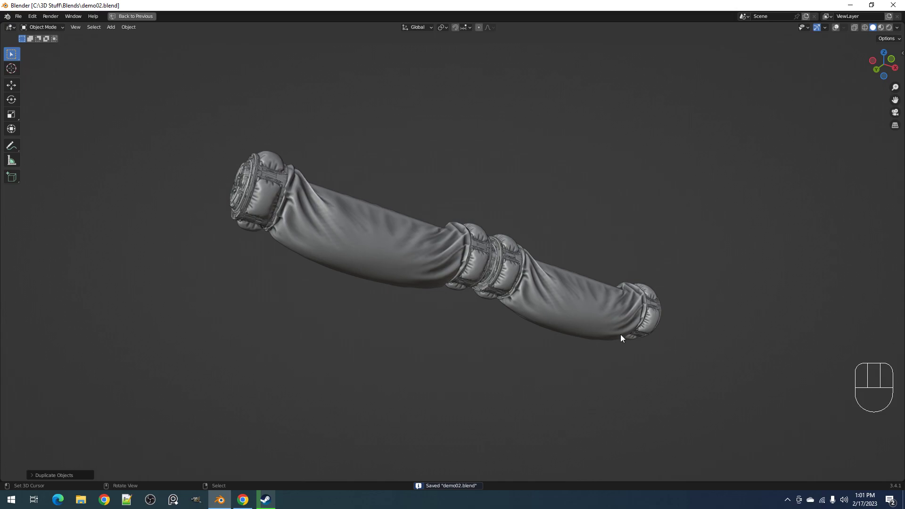
middle_click_drag(574, 333, 539, 347)
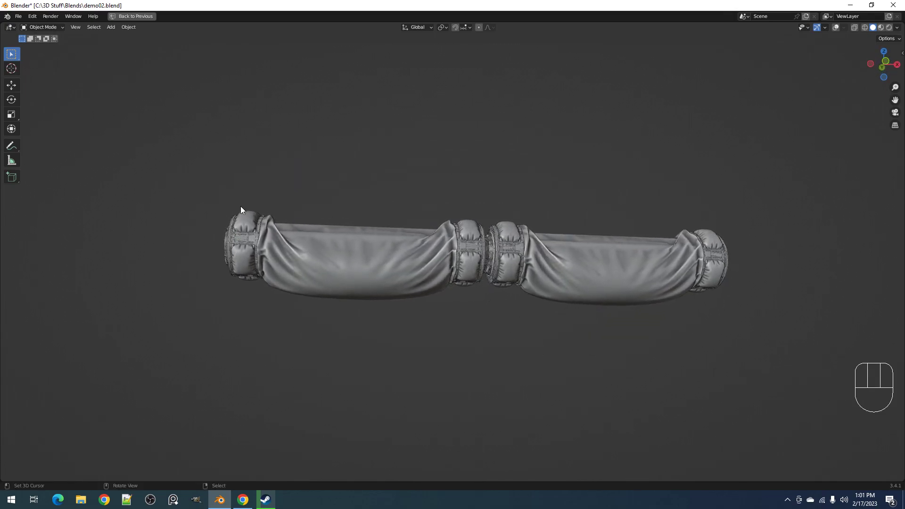
middle_click_drag(498, 269, 548, 238)
scroll(547, 234, "up", 1)
key("z")
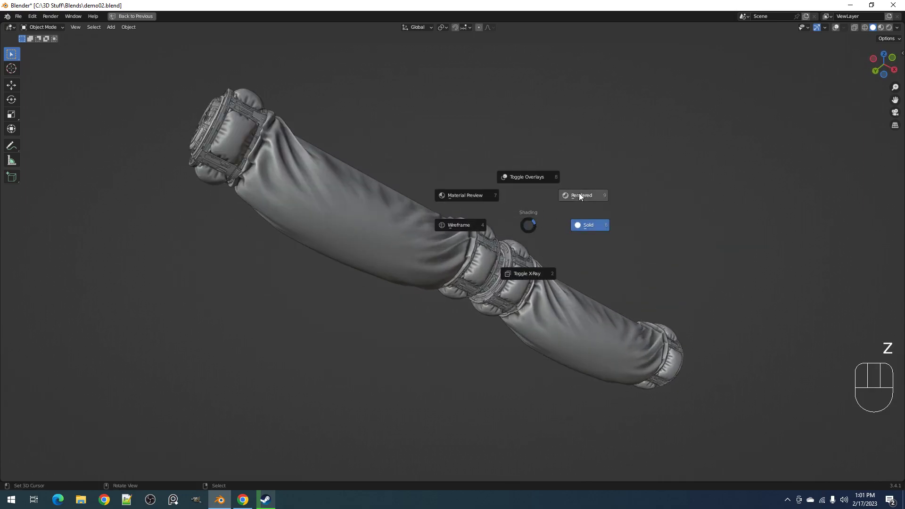
left_click(579, 196)
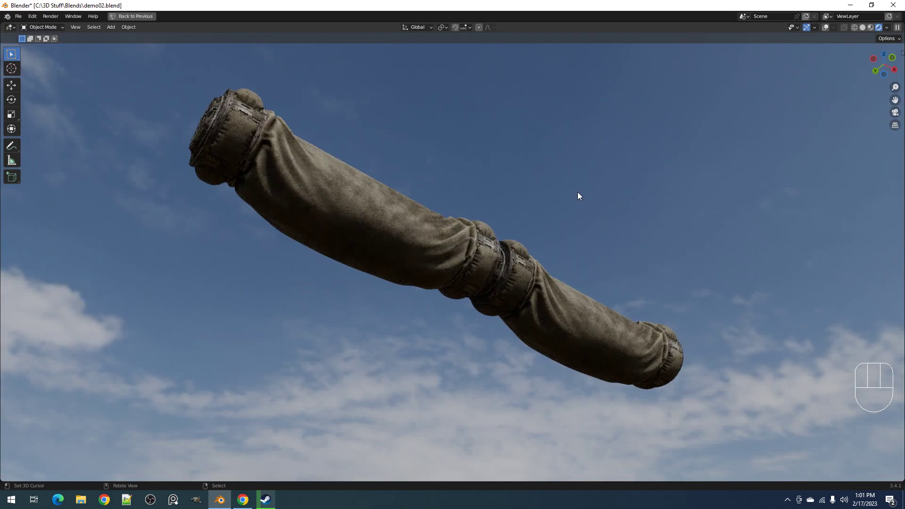
key("z")
left_click(625, 192)
- Select the duplicate's central cloth sleeve with overlays shown, save the file, and display its grunge_cloth nodes in a maximized Shader Editor
mouse_move(625, 192)
middle_mouse_down()
mouse_move(602, 264)
mouse_move(448, 249)
middle_mouse_up()
left_click(448, 250, "alt+shift")
key("shift+alt+z")
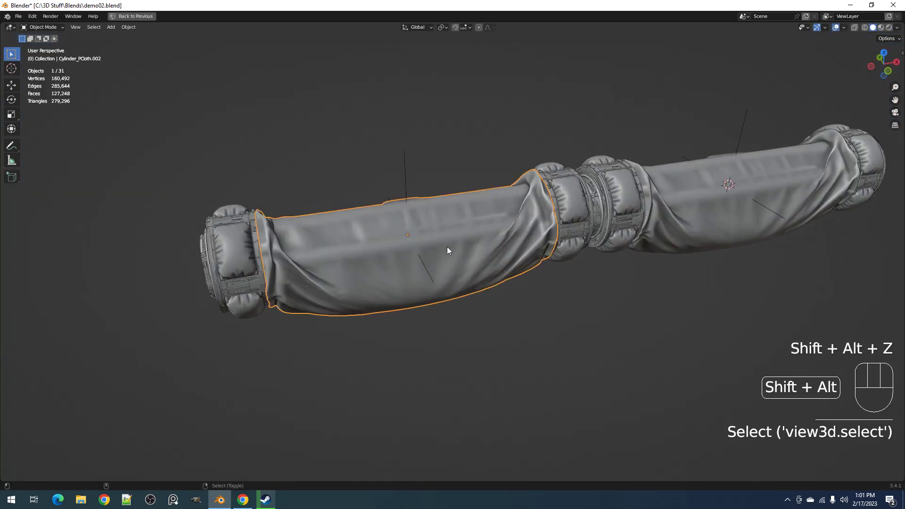
key("ctrl+space")
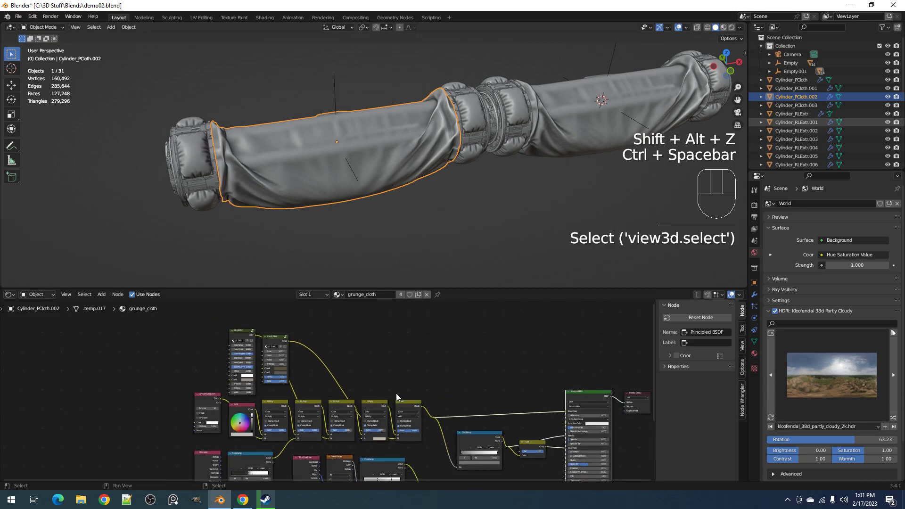
scroll(356, 399, "down", 3)
middle_click_drag(357, 397, 314, 363)
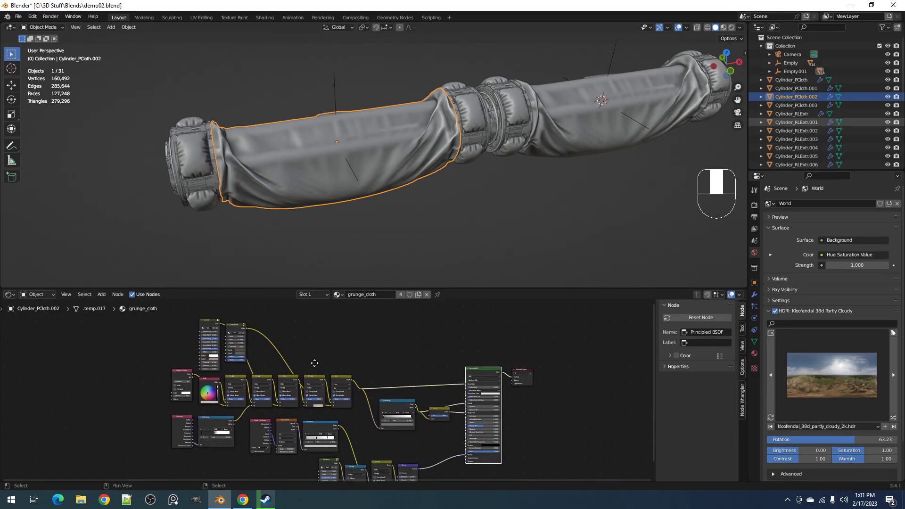
scroll(340, 364, "up", 1)
scroll(355, 361, "up", 3)
key("ctrl+s")
key("ctrl+space")
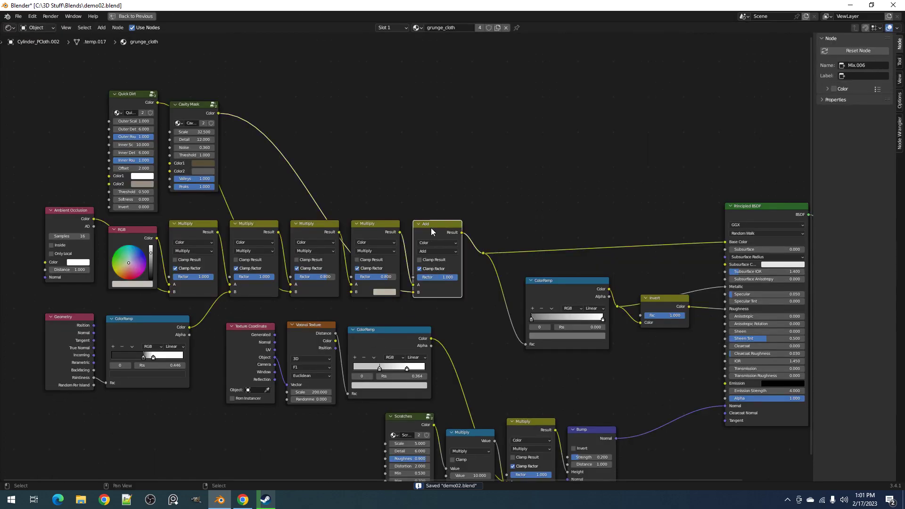
- Duplicate the last Add mix node, insert the copy after it, and attach an Image Texture with Mapping and Texture Coordinate nodes
left_click_drag(431, 228, 438, 230)
left_click(487, 227)
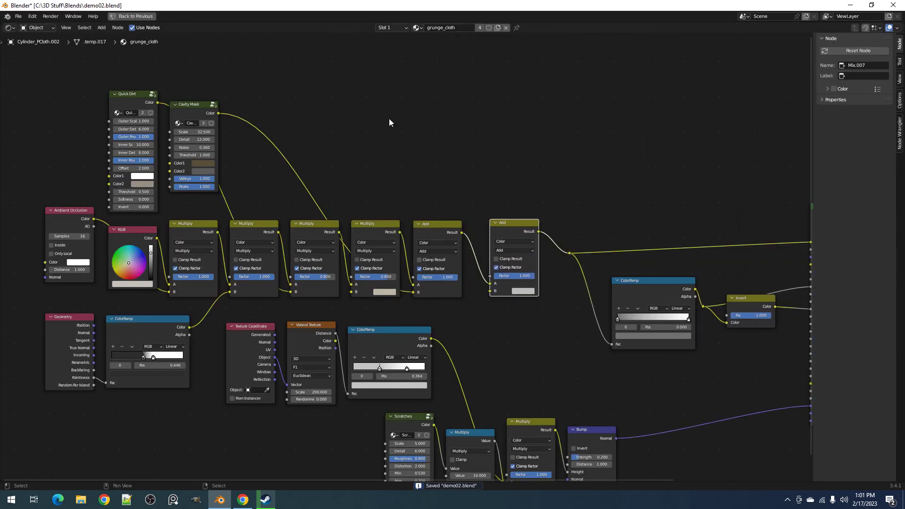
middle_click_drag(426, 173, 462, 247)
key("ctrl+t")
left_click_drag(519, 344, 497, 133)
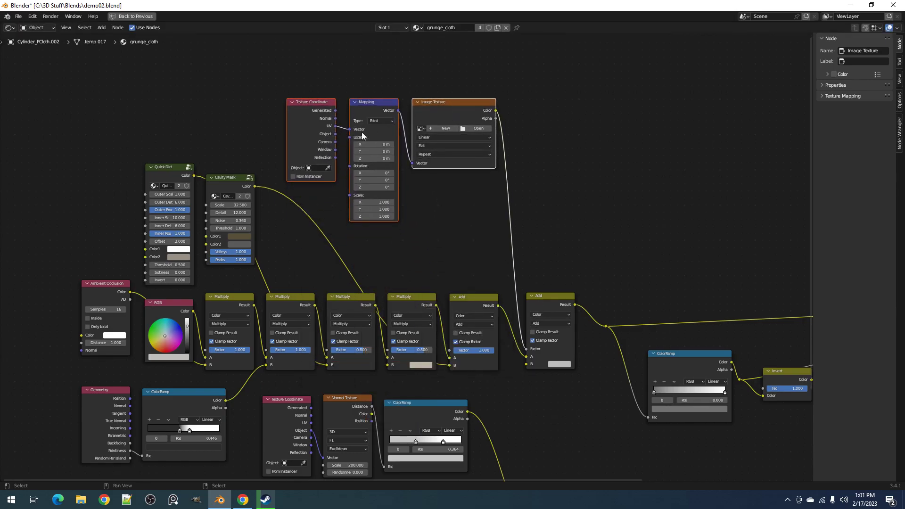
- Feed Object coordinates into the new Mapping node and switch the Image Texture node to a Voronoi Texture
left_click_drag(333, 135, 349, 130)
key("shift+s")
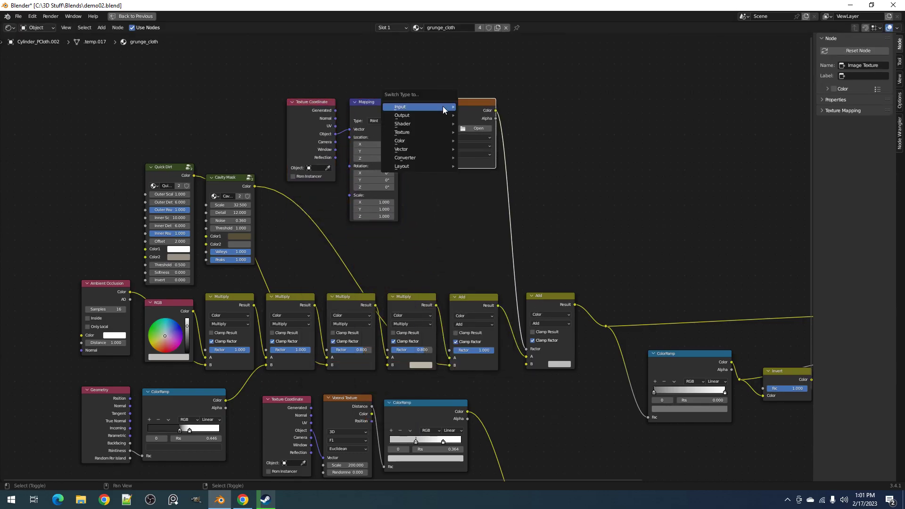
mouse_move(443, 106)
mouse_move(435, 133)
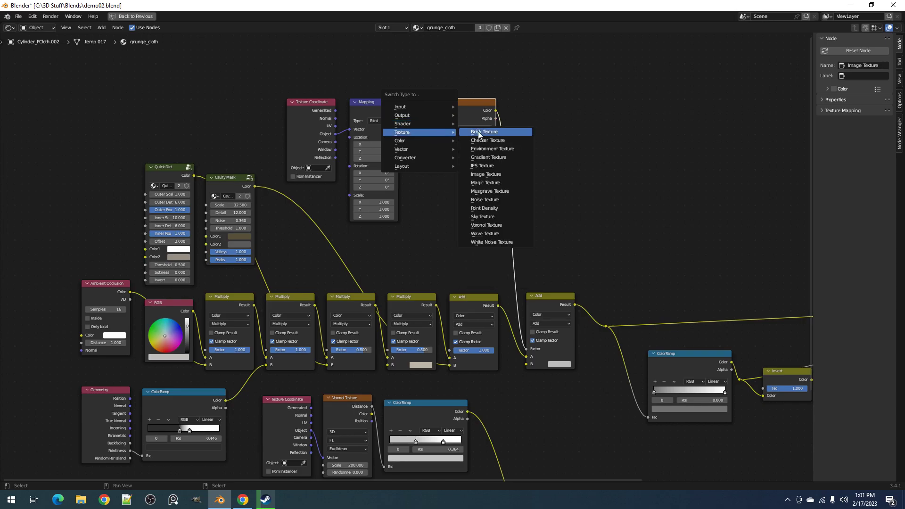
left_click(505, 226)
- Insert a ColorRamp after the new Voronoi Texture and reroute its color output from the new Add node's Factor to B
key("shift+a")
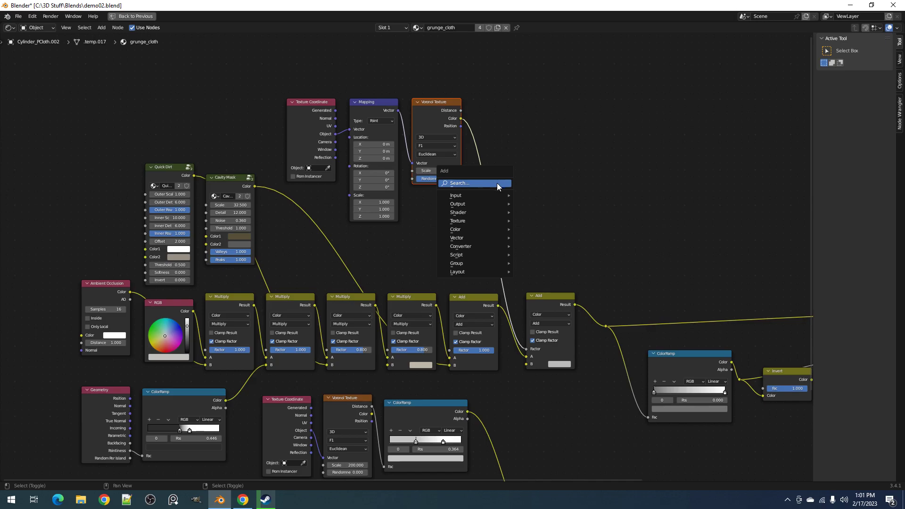
mouse_move(480, 246)
left_click(537, 260)
left_click(487, 152)
left_click_drag(601, 349, 601, 363)
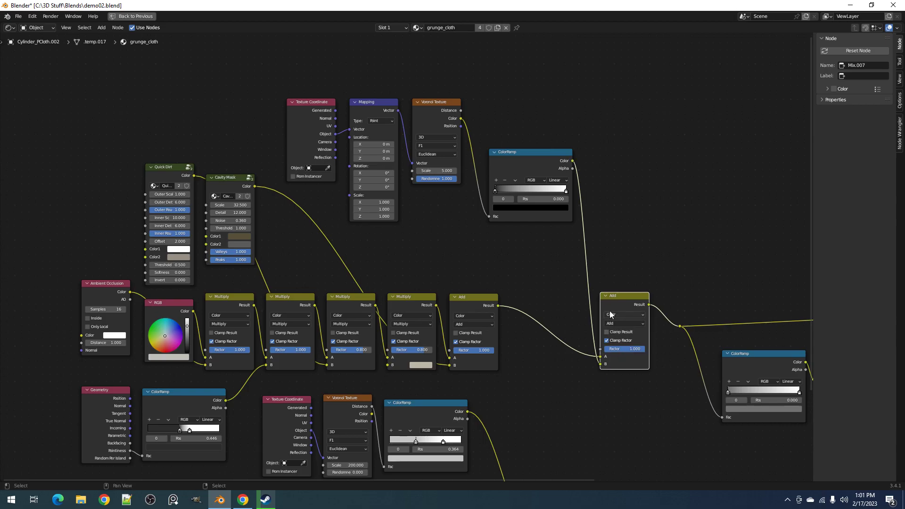
- Restore the multi-editor layout and set a viewport render region around the duplicated cylinder
key("ctrl+space")
key("z")
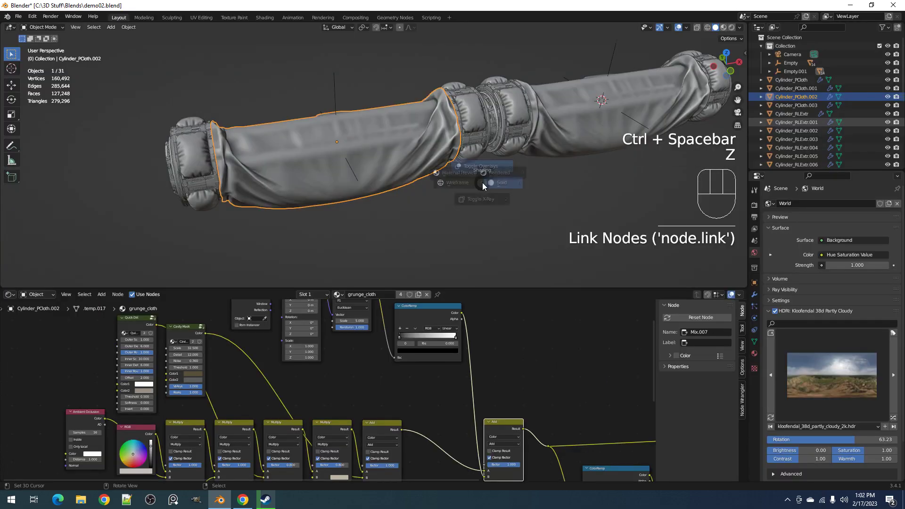
middle_click_drag(471, 185, 519, 209, "shift")
middle_click_drag(454, 211, 462, 192)
key("ctrl+b")
mouse_move(220, 99)
left_mouse_down()
mouse_move(513, 227)
mouse_move(538, 253)
left_mouse_up()
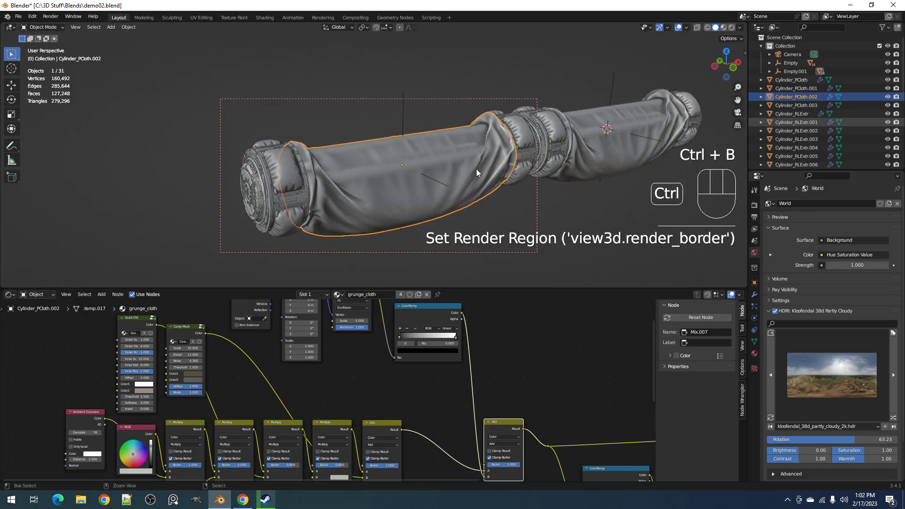
- Save the file and preview the render region in Rendered shading with overlays hidden
key("ctrl+s")
key("z")
left_click(517, 140)
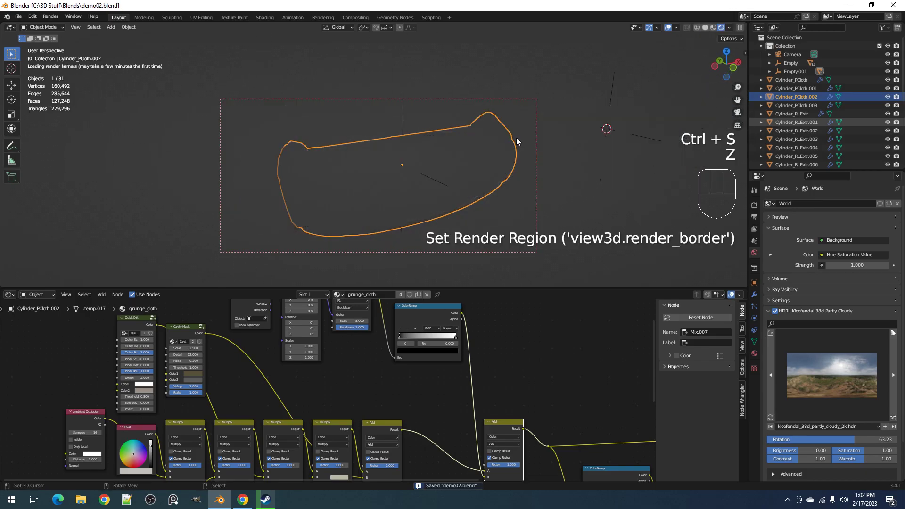
key("shift+alt+z")
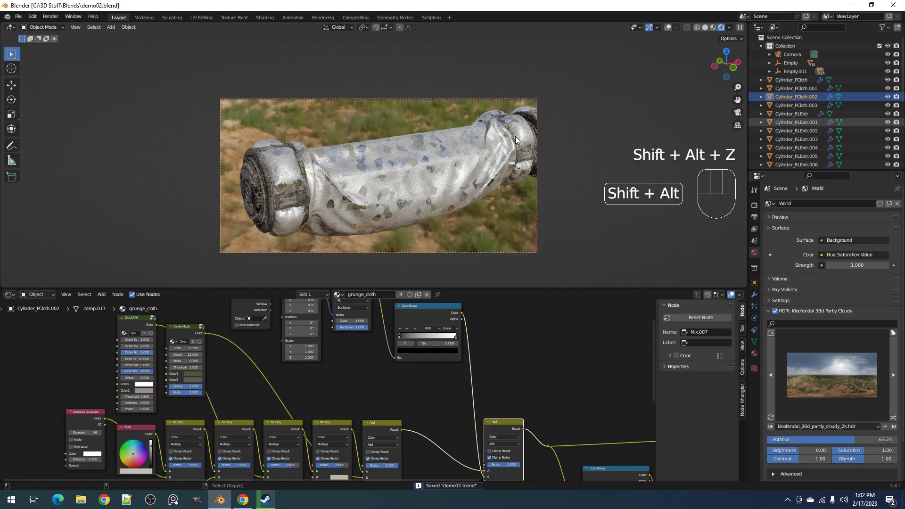
- Change the blending mode of the new Add mix node to Overlay
middle_click_drag(400, 359, 385, 346)
scroll(474, 393, "up", 2)
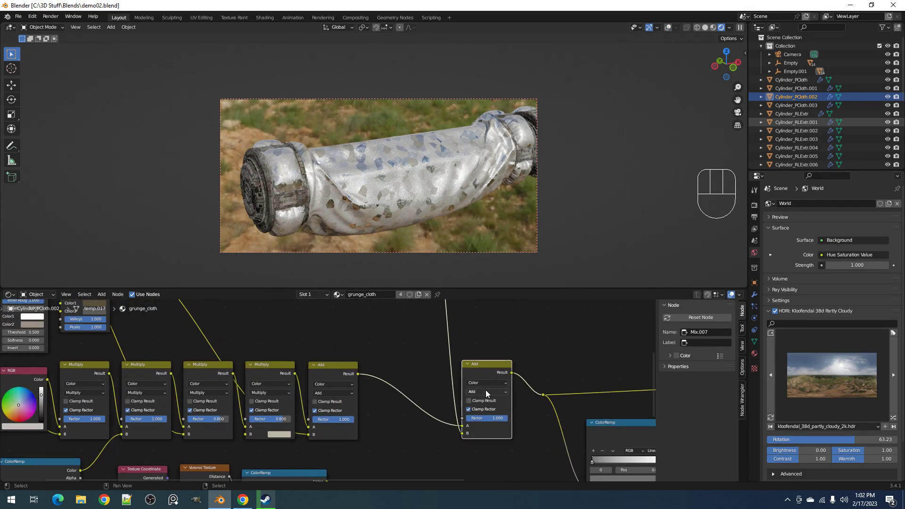
left_click(486, 394)
left_click(496, 392)
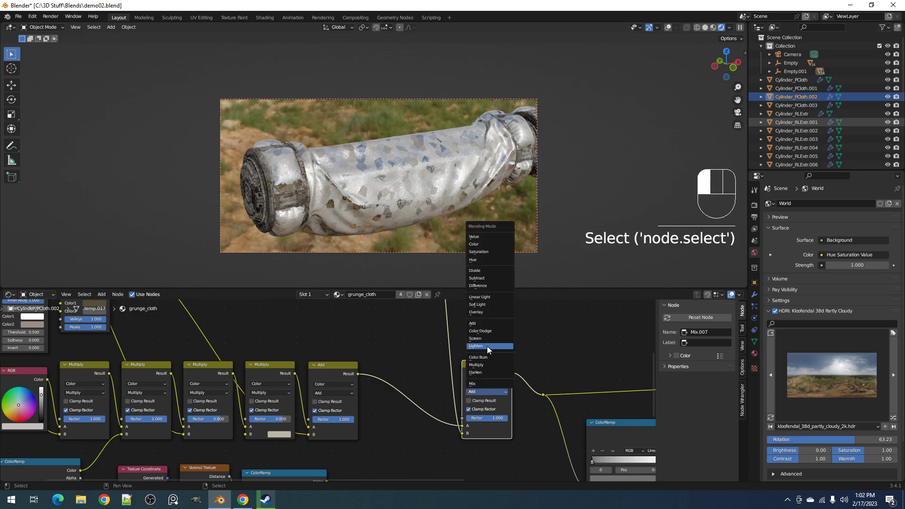
left_click(486, 312)
- Lighten the new ColorRamp's black stop to a gray with a value of about 0.458 in Rendered shading
middle_click_drag(295, 340, 350, 439)
key("z")
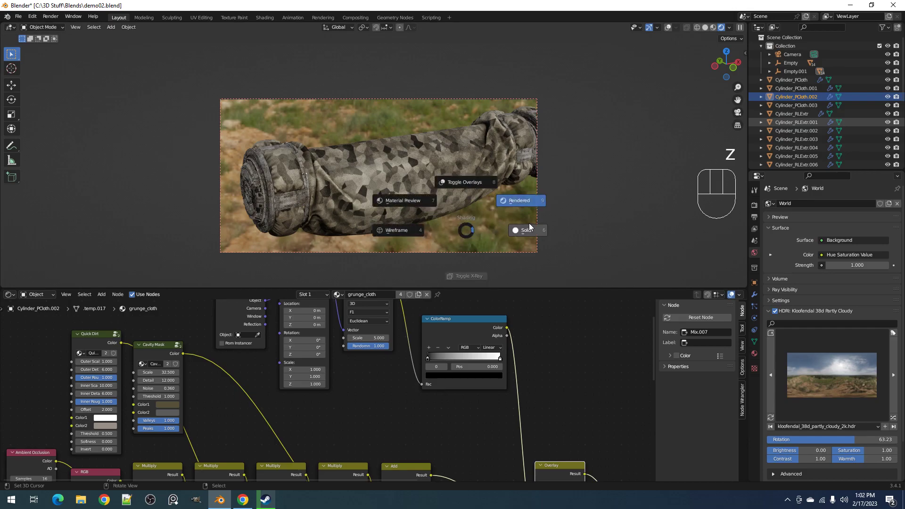
left_click(530, 226)
mouse_move(464, 342)
middle_mouse_down()
mouse_move(423, 410)
mouse_move(418, 350)
middle_mouse_up()
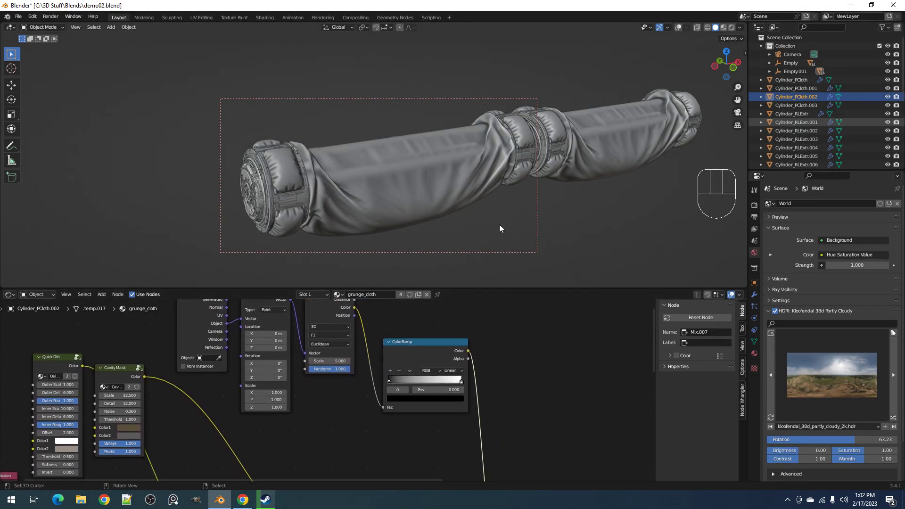
key("z")
left_click(532, 182)
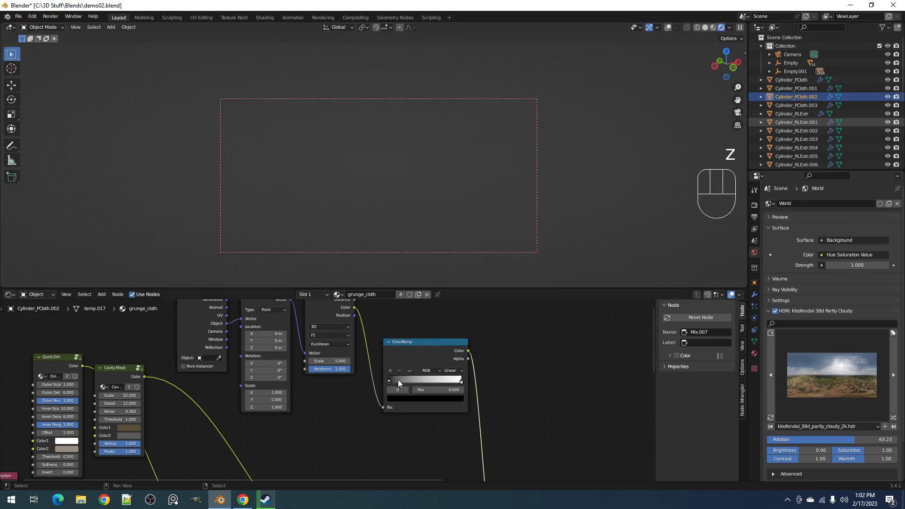
left_click(408, 400)
left_click(449, 315)
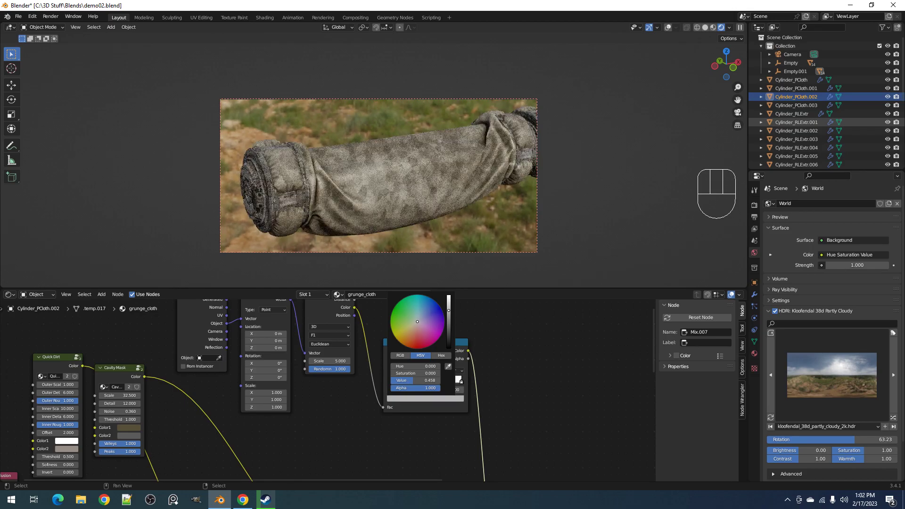
- Try scales of 0.5 and 0.6 on all three axes of the new Mapping node
left_click_drag(276, 394, 320, 387)
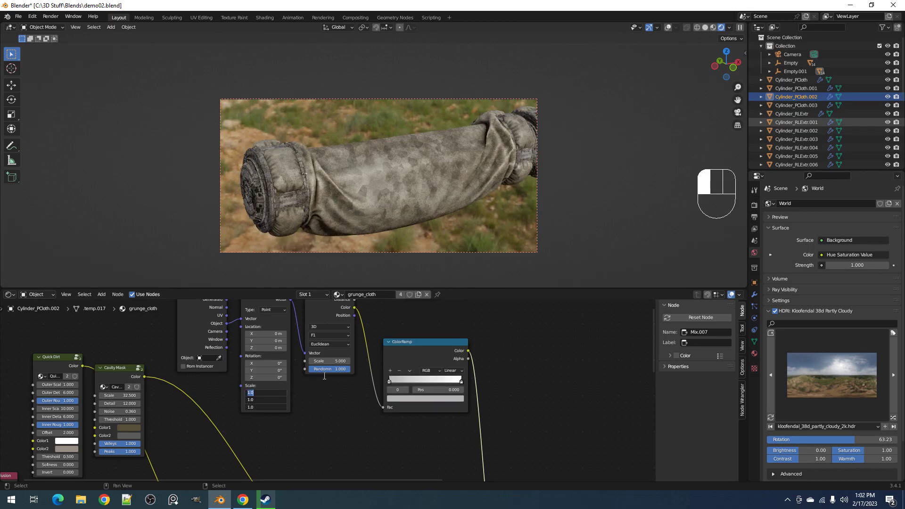
type("0.5")
key("Return")
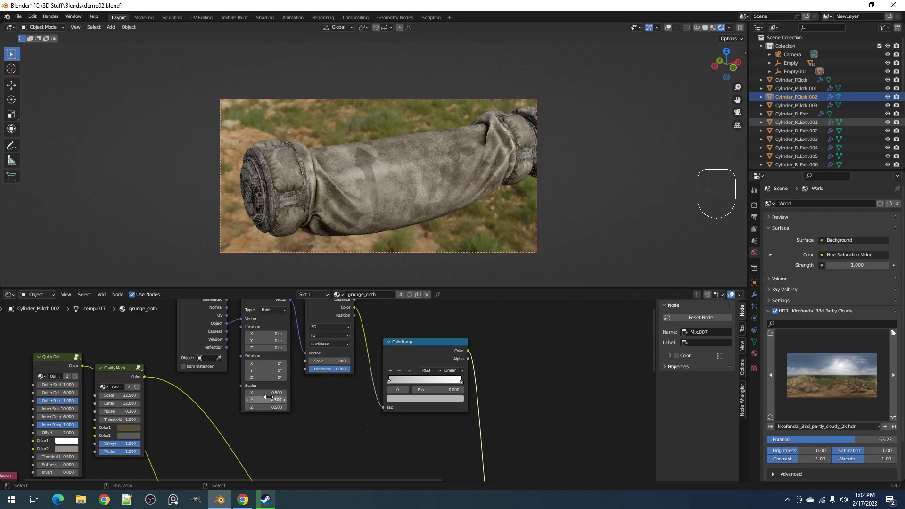
left_click_drag(277, 393, 277, 407)
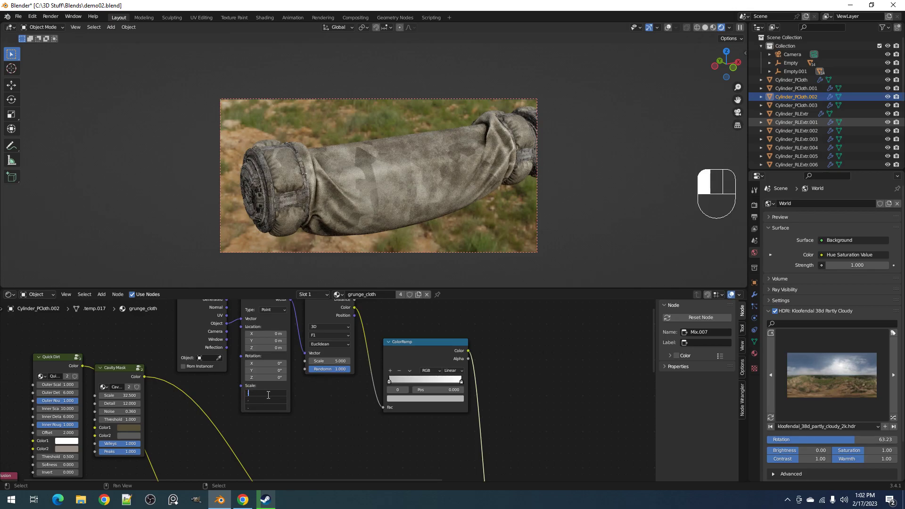
type("0.6")
key("Return")
- Set the new Mapping node's scale to 0.58 on all three axes
left_click_drag(267, 394, 269, 391)
type("0.58")
key("Return")
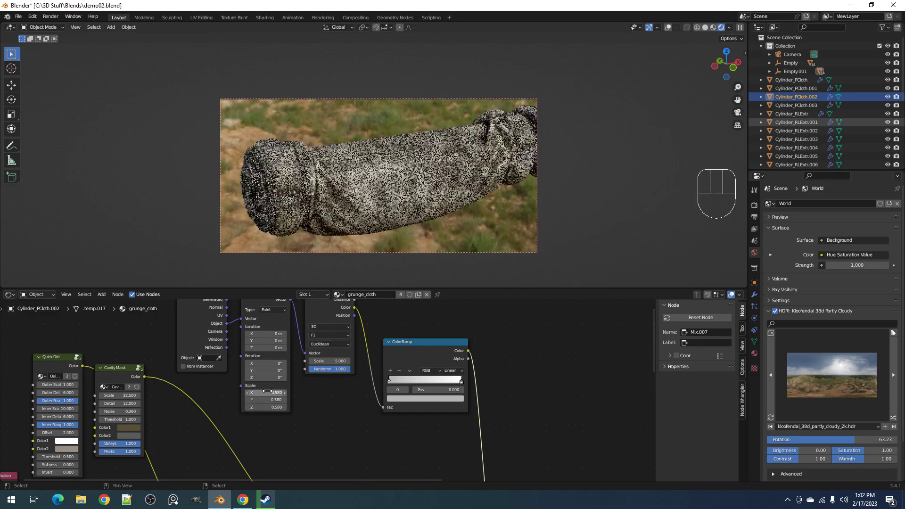
- Preview the new ColorRamp's output on the cloth, darken its first stop to a value of about 0.188, and return to Solid shading
left_click(420, 353, "ctrl+shift")
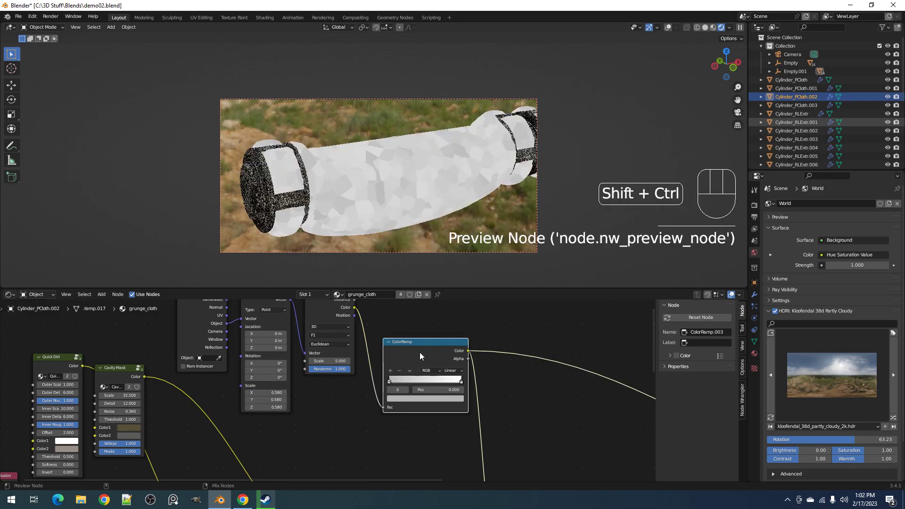
left_click(409, 398)
left_click_drag(446, 317, 448, 323)
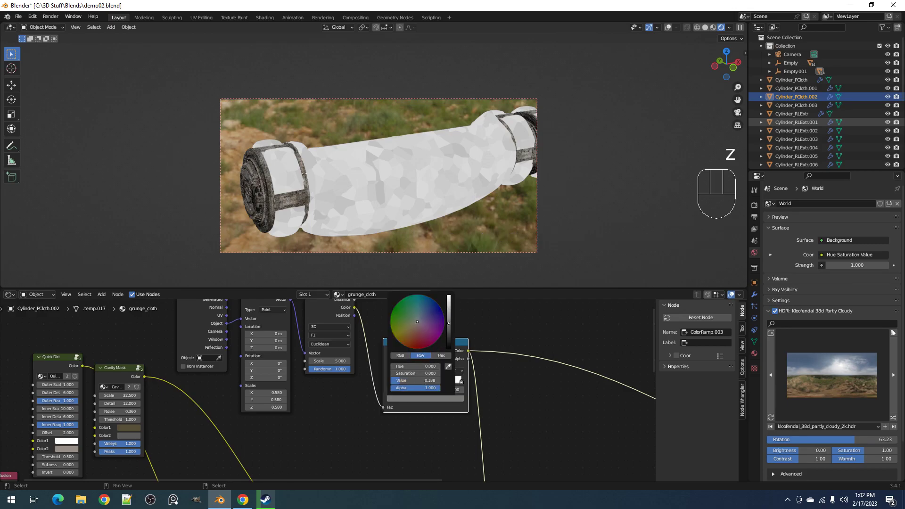
key("z")
left_click(471, 231)
scroll(325, 388, "down", 2)
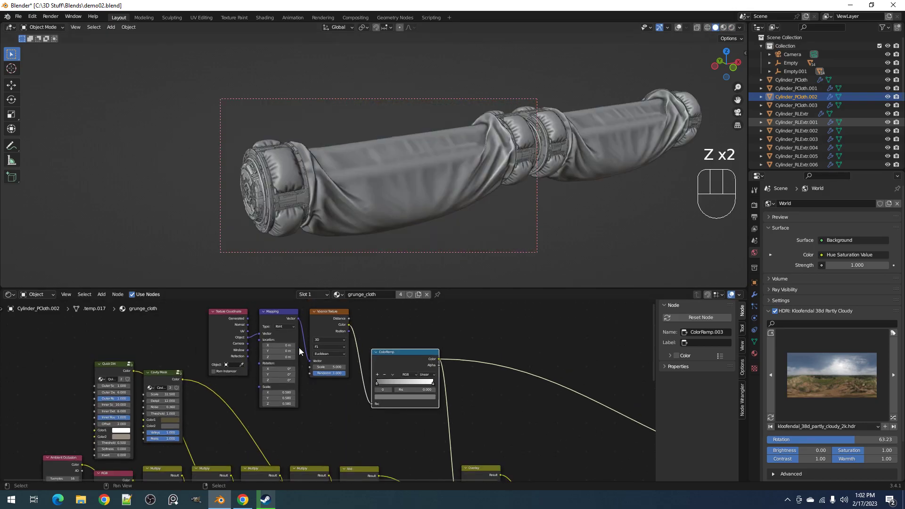
- Add a Noise Texture node beside the camouflage nodes and link its Fac output to the Voronoi Texture's Randomness
scroll(262, 351, "down", 1)
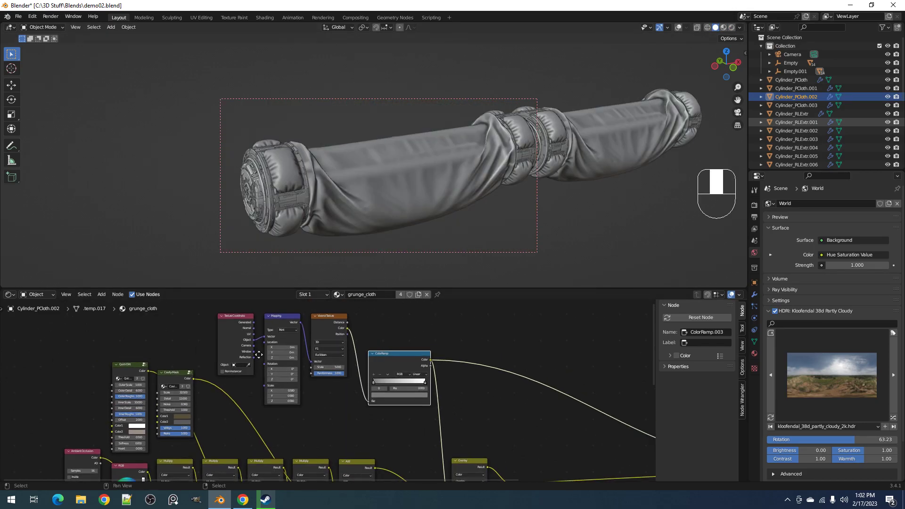
middle_click_drag(260, 355, 425, 382)
key("shift+a")
mouse_move(333, 318)
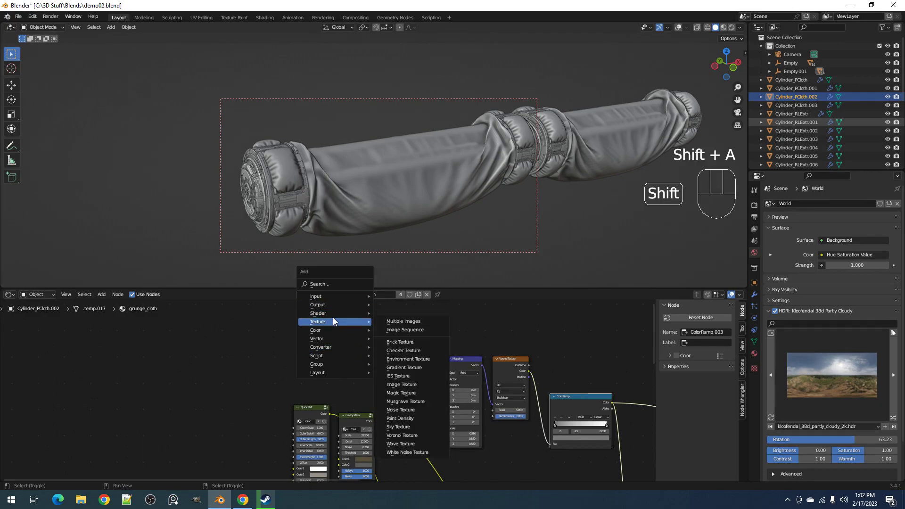
left_click(401, 410)
left_click(406, 364)
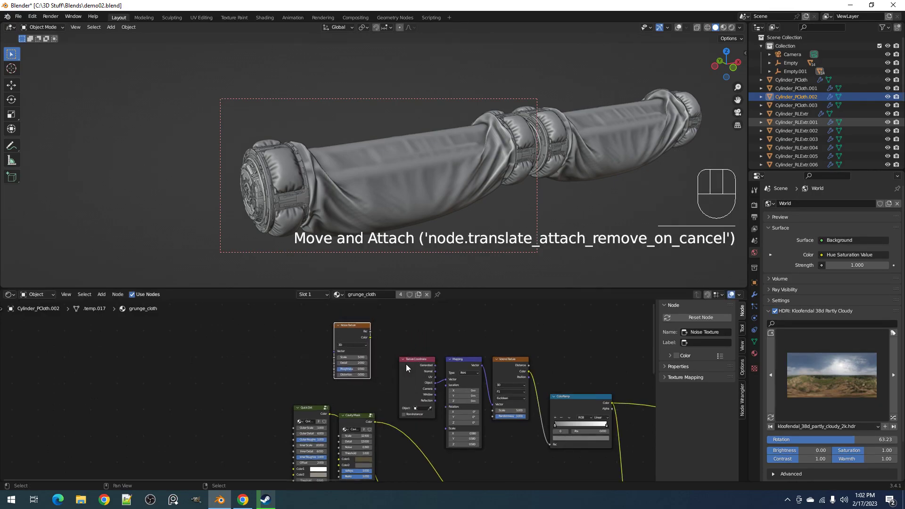
middle_click_drag(406, 364, 319, 342)
mouse_move(300, 325)
left_mouse_down()
mouse_move(387, 400)
mouse_move(422, 409)
left_mouse_up()
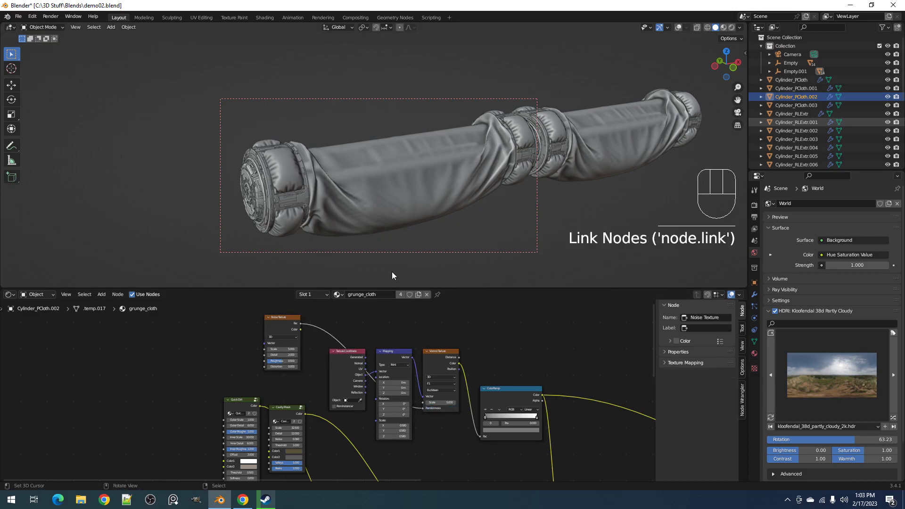
- Display the cloth in Rendered shading and preview the Color output of the ColorRamp fed by the Voronoi Texture
key("z")
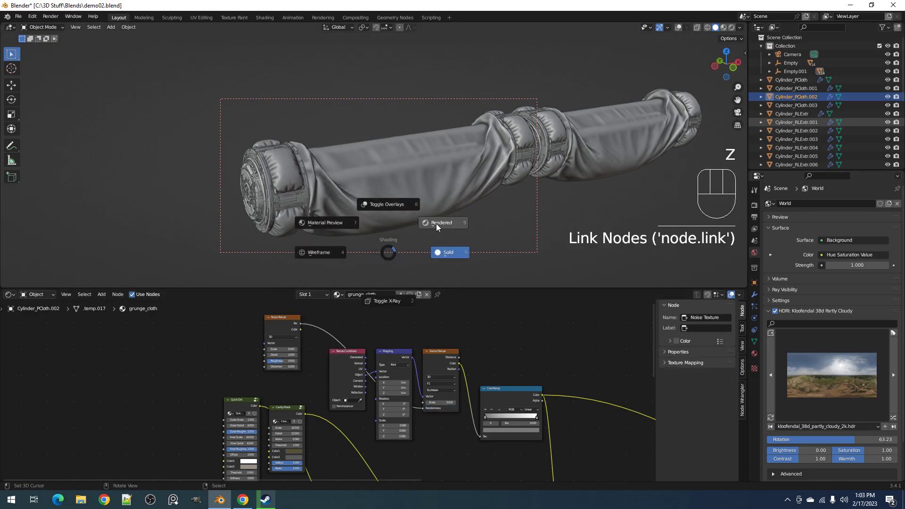
left_click(437, 224)
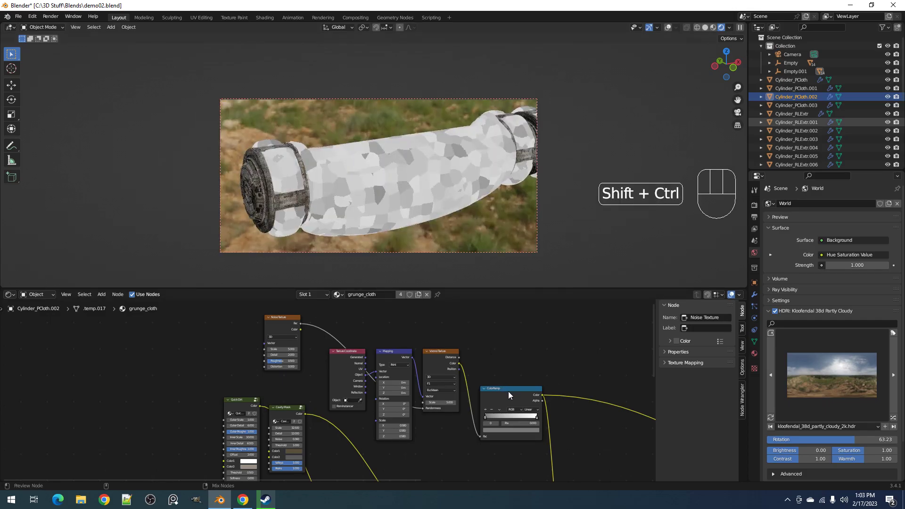
left_click(508, 392, "ctrl+shift")
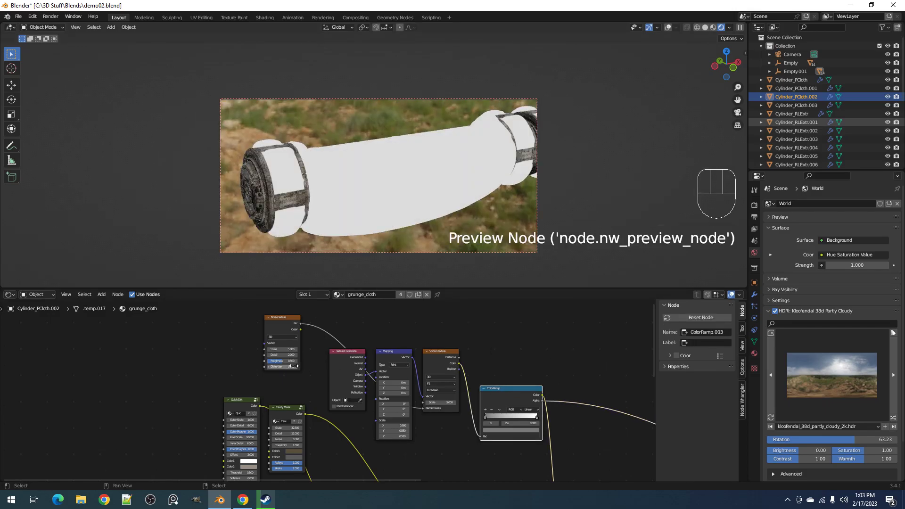
scroll(480, 400, "up", 1)
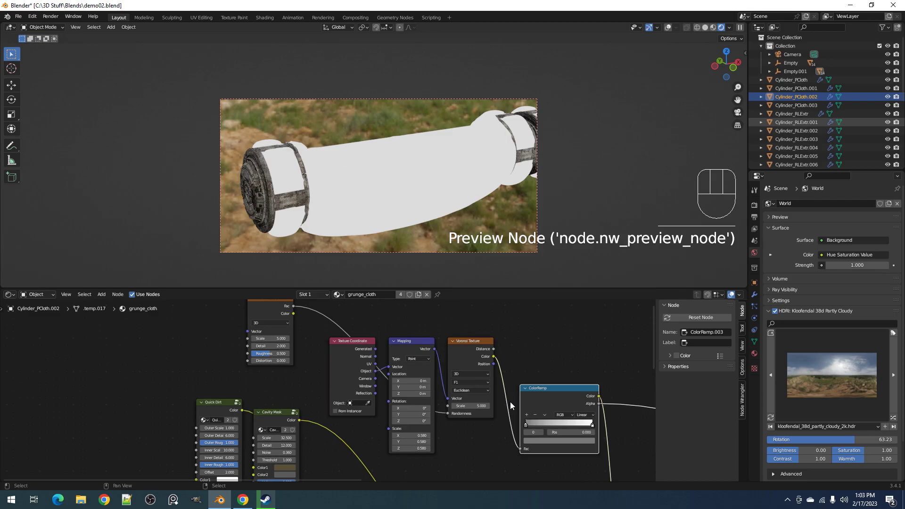
middle_click_drag(510, 402, 394, 378)
left_click(394, 379, "ctrl+shift")
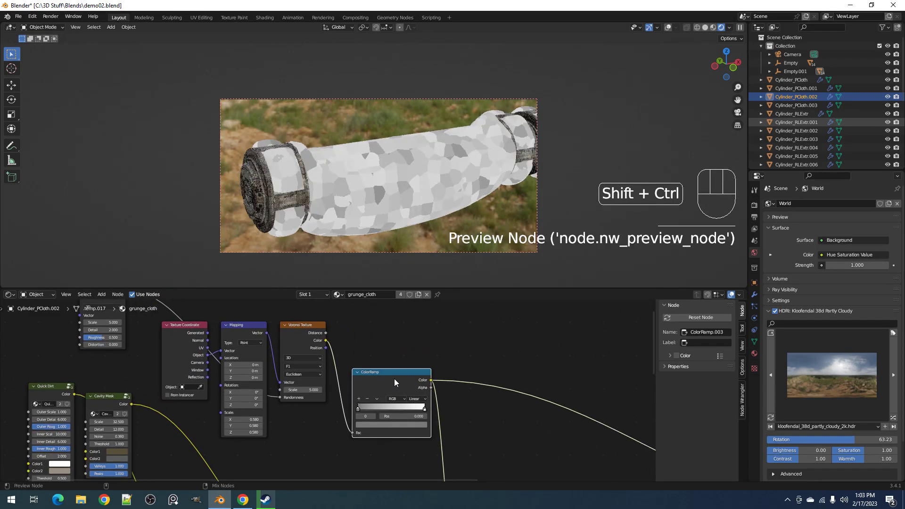
- Try scales of 1 and 0.5 on the Noise Texture node
middle_click_drag(124, 332, 368, 367)
scroll(363, 371, "up", 1)
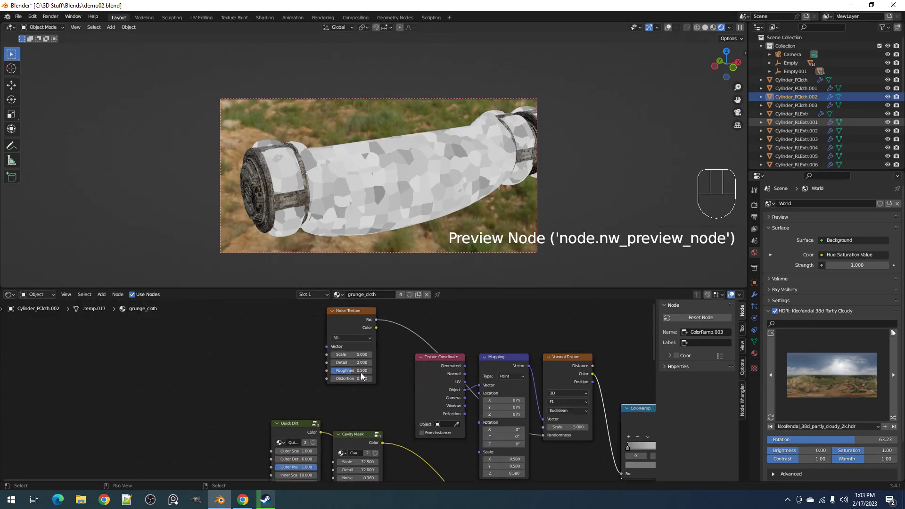
scroll(356, 373, "up", 1)
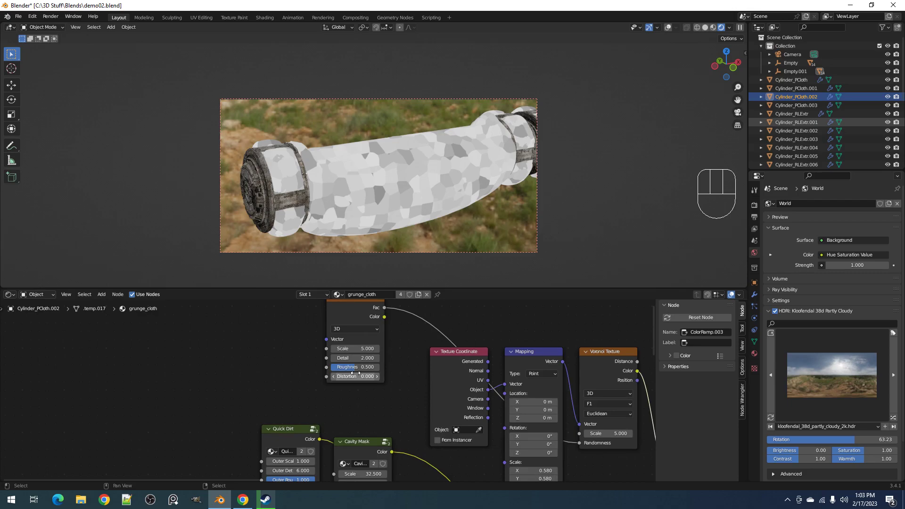
left_click(357, 348)
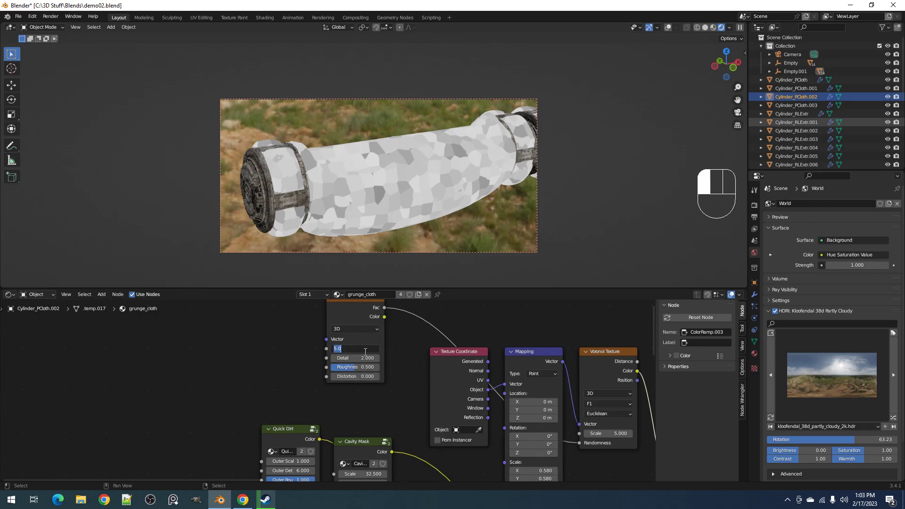
type("1")
key("Return")
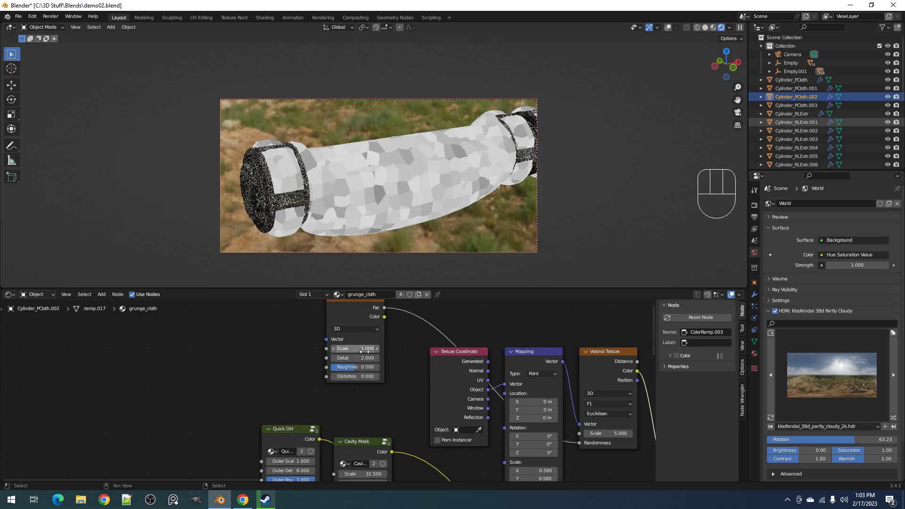
type("0.5")
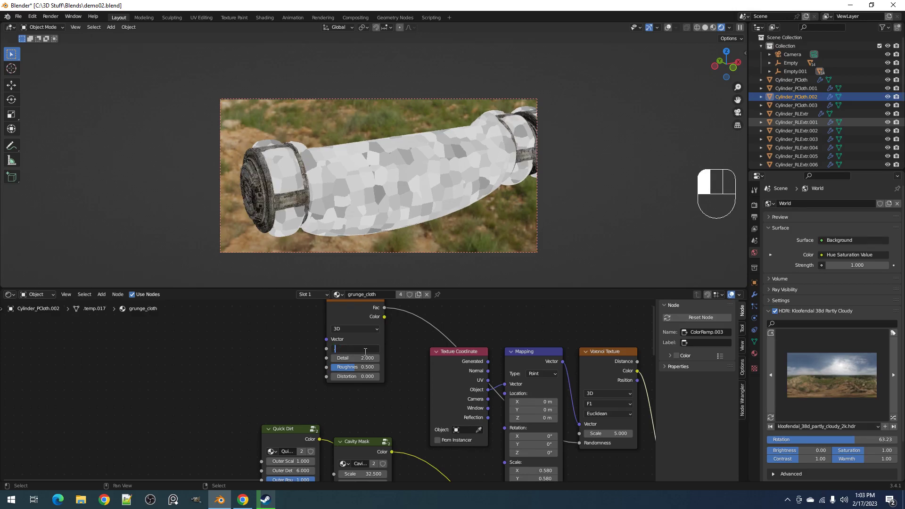
key("Return")
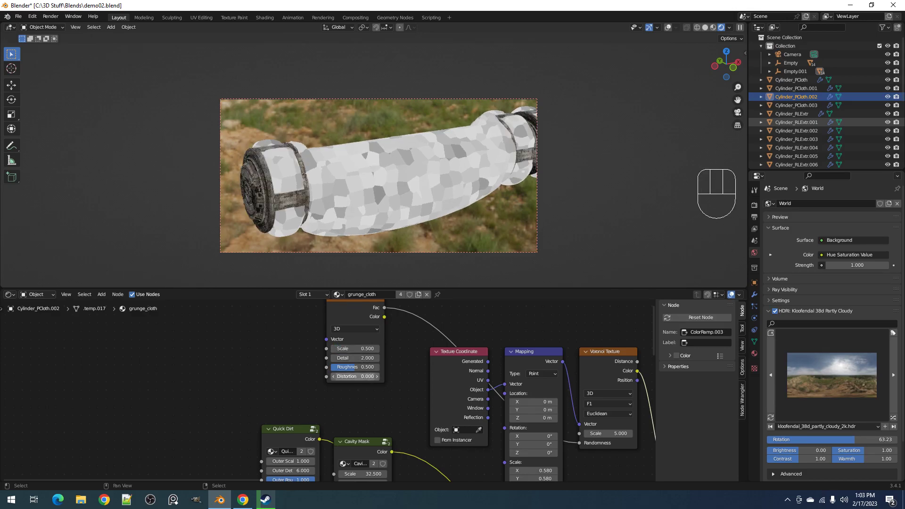
- Try distortions of 5 and -79.2 on the Noise Texture node and delete that node
left_click(366, 375)
type("62.2")
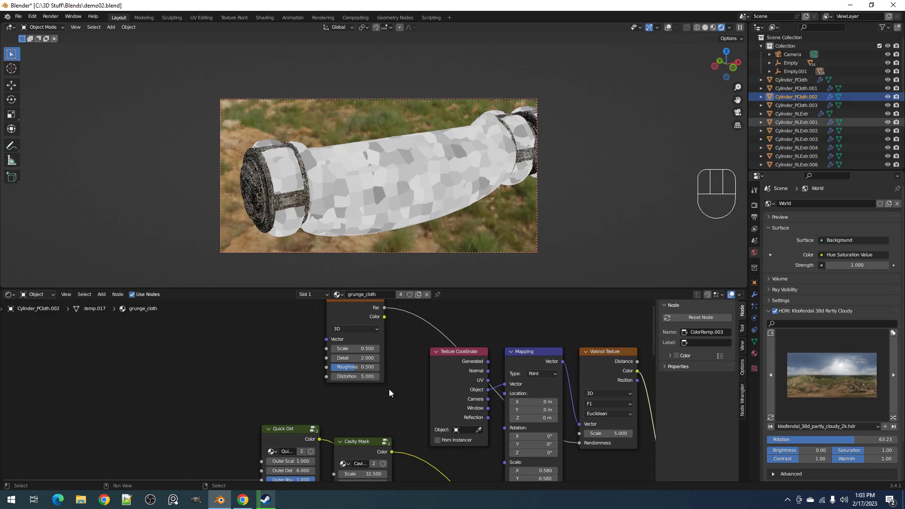
key("Return")
left_click_drag(366, 376, 342, 375)
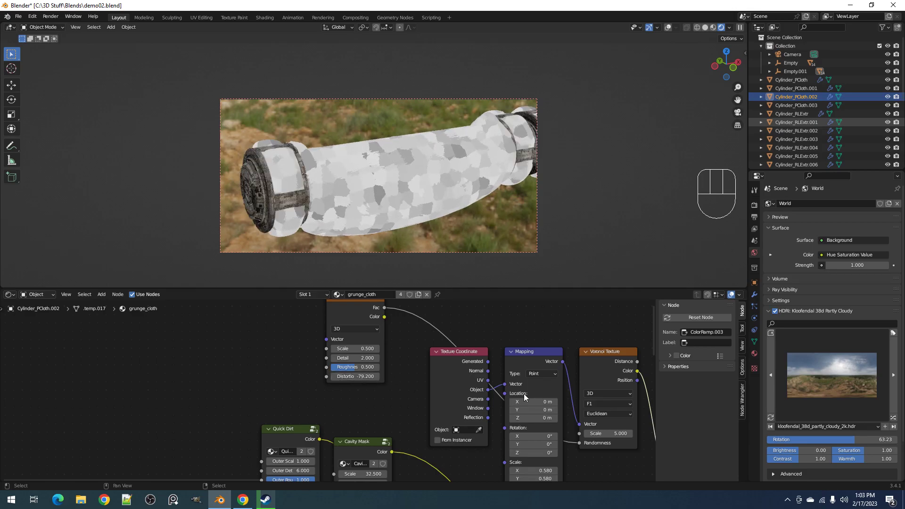
scroll(545, 375, "down", 1)
middle_click_drag(584, 361, 443, 336)
key("x")
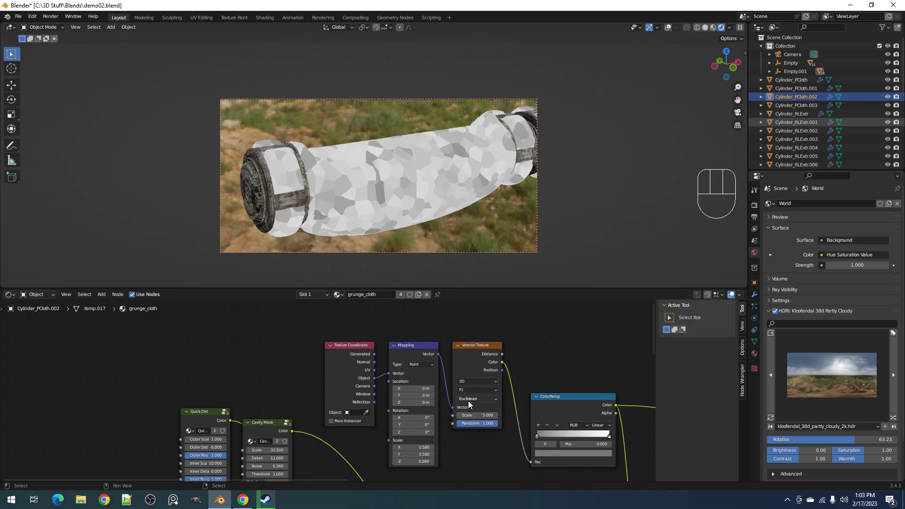
- Set the Voronoi Texture's distance metric to Chebychev and connect the Principled BSDF back to the Material Output
scroll(471, 398, "down", 2, "ctrl")
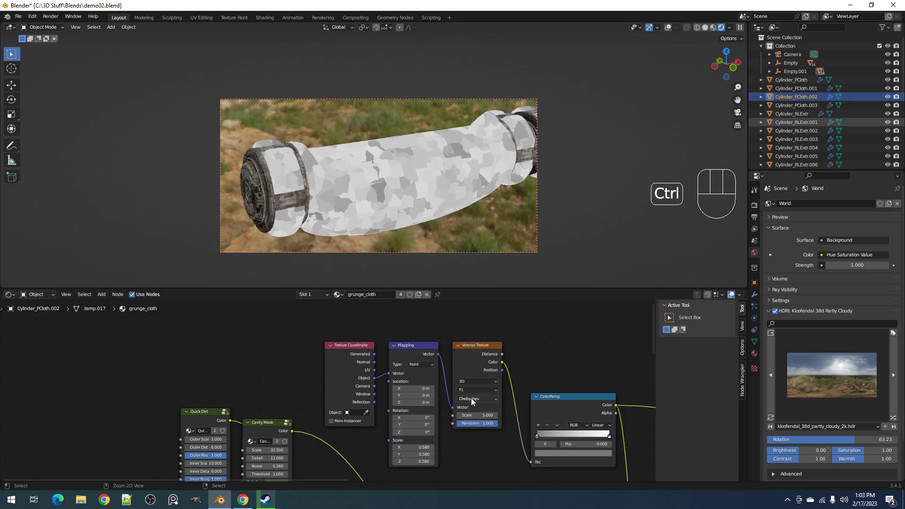
scroll(587, 416, "down", 2)
middle_click_drag(550, 398, 238, 317)
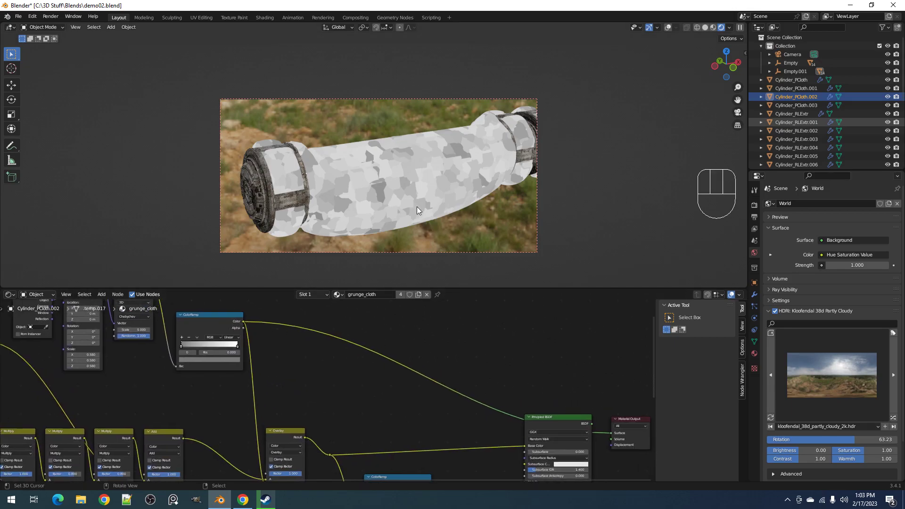
left_click(548, 420, "ctrl+shift")
mouse_move(474, 180)
middle_mouse_down()
mouse_move(431, 168)
mouse_move(471, 179)
middle_mouse_up()
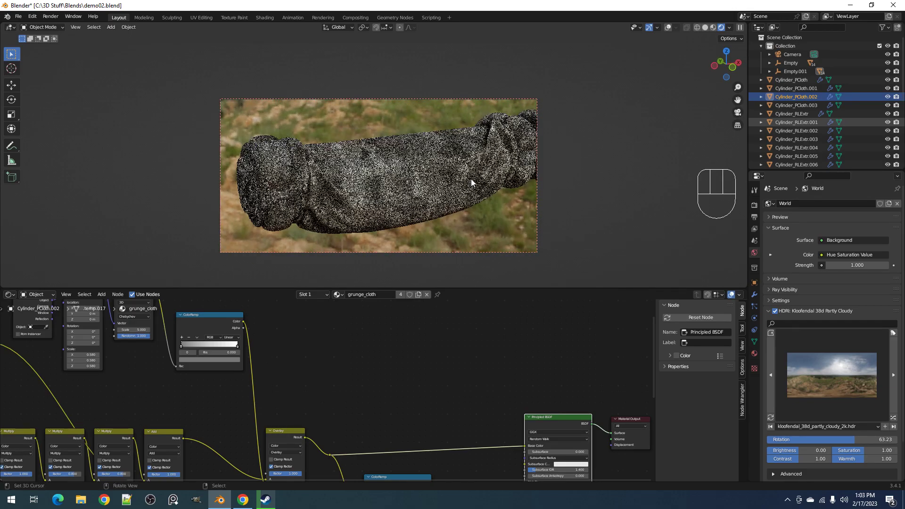
- Switch the viewport to Solid shading and back to Rendered to examine the camouflage on the full cloth material
key("z")
left_click(600, 178)
key("z")
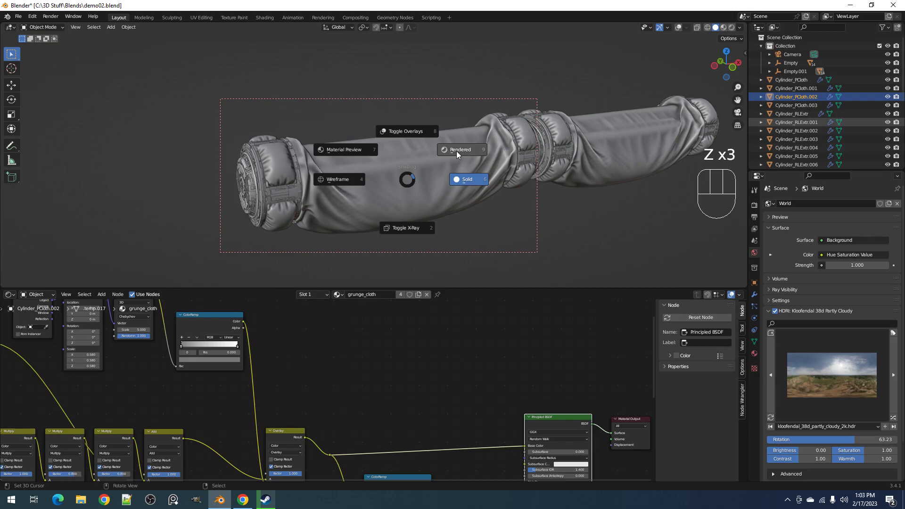
left_click(452, 161)
- Try a factor of 0.4 on the Overlay node that blends the camouflage into the cloth color
middle_click_drag(225, 343, 370, 384)
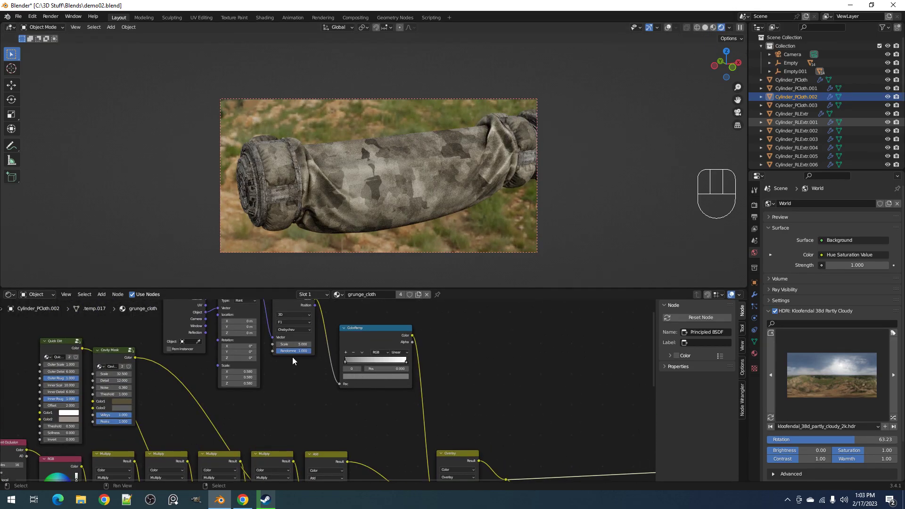
scroll(293, 357, "up", 1)
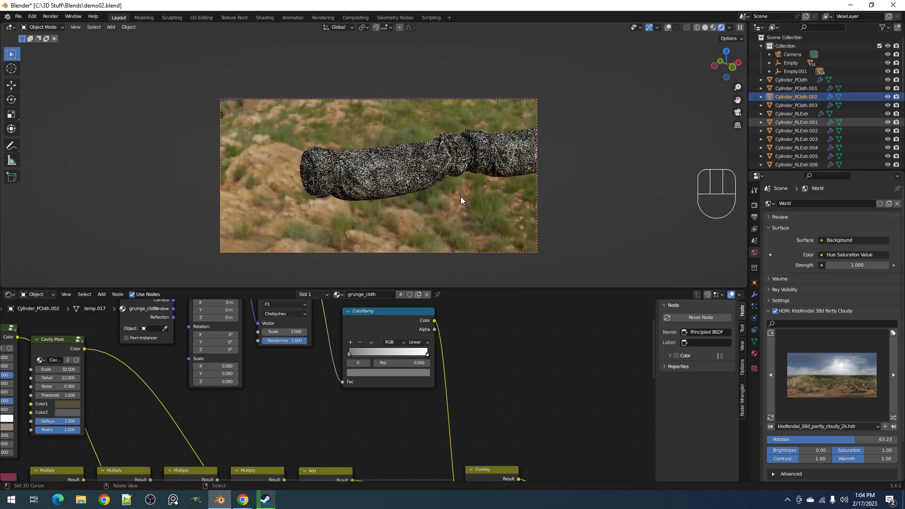
middle_click_drag(497, 185, 408, 191, "shift")
middle_click_drag(533, 415, 392, 435)
middle_click_drag(362, 397, 428, 455)
left_click(423, 430)
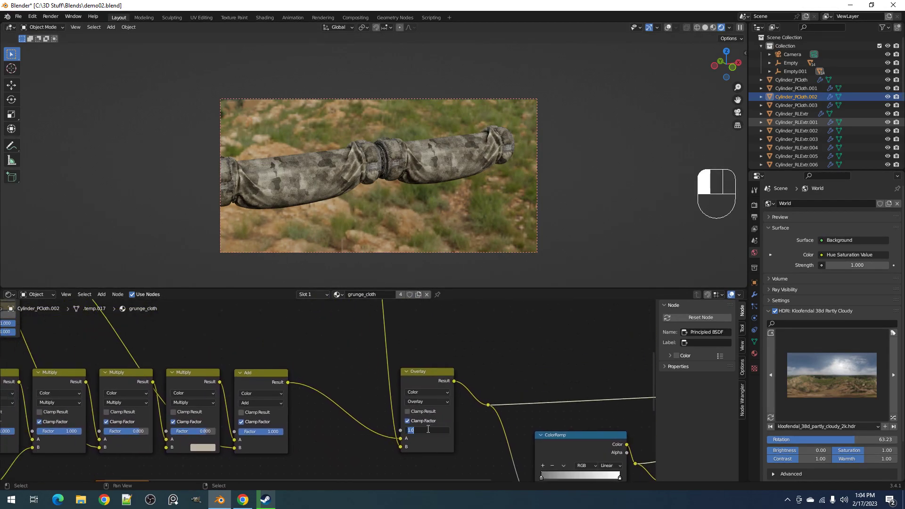
type(".4")
key("Return")
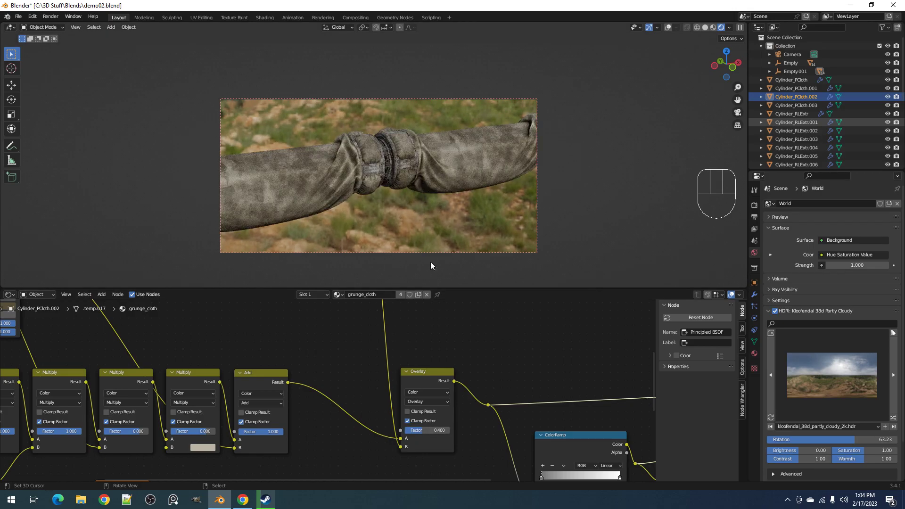
- Set the Overlay node's factor to 0.5 in Solid shading and return to Rendered shading
key("z")
left_click(501, 225)
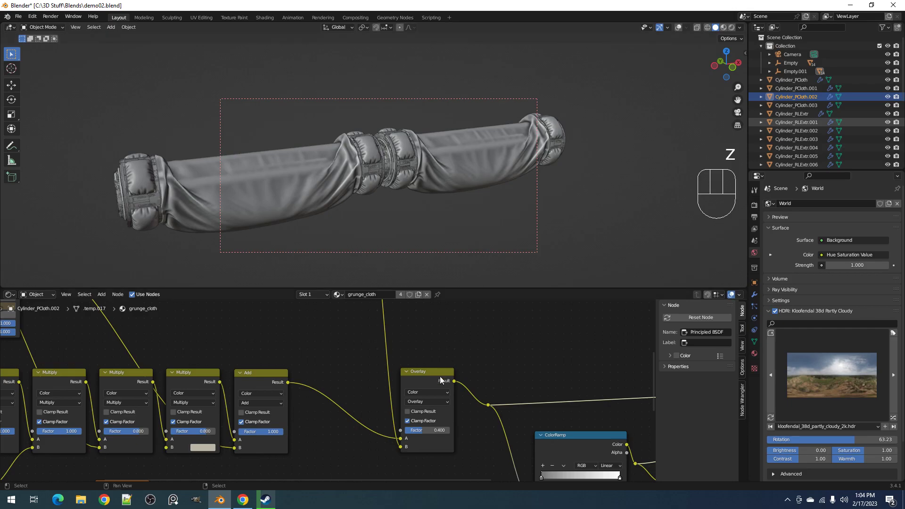
left_click(427, 431)
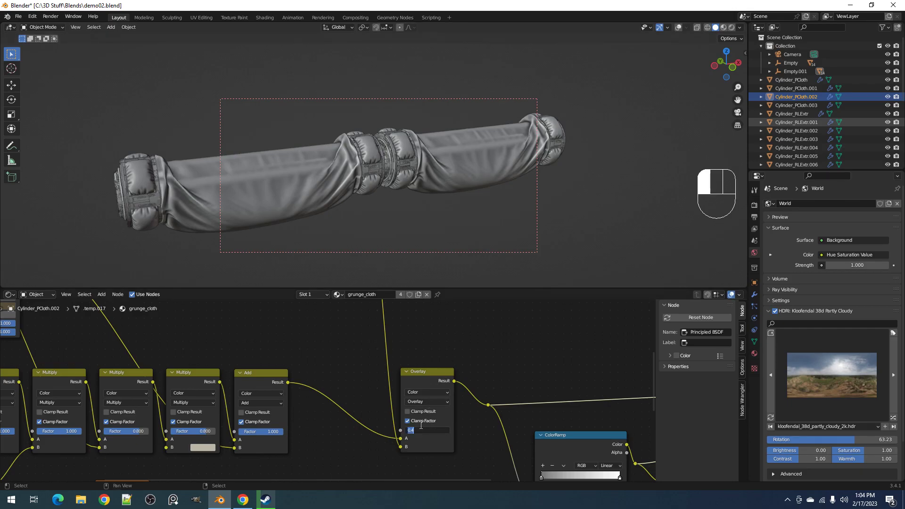
type(".5")
left_click(421, 426)
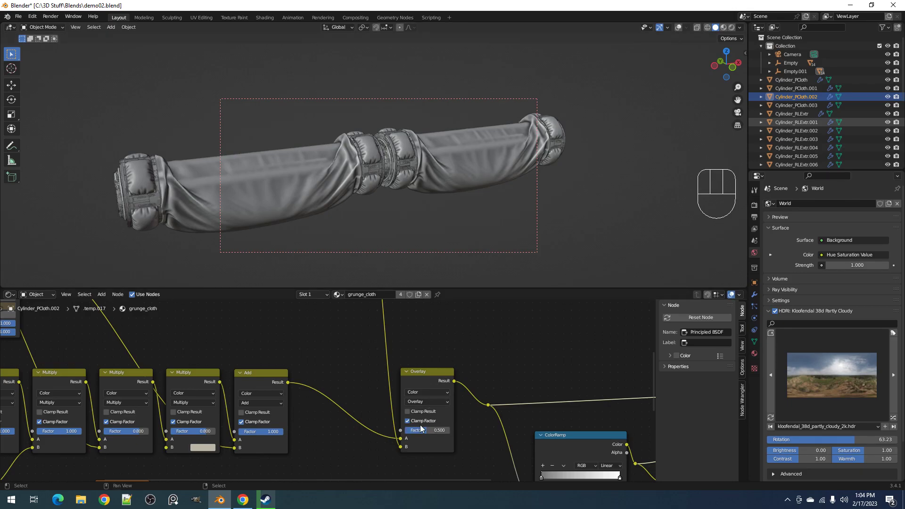
key("z")
left_click(487, 206)
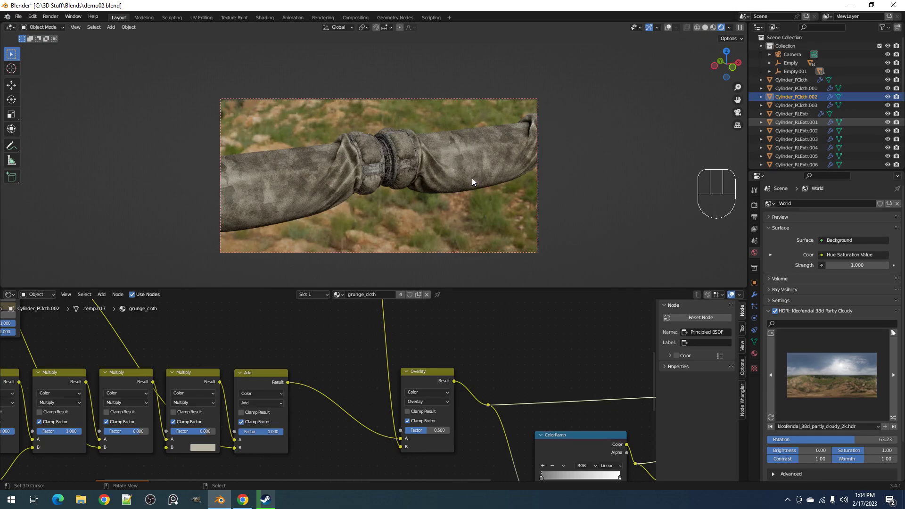
- Clear the render region and inspect the whole cylinder from several angles in a maximized viewport
key("ctrl+alt+b")
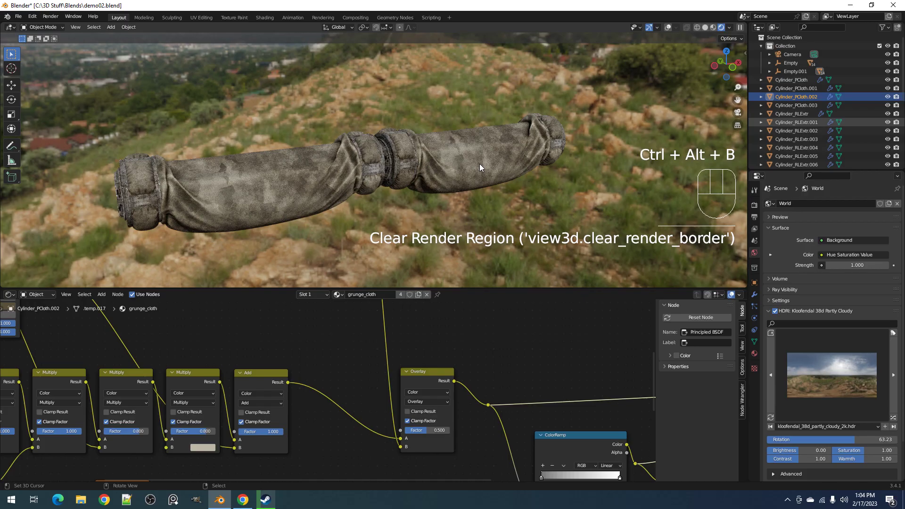
key("ctrl+space")
scroll(484, 208, "down", 2)
middle_click_drag(475, 205, 544, 173)
scroll(542, 180, "up", 2)
middle_click_drag(530, 206, 567, 186)
middle_click_drag(630, 199, 539, 221)
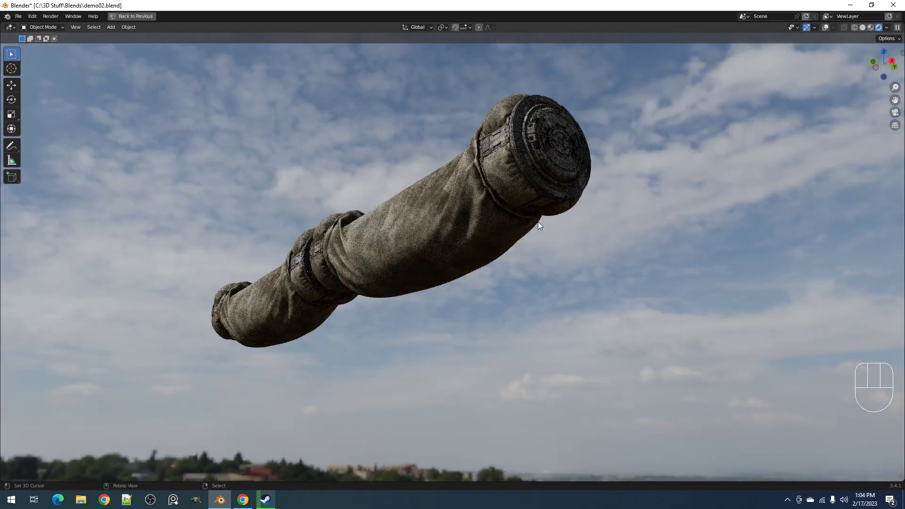
middle_click_drag(456, 243, 573, 246)
key("ctrl+space")
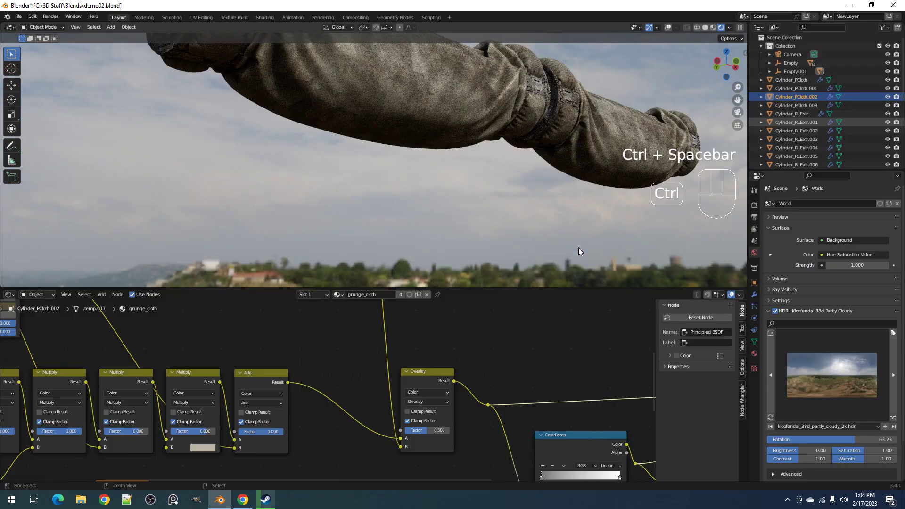
- Enlarge the 3D viewport over the node editor and light the scene with the empty_warehouse_01_2k HDRI
left_click_drag(566, 288, 567, 471)
left_click(799, 409)
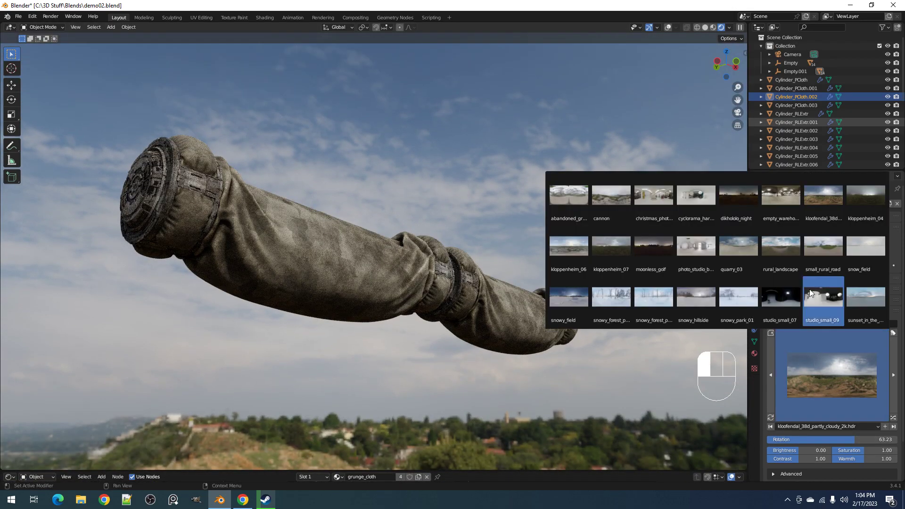
left_click(783, 198)
- Preview the cylinder under the small_rural_road_2k HDRI and under the rural_landscape_2k HDRI
left_click(820, 373)
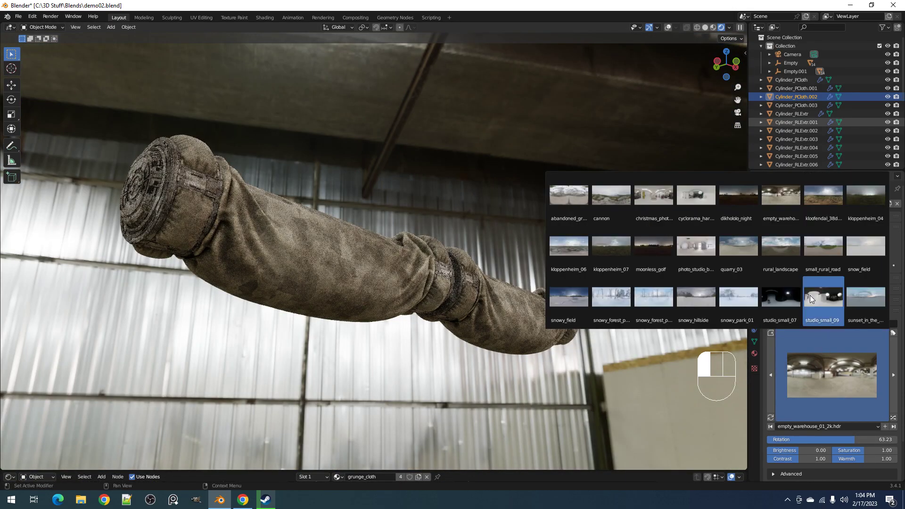
left_click(823, 245)
left_click(815, 373)
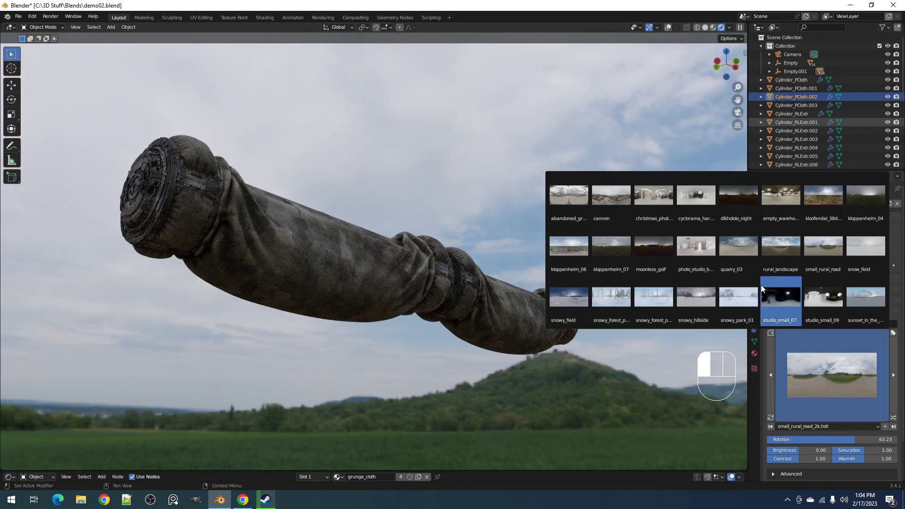
left_click(771, 248)
- Set the world HDRI to quarry_03_4k and inspect the cloth from both ends of the cylinder
left_click(831, 378)
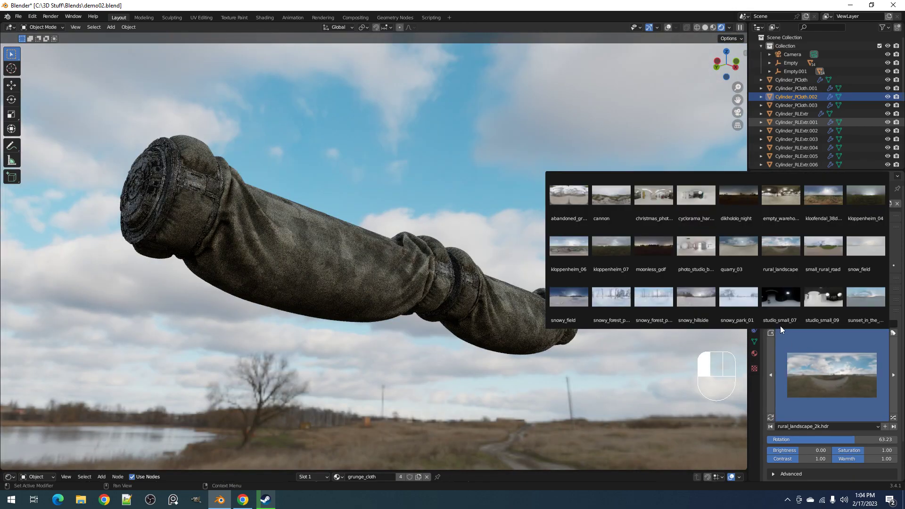
left_click(737, 243)
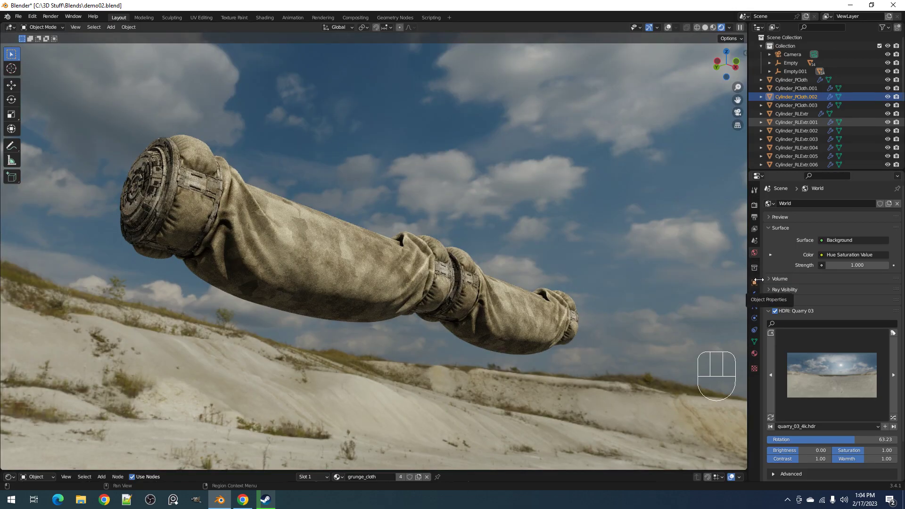
left_click_drag(587, 267, 495, 276)
middle_click_drag(597, 262, 500, 248)
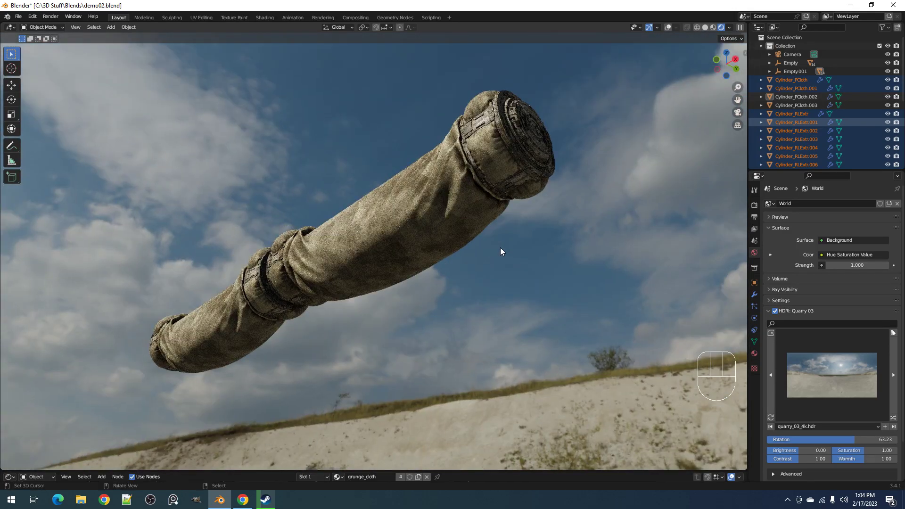
middle_click_drag(299, 251, 402, 254)
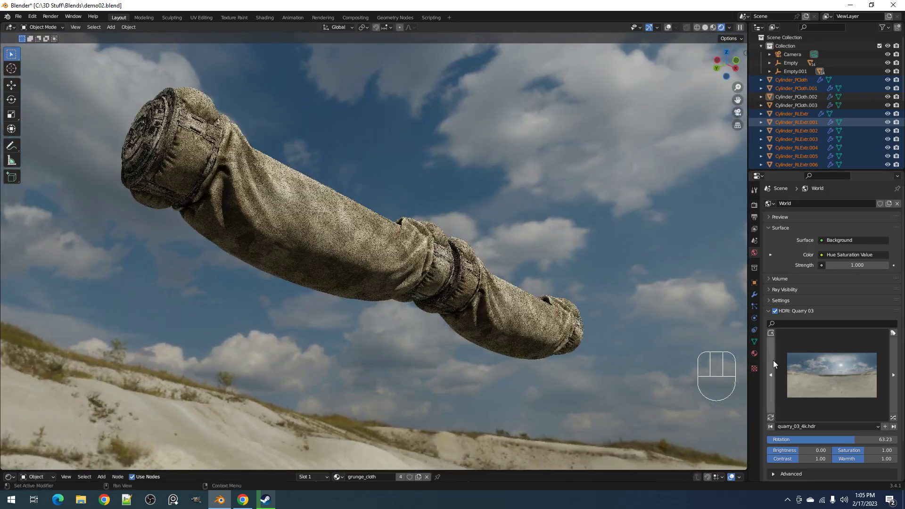
- Switch the world HDRI to kloofendal_38d_partly_cloudy_2k and view the cylinder from a lower angle
left_click(839, 374)
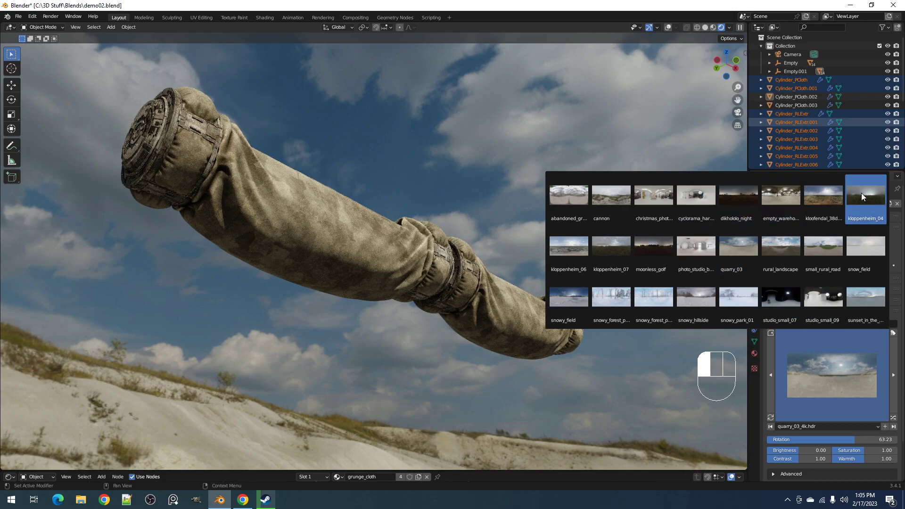
left_click(829, 193)
left_click(819, 378)
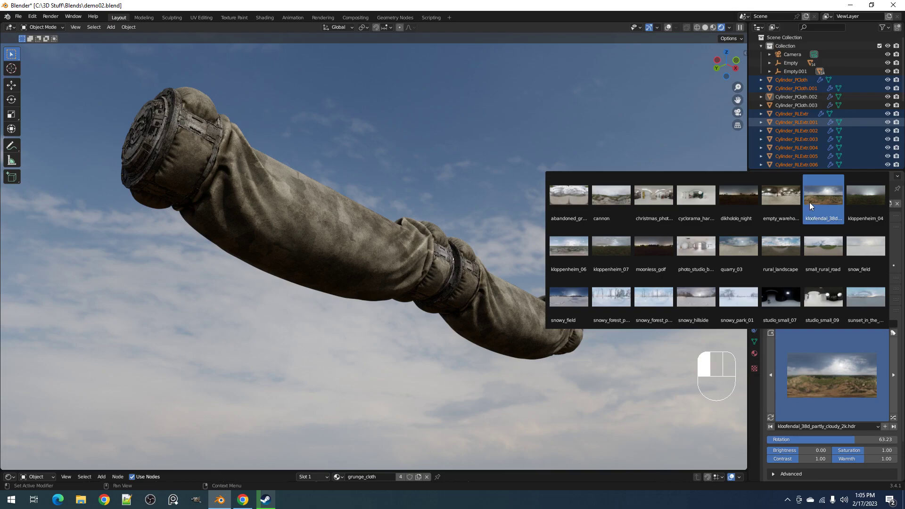
middle_click_drag(529, 264, 521, 282)
scroll(514, 249, "down", 1)
scroll(521, 282, "up", 1)
- Try the rural_landscape_2k and cannon_2k HDRIs as world lighting and view the cylinder from the side
left_click(809, 389)
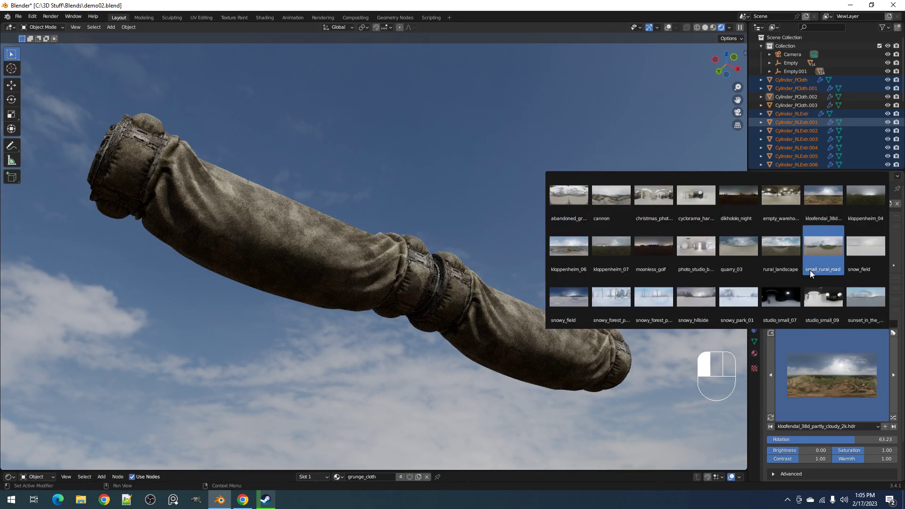
left_click(790, 253)
left_click(829, 390)
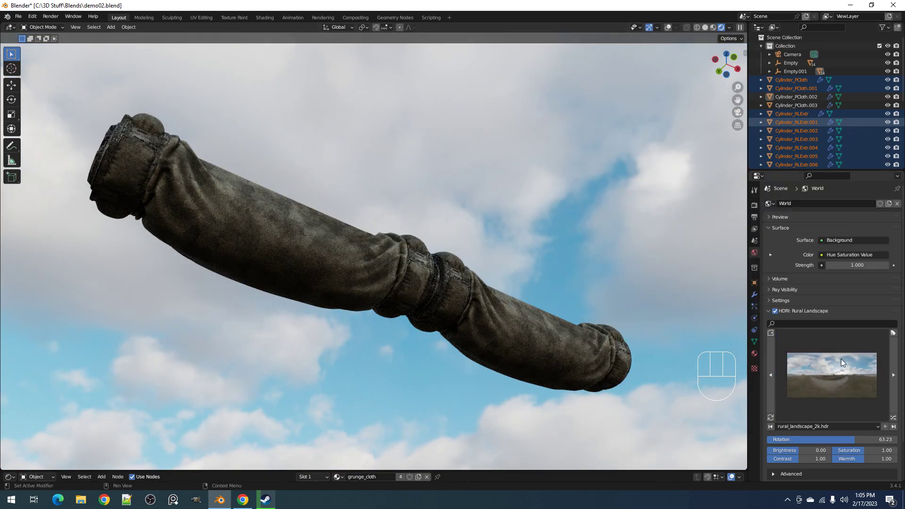
left_click(841, 360)
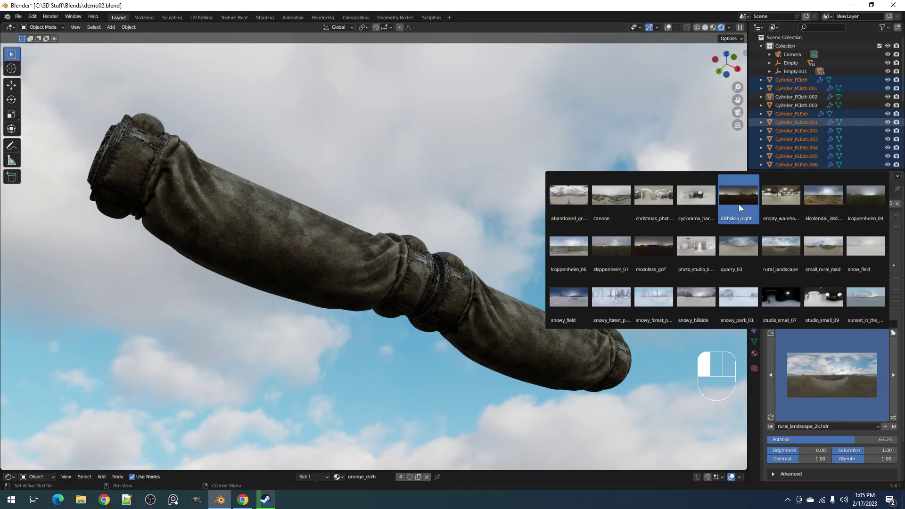
left_click(622, 209)
middle_click_drag(571, 268, 576, 323)
- Return the world lighting to the quarry_03_4k HDRI and check the camouflage from slightly above
left_click(845, 389)
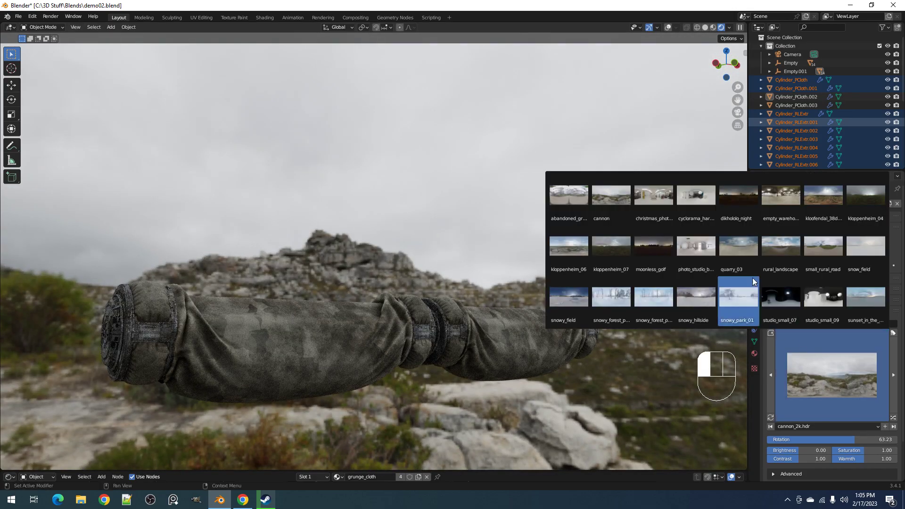
left_click(745, 257)
middle_click_drag(477, 349, 520, 299)
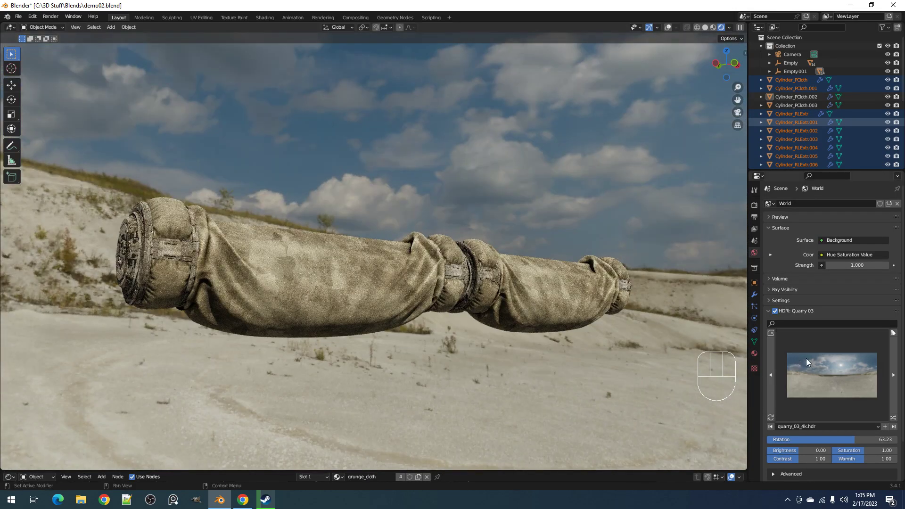
- Set the world HDRI back to kloofendal_38d_partly_cloudy_2k and view the cylinder from above
left_click(800, 358)
left_click(798, 194)
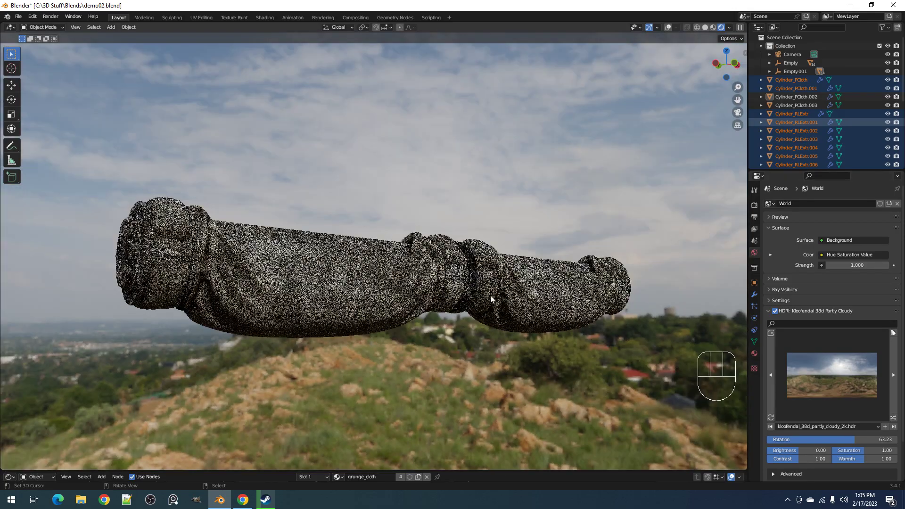
middle_click_drag(488, 298, 576, 324)
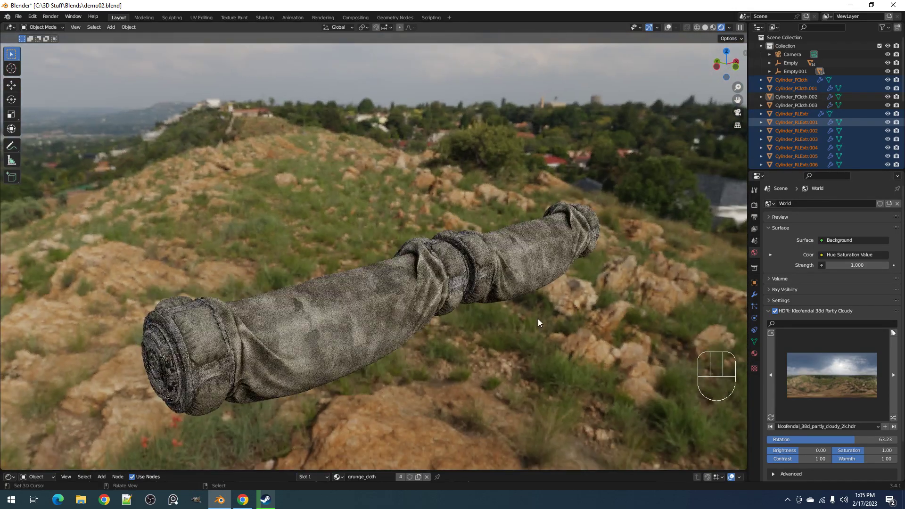
- Display the cylinder in Solid shading in a maximized viewport and save the file
key("z")
left_click(590, 318)
key("ctrl+space")
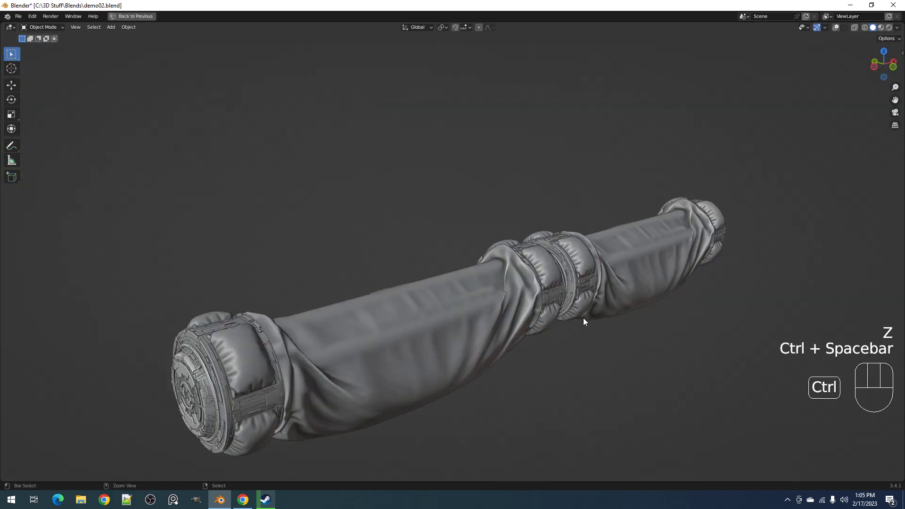
middle_click_drag(562, 311, 625, 259, "shift")
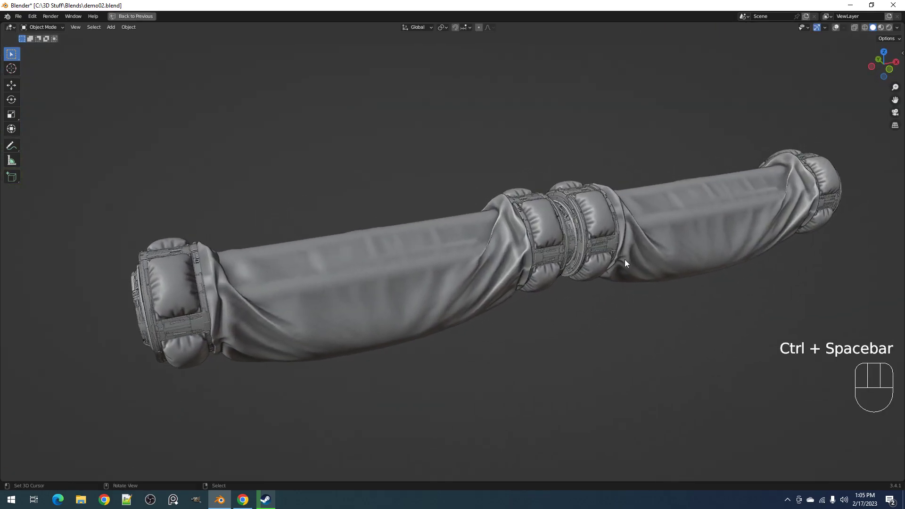
scroll(624, 259, "up", 1)
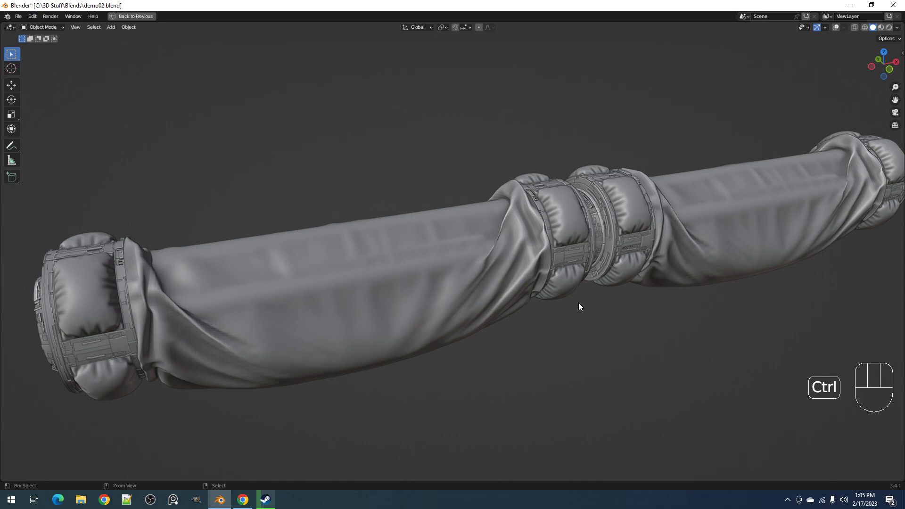
middle_click_drag(584, 288, 548, 253)
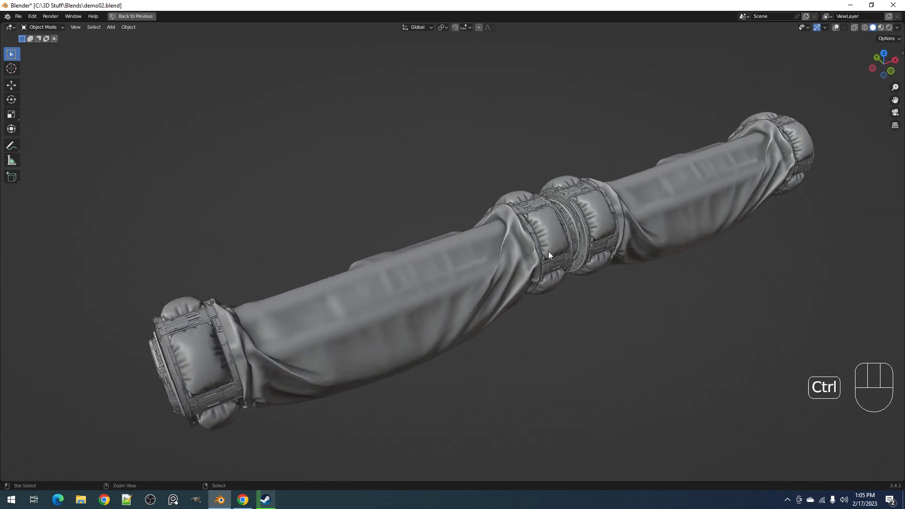
key("ctrl+s")
- Examine the solid-shaded cylinder from several angles and up close, and save the file again
scroll(548, 251, "up", 1)
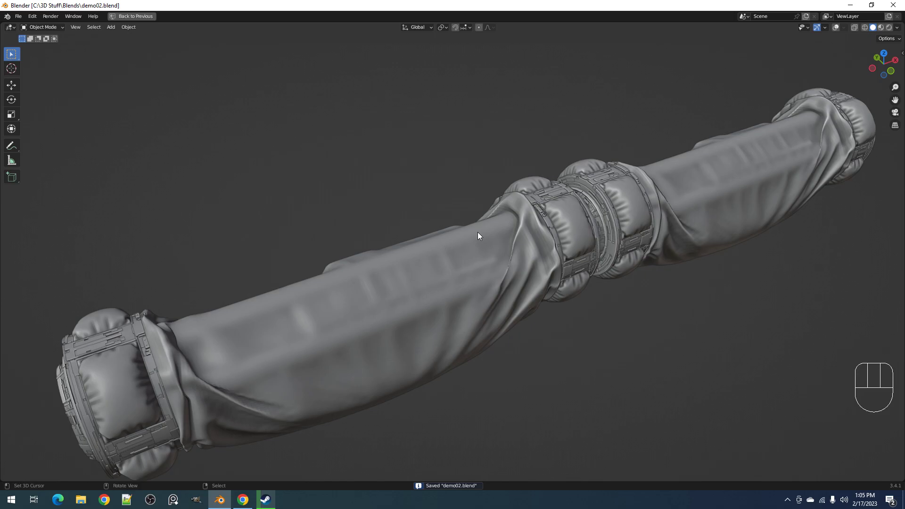
middle_click_drag(475, 231, 272, 188)
scroll(535, 200, "down", 3)
middle_click_drag(535, 201, 570, 237)
scroll(562, 240, "up", 3)
middle_click_drag(500, 242, 562, 195)
scroll(488, 231, "up", 10)
middle_click_drag(693, 98, 596, 250, "shift")
scroll(630, 228, "up", 6)
scroll(615, 188, "down", 8)
key("ctrl+s")
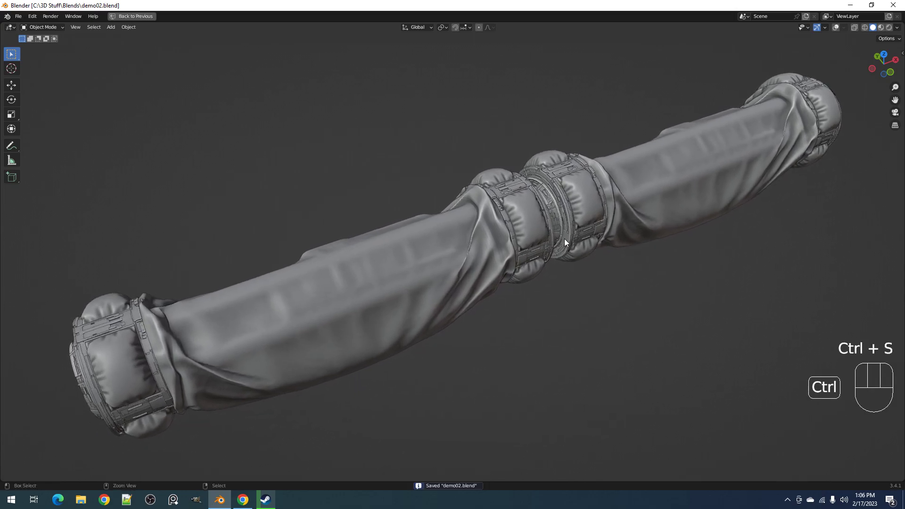